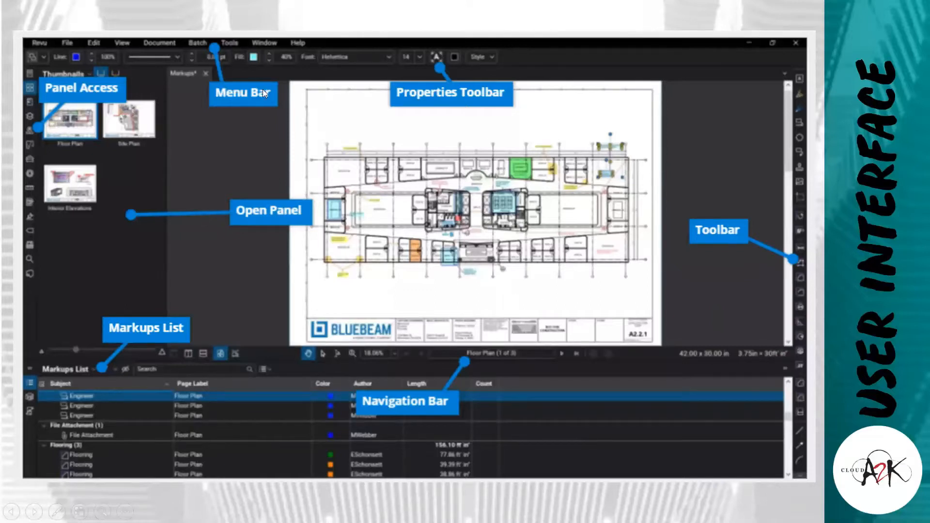
pyautogui.click(680, 291)
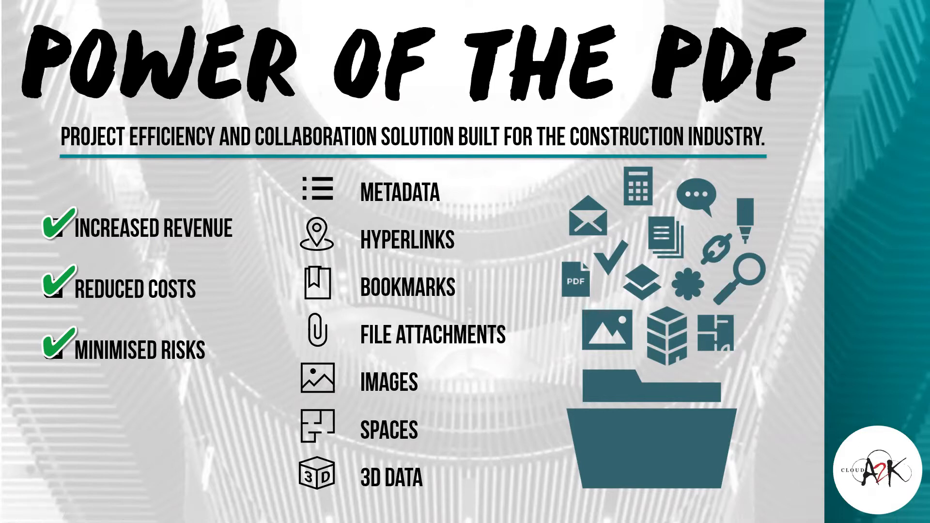
pyautogui.press('Right')
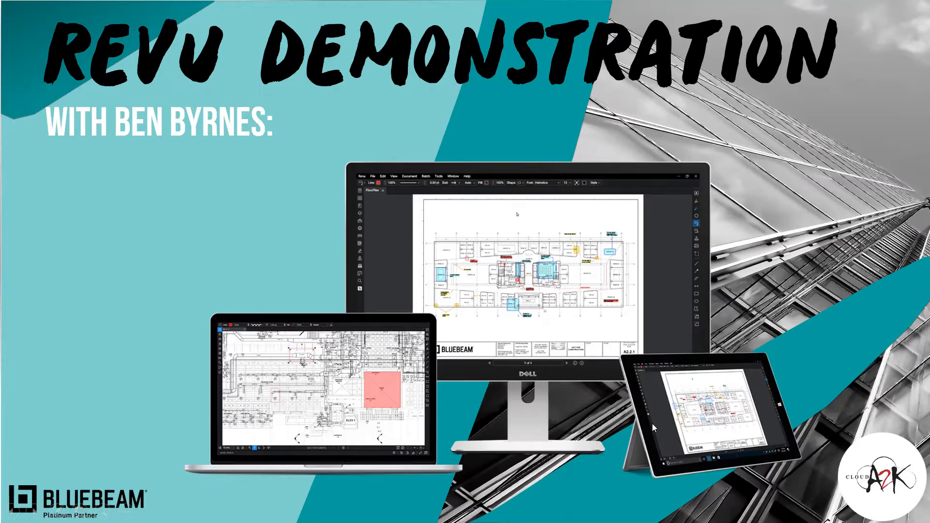
# Step: Switch to Bluebeam Revu and collapse the Tool Chest to enlarge the facade_test drawing area
pyautogui.hotkey('alt', 'Tab')
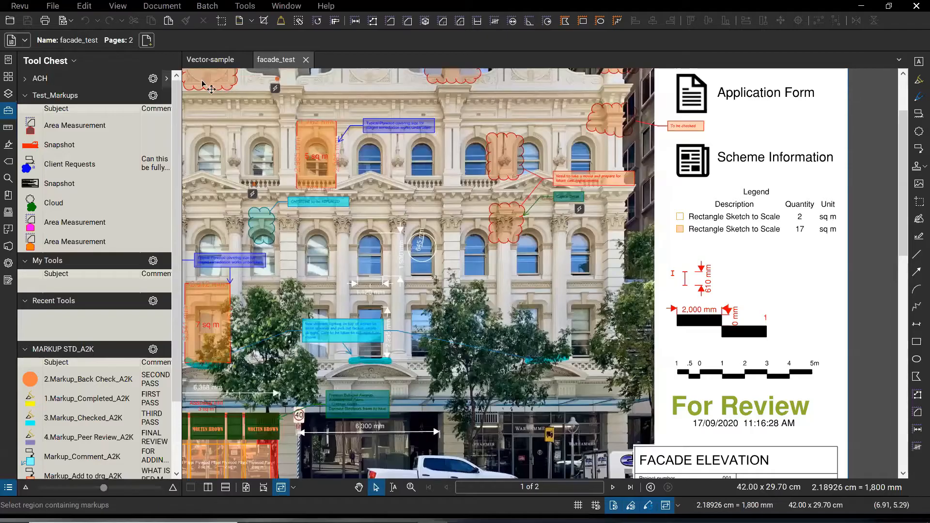
pyautogui.click(10, 113)
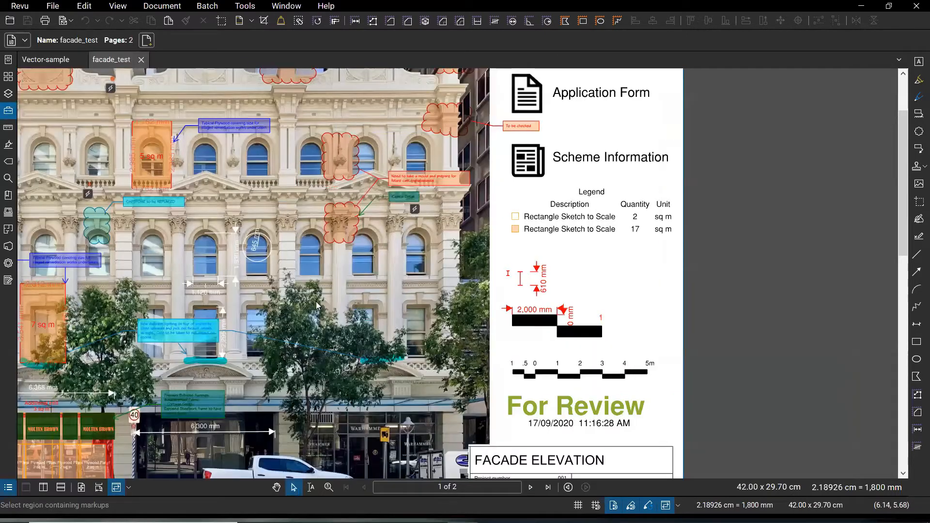
# Step: Examine the marked-up facade elevation, including its callouts, area measurements, legend, scale bar and title block
pyautogui.scroll(-1, 377, 271)
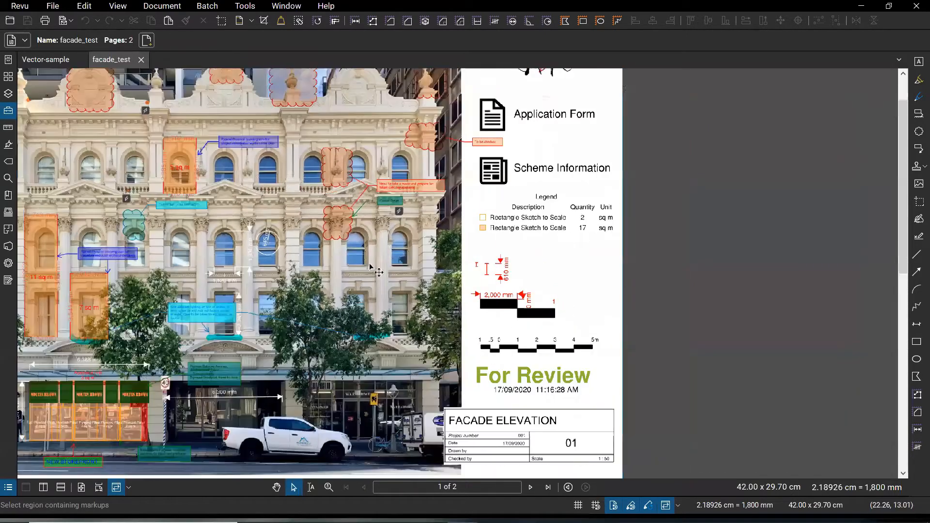
pyautogui.scroll(-1, 339, 141)
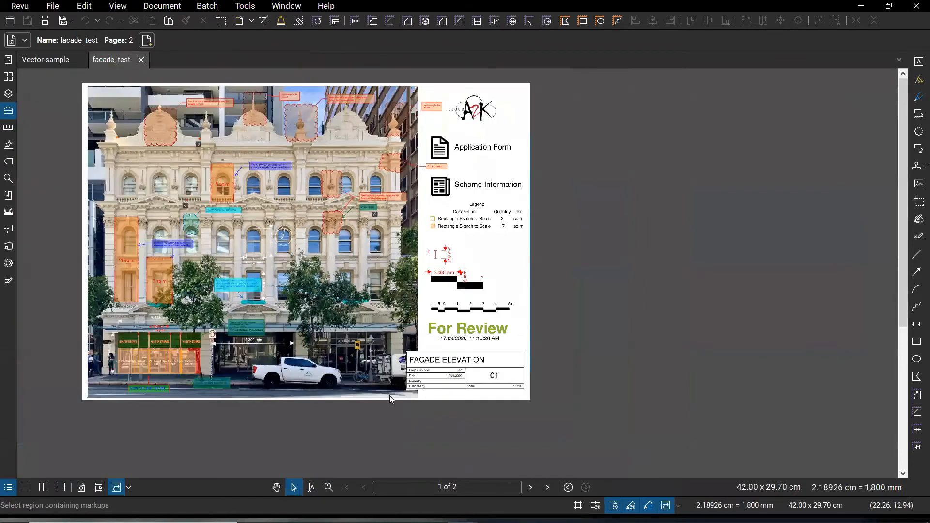
pyautogui.scroll(-1, 352, 258)
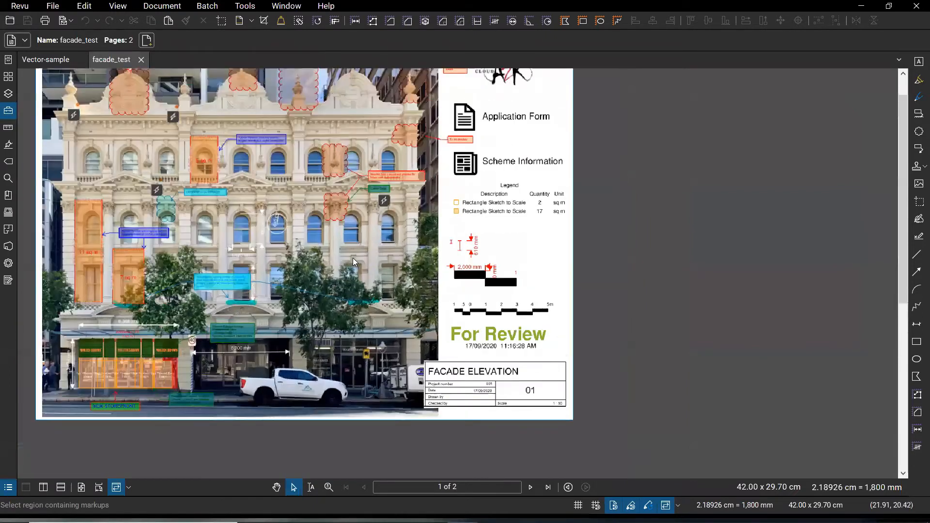
pyautogui.scroll(1, 353, 259)
pyautogui.scroll(1, 353, 262)
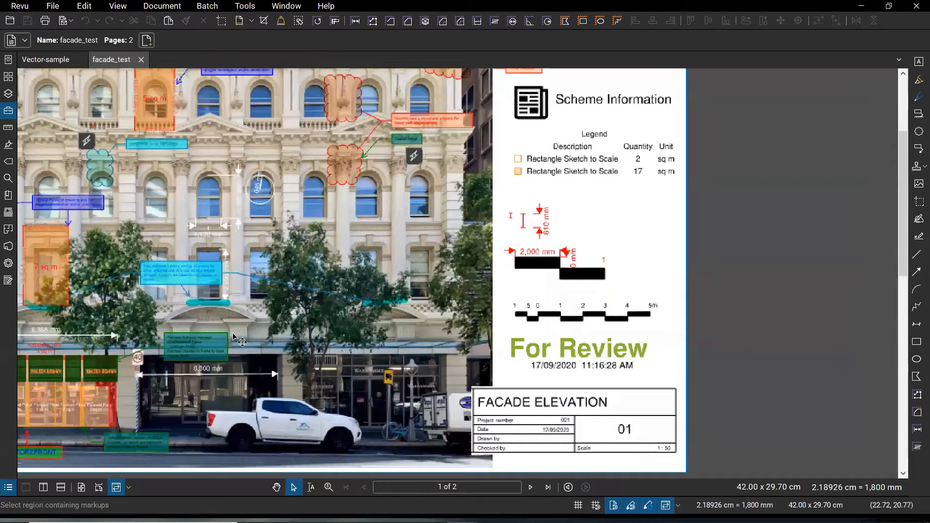
pyautogui.scroll(1, 393, 262)
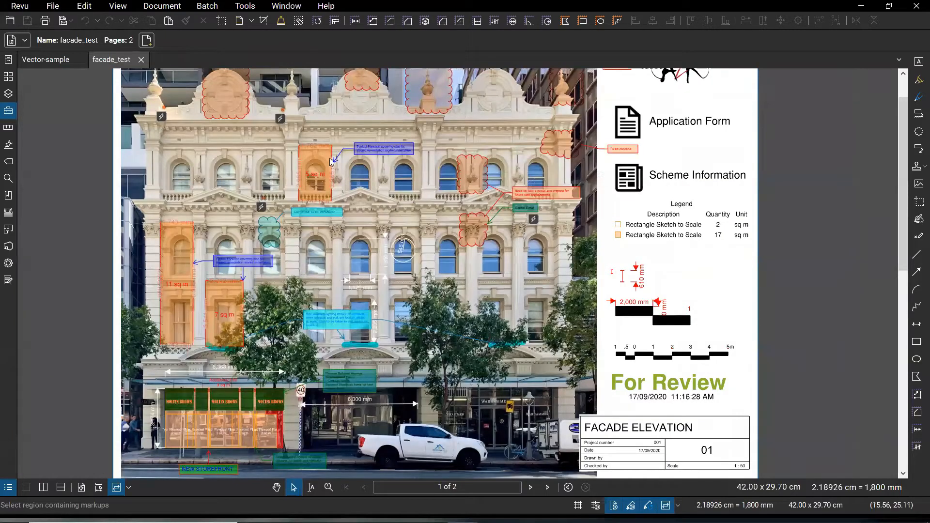
pyautogui.scroll(-1, 688, 278)
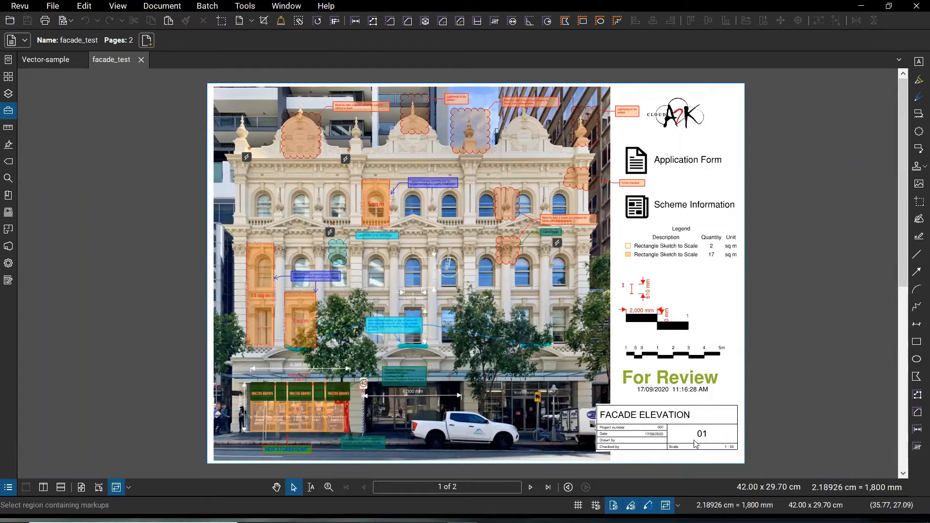
pyautogui.scroll(1, 693, 431)
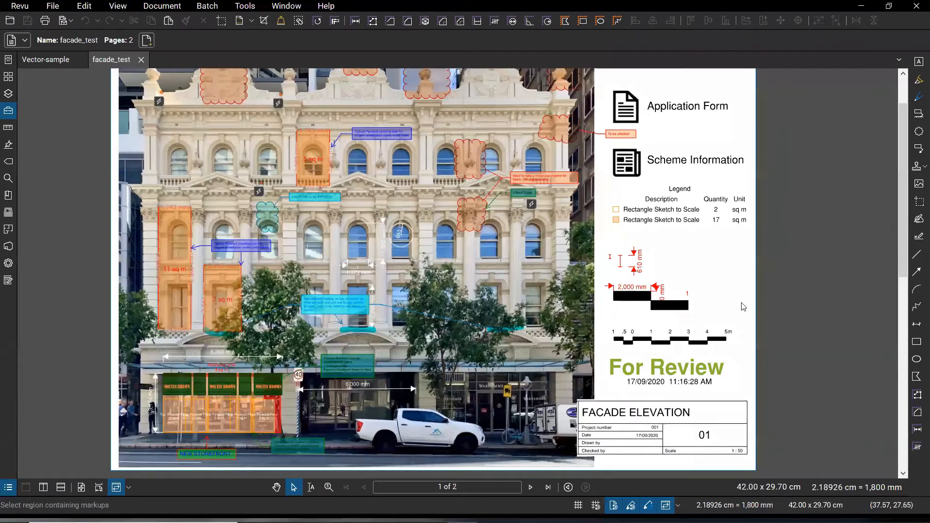
pyautogui.scroll(2, 615, 302)
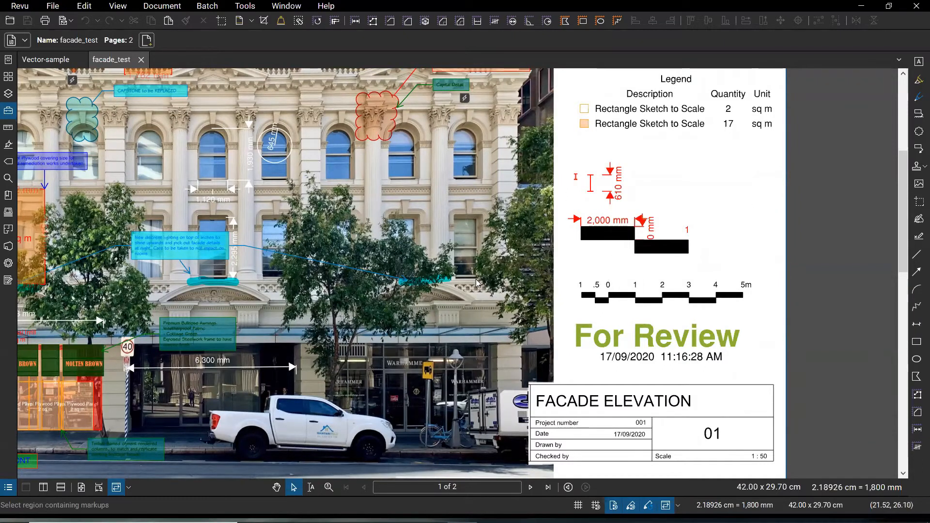
pyautogui.hscroll(-2, 476, 283)
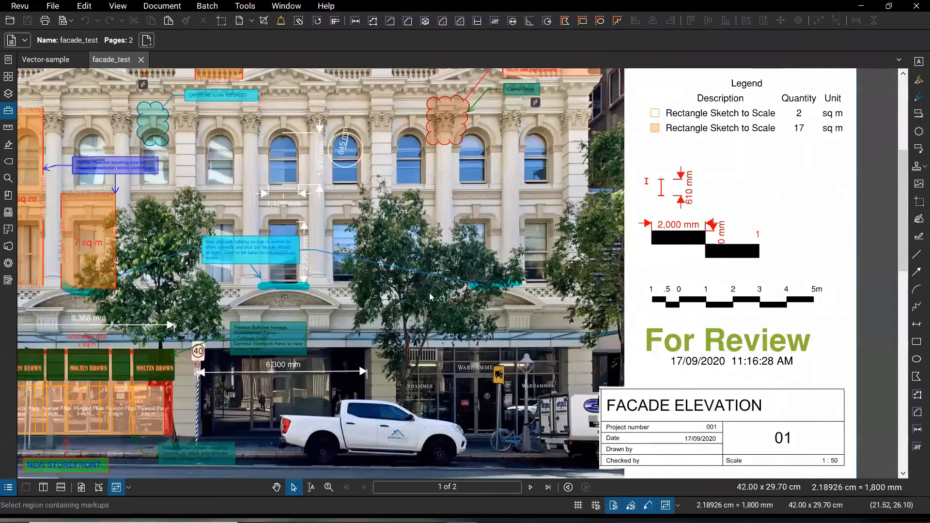
pyautogui.hscroll(-2, 430, 296)
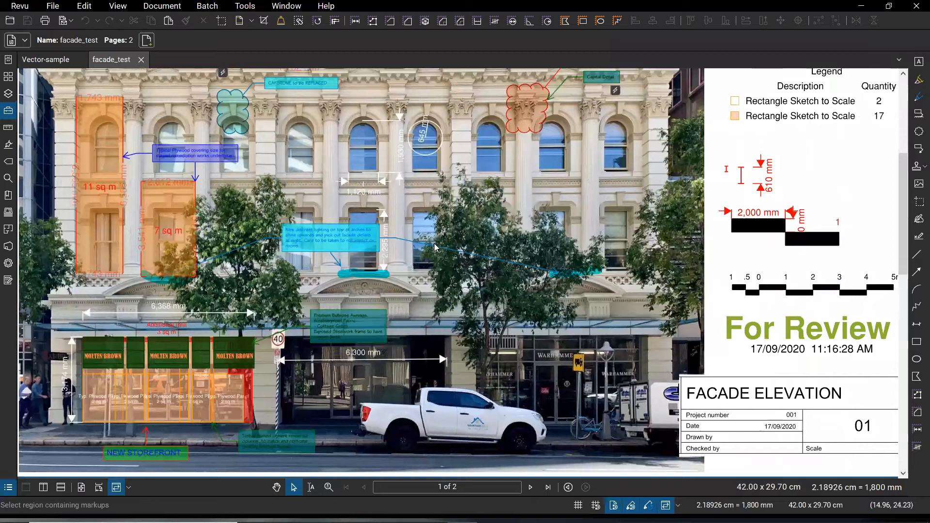
pyautogui.scroll(-4, 434, 247)
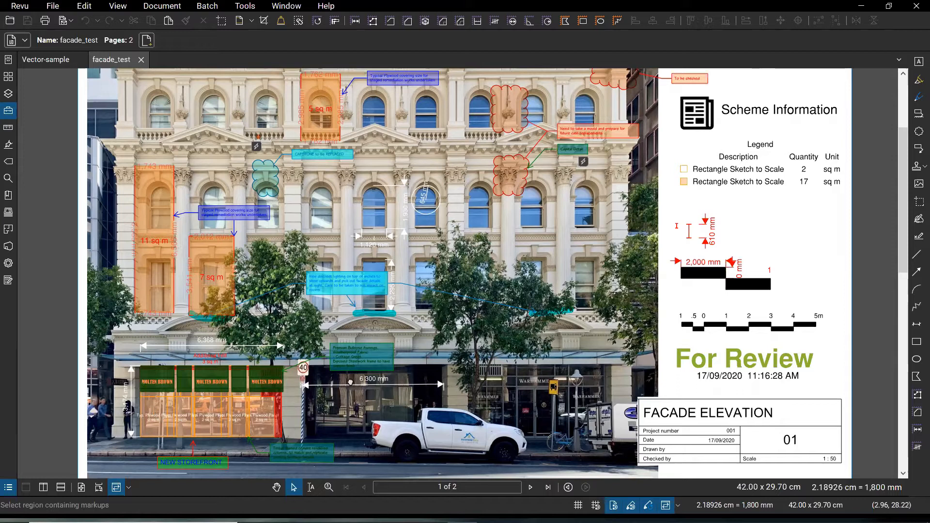
# Step: Inspect the new storefront markups at street level and select the 6,300 mm length dimension across the neighbouring entrance
pyautogui.scroll(2, 350, 383)
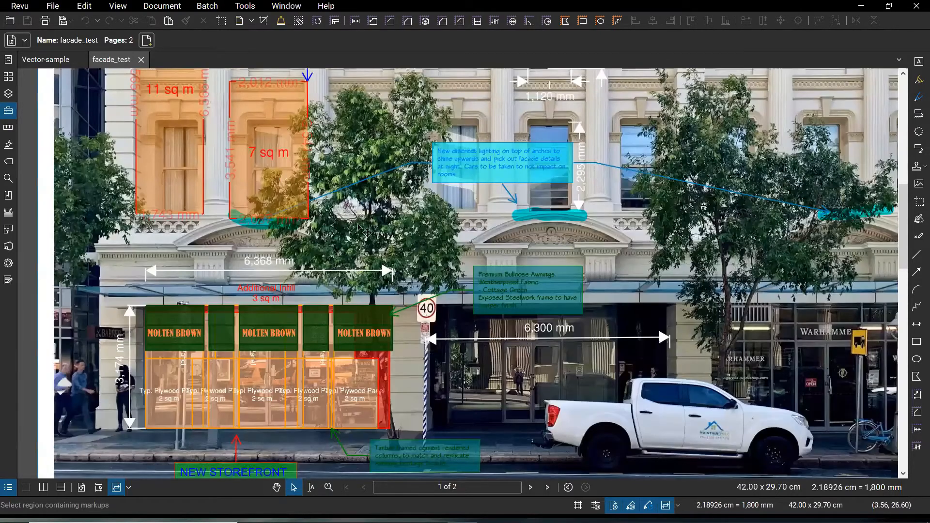
pyautogui.scroll(2, 304, 386)
pyautogui.scroll(2, 275, 267)
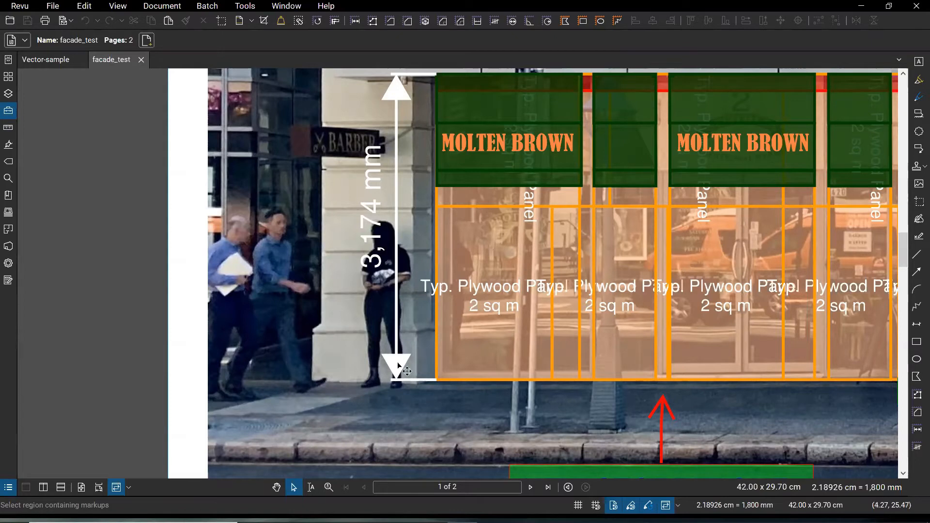
pyautogui.scroll(-3, 390, 318)
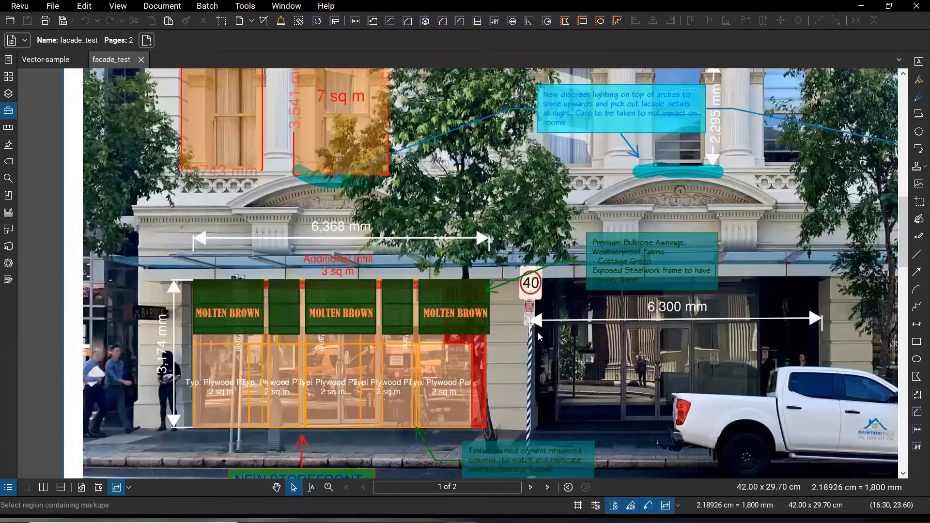
pyautogui.moveTo(674, 333); pyautogui.dragTo(544, 339)
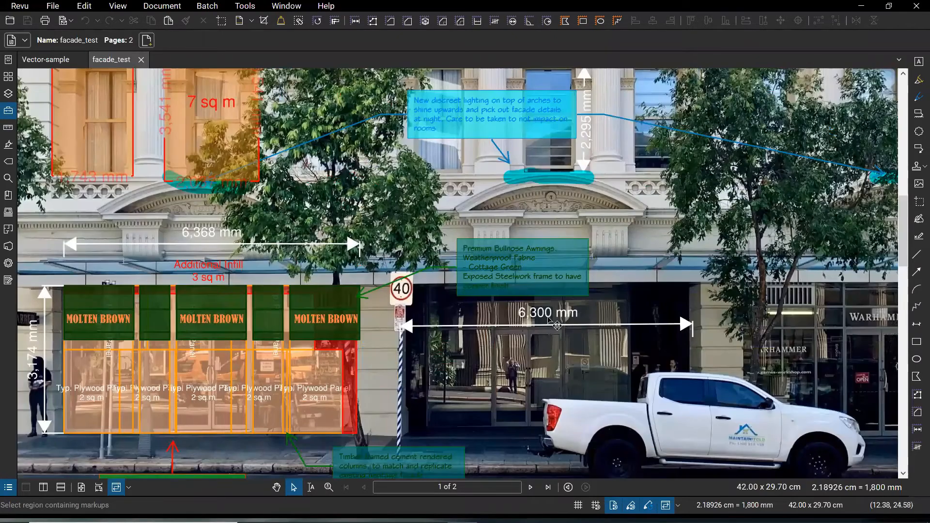
pyautogui.click(691, 332)
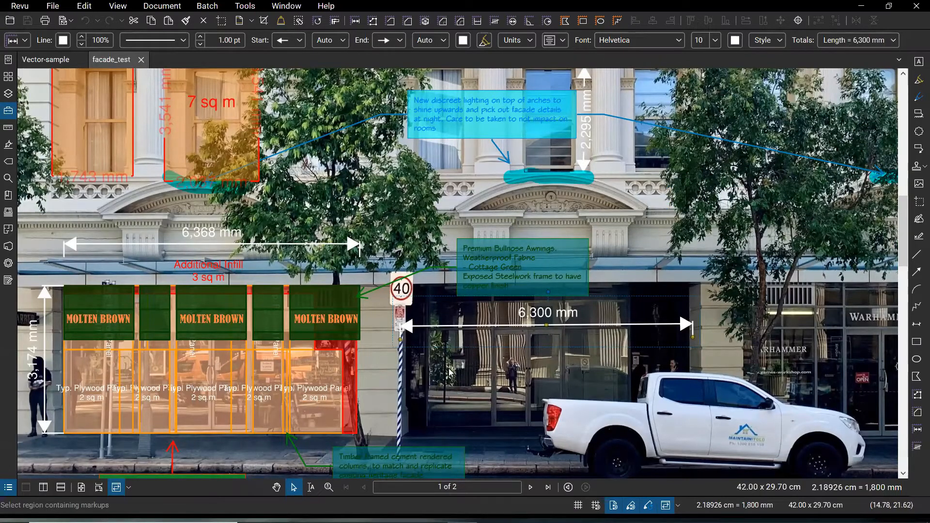
pyautogui.scroll(3, 495, 197)
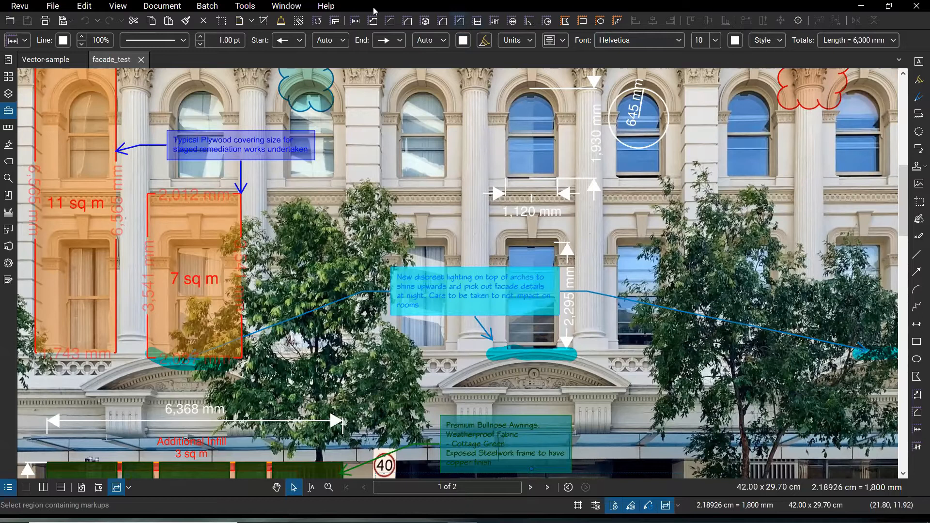
pyautogui.click(286, 5)
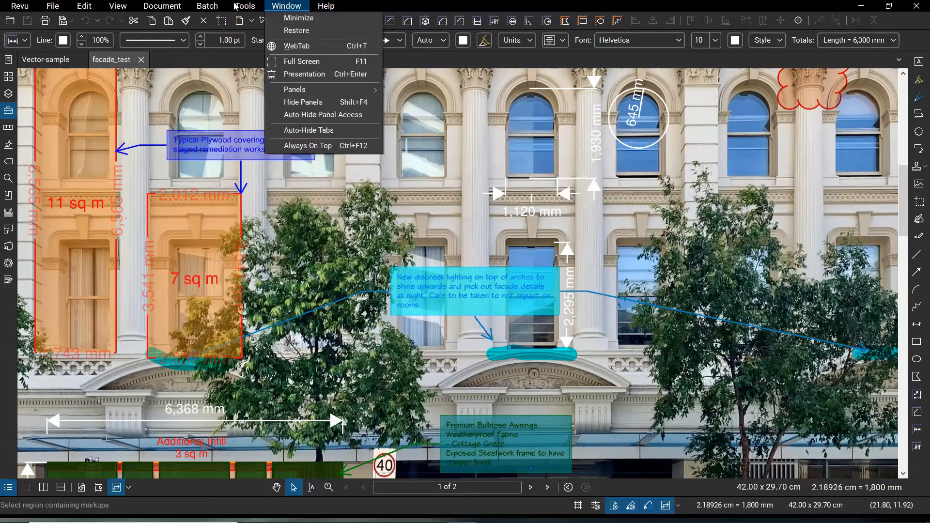
pyautogui.moveTo(246, 5)
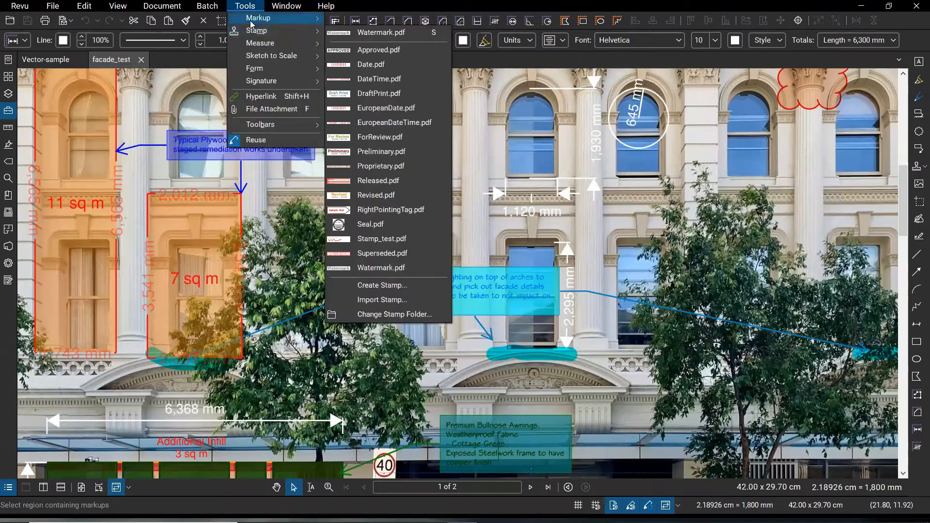
pyautogui.moveTo(252, 23)
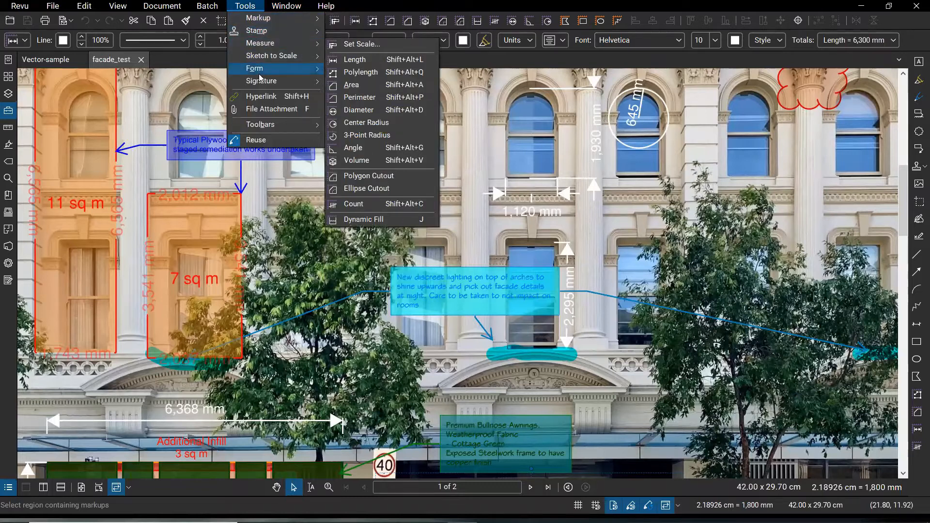
pyautogui.moveTo(259, 74)
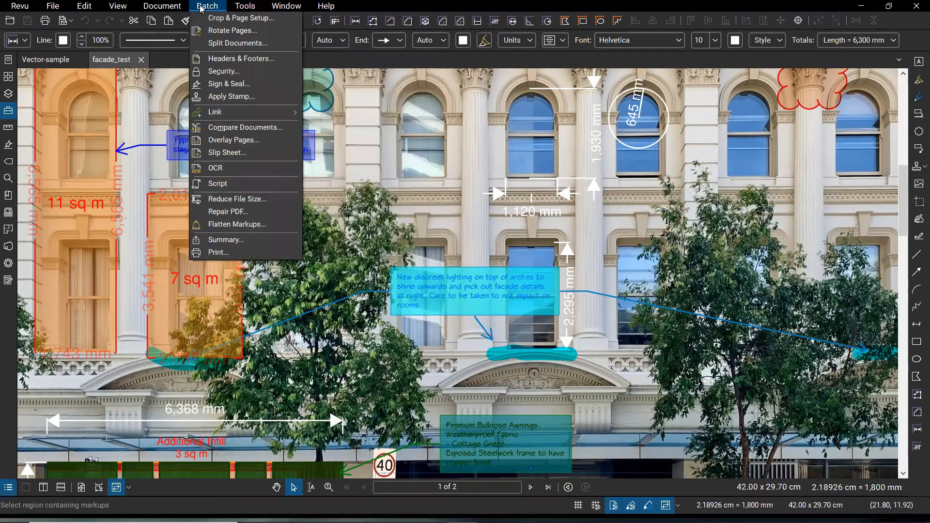
pyautogui.moveTo(165, 5)
pyautogui.moveTo(115, 7)
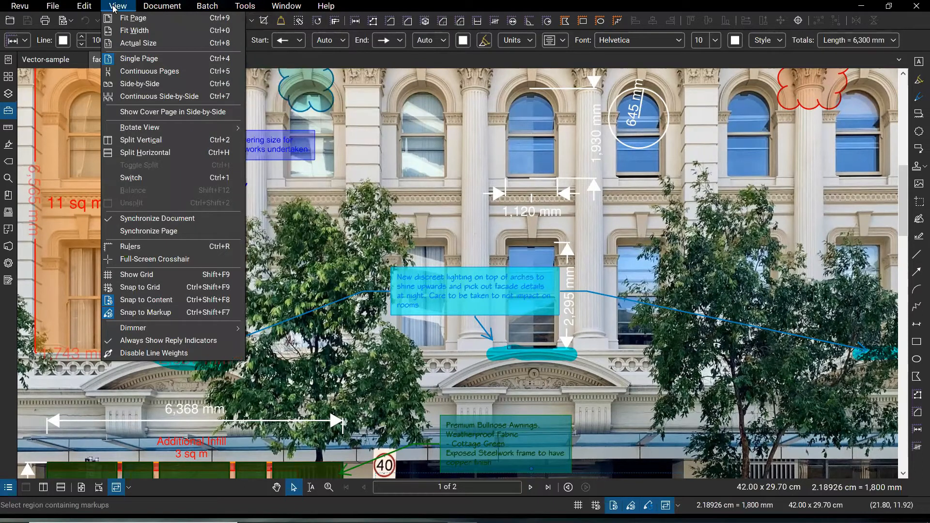
pyautogui.moveTo(78, 5)
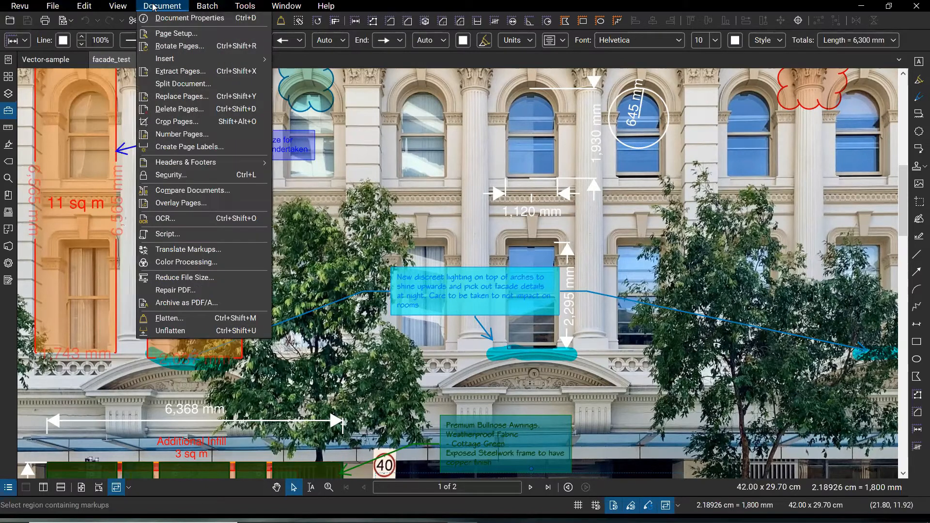
pyautogui.click(201, 8)
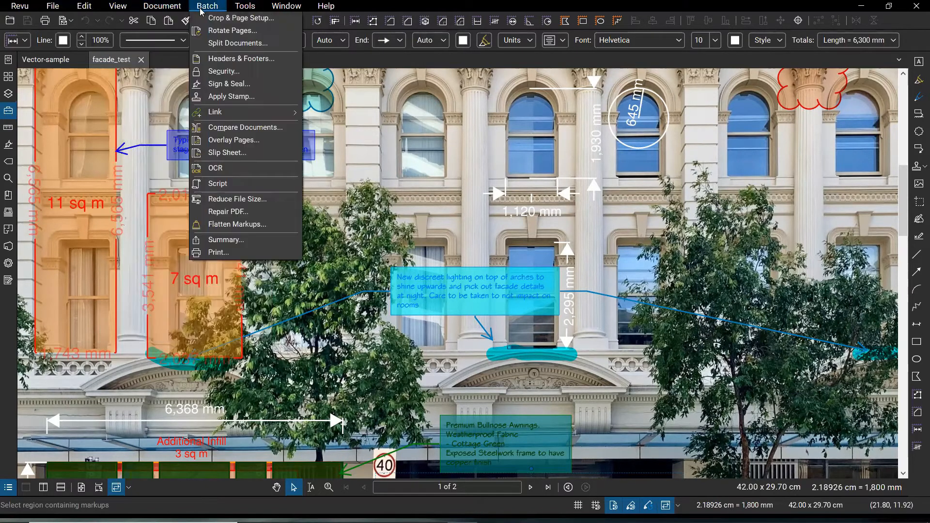
pyautogui.click(201, 8)
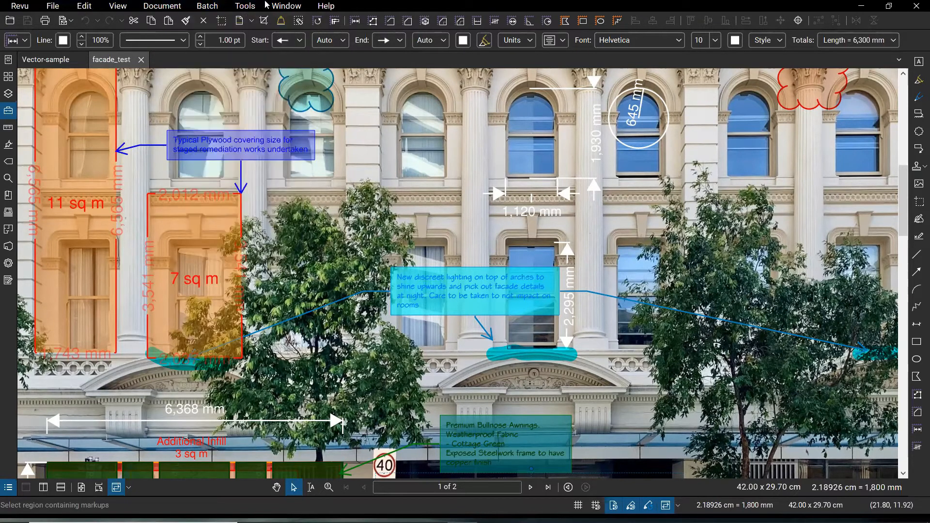
pyautogui.click(289, 7)
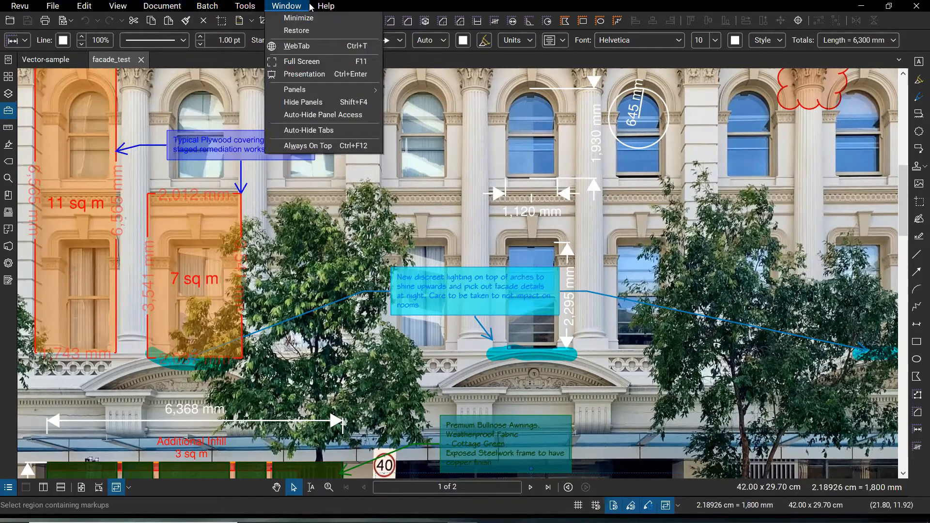
# Step: Search the program's tools and commands for "FLIP"
pyautogui.click(326, 6)
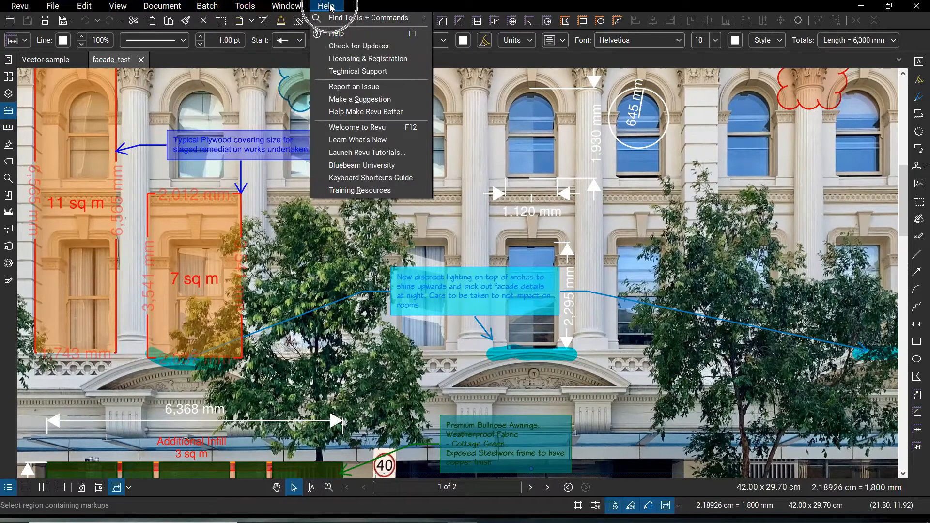
pyautogui.moveTo(340, 19)
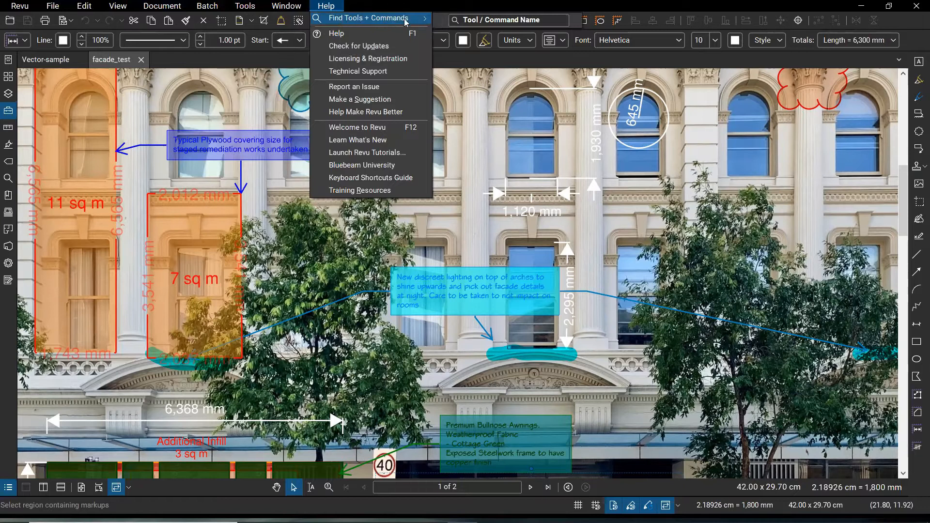
pyautogui.click(469, 19)
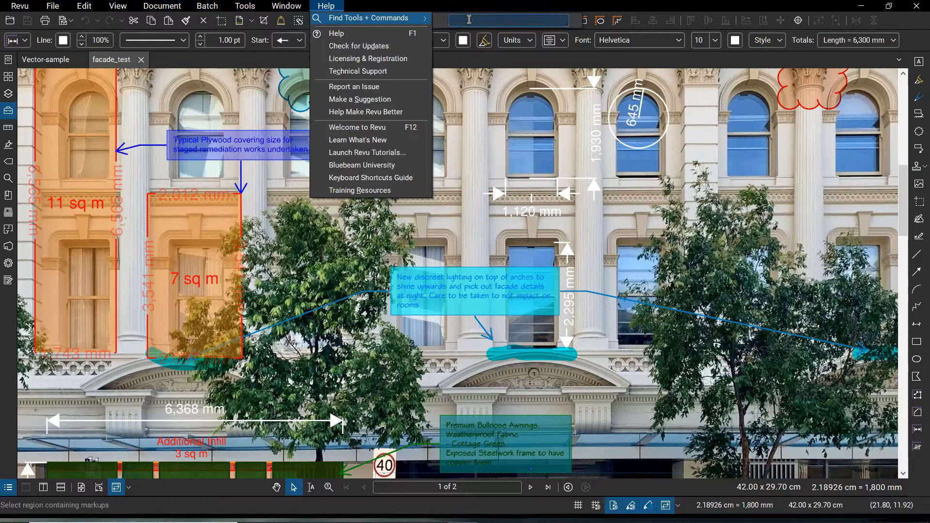
pyautogui.write('FLIP')
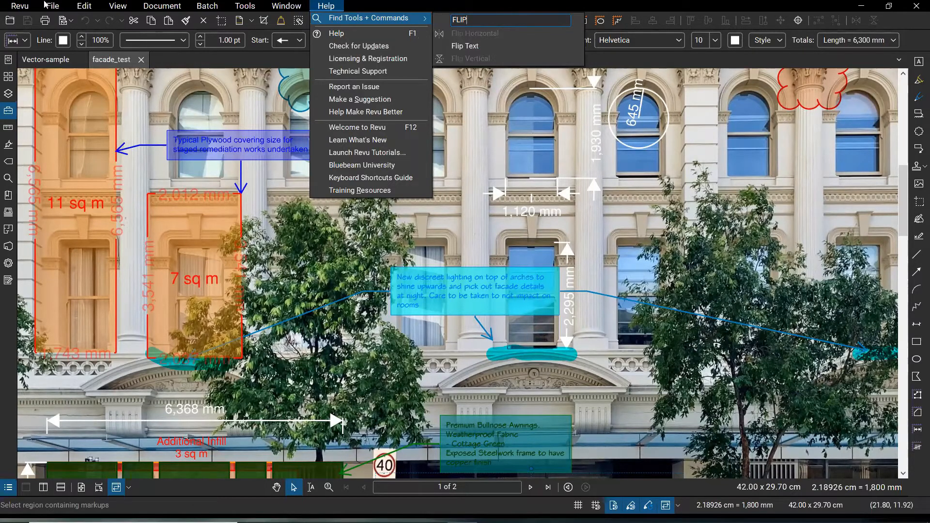
# Step: Review the available profiles, switch to the Revu Advanced profile and show its Tool Chest
pyautogui.click(8, 9)
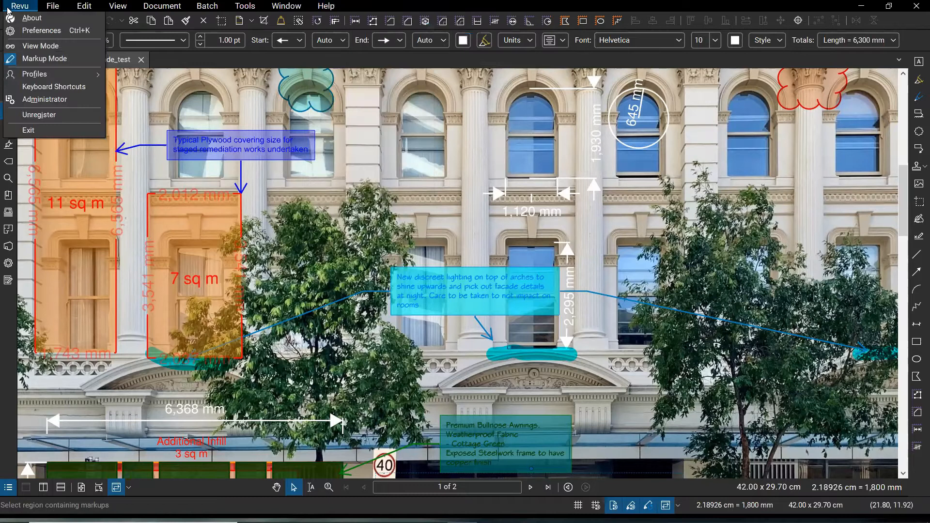
pyautogui.press('ctrl')
pyautogui.click(34, 75)
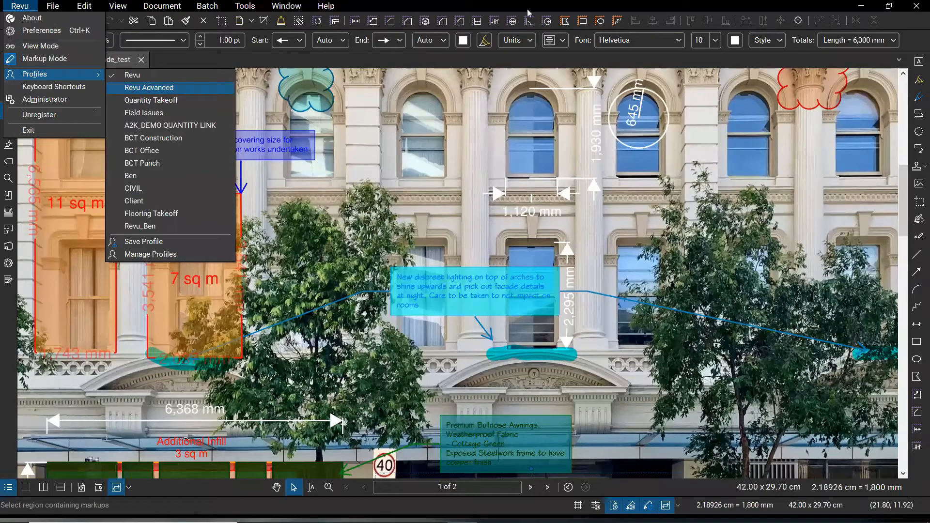
pyautogui.click(815, 21)
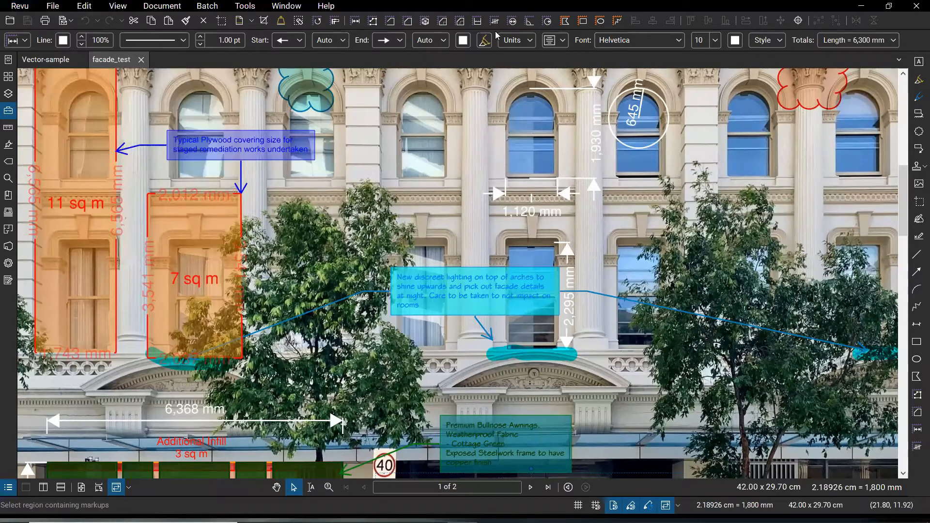
pyautogui.click(8, 128)
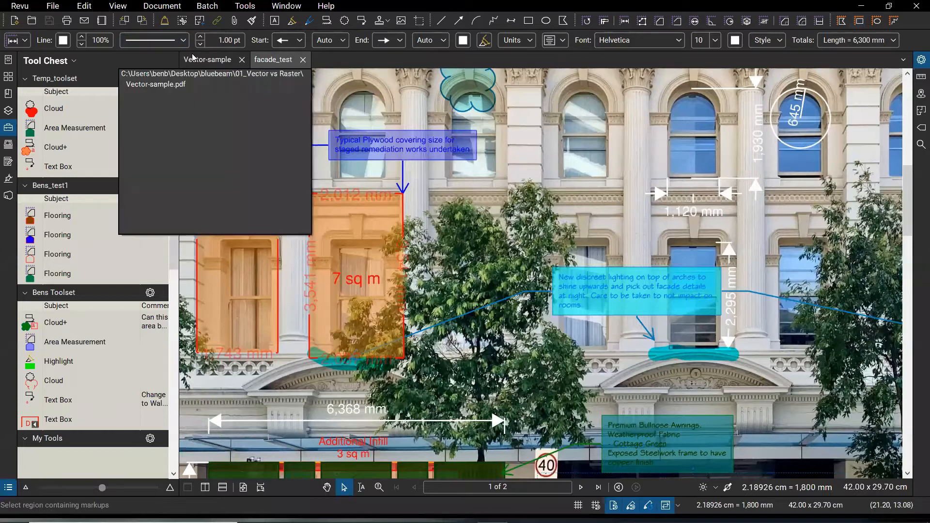
# Step: Switch to the Quantity Takeoff profile and look through the measurement and trade tool sets in its Tool Chest
pyautogui.click(26, 6)
pyautogui.moveTo(70, 77)
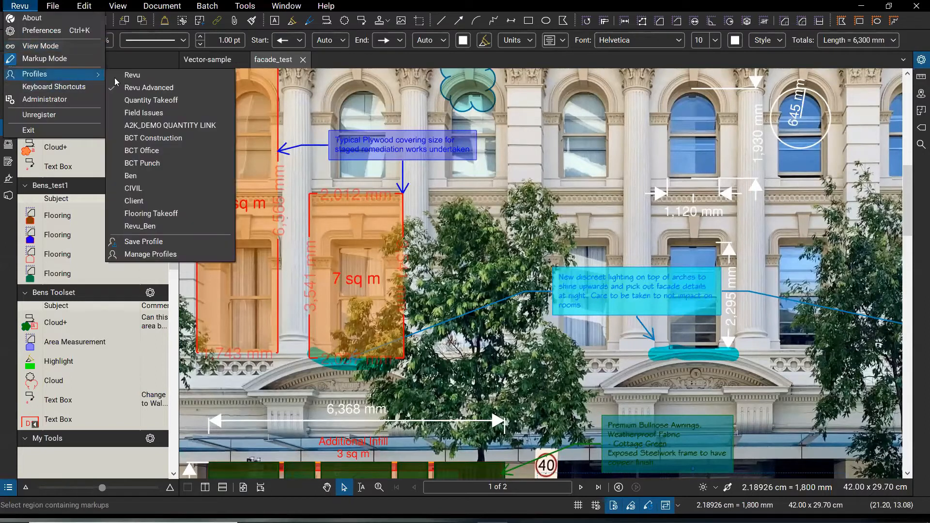
pyautogui.click(147, 101)
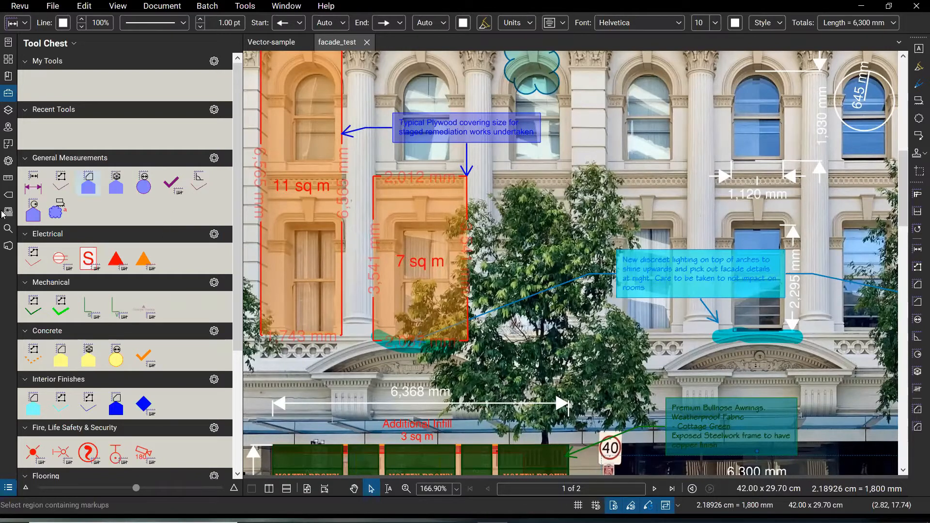
pyautogui.scroll(-3, 100, 319)
pyautogui.scroll(-1, 101, 320)
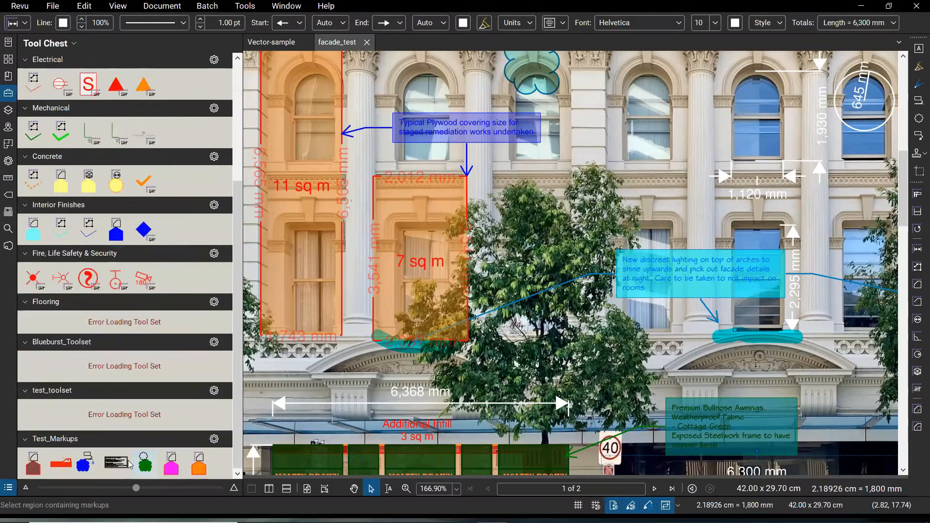
pyautogui.scroll(5, 92, 327)
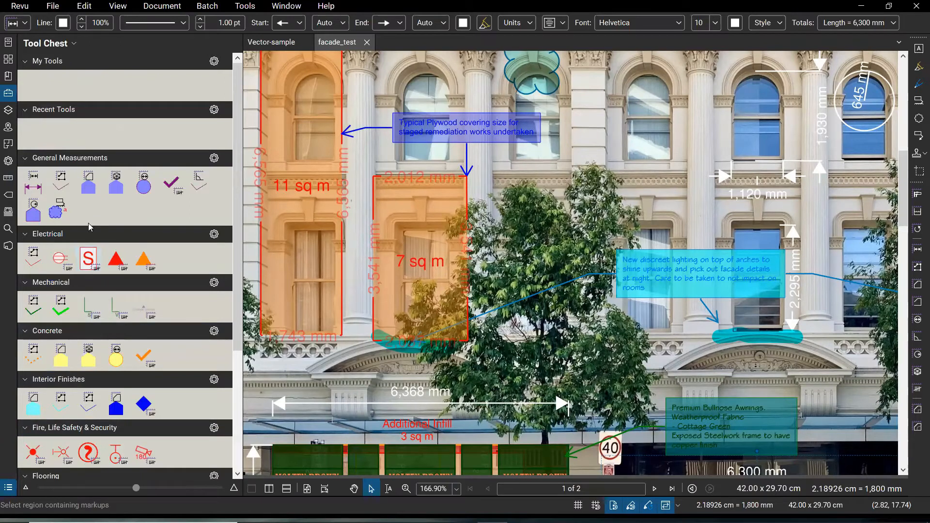
# Step: Switch to the Field Issues profile
pyautogui.click(23, 7)
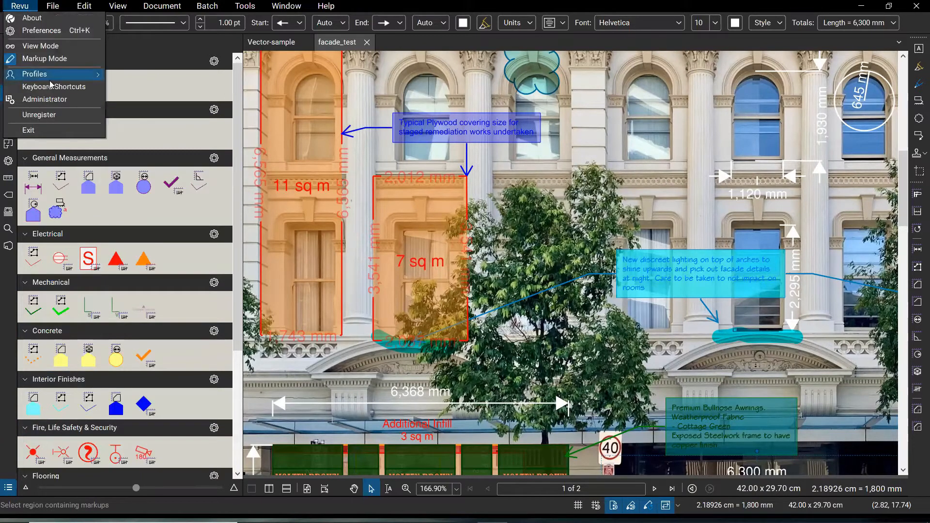
pyautogui.moveTo(57, 77)
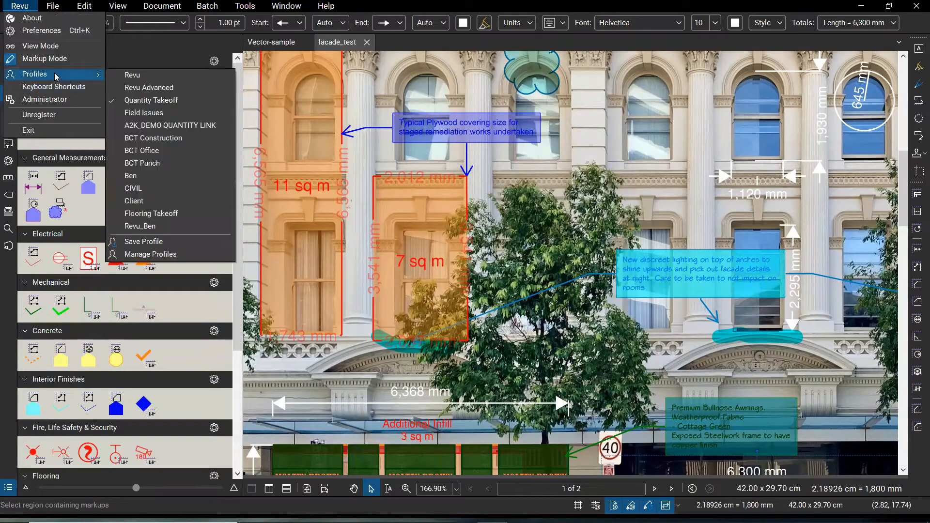
pyautogui.click(164, 115)
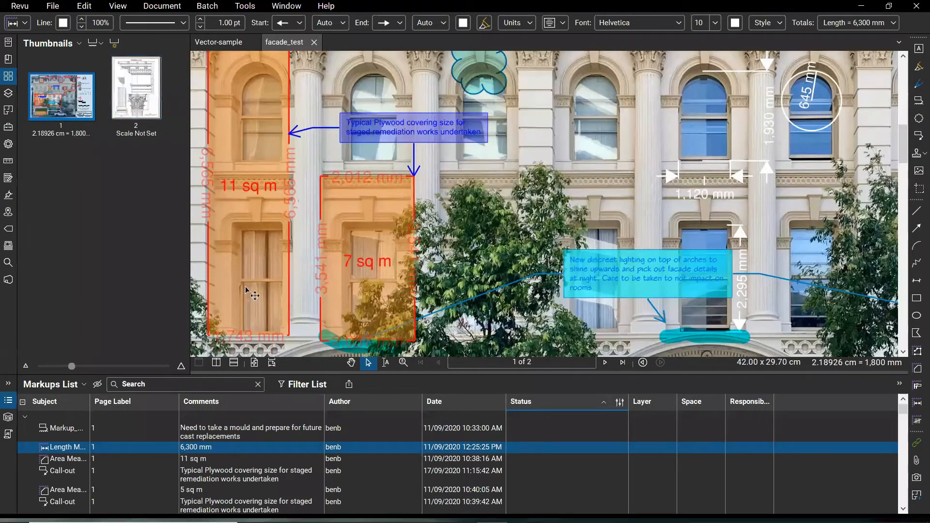
# Step: Return to the standard Revu profile
pyautogui.press('ctrl')
pyautogui.click(22, 8)
pyautogui.moveTo(48, 79)
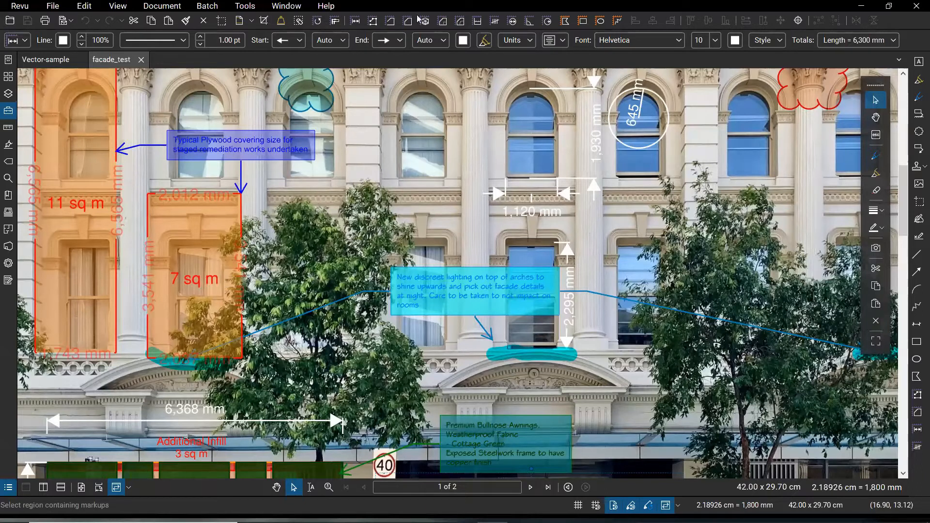
# Step: Review the list of toolbars that can be shown or hidden, including its Customize option
pyautogui.rightClick(284, 21)
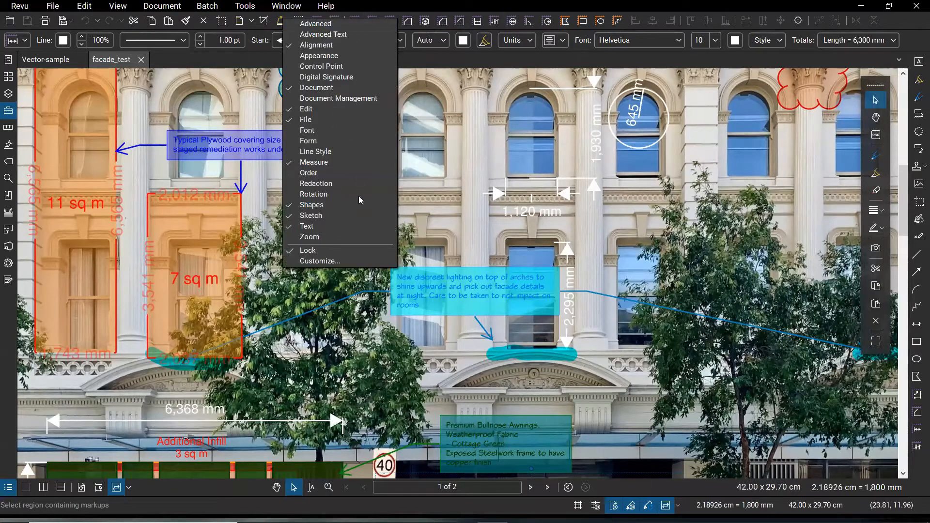
pyautogui.click(335, 262)
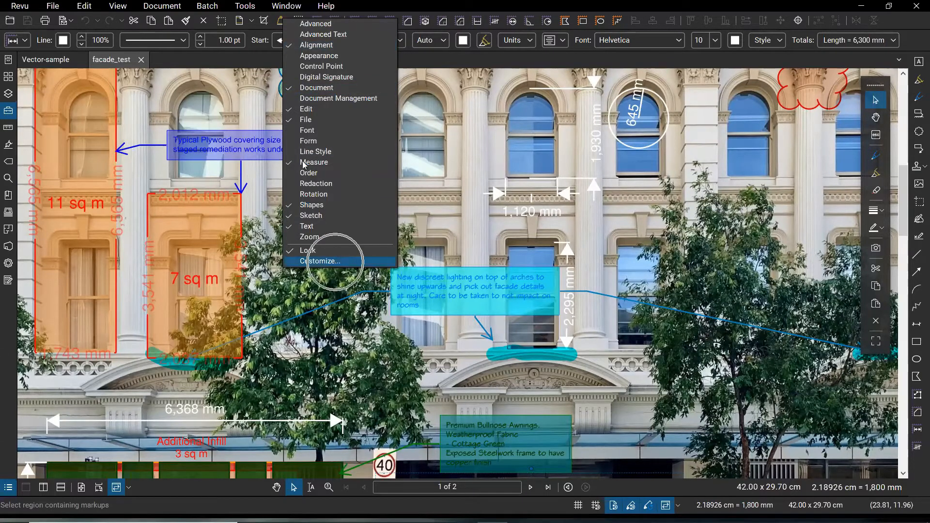
# Step: Hide the Properties Toolbar, the Navigation Bar and the Status Bar
pyautogui.click(247, 6)
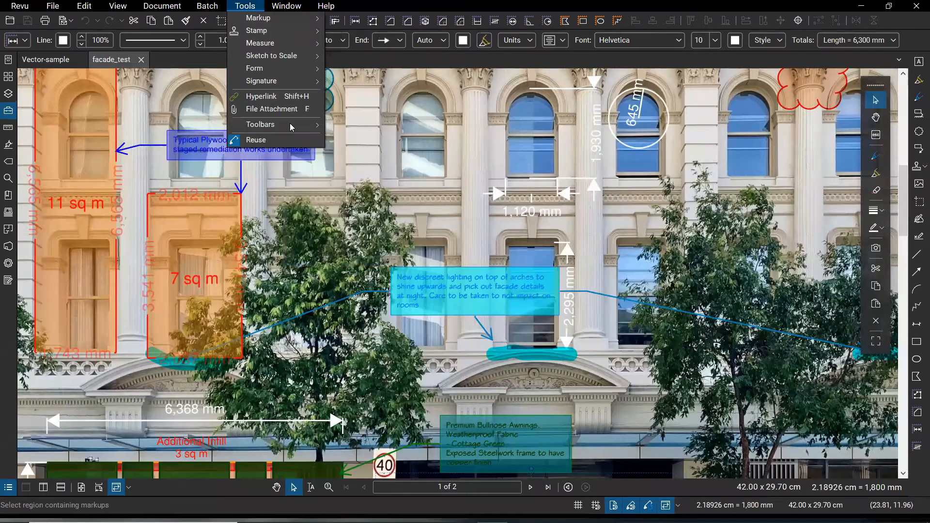
pyautogui.moveTo(260, 124)
pyautogui.click(379, 398)
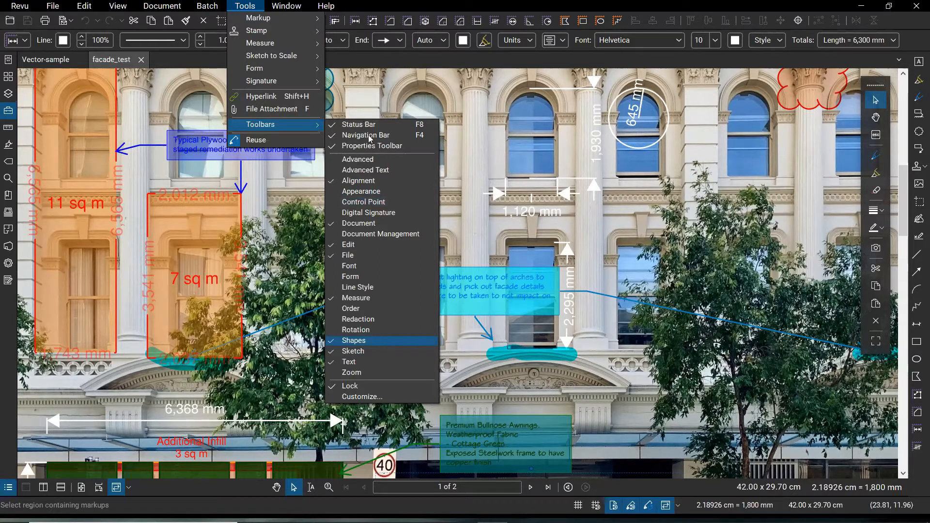
pyautogui.click(380, 147)
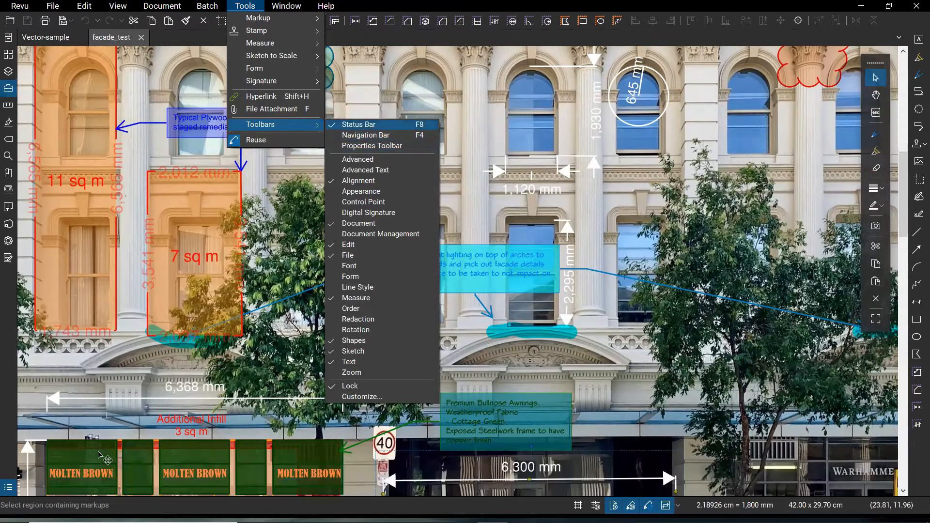
pyautogui.press('F8')
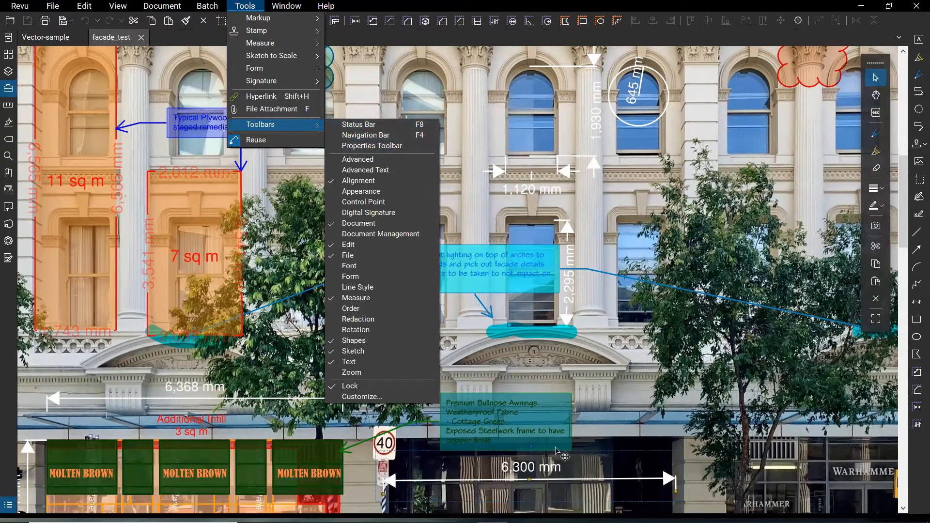
# Step: Show the Status Bar and the Navigation Bar again
pyautogui.click(359, 125)
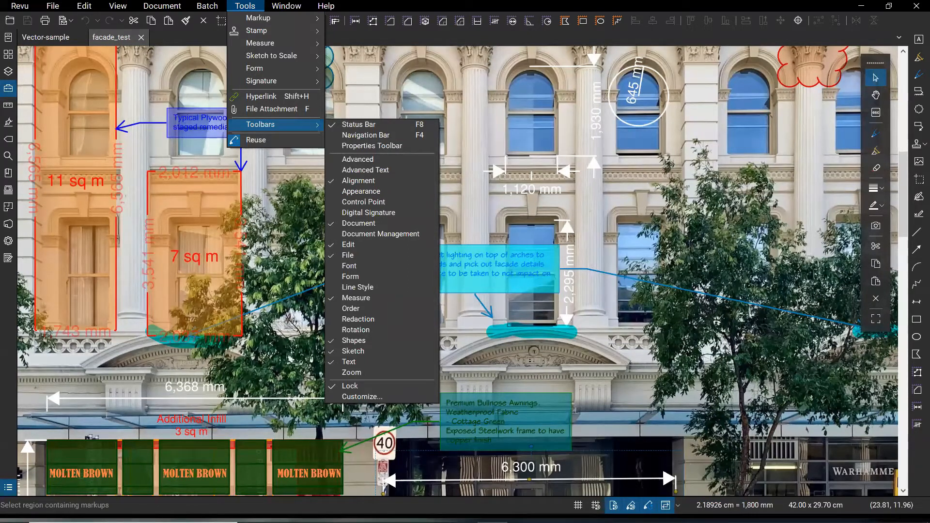
pyautogui.click(350, 116)
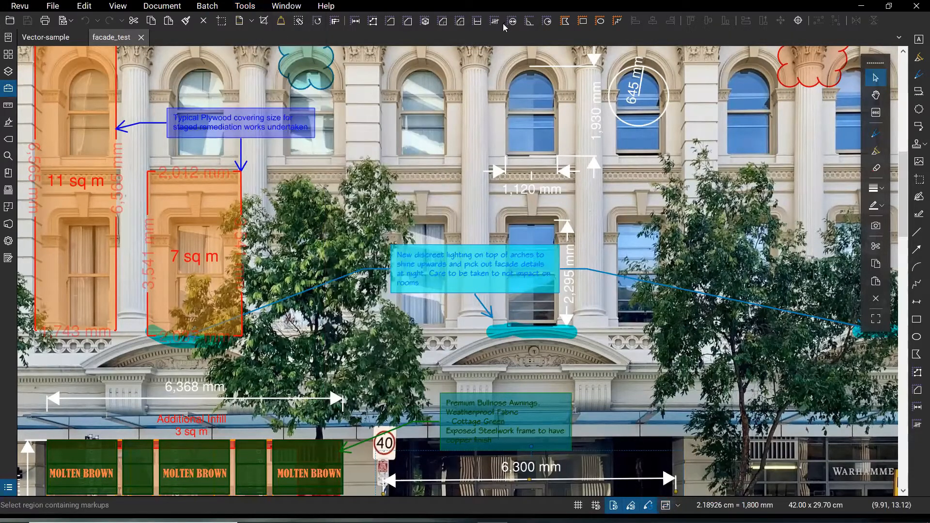
pyautogui.click(245, 6)
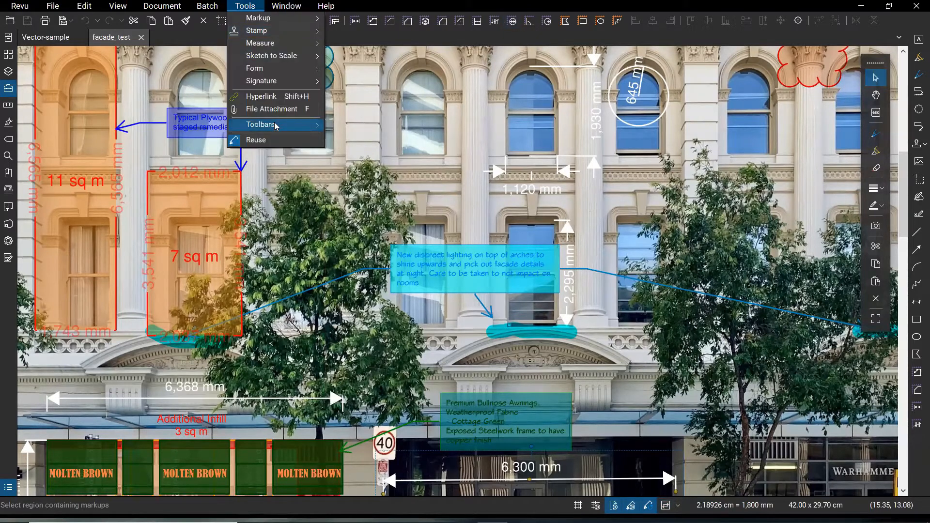
pyautogui.moveTo(278, 125)
pyautogui.click(366, 135)
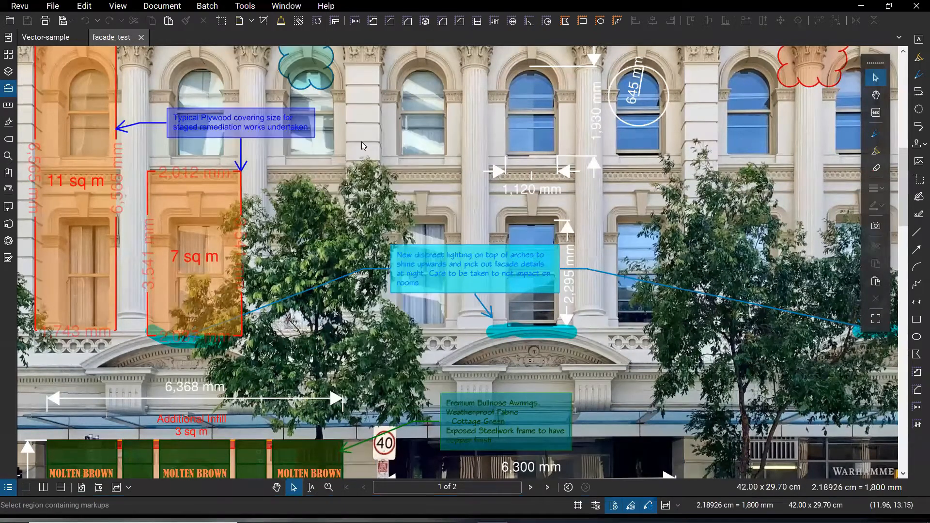
# Step: Inspect the appearance and layout properties of the cyan callout about new discreet lighting, and close them again
pyautogui.click(245, 6)
pyautogui.moveTo(261, 125)
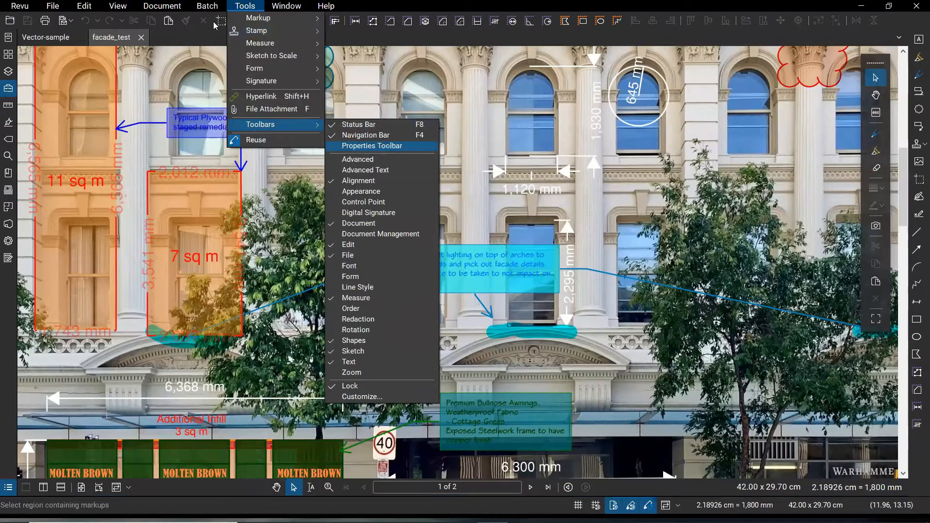
pyautogui.click(532, 323)
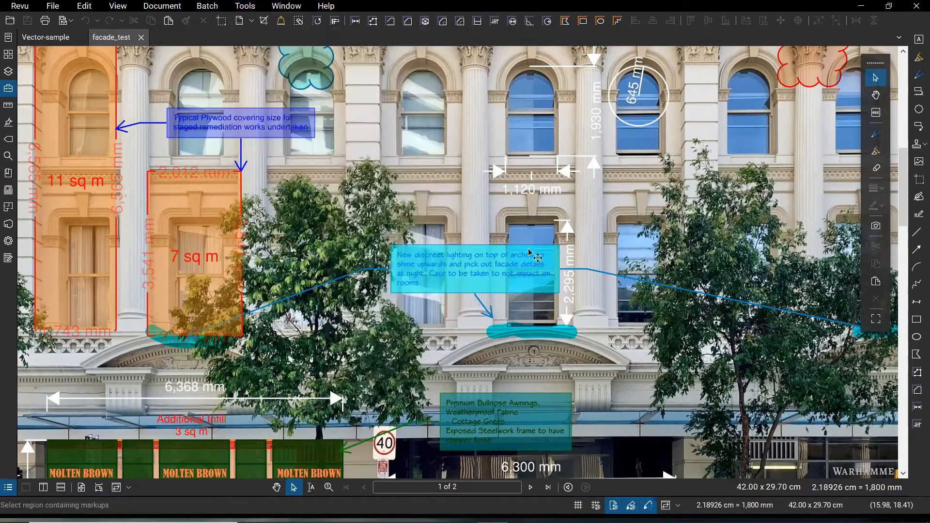
pyautogui.click(537, 266)
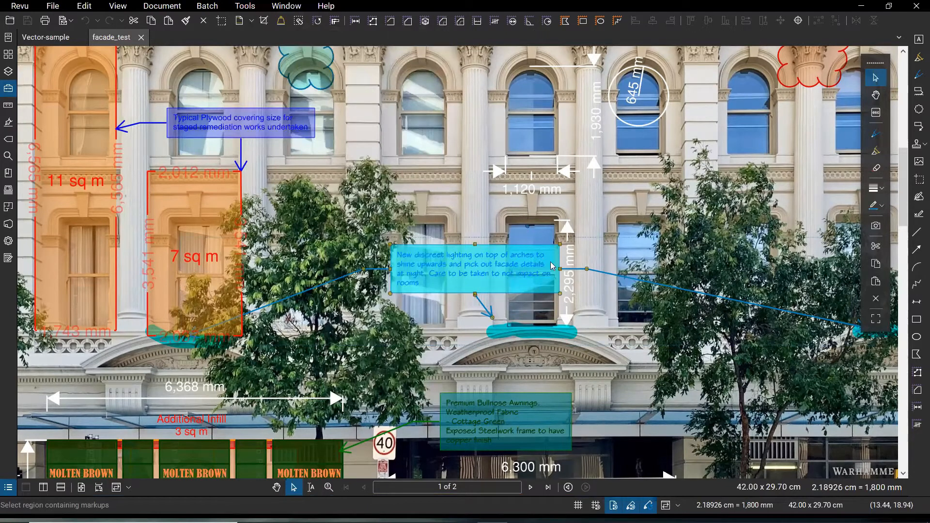
pyautogui.click(10, 245)
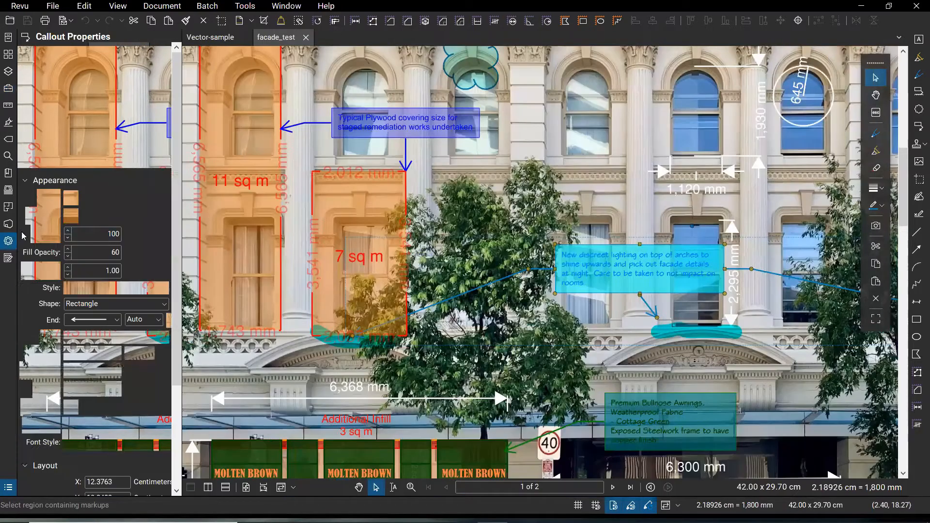
pyautogui.hotkey('alt', 'p')
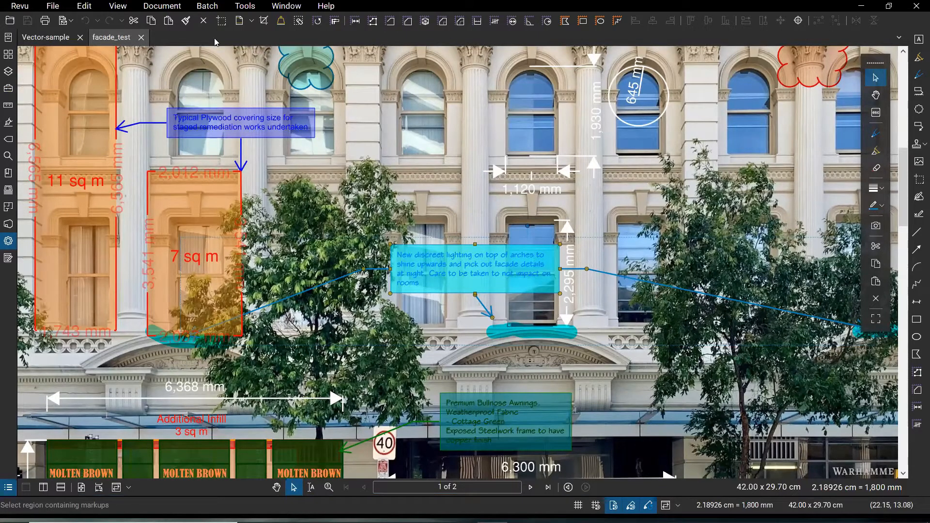
# Step: Show the Properties Toolbar again above the drawing
pyautogui.click(245, 6)
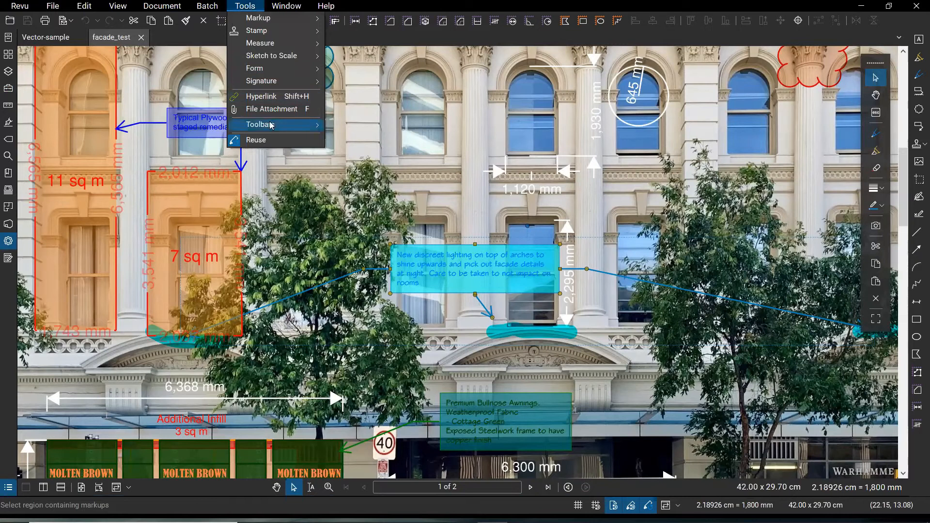
pyautogui.moveTo(272, 125)
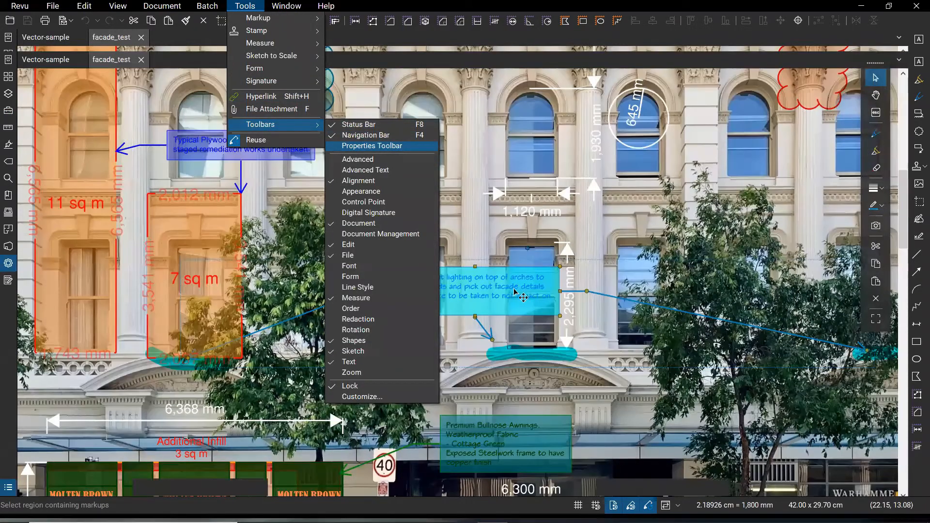
pyautogui.click(286, 192)
# Step: Change the fill of the "Typical Plywood covering size" callout above the 7 sq m area to green
pyautogui.click(268, 152)
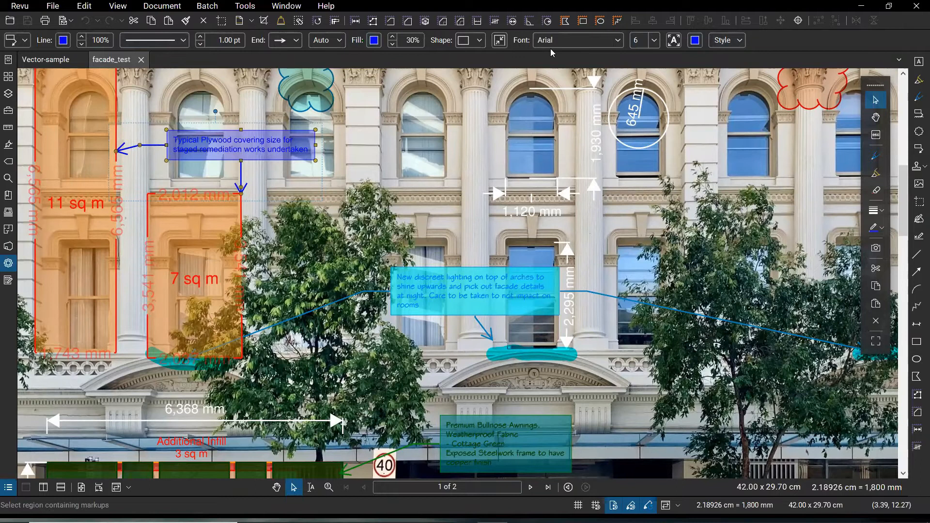
pyautogui.click(374, 41)
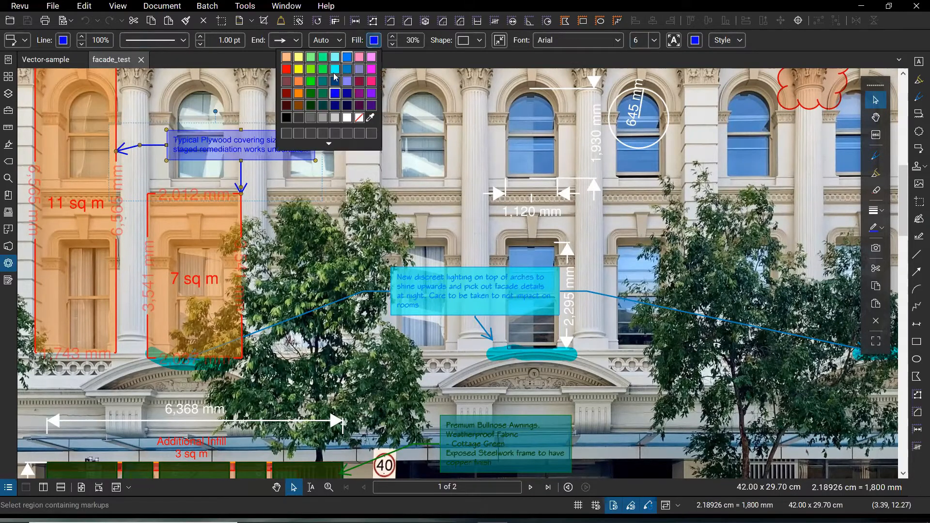
pyautogui.click(313, 95)
pyautogui.scroll(3, 211, 154)
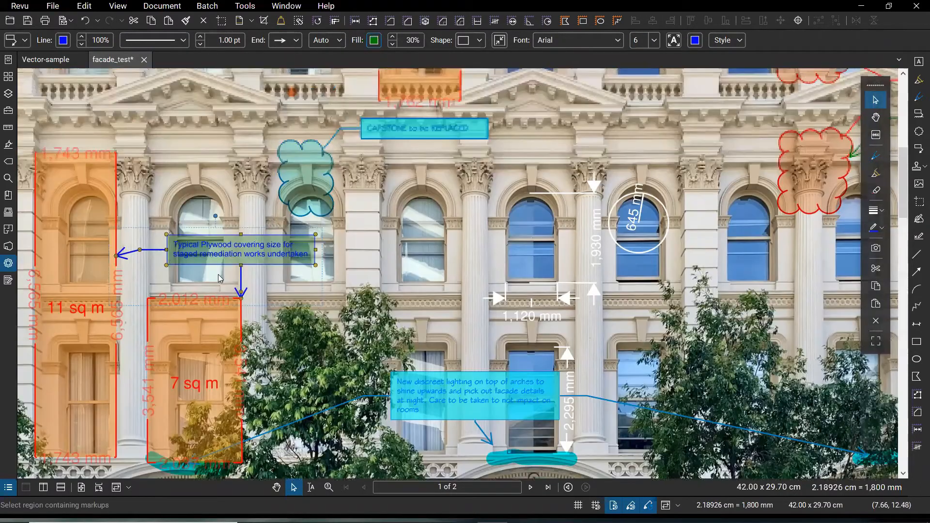
pyautogui.scroll(2, 401, 340)
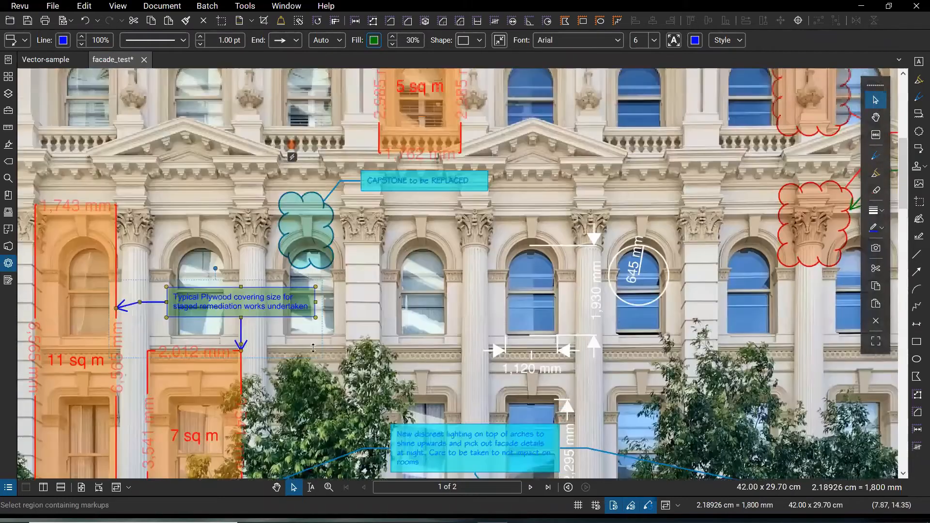
pyautogui.scroll(3, 279, 395)
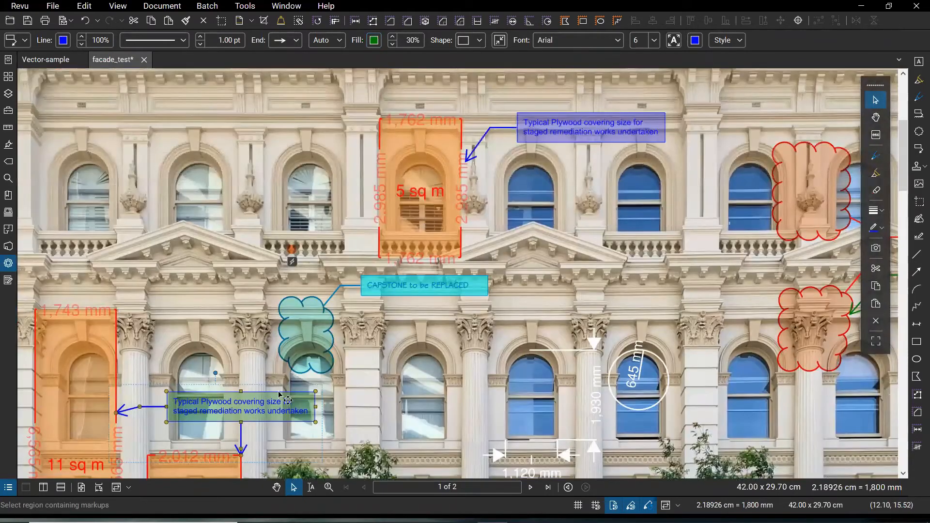
pyautogui.scroll(-1, 286, 398)
pyautogui.scroll(-1, 294, 416)
pyautogui.moveTo(446, 423); pyautogui.dragTo(468, 415)
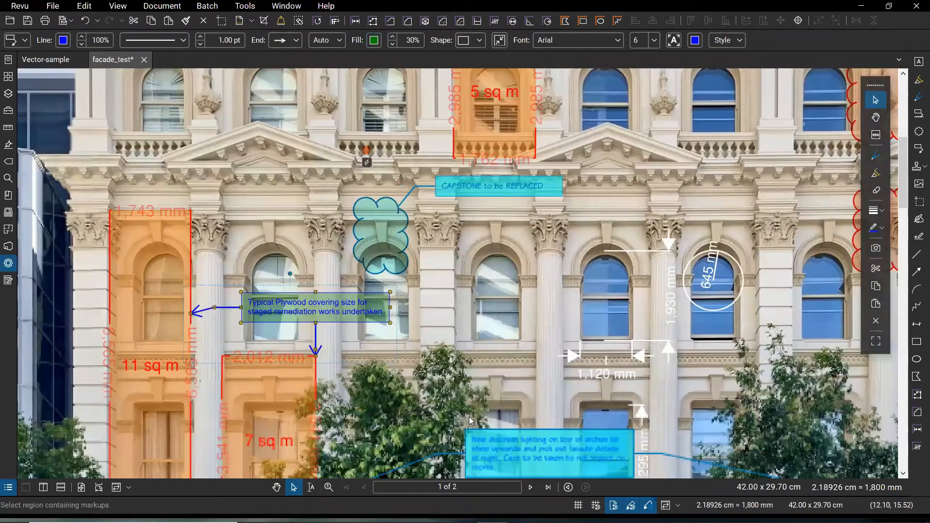
# Step: Deselect the green "Typical Plywood covering size" callout above the 7 sq m area
pyautogui.moveTo(396, 266); pyautogui.dragTo(424, 318)
pyautogui.scroll(-2, 425, 319)
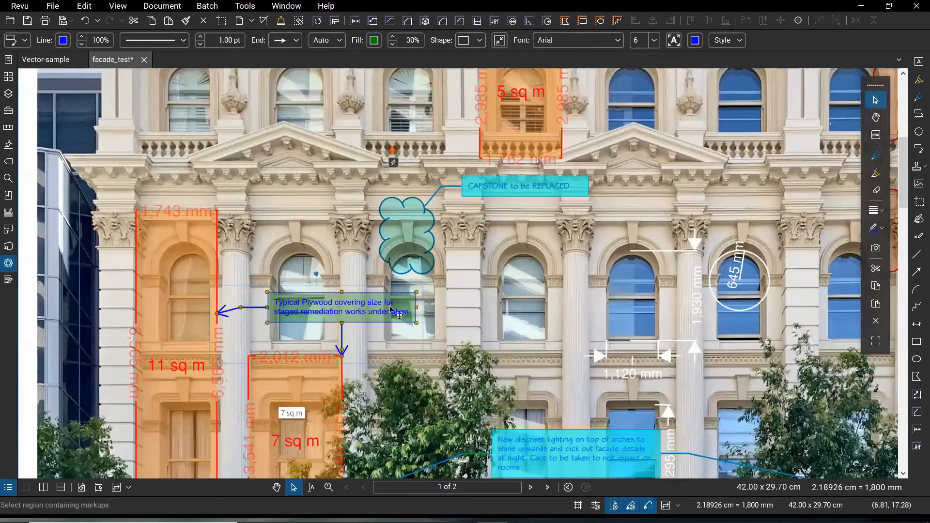
pyautogui.scroll(3, 410, 343)
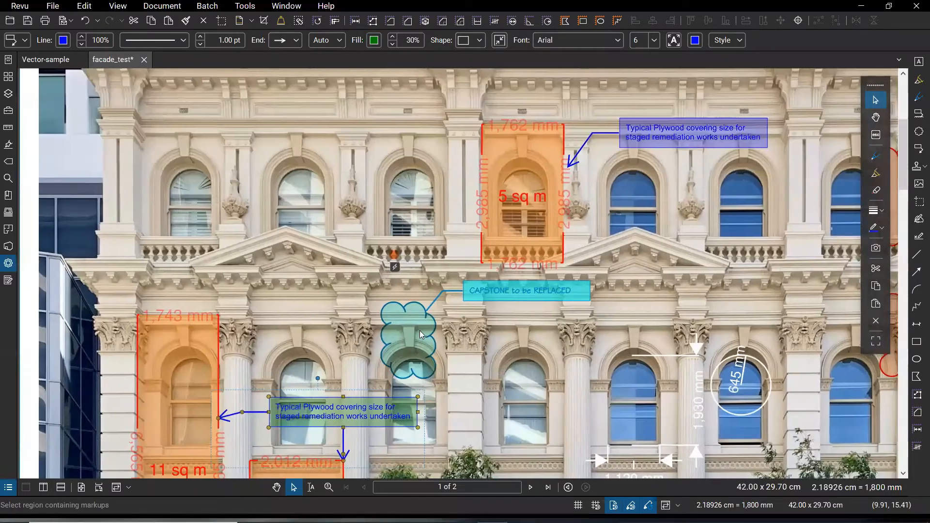
pyautogui.scroll(-1, 540, 316)
pyautogui.scroll(-2, 540, 301)
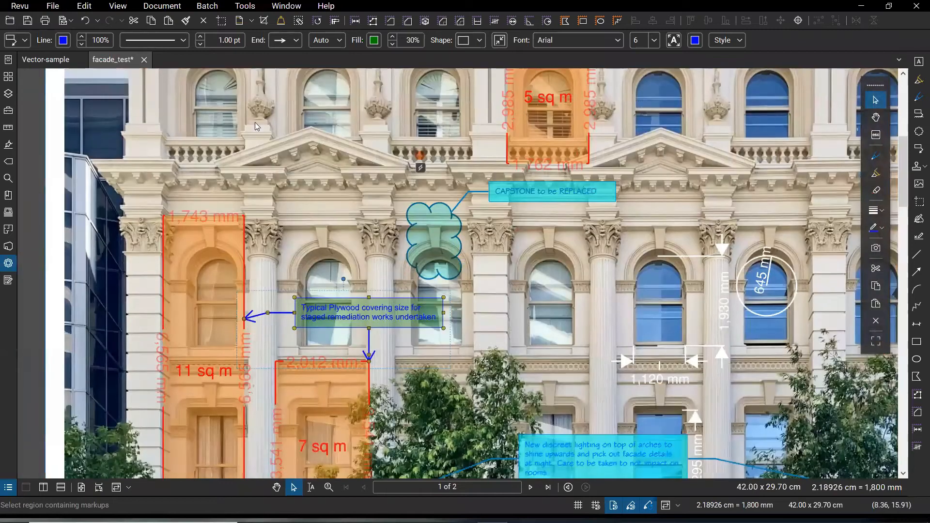
pyautogui.press('Escape')
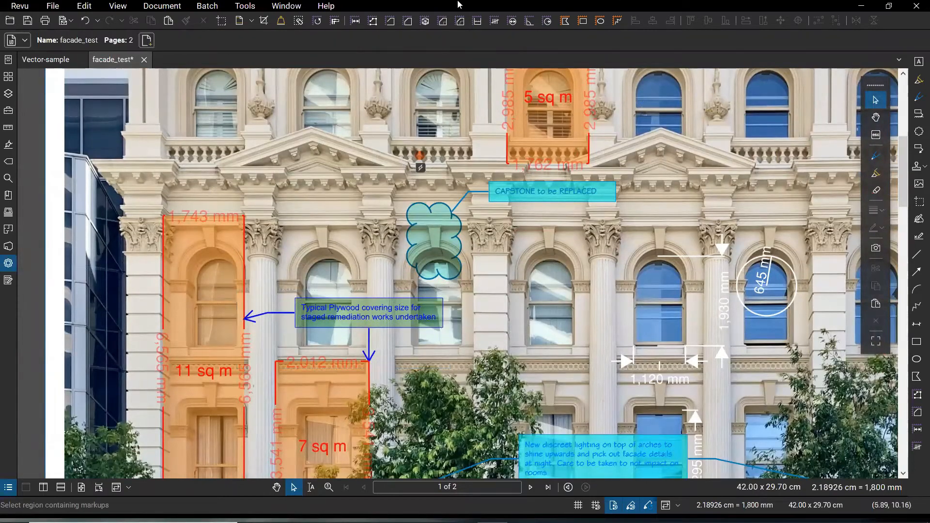
# Step: Show the Line Style toolbar and hide it again
pyautogui.click(234, 7)
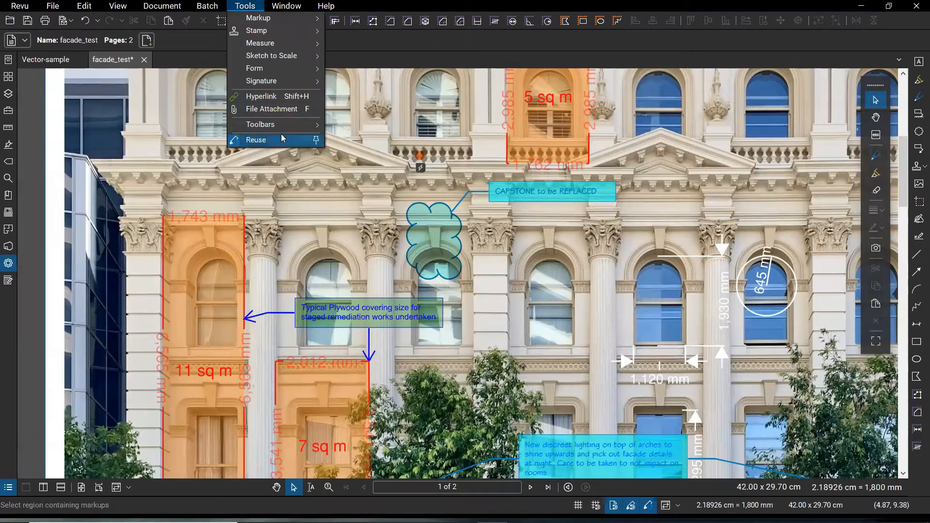
pyautogui.moveTo(288, 125)
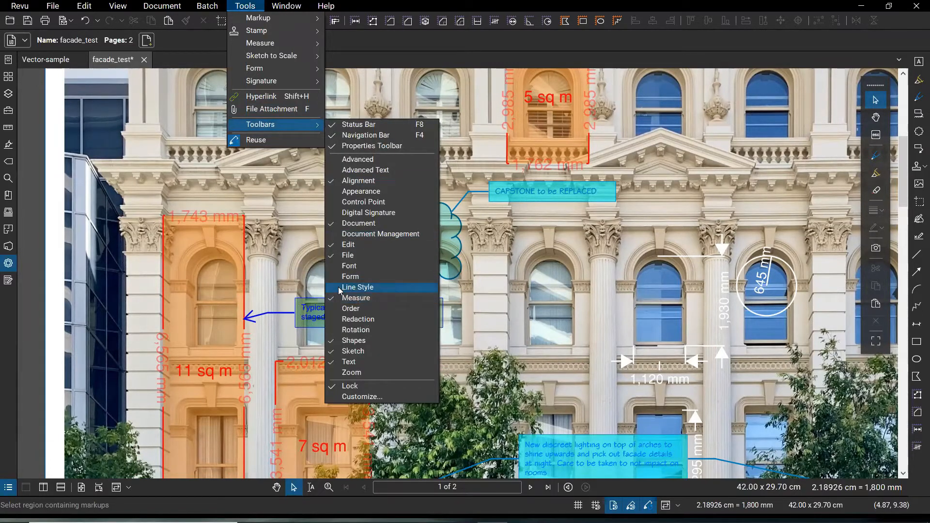
pyautogui.click(357, 288)
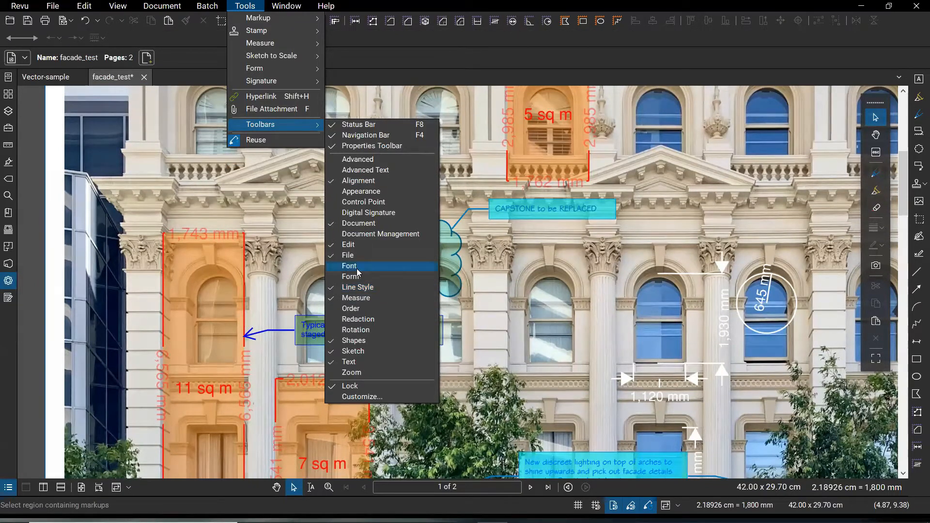
pyautogui.click(345, 287)
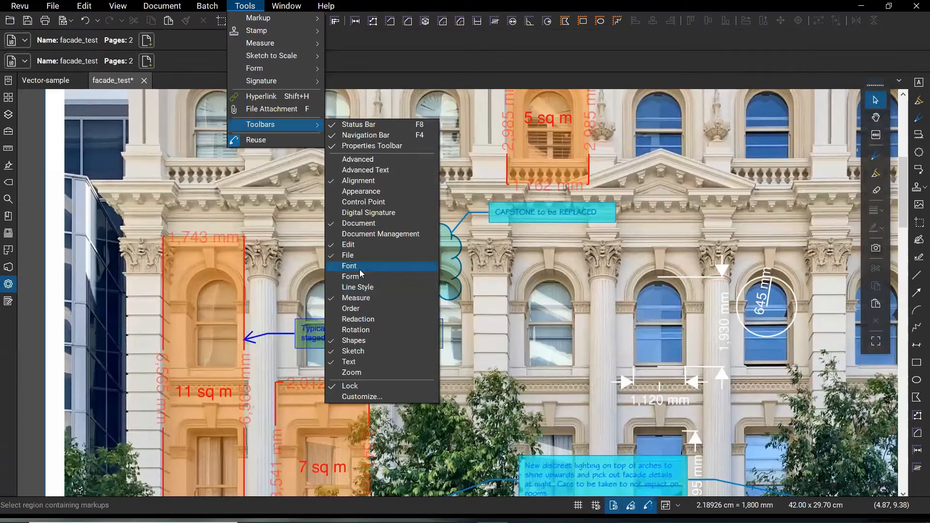
# Step: Show the Font toolbar and unlock the toolbars for rearranging
pyautogui.click(359, 270)
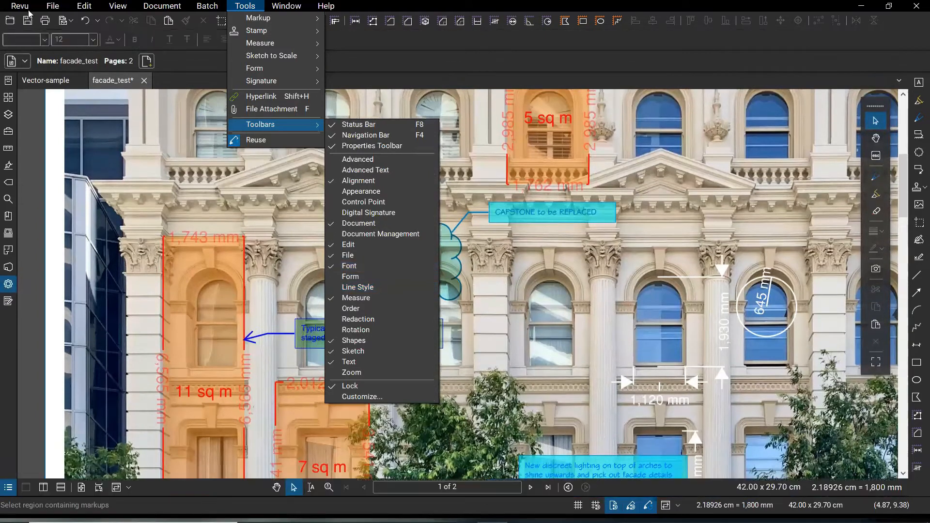
pyautogui.click(360, 49)
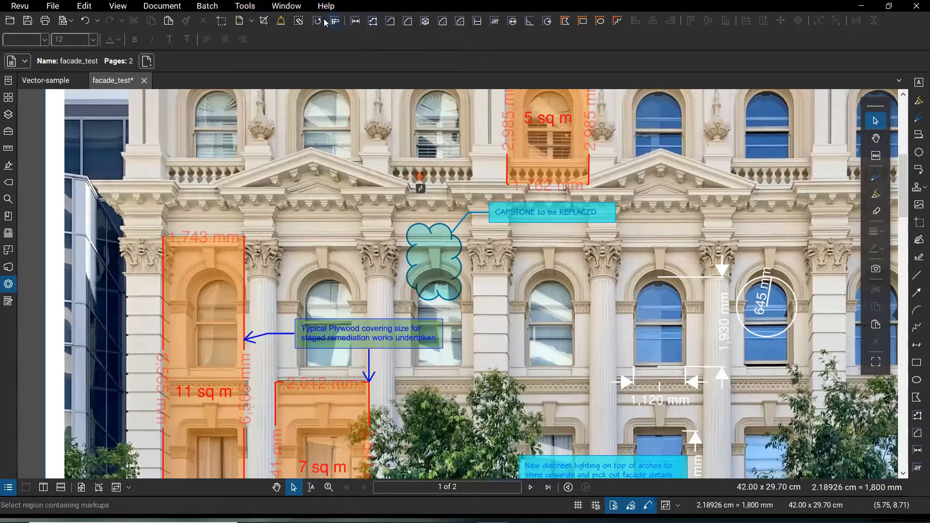
pyautogui.rightClick(309, 23)
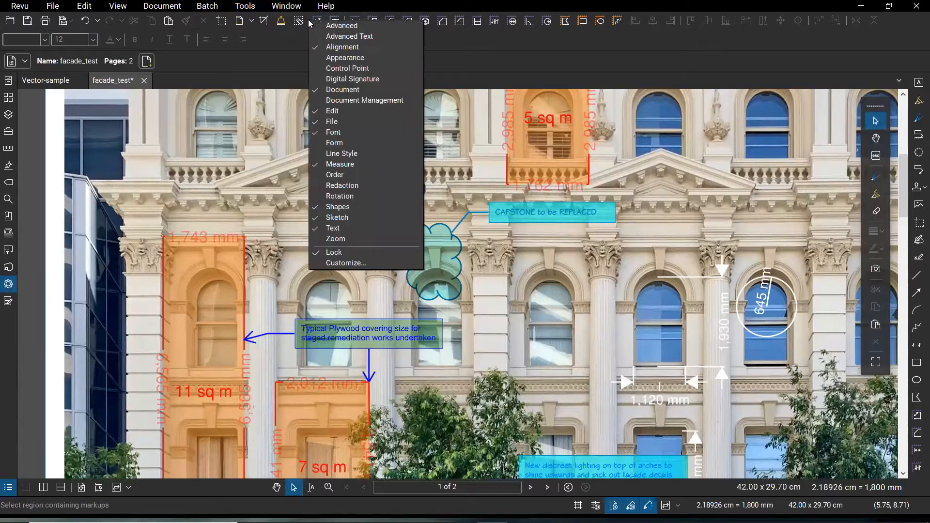
pyautogui.click(339, 253)
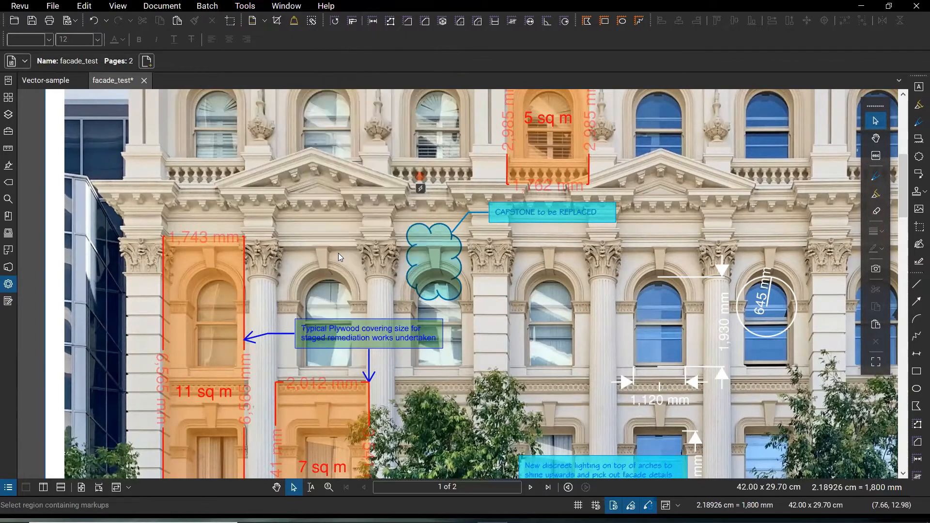
# Step: Move the Font toolbar into the first toolbar row before the Measure tools, and the Alignment toolbar into a row of its own below
pyautogui.click(650, 18)
pyautogui.moveTo(5, 39); pyautogui.dragTo(393, 25)
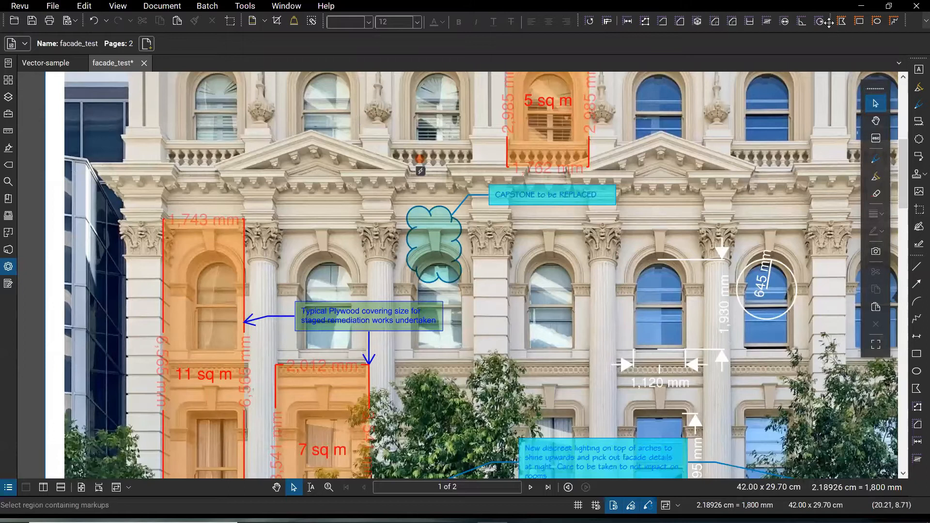
pyautogui.moveTo(907, 18); pyautogui.dragTo(6, 40)
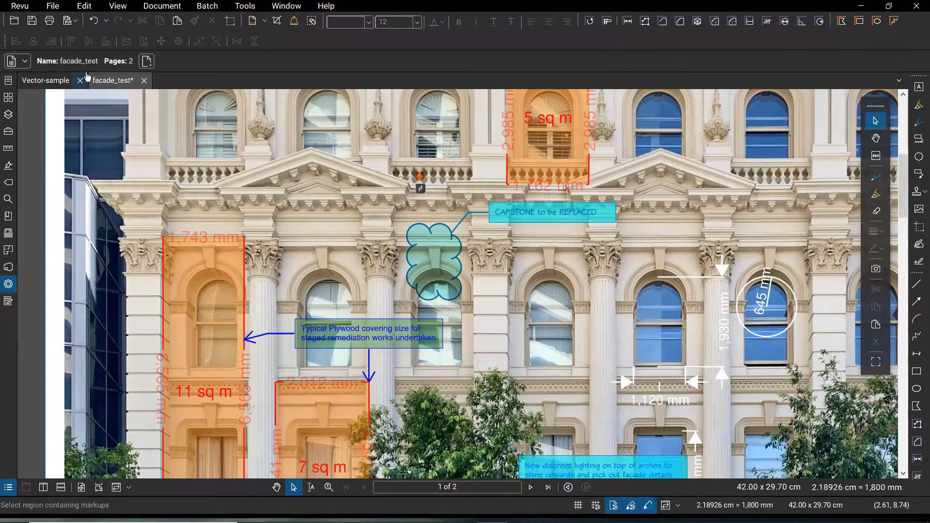
pyautogui.moveTo(87, 76)
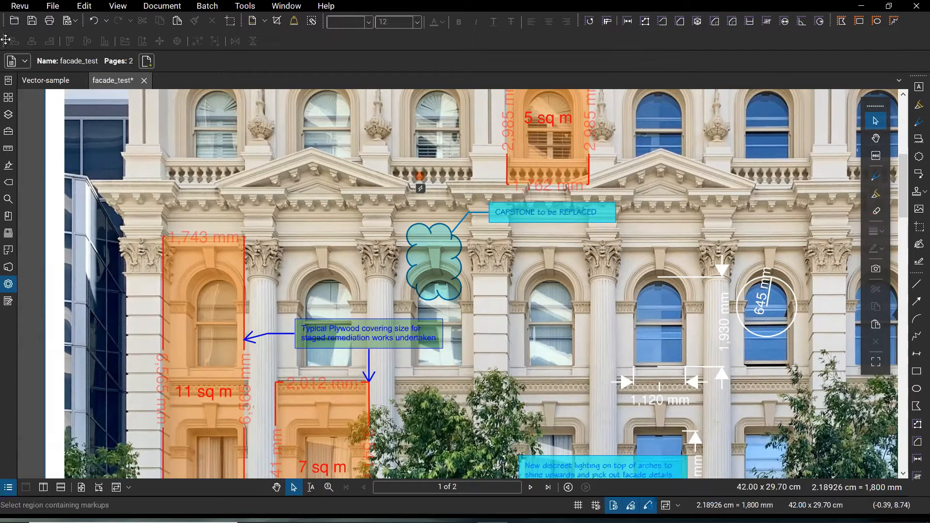
# Step: Hide the Font toolbar
pyautogui.rightClick(324, 21)
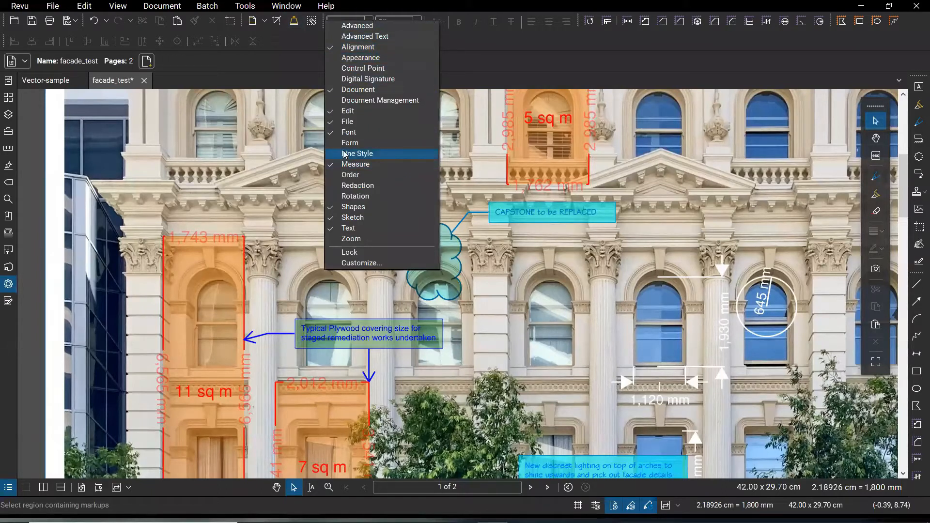
pyautogui.click(349, 131)
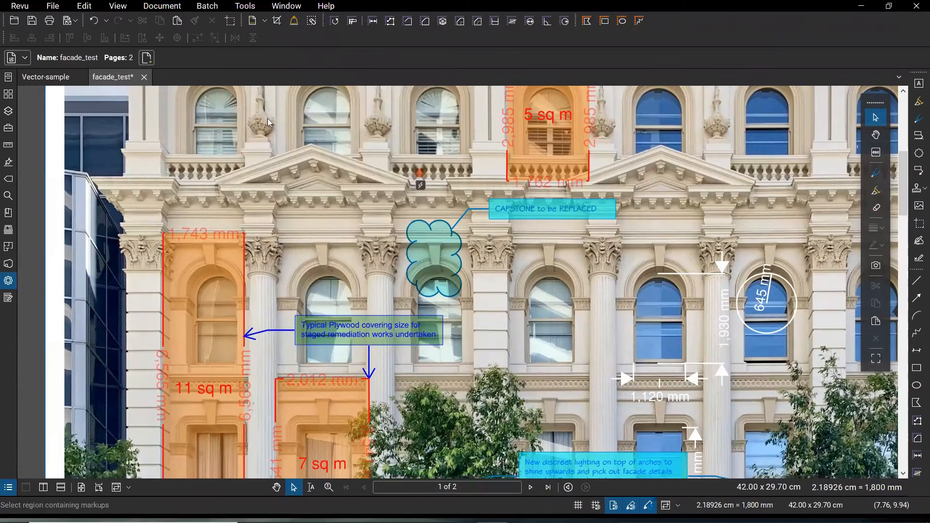
# Step: Move the Alignment and Measure toolbars back into place in the first toolbar row and lock the toolbars
pyautogui.moveTo(5, 37); pyautogui.dragTo(691, 17)
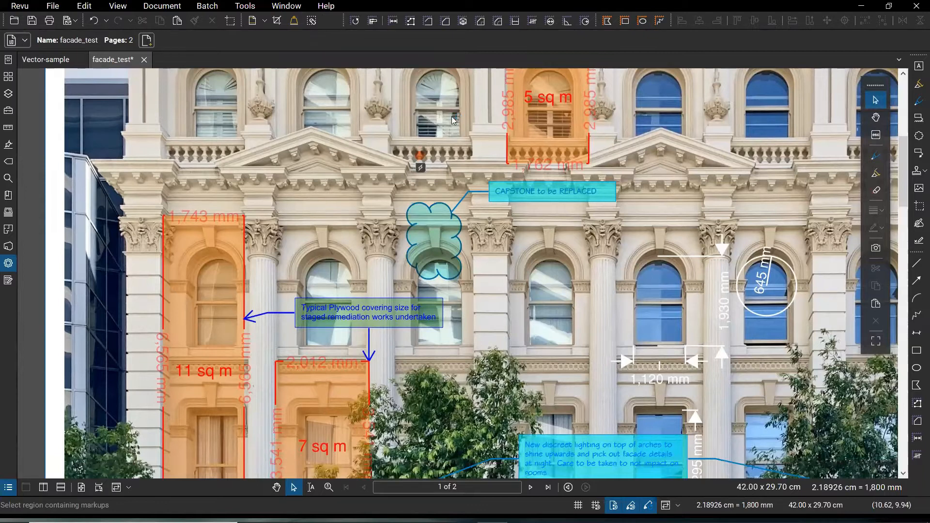
pyautogui.moveTo(344, 20); pyautogui.dragTo(314, 19)
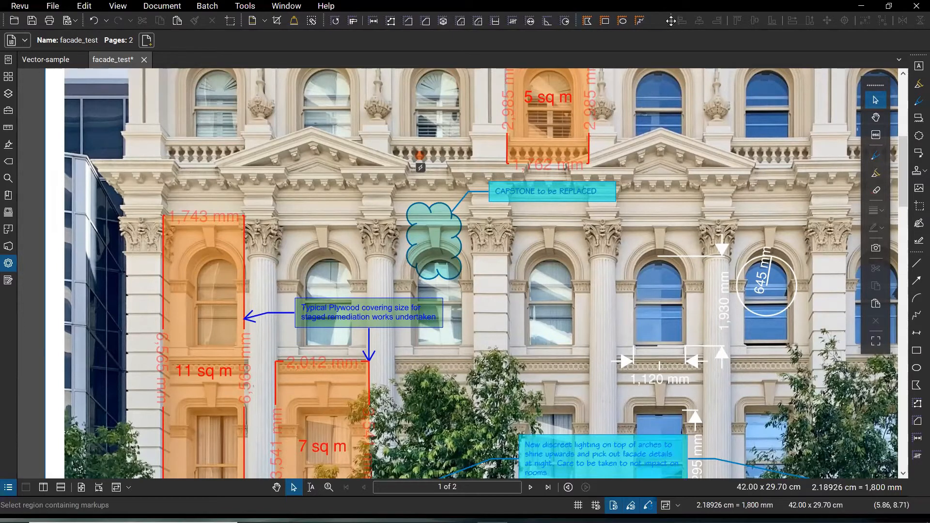
pyautogui.rightClick(636, 15)
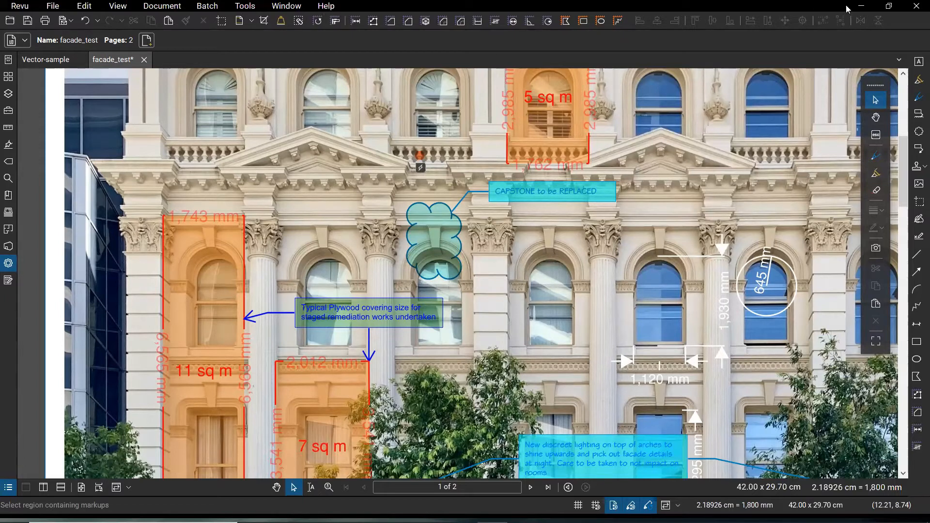
# Step: Restore the program window to a smaller size and maximize it again, twice
pyautogui.click(882, 10)
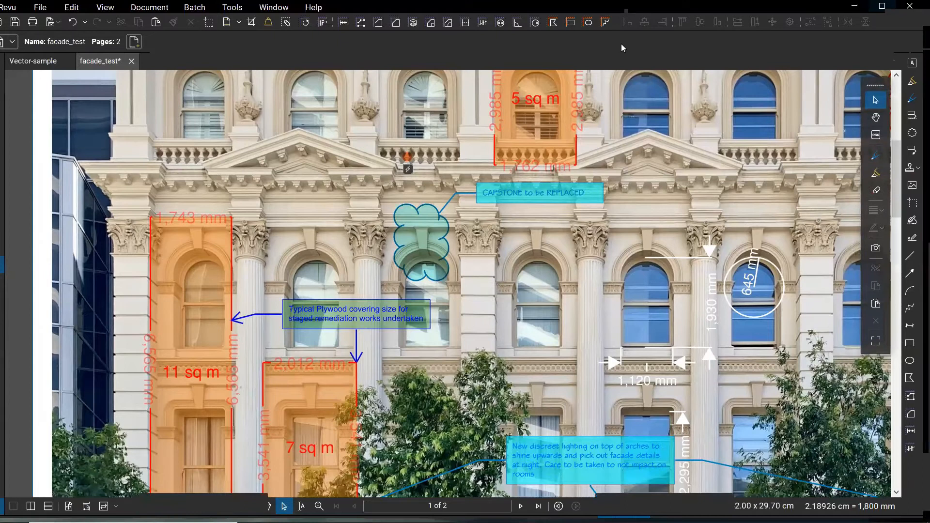
pyautogui.click(881, 6)
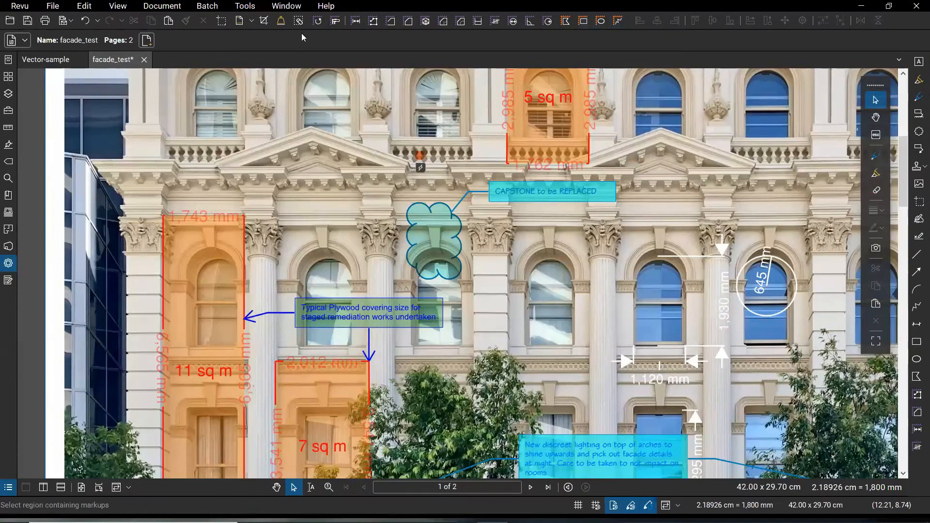
pyautogui.doubleClick(318, 51)
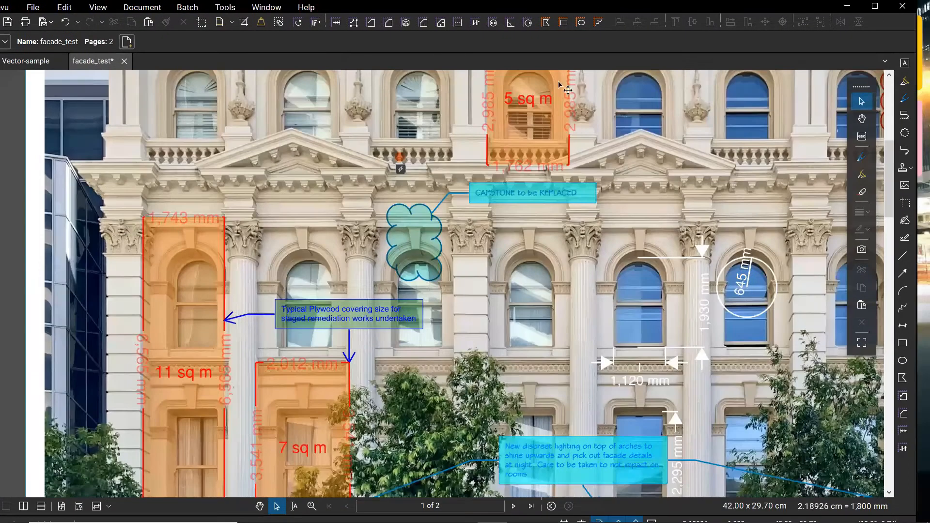
pyautogui.doubleClick(631, 24)
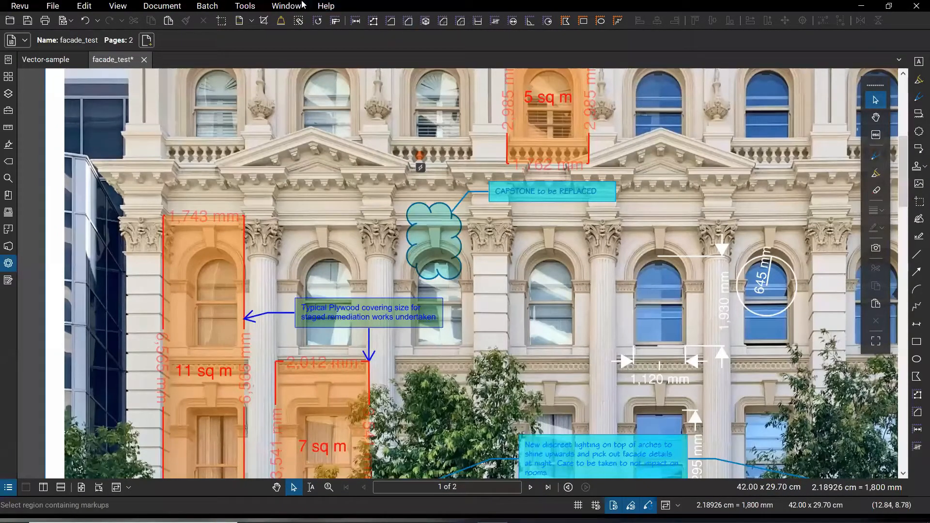
# Step: Open the toolbar customization and list the commands of the Measure category
pyautogui.click(249, 7)
pyautogui.moveTo(301, 123)
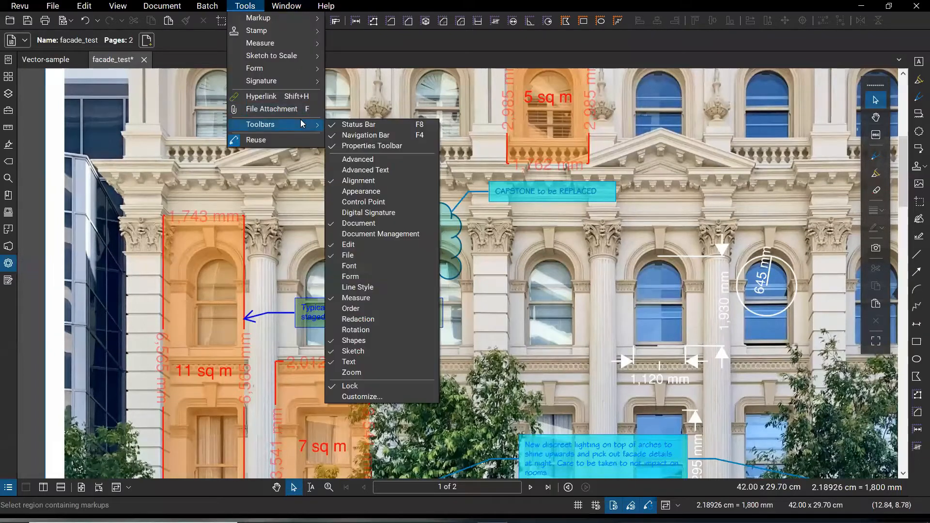
pyautogui.click(382, 398)
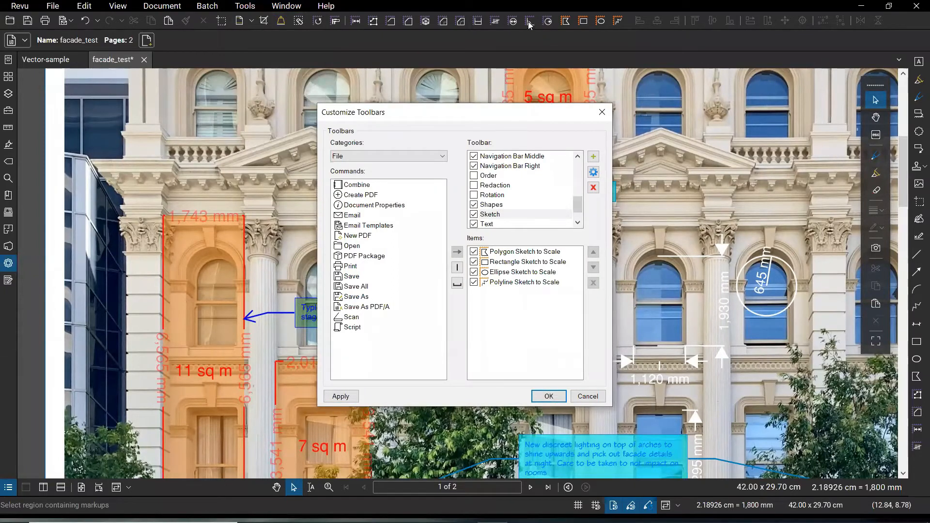
pyautogui.click(438, 156)
pyautogui.click(352, 244)
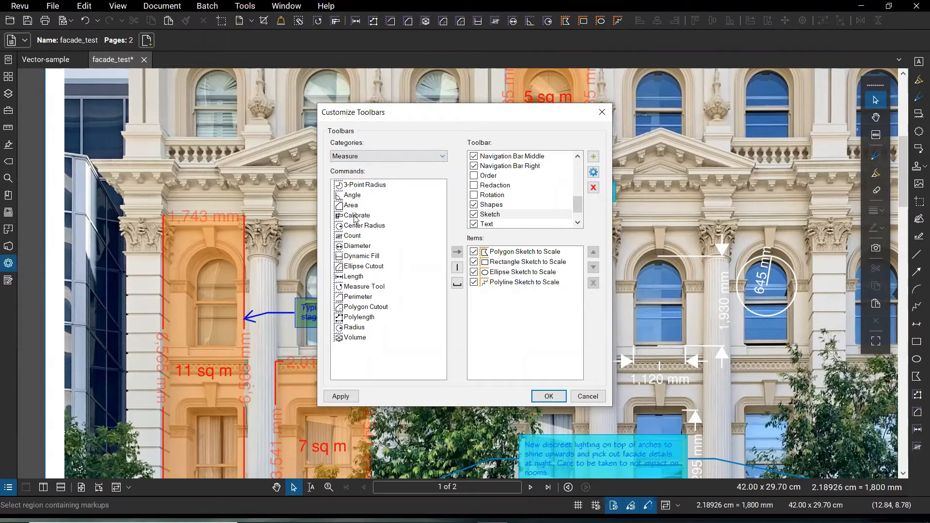
pyautogui.press('ctrl')
# Step: List the Alignment category's commands and examine the items included in the Alignment toolbar
pyautogui.click(413, 156)
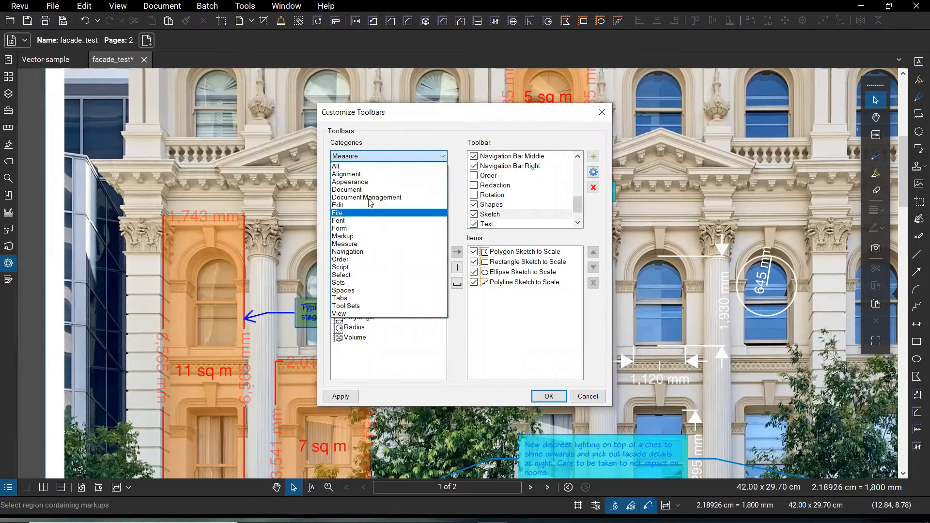
pyautogui.click(367, 174)
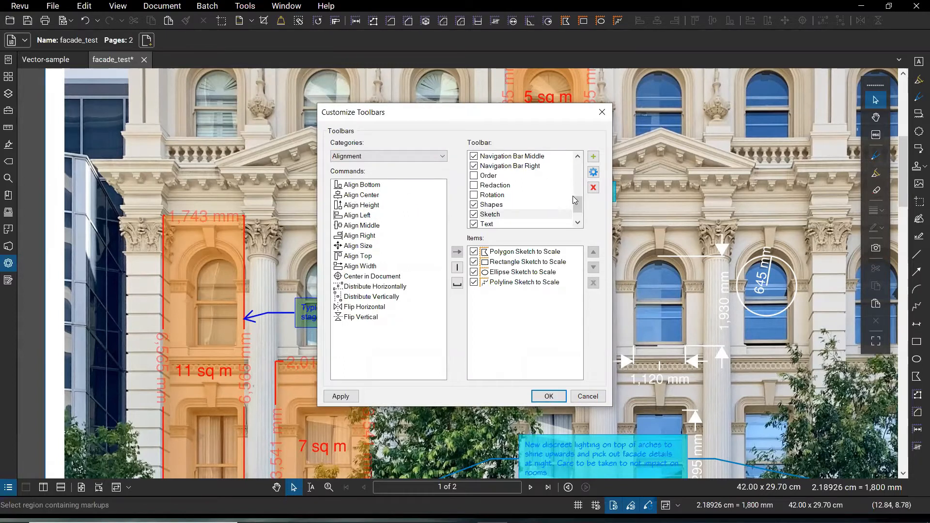
pyautogui.moveTo(577, 204); pyautogui.dragTo(583, 169)
pyautogui.click(501, 177)
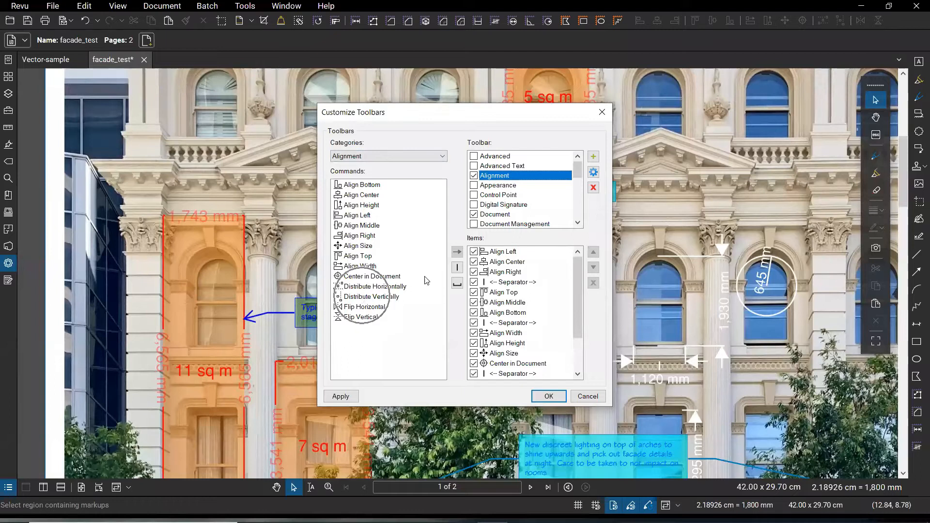
pyautogui.moveTo(578, 268); pyautogui.dragTo(571, 276)
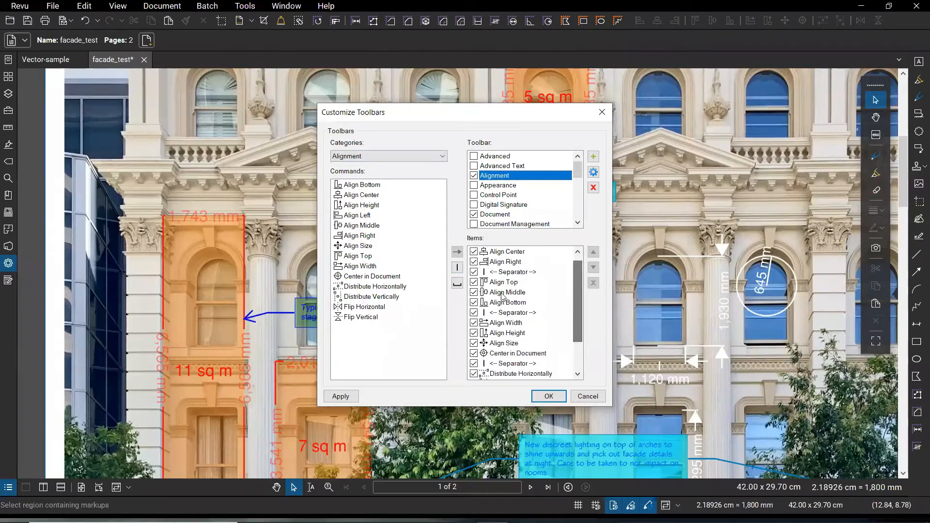
pyautogui.scroll(2, 571, 310)
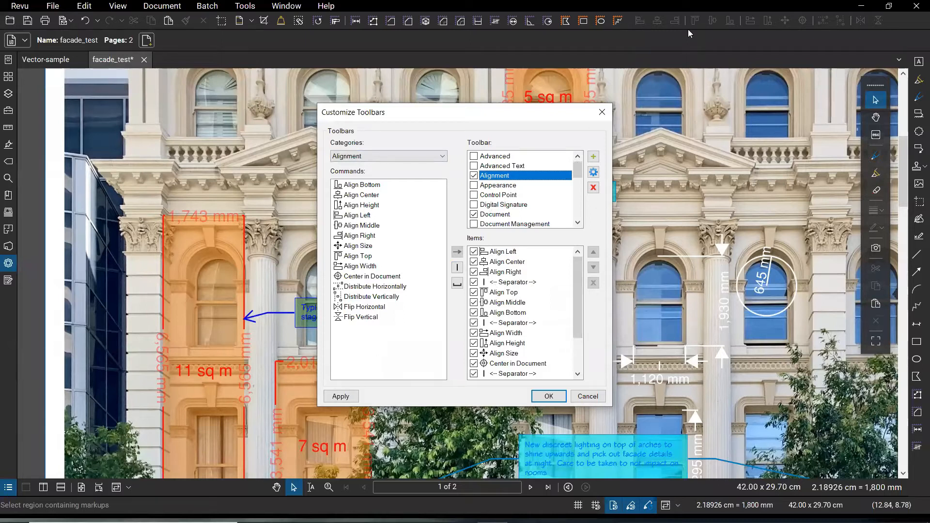
# Step: Turn off Align Right in the Alignment toolbar and apply the change
pyautogui.click(474, 272)
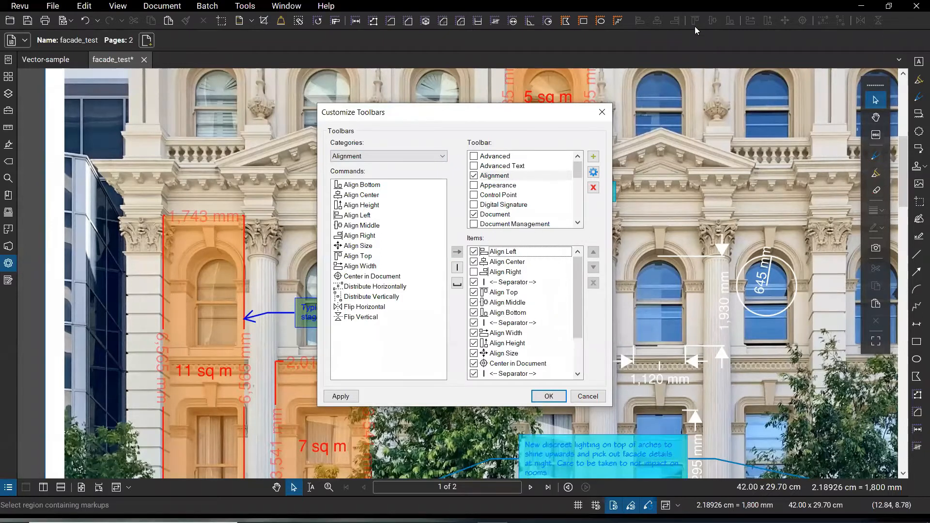
pyautogui.press('ctrl')
pyautogui.press('ctrl')
pyautogui.press('ctrl')
pyautogui.click(350, 396)
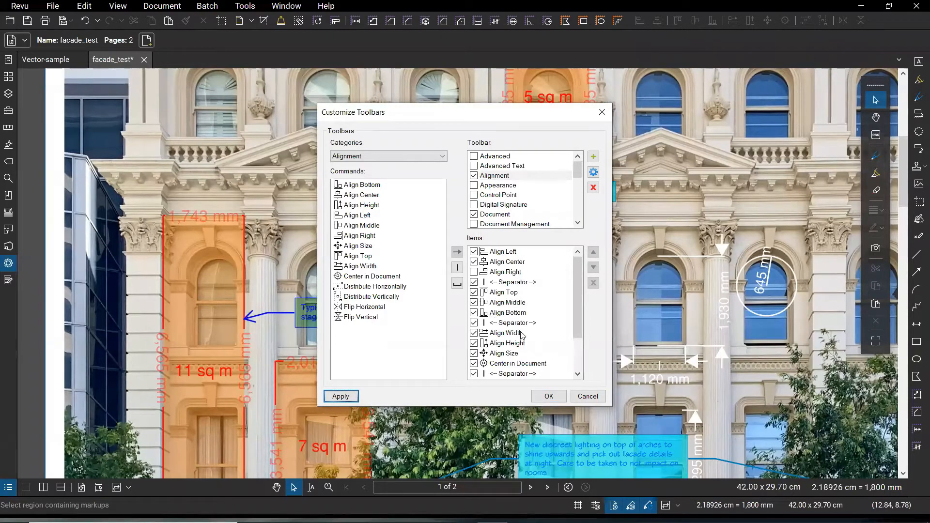
# Step: Turn Align Right back on in the Alignment toolbar and apply the change
pyautogui.press('ctrl')
pyautogui.click(474, 272)
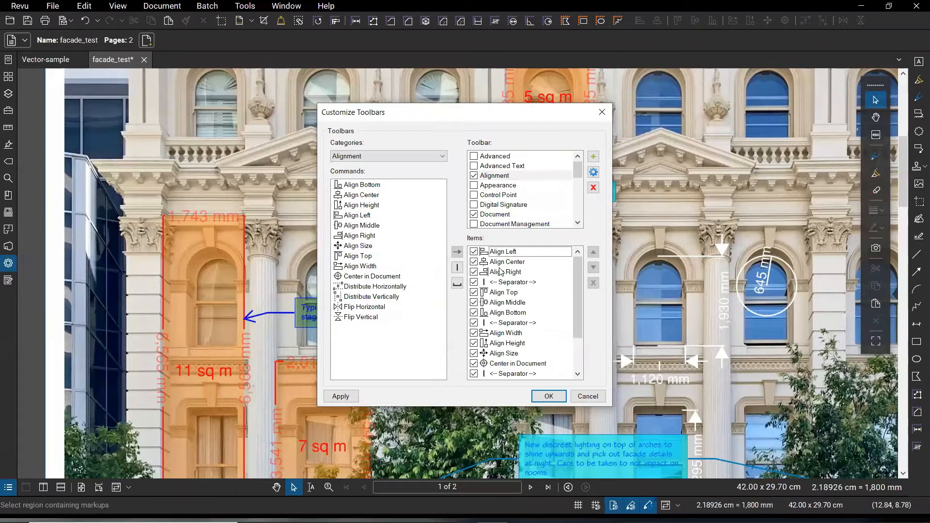
pyautogui.click(346, 401)
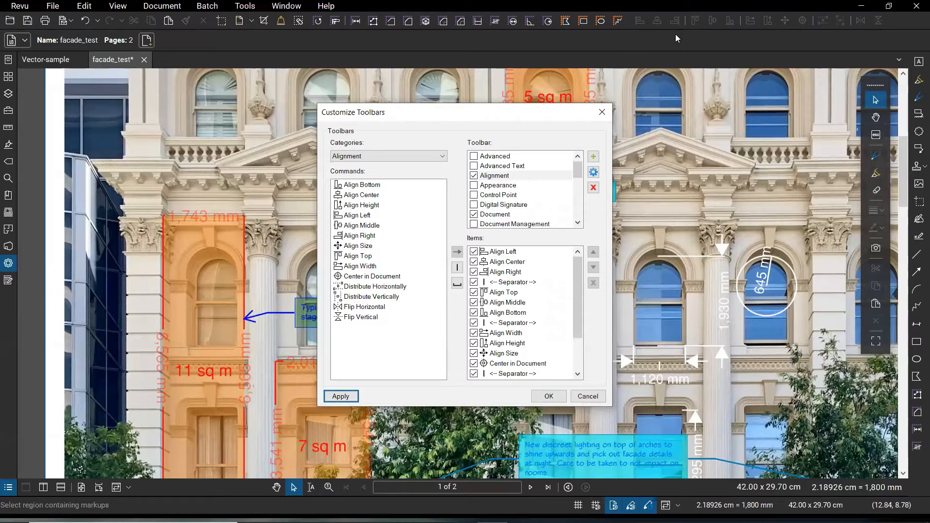
# Step: List the commands of all categories and add the Count command to the Alignment toolbar
pyautogui.click(390, 156)
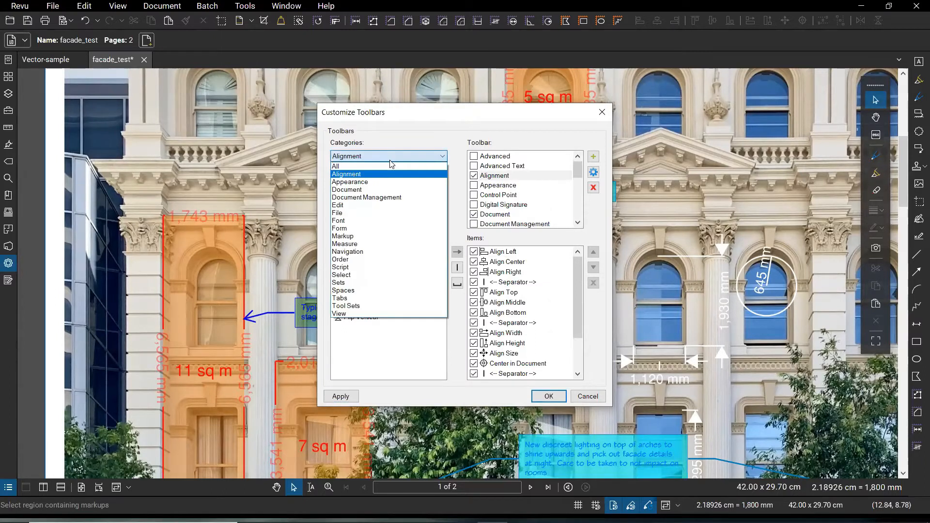
pyautogui.click(394, 166)
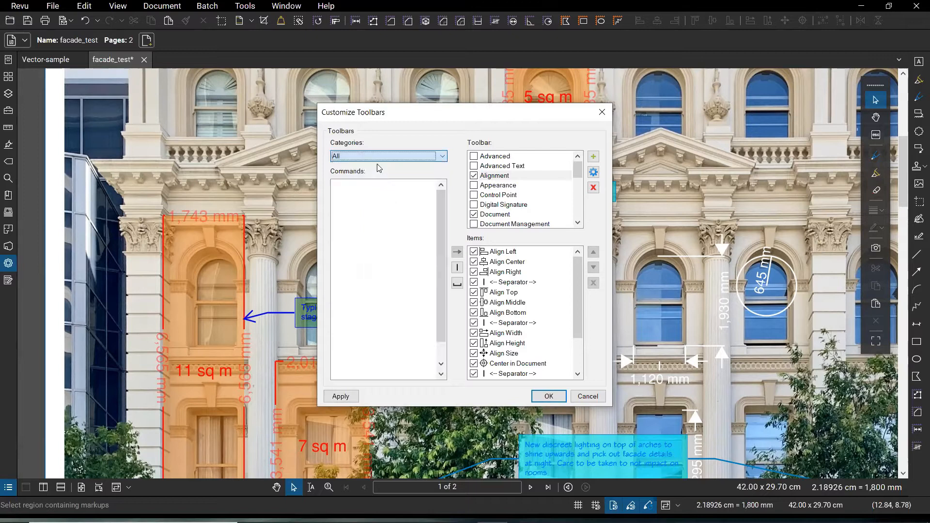
pyautogui.moveTo(444, 199); pyautogui.dragTo(444, 226)
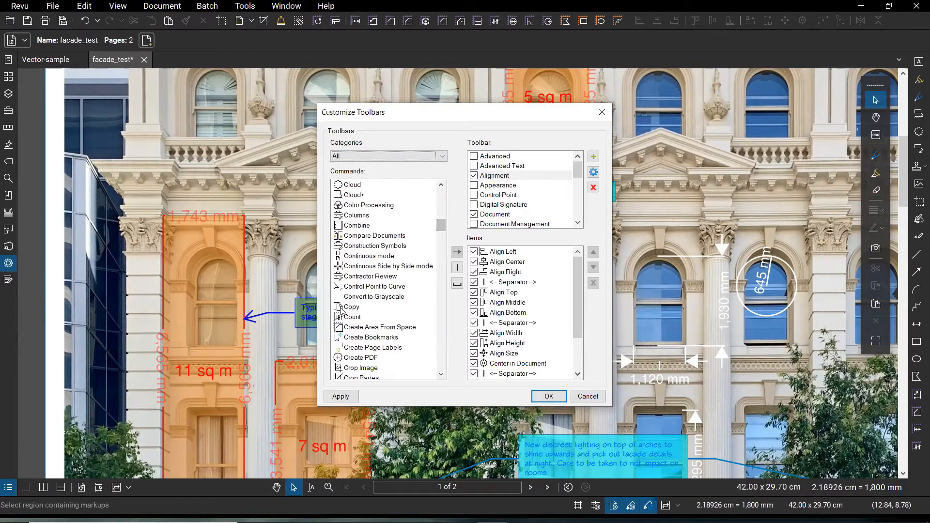
pyautogui.click(351, 307)
pyautogui.click(358, 318)
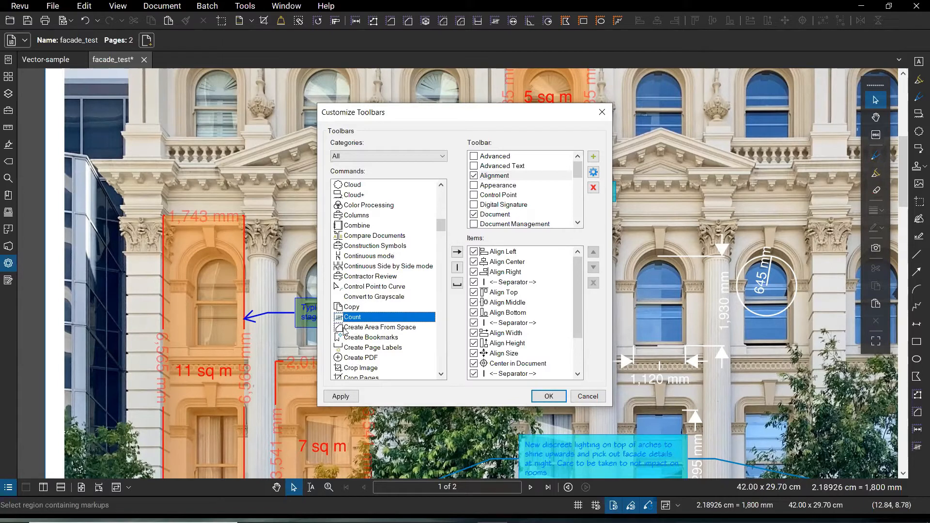
pyautogui.click(458, 252)
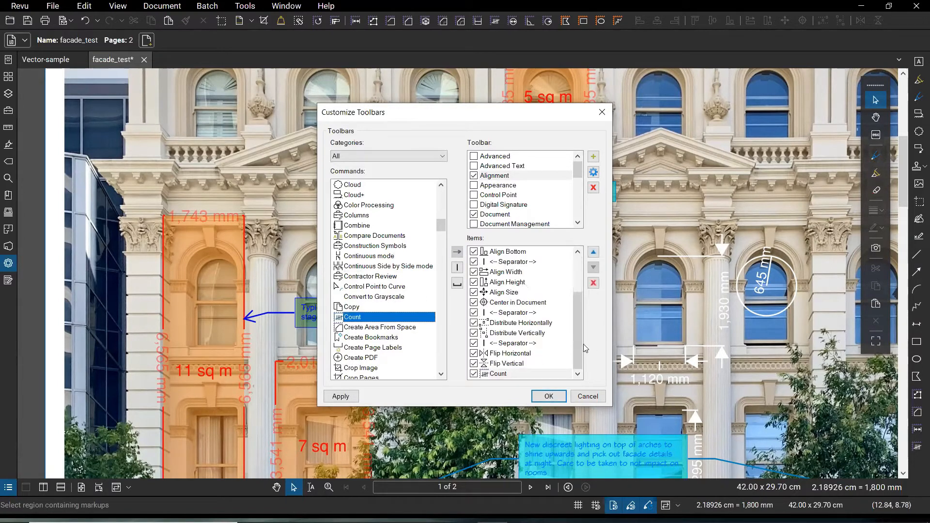
# Step: Move Count to the very beginning of the Alignment toolbar's items and apply the change
pyautogui.click(506, 374)
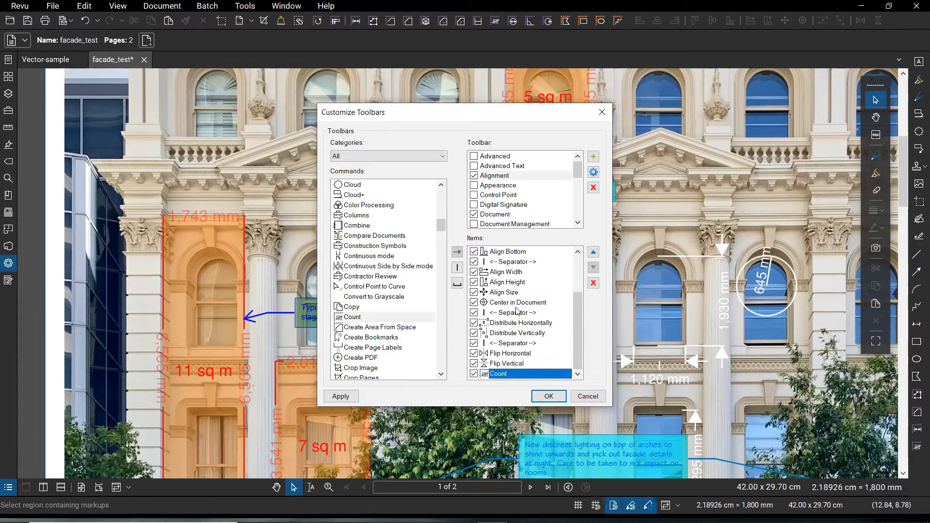
pyautogui.click(594, 252)
pyautogui.click(593, 252)
pyautogui.click(594, 252)
pyautogui.click(593, 252)
pyautogui.click(594, 252)
pyautogui.click(594, 253)
pyautogui.click(594, 253)
pyautogui.click(594, 252)
pyautogui.click(594, 252)
pyautogui.click(593, 252)
pyautogui.click(594, 253)
pyautogui.click(593, 252)
pyautogui.click(593, 253)
pyautogui.click(594, 252)
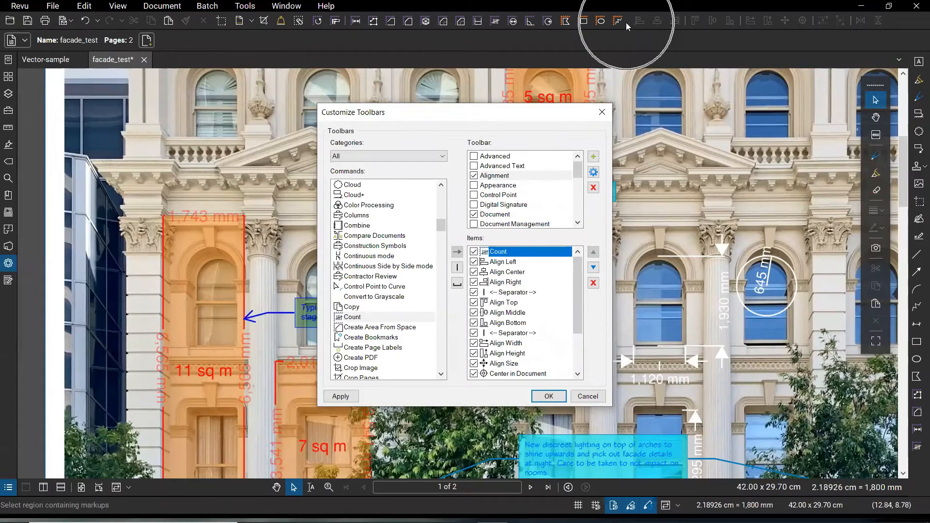
pyautogui.click(346, 397)
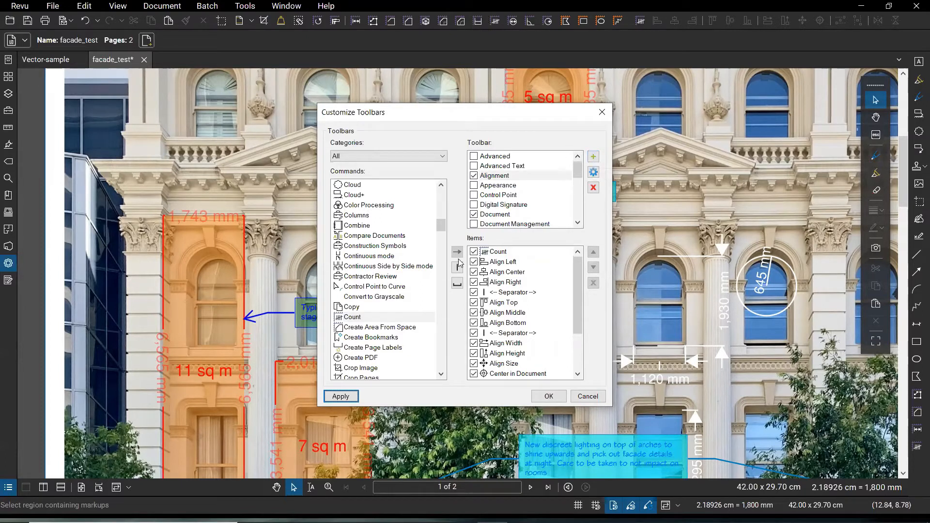
# Step: Remove Count from the Alignment toolbar and apply the change
pyautogui.click(494, 253)
pyautogui.click(593, 284)
pyautogui.click(341, 396)
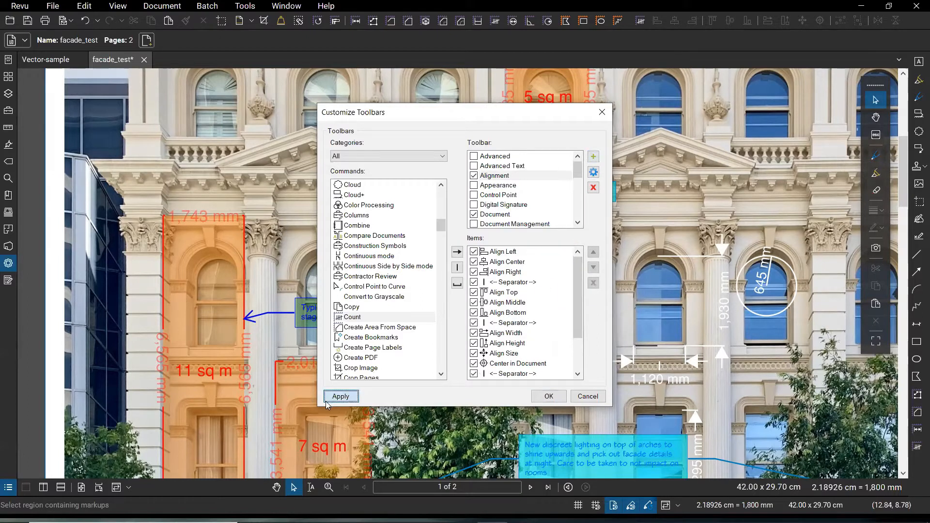
# Step: Add a new custom toolbar and name it with the owner's first name followed by "Toolbar"
pyautogui.click(594, 157)
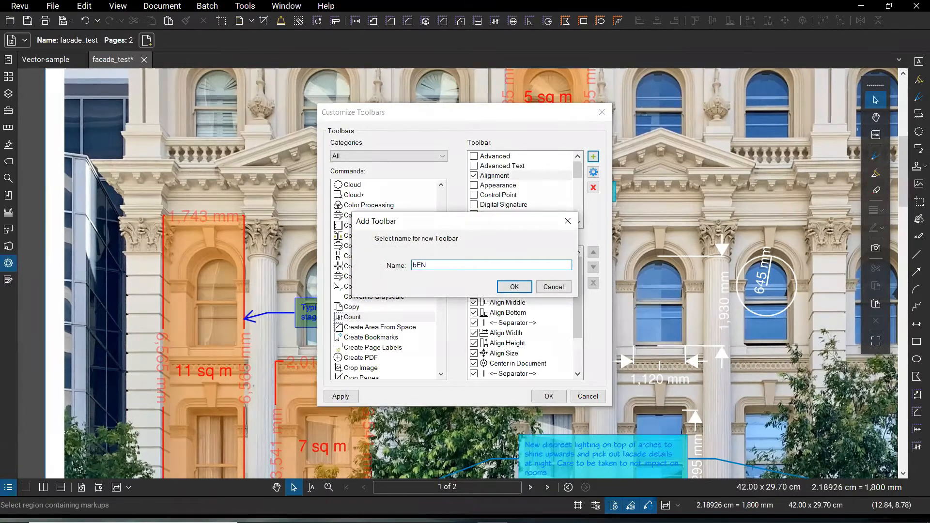
pyautogui.press('BackSpace')
pyautogui.press('BackSpace')
pyautogui.click(514, 286)
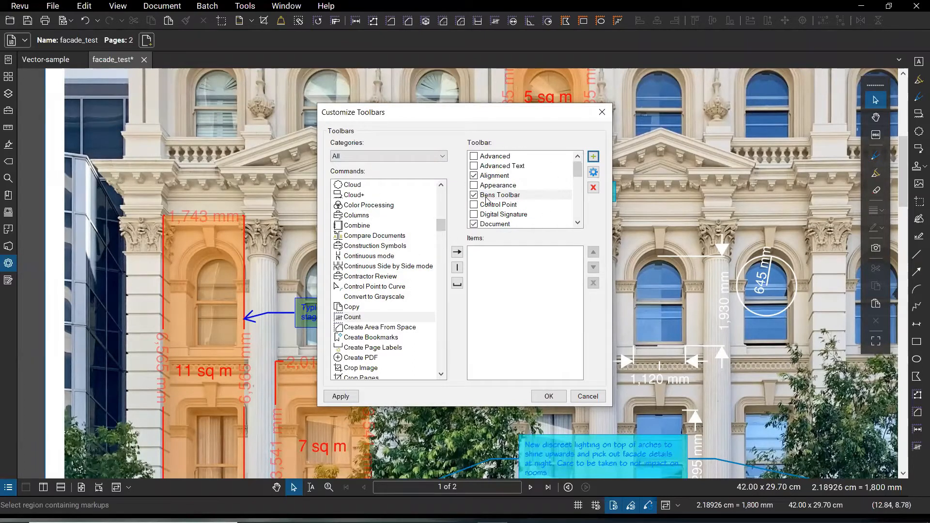
# Step: Delete the newly added custom toolbar and close the toolbar customization
pyautogui.click(514, 196)
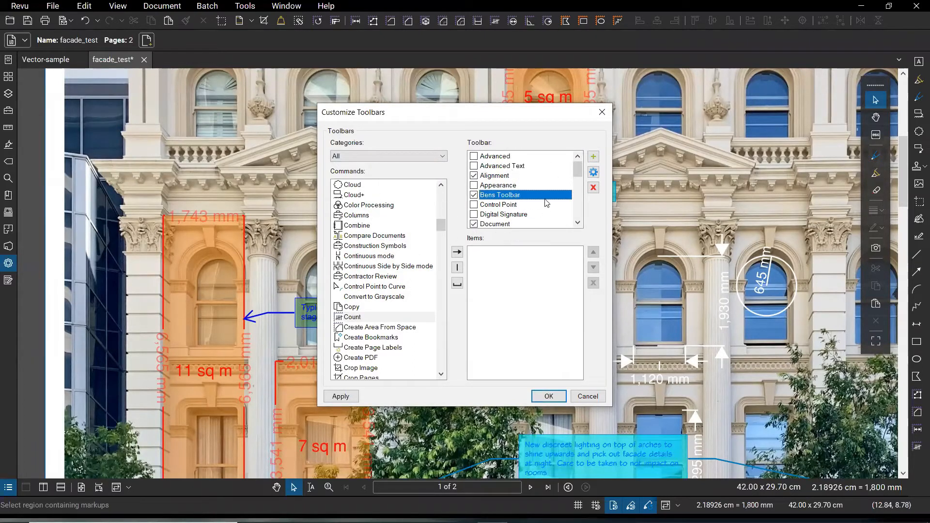
pyautogui.click(598, 189)
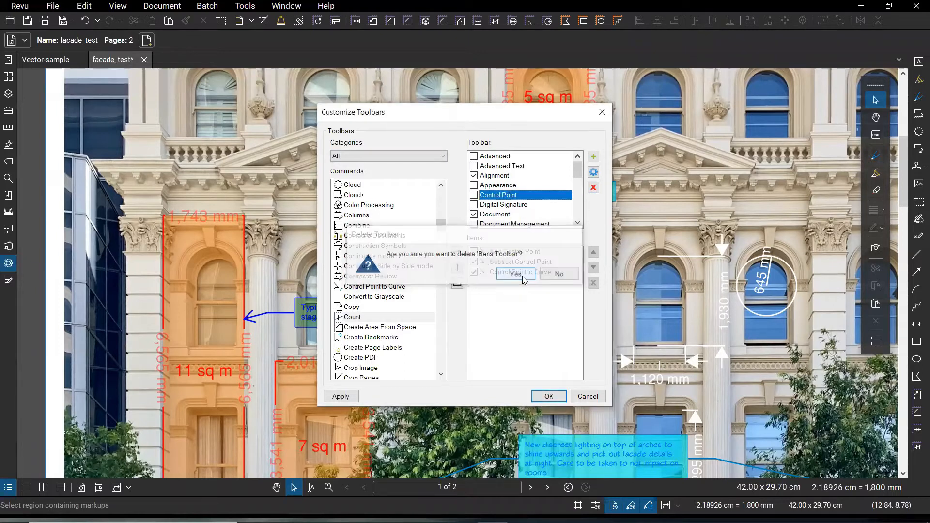
pyautogui.click(522, 276)
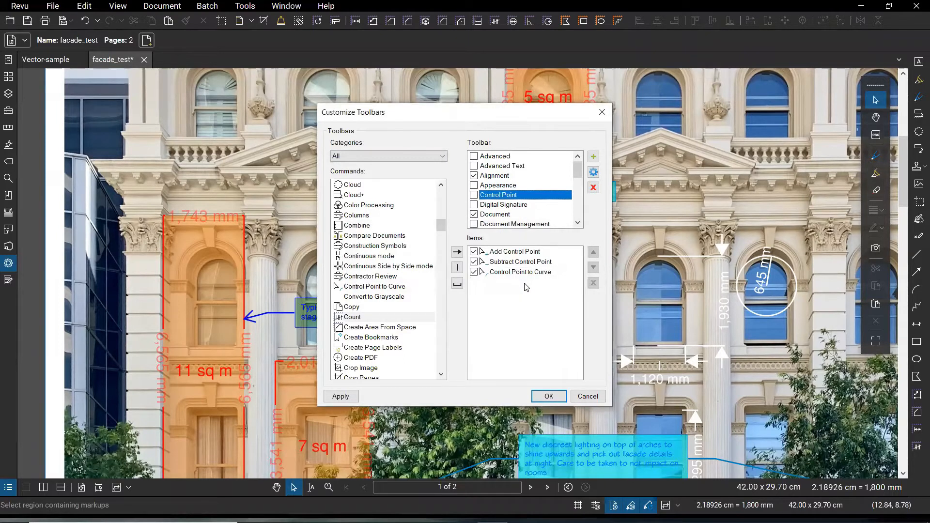
pyautogui.click(551, 396)
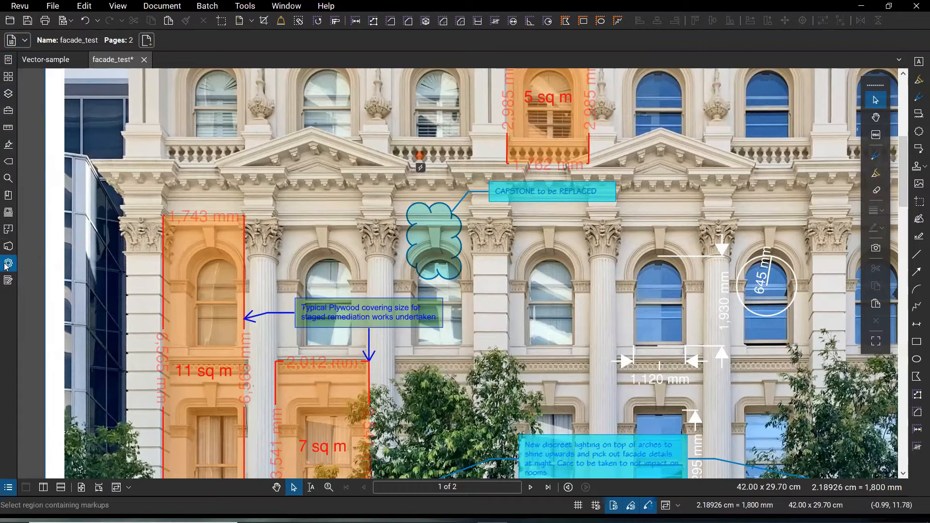
# Step: Examine the list of panels that can be shown, such as Bookmarks, Flags and Tool Chest
pyautogui.rightClick(8, 303)
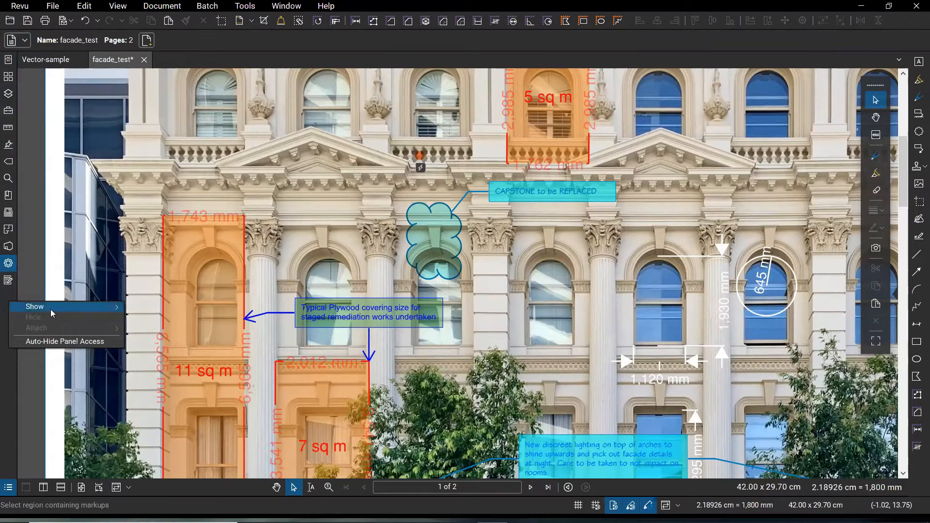
pyautogui.moveTo(50, 309)
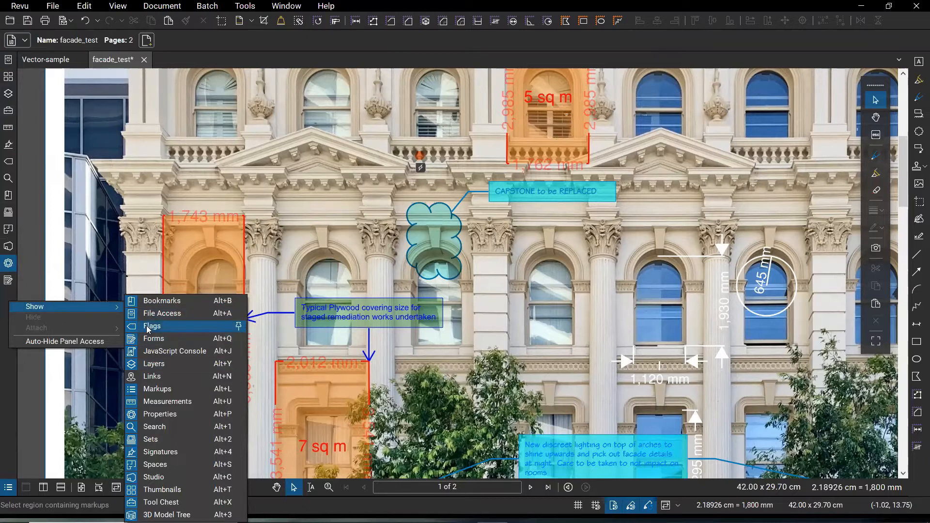
pyautogui.click(8, 269)
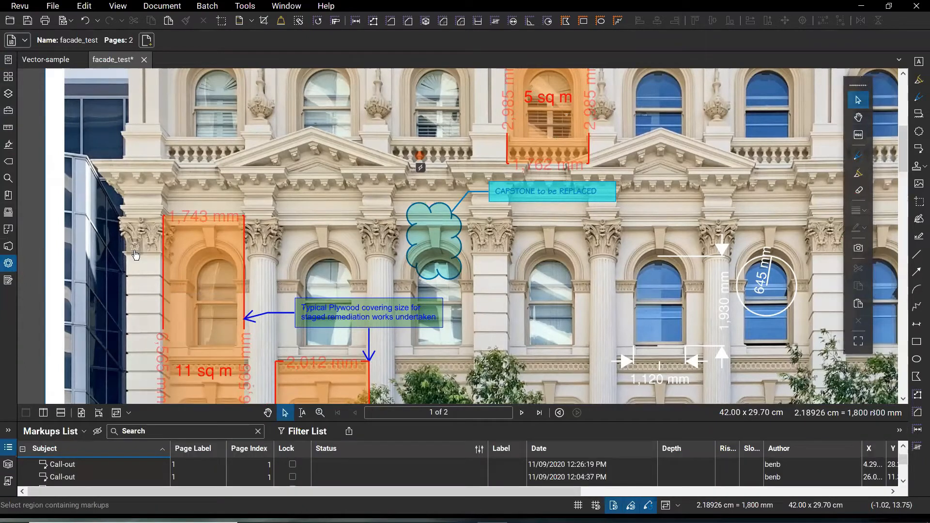
# Step: Dock the Properties panel on the right side, open it together with the Tool Chest, and make it narrower
pyautogui.moveTo(135, 255); pyautogui.dragTo(907, 146)
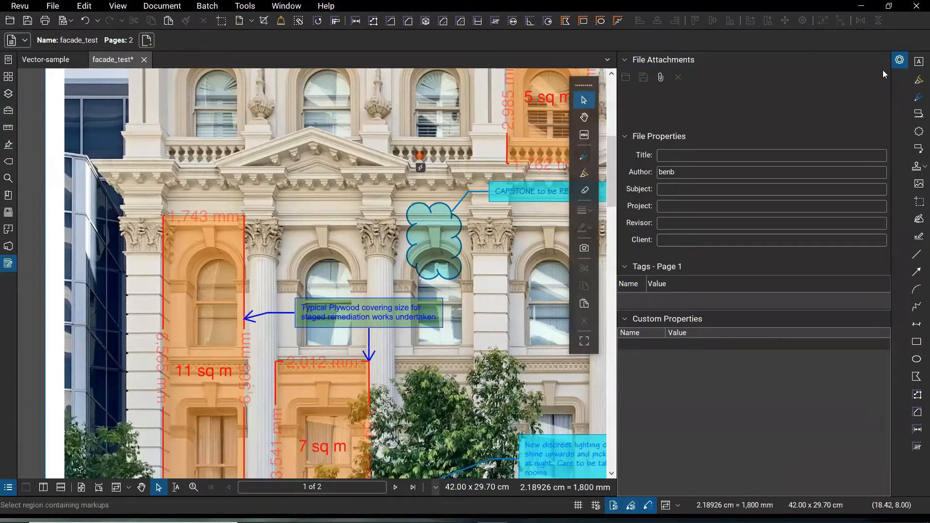
pyautogui.click(900, 61)
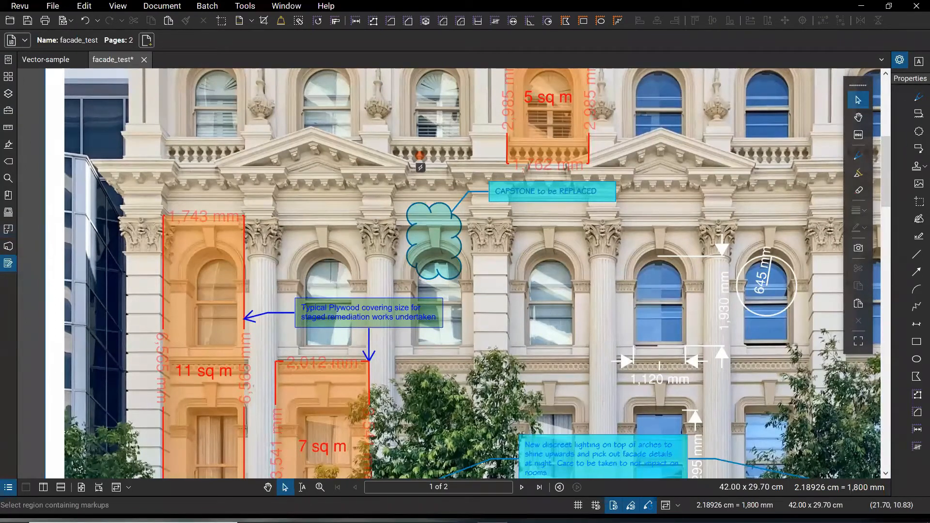
pyautogui.click(13, 113)
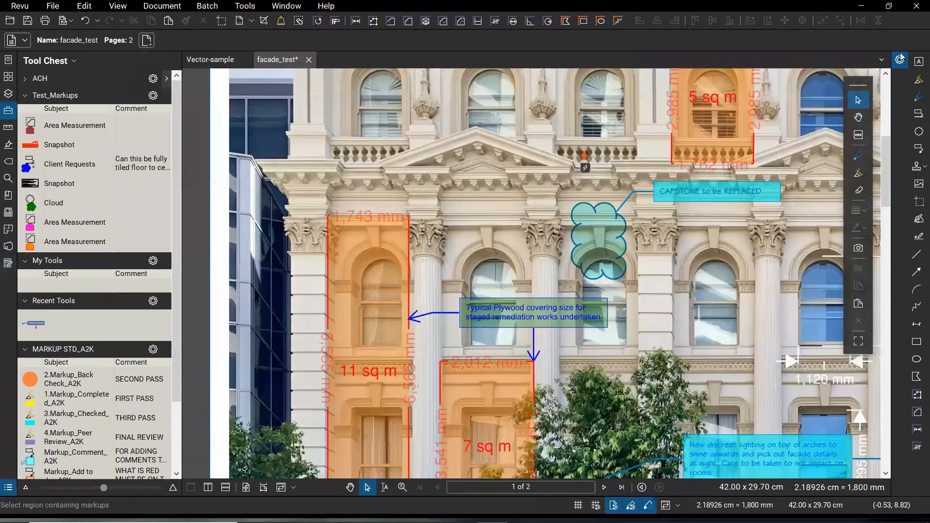
pyautogui.click(900, 59)
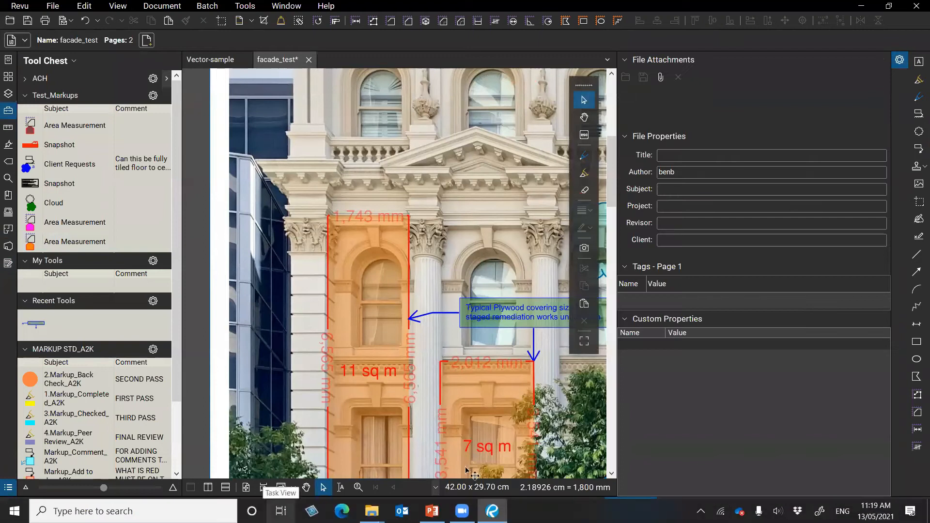
pyautogui.moveTo(618, 125); pyautogui.dragTo(756, 137)
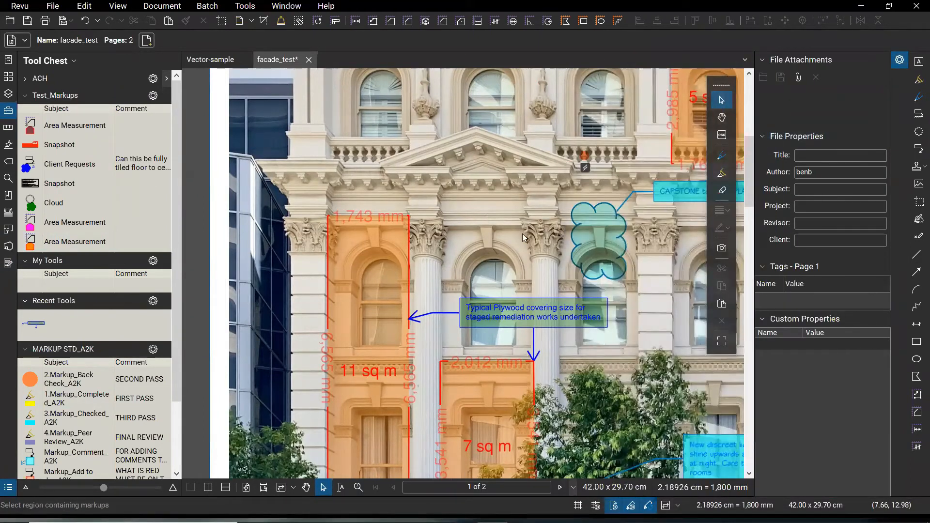
# Step: Select the "CAPSTONE to be REPLACED" cloud markup so the Properties panel lists its settings
pyautogui.click(592, 239)
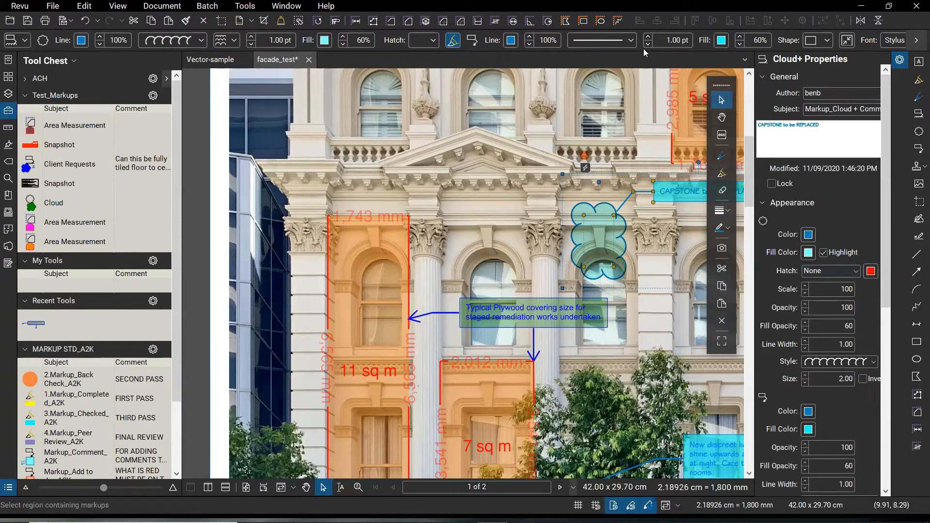
pyautogui.press('ctrl')
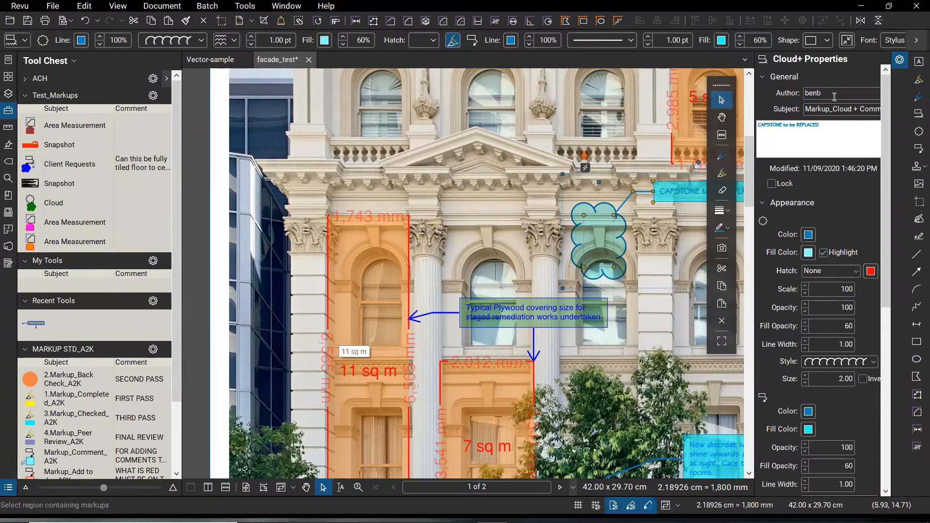
pyautogui.hotkey('alt', 'l')
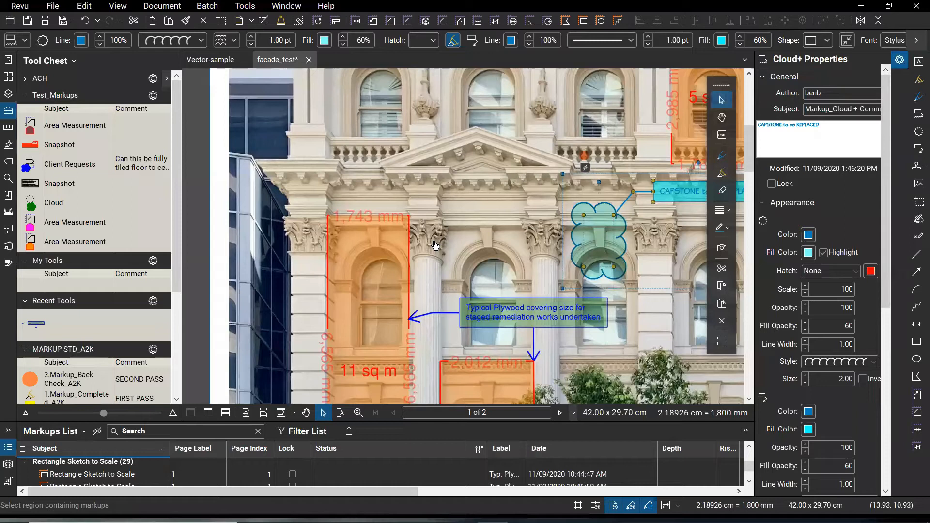
# Step: Dock the Properties panel back on the left side, trying a higher spot before placing it last in the panel order
pyautogui.moveTo(435, 245); pyautogui.dragTo(8, 282)
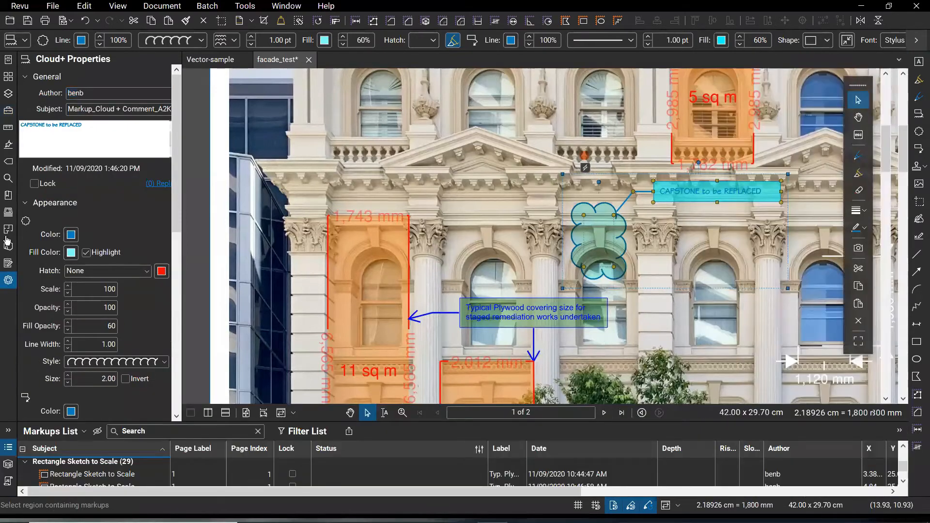
pyautogui.hotkey('alt', 'p')
pyautogui.hotkey('alt', 'p')
pyautogui.hotkey('alt', 'l')
pyautogui.hotkey('alt', 'l')
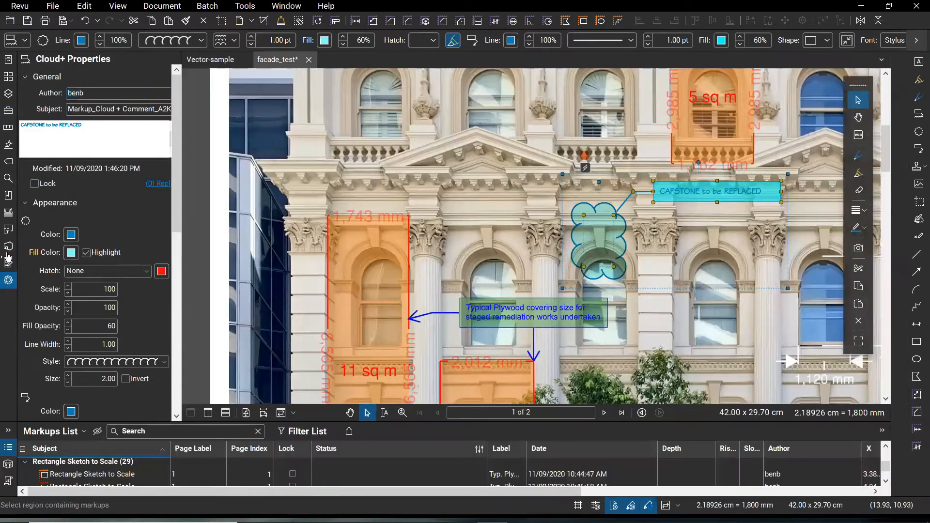
pyautogui.moveTo(9, 247); pyautogui.dragTo(2, 295)
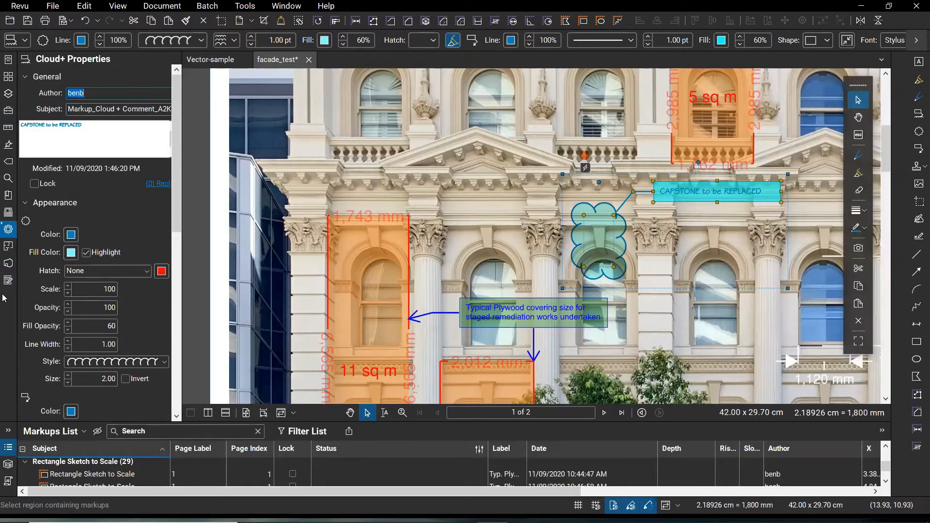
pyautogui.moveTo(9, 230); pyautogui.dragTo(2, 338)
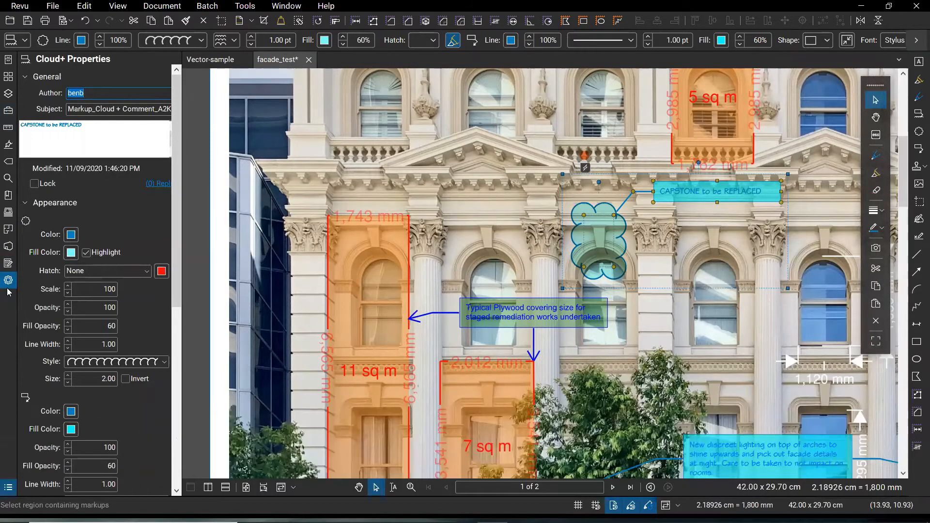
# Step: Show the Layers panel from the list of available panels so it opens beside the drawing
pyautogui.rightClick(7, 286)
pyautogui.moveTo(55, 291)
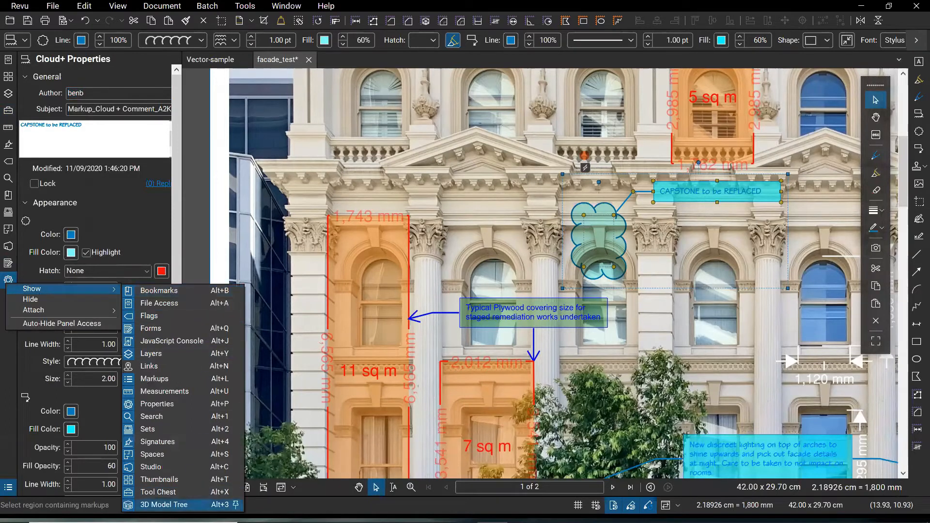
pyautogui.click(132, 358)
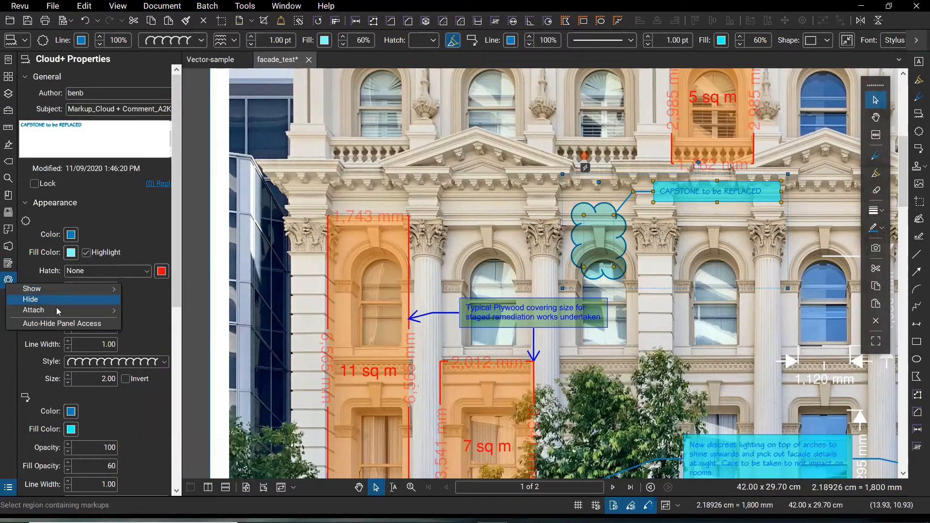
pyautogui.moveTo(70, 290)
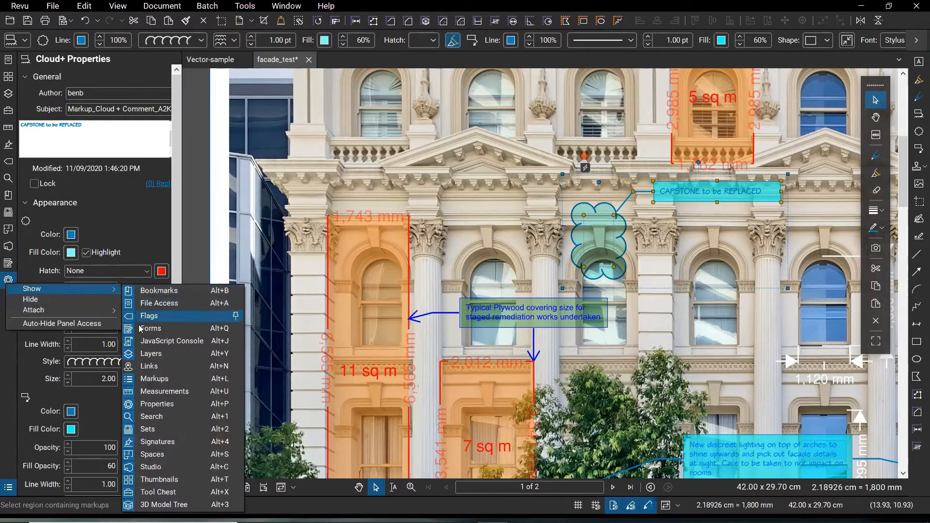
pyautogui.click(129, 358)
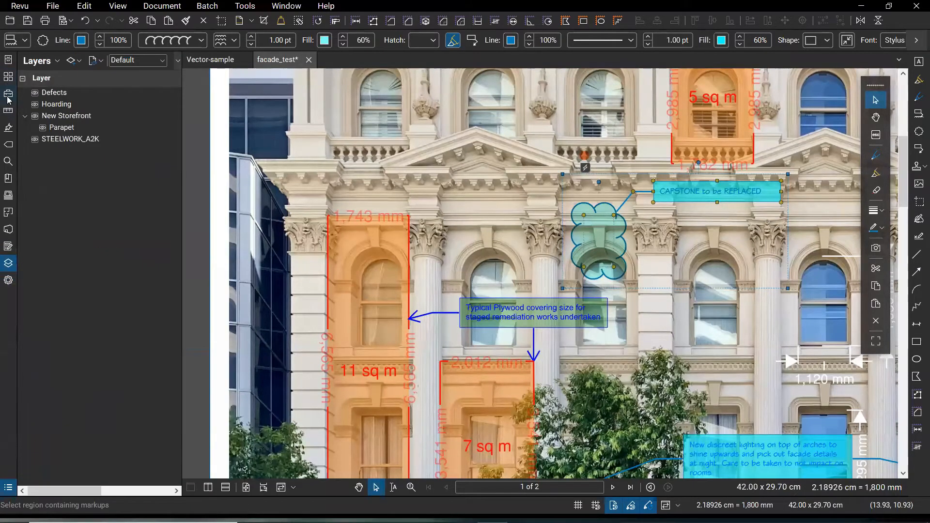
# Step: Hide the Layers panel so it is removed from the panel bar
pyautogui.click(9, 265)
pyautogui.click(9, 262)
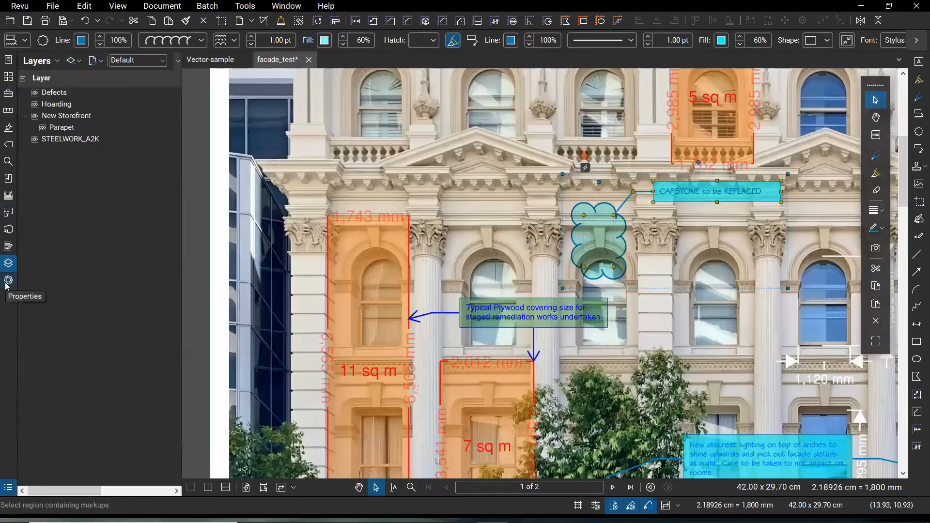
pyautogui.rightClick(7, 285)
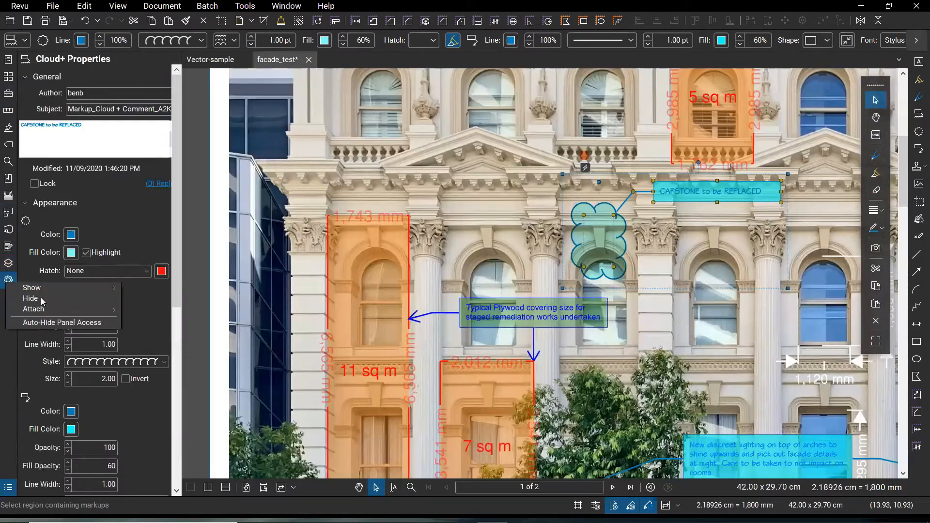
pyautogui.rightClick(6, 264)
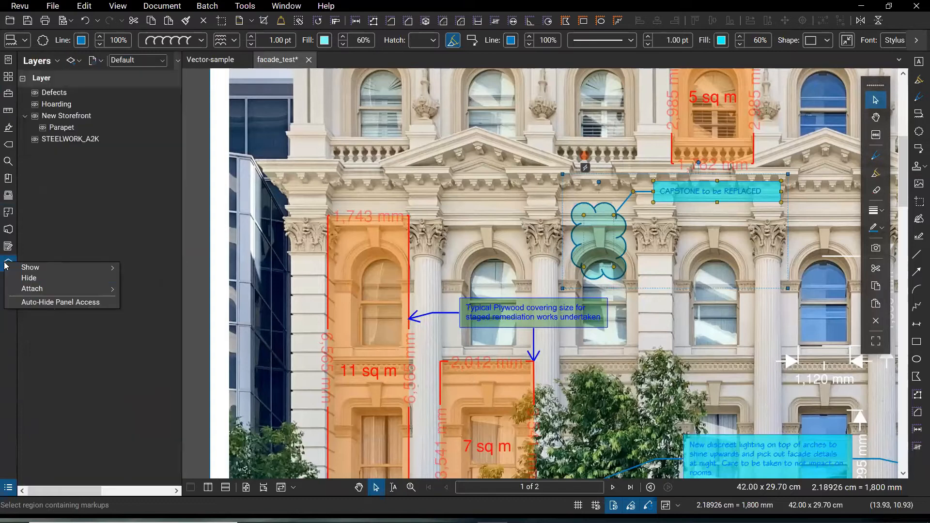
pyautogui.click(29, 278)
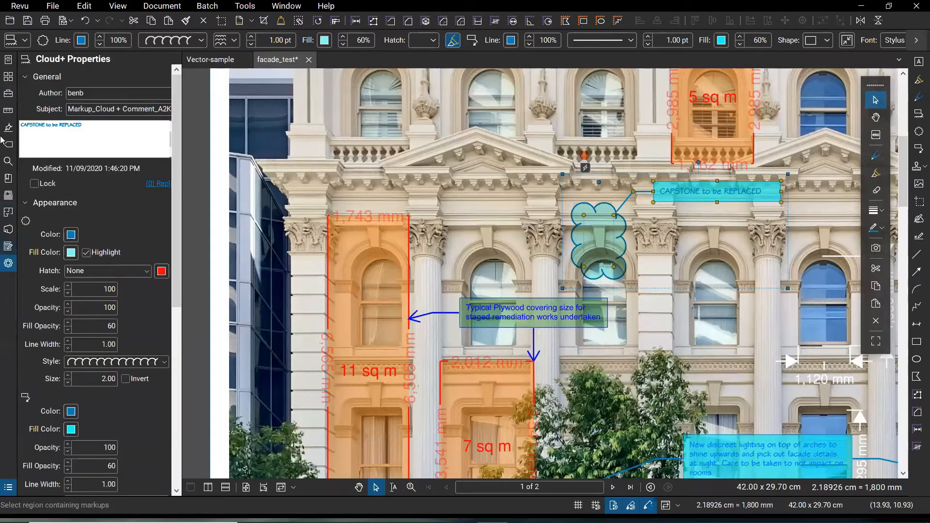
# Step: Bring the hidden Layers panel back into the panel bar
pyautogui.rightClick(10, 264)
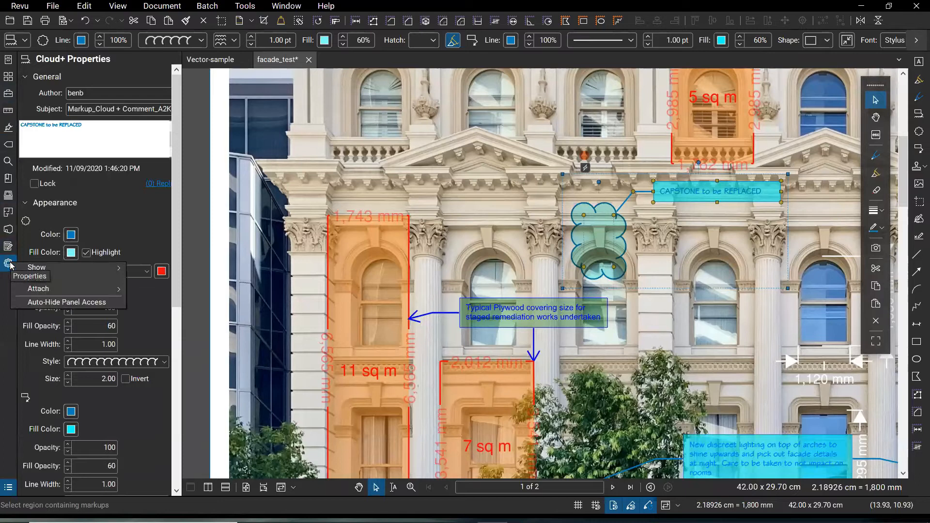
pyautogui.moveTo(36, 269)
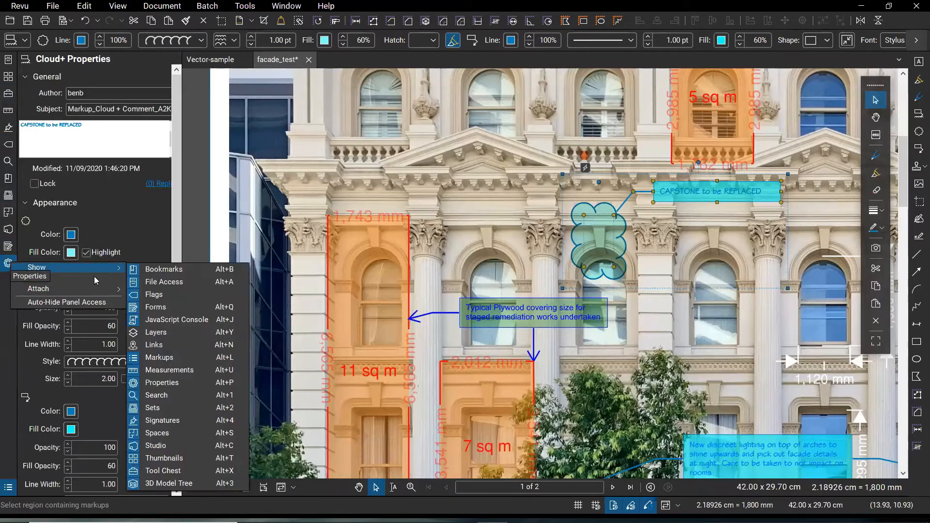
pyautogui.click(147, 334)
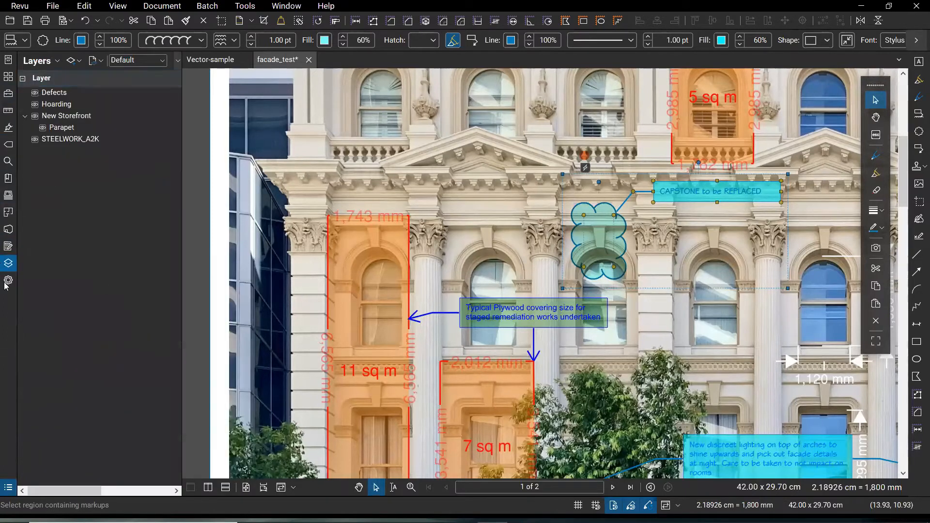
# Step: Move the Layers panel up to just below Measurements in the panel order and collapse it
pyautogui.hotkey('alt', 'l')
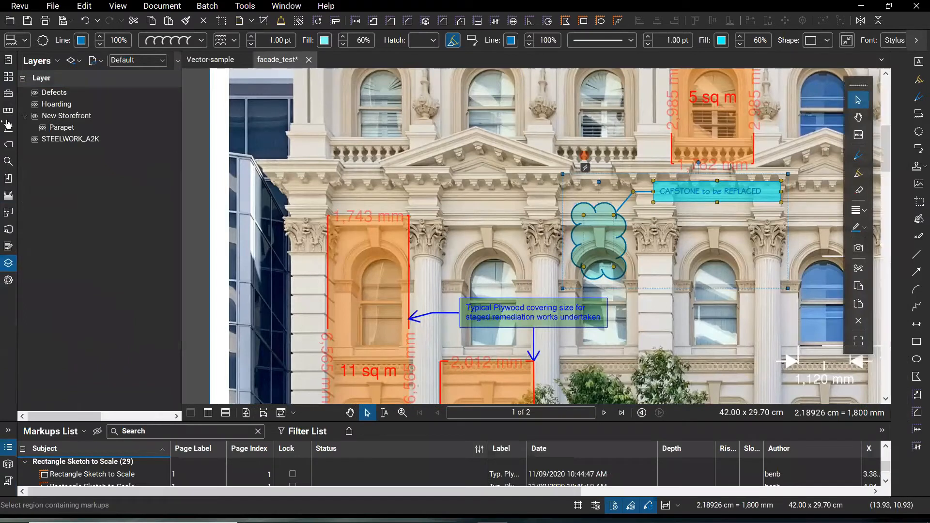
pyautogui.moveTo(7, 125); pyautogui.dragTo(8, 127)
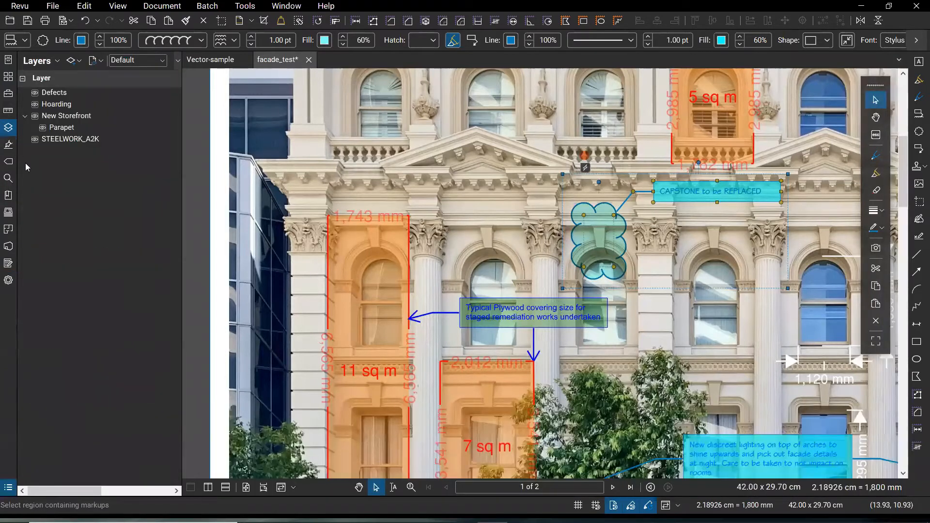
pyautogui.click(9, 129)
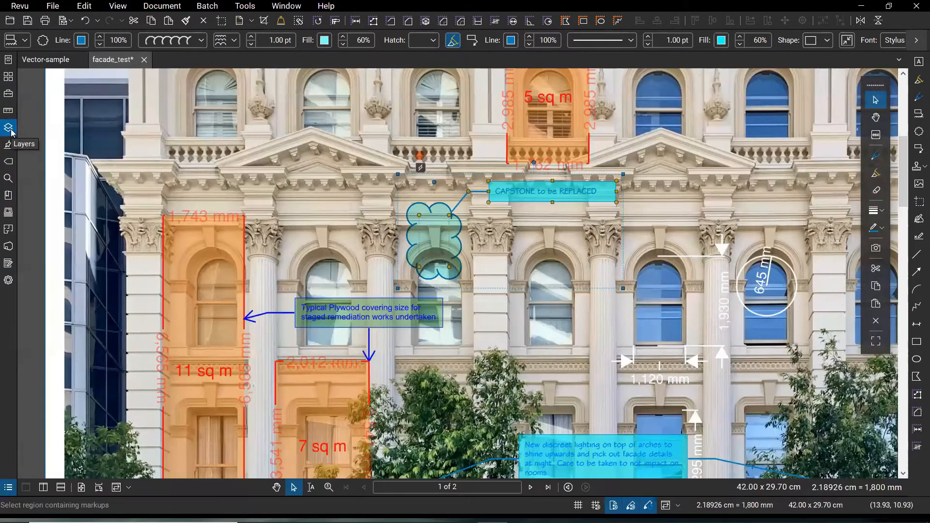
# Step: View the profiles in Manage Profiles and close it without changing anything
pyautogui.click(17, 5)
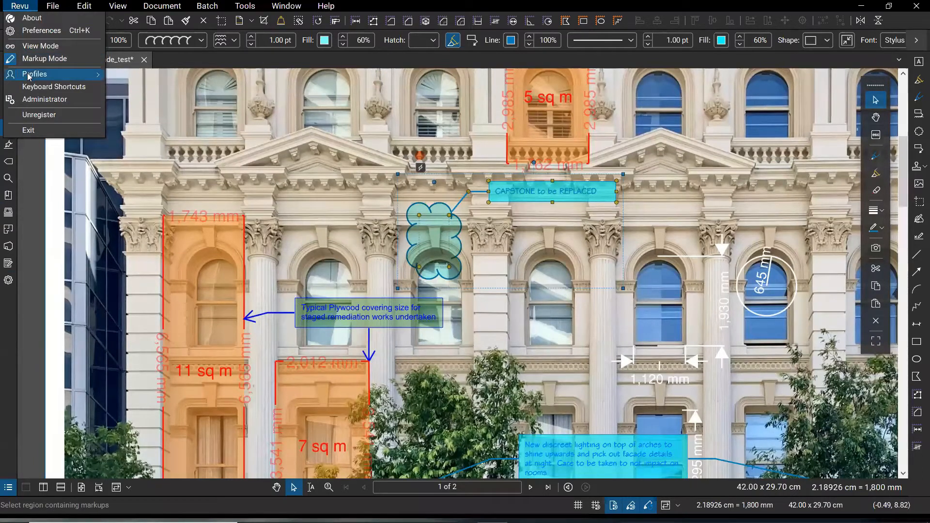
pyautogui.moveTo(28, 76)
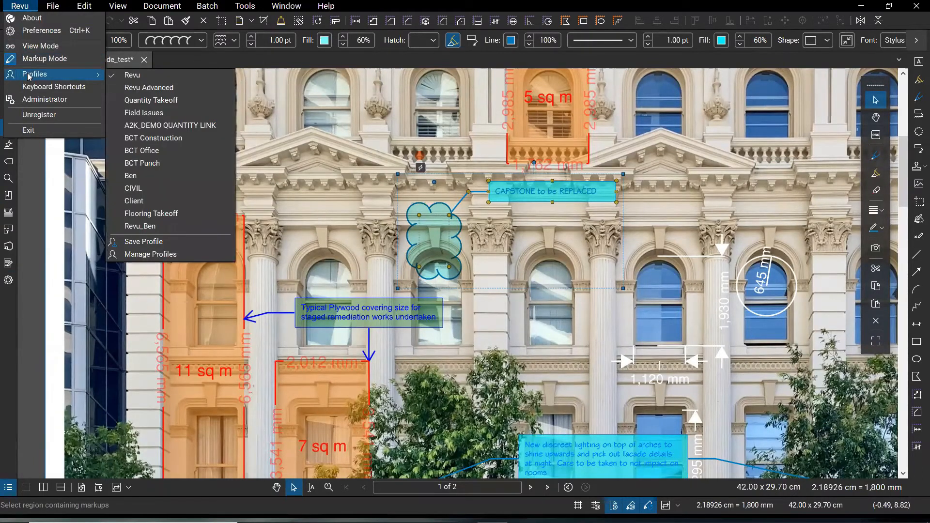
pyautogui.click(177, 257)
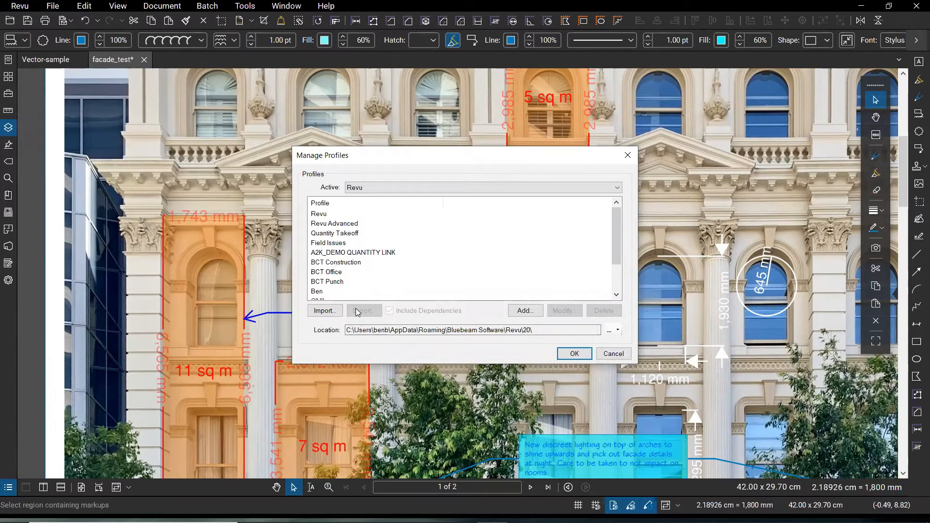
pyautogui.click(613, 354)
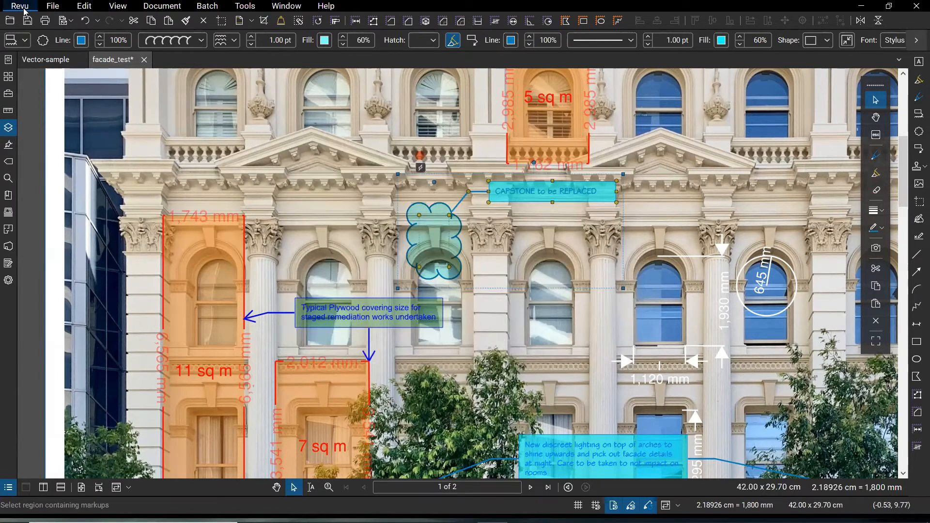
# Step: Save the customized interface layout to the active Revu profile
pyautogui.click(20, 6)
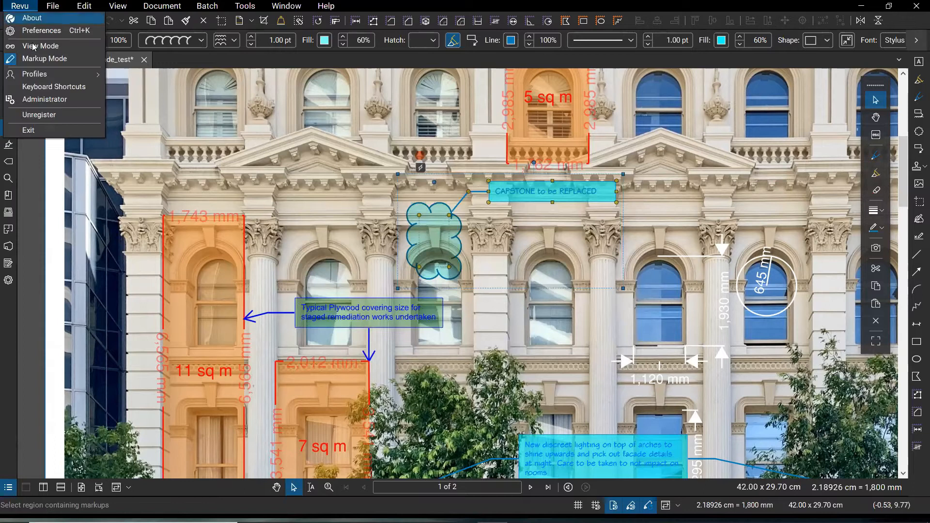
pyautogui.moveTo(51, 74)
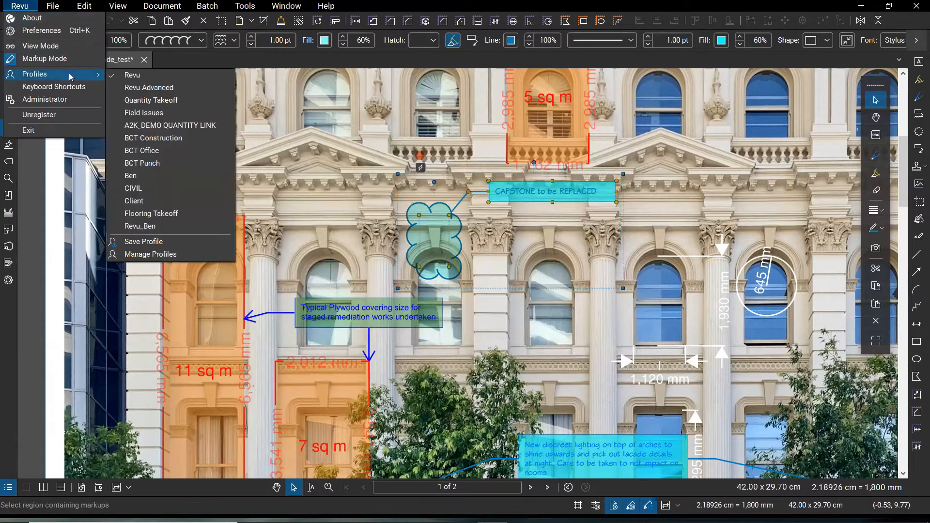
pyautogui.click(161, 241)
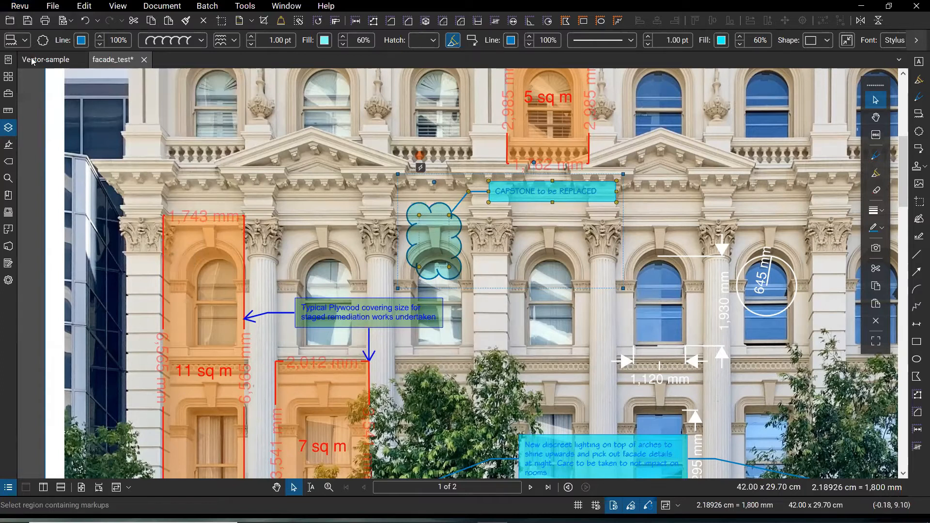
# Step: Open Manage Profiles and select the Revu profile for export, keeping Include Dependencies enabled
pyautogui.click(14, 7)
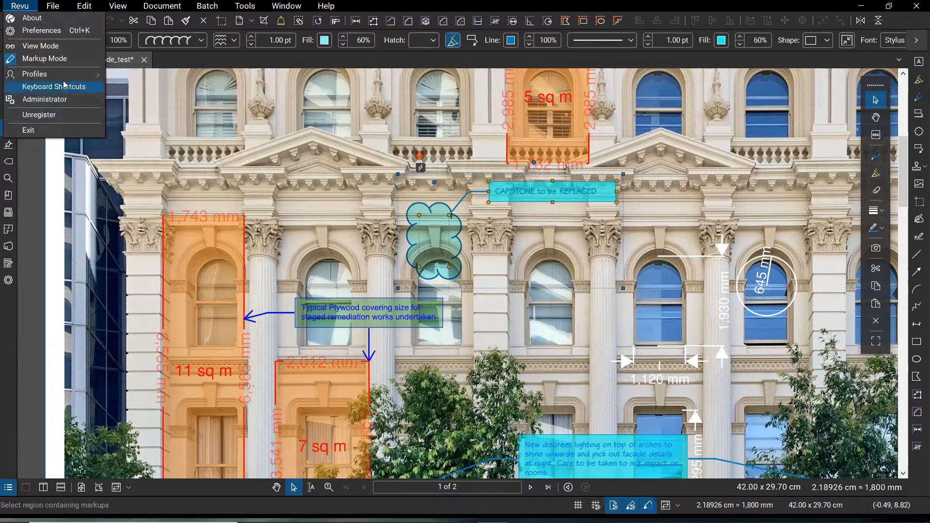
pyautogui.moveTo(70, 75)
pyautogui.click(165, 253)
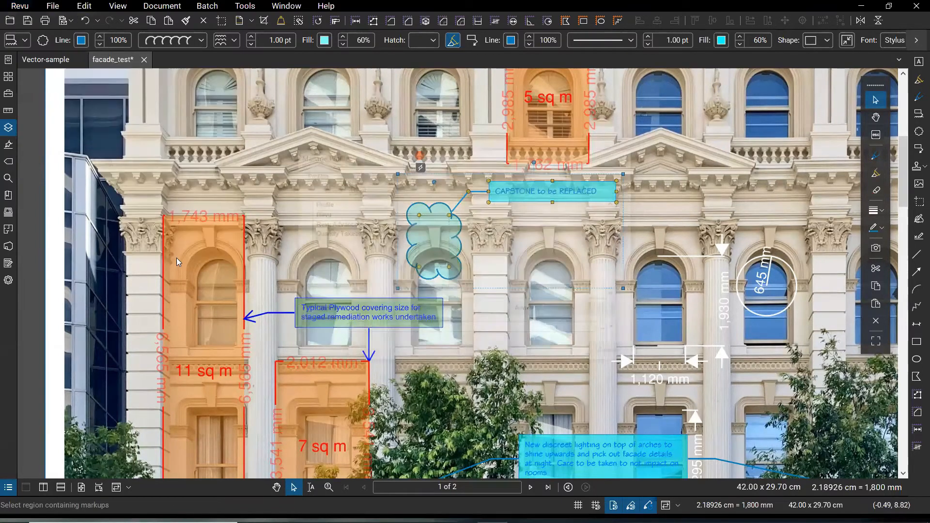
pyautogui.click(330, 253)
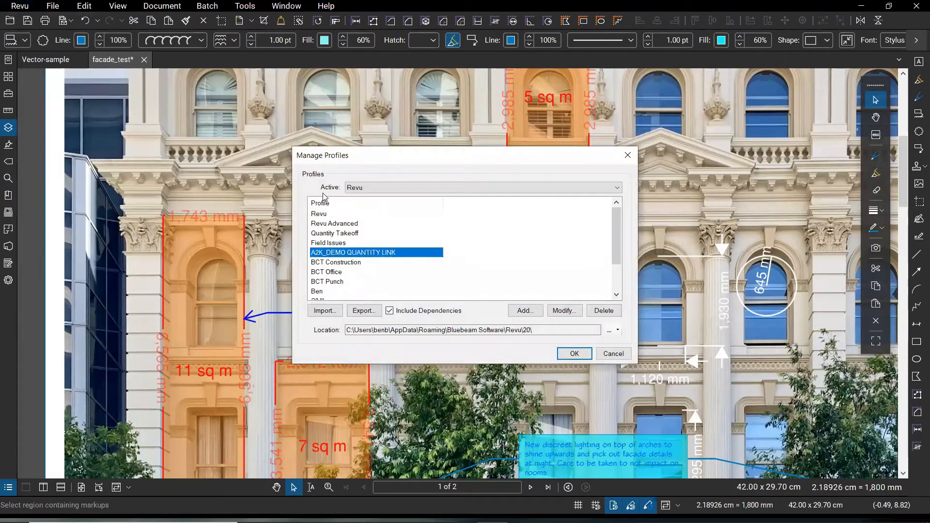
pyautogui.click(326, 214)
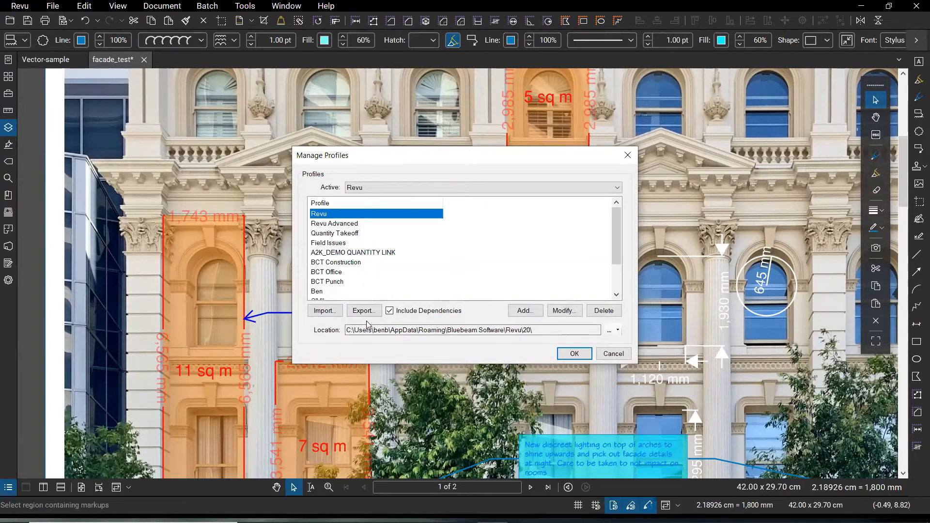
pyautogui.click(379, 312)
pyautogui.click(422, 318)
pyautogui.click(422, 316)
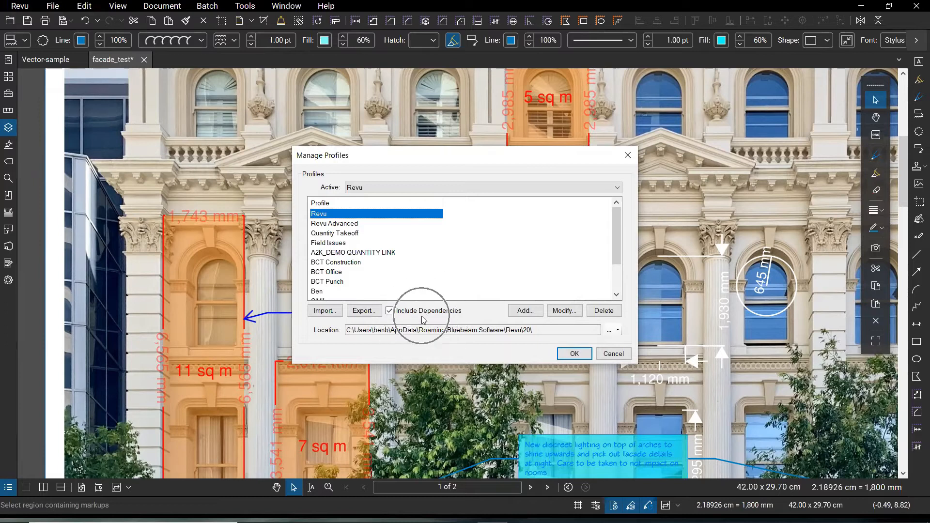
pyautogui.click(389, 311)
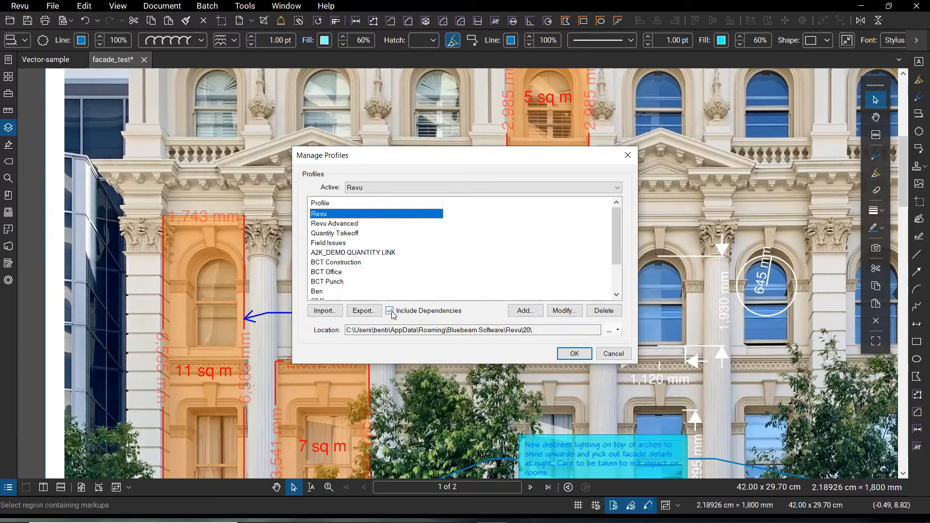
pyautogui.click(391, 311)
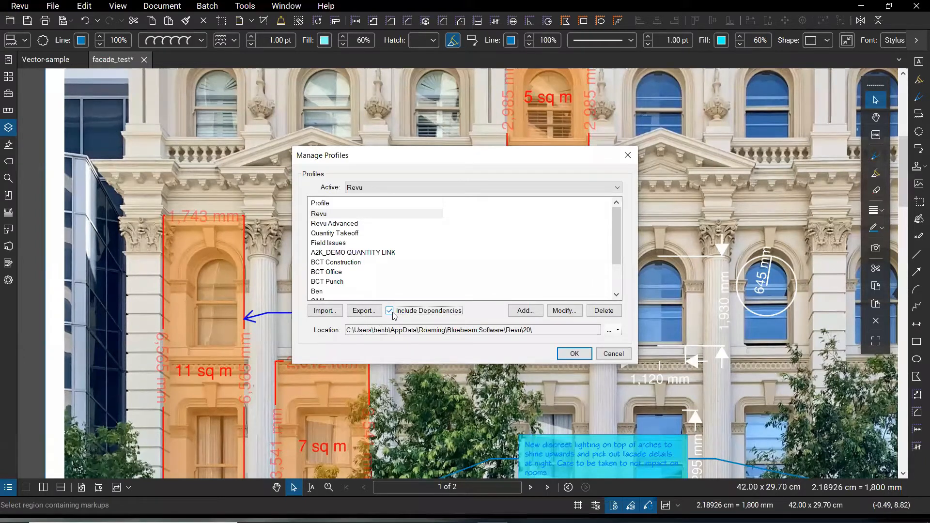
# Step: Export the Revu profile with its dependencies to the Desktop as Revu_test.bpx
pyautogui.press('ctrl')
pyautogui.click(369, 310)
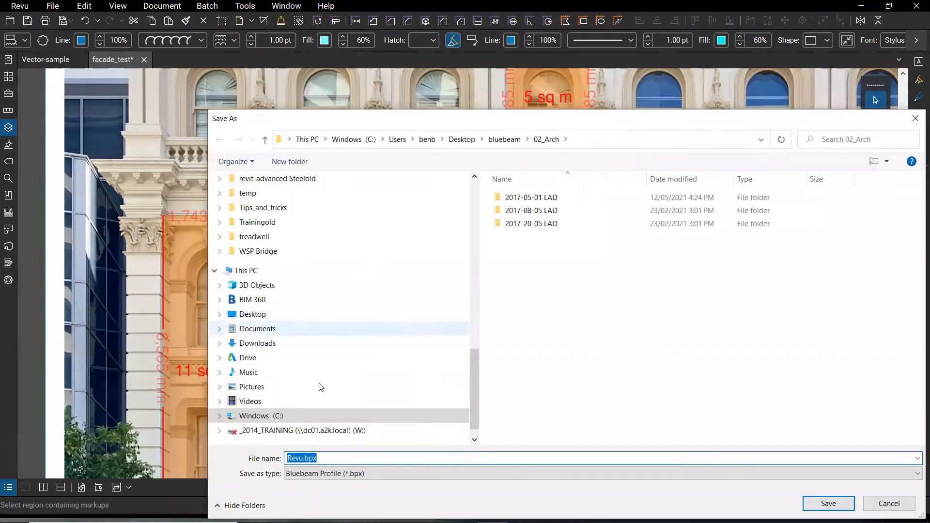
pyautogui.click(281, 316)
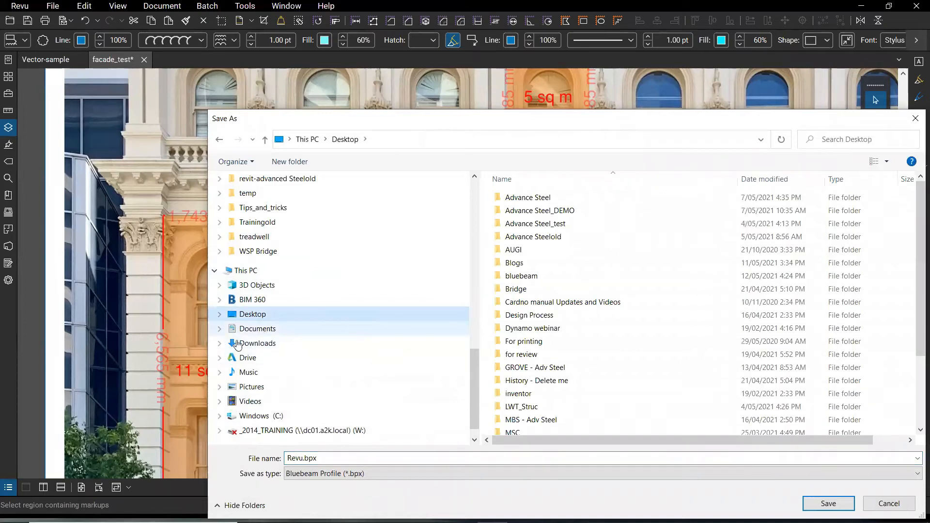
pyautogui.click(306, 458)
pyautogui.click(303, 458)
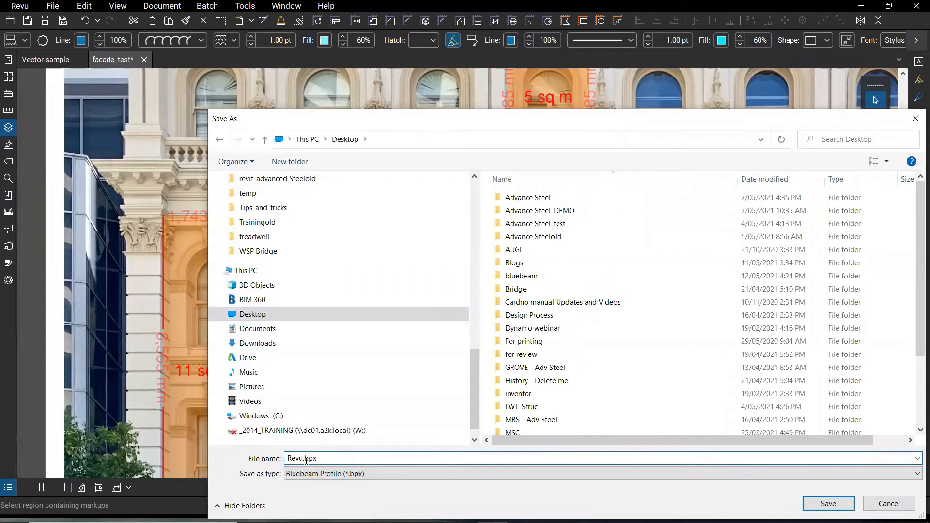
pyautogui.write('_test')
pyautogui.click(828, 504)
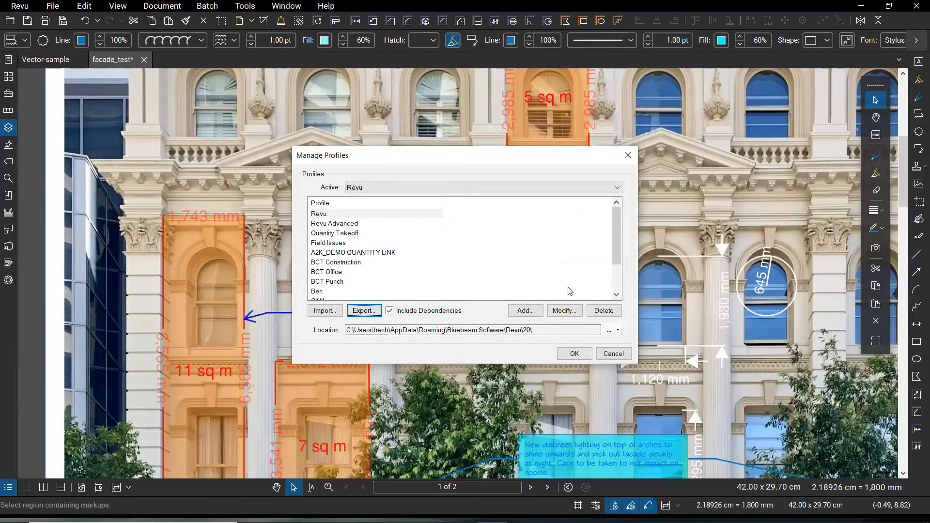
pyautogui.click(530, 316)
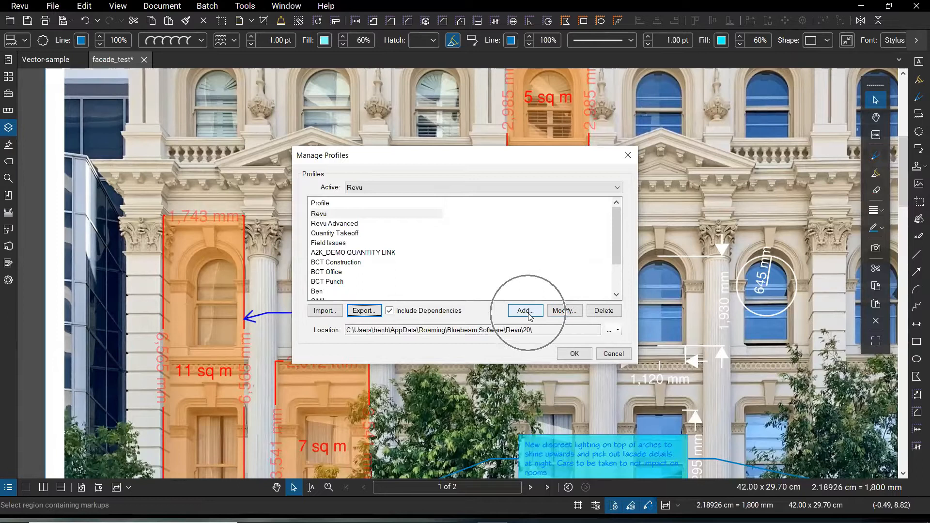
pyautogui.click(530, 311)
pyautogui.click(470, 254)
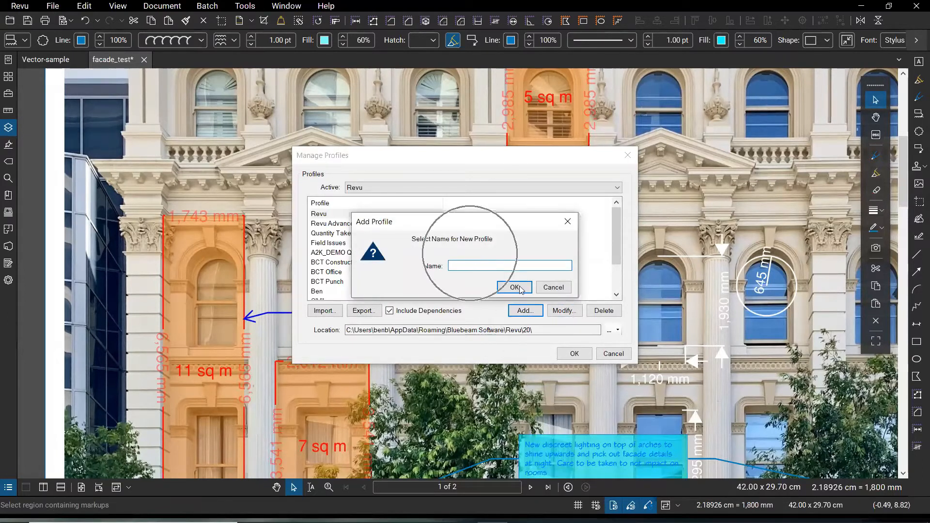
pyautogui.click(557, 288)
pyautogui.click(328, 312)
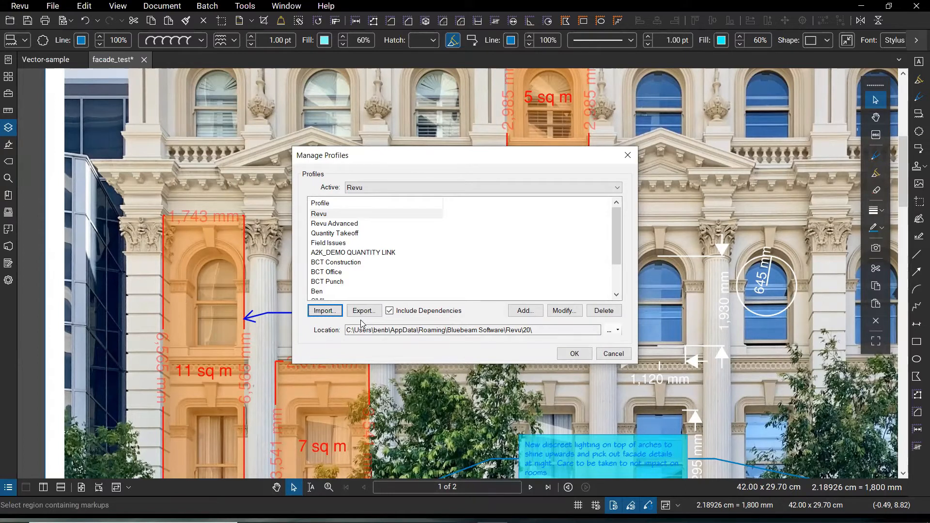
pyautogui.moveTo(360, 330); pyautogui.dragTo(349, 330)
pyautogui.click(354, 332)
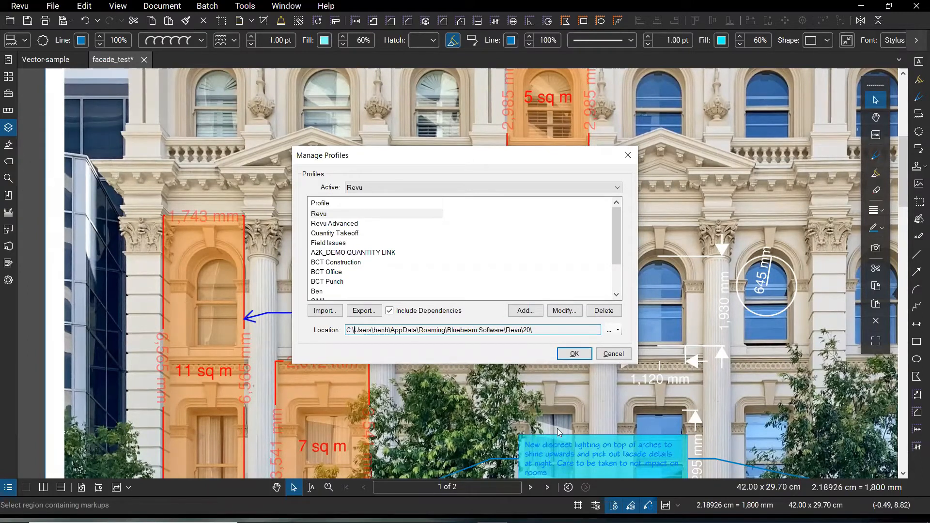
# Step: Switch to File Explorer and select the exported Revu_test.bpx on the Desktop, moving the window aside
pyautogui.hotkey('alt', 'Tab')
pyautogui.hotkey('alt', 'Tab')
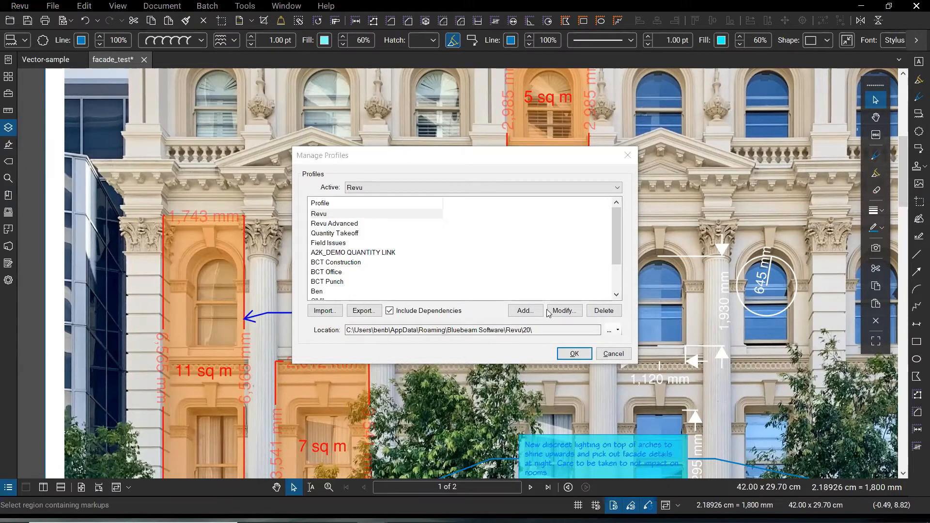
pyautogui.hotkey('alt', 'Tab')
pyautogui.moveTo(605, 292); pyautogui.dragTo(614, 422)
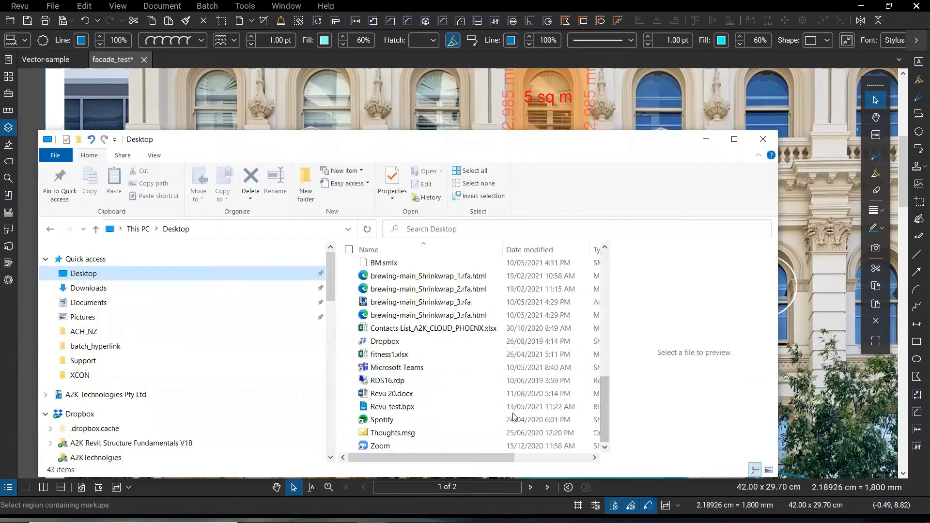
pyautogui.click(415, 409)
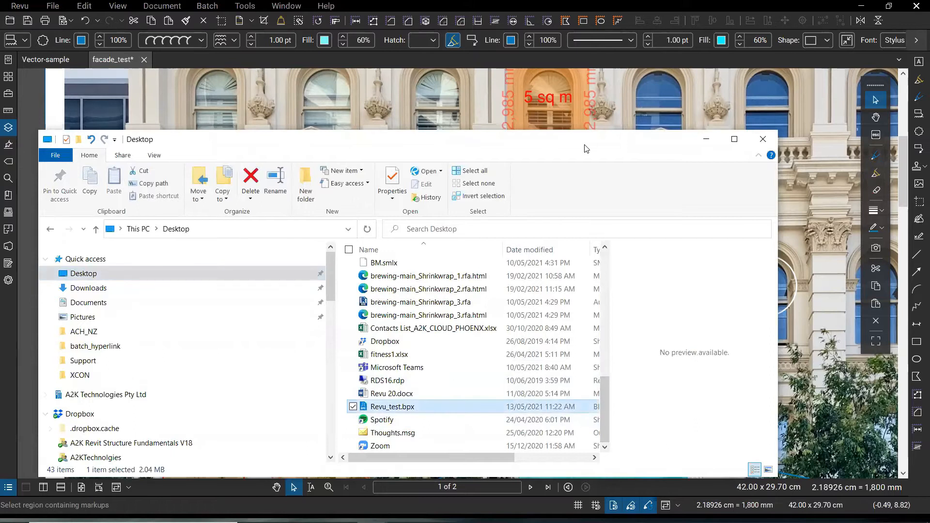
pyautogui.moveTo(555, 137); pyautogui.dragTo(349, 74)
pyautogui.press('ctrl')
pyautogui.press('ctrl')
pyautogui.press('ctrl')
pyautogui.press('ctrl')
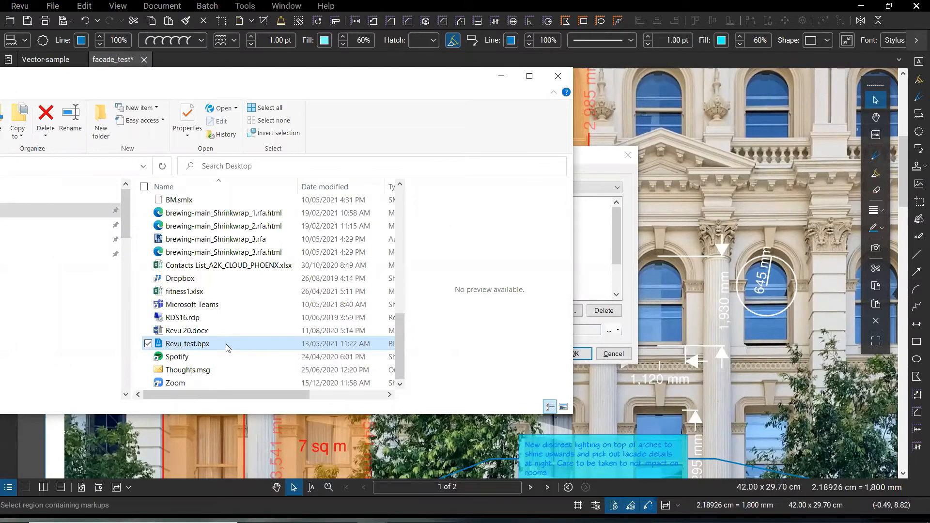
# Step: Open the properties of Revu_test.bpx and view its general and security details
pyautogui.rightClick(226, 346)
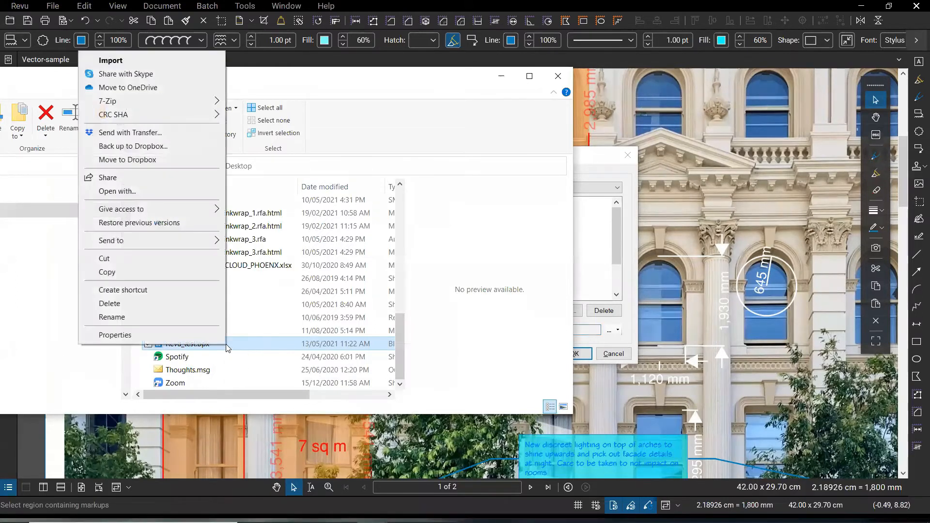
pyautogui.click(183, 336)
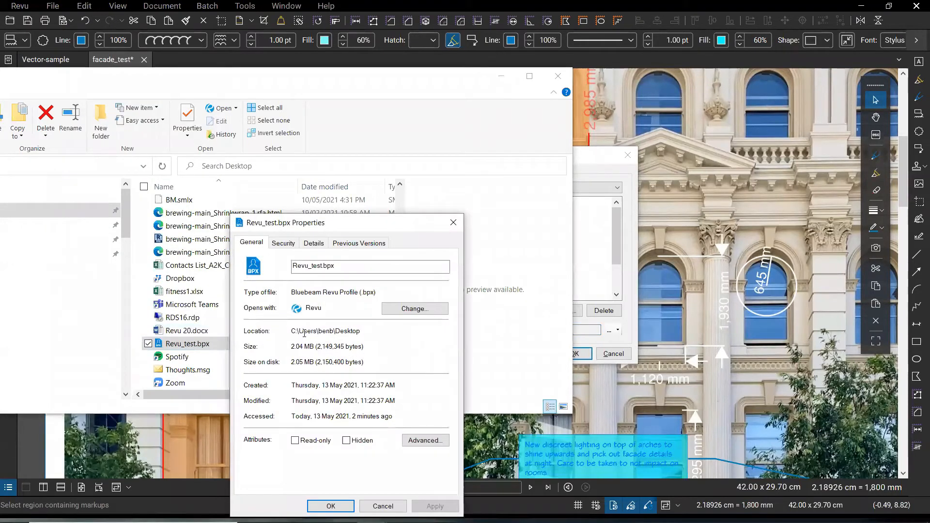
pyautogui.moveTo(355, 228); pyautogui.dragTo(412, 172)
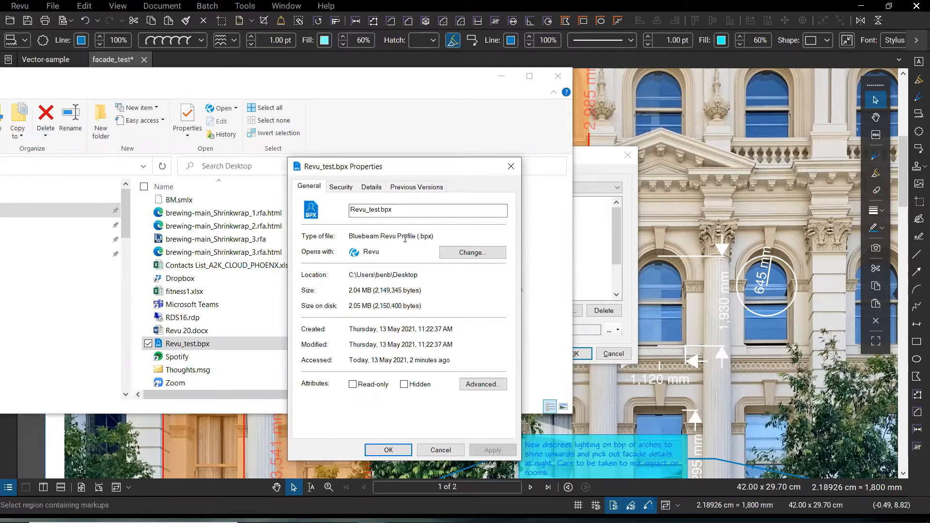
pyautogui.click(395, 213)
pyautogui.click(343, 189)
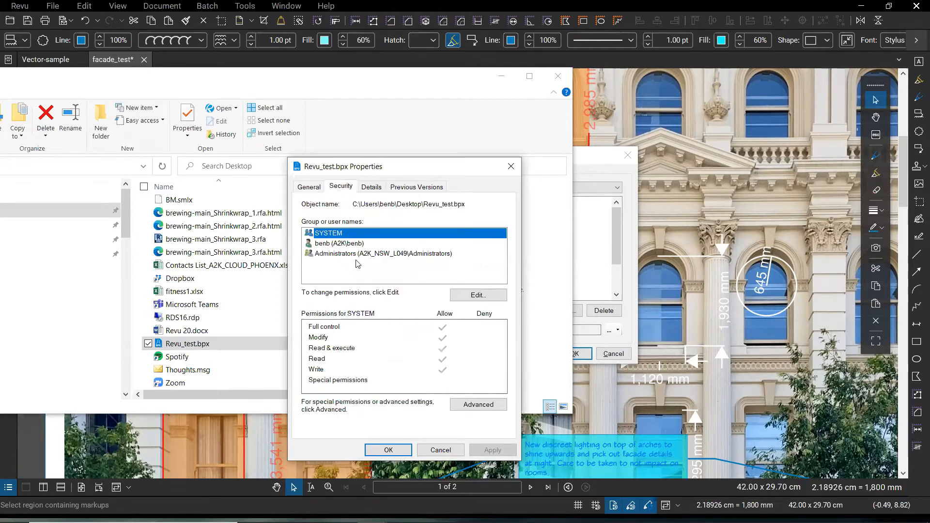
pyautogui.moveTo(426, 168); pyautogui.dragTo(450, 258)
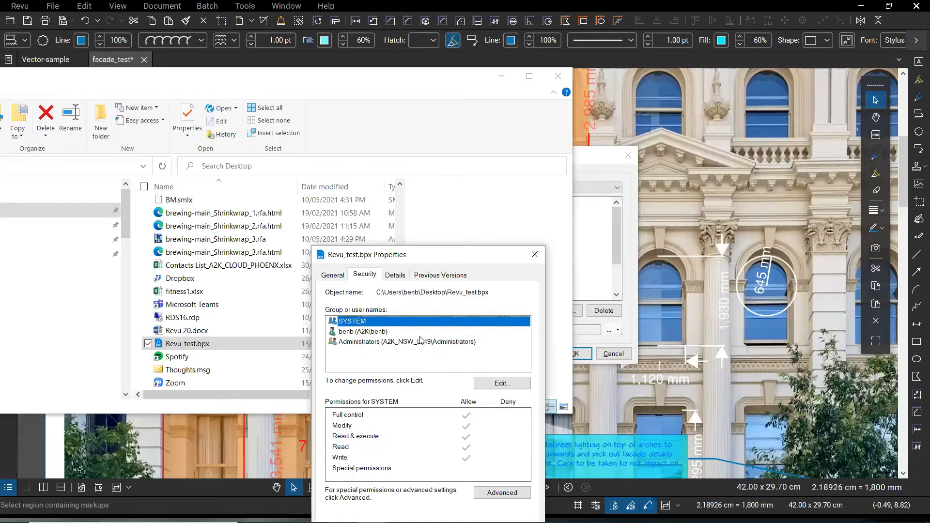
# Step: Inspect the editable permissions of Revu_test.bpx, cancel without changes, close its properties and minimize File Explorer
pyautogui.click(502, 384)
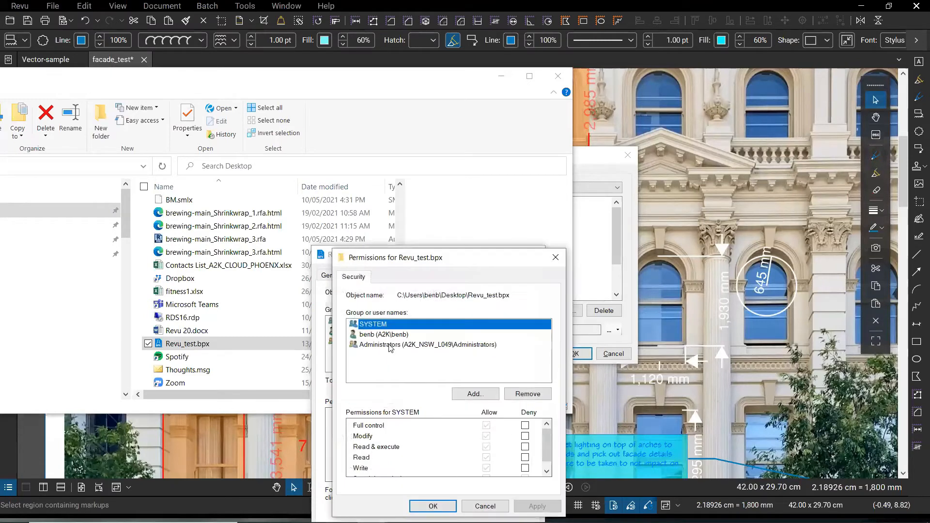
pyautogui.moveTo(547, 449); pyautogui.dragTo(545, 457)
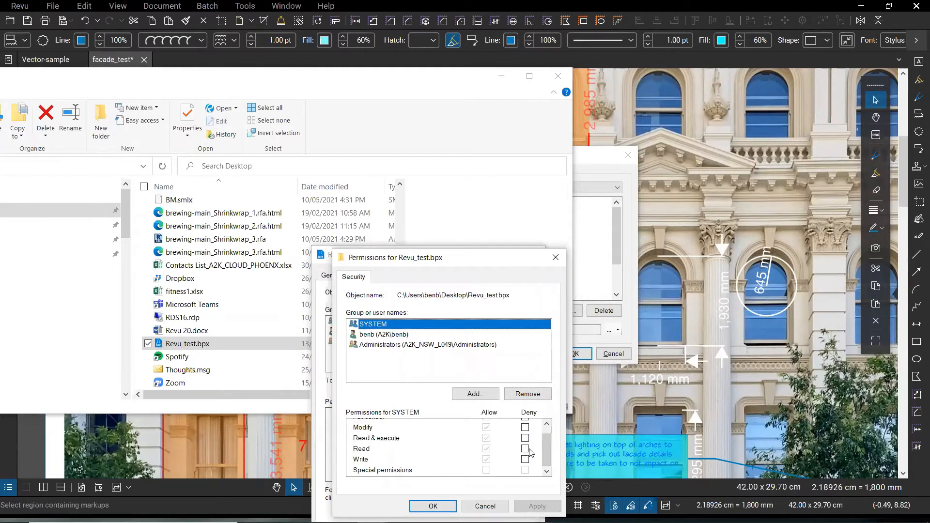
pyautogui.click(493, 506)
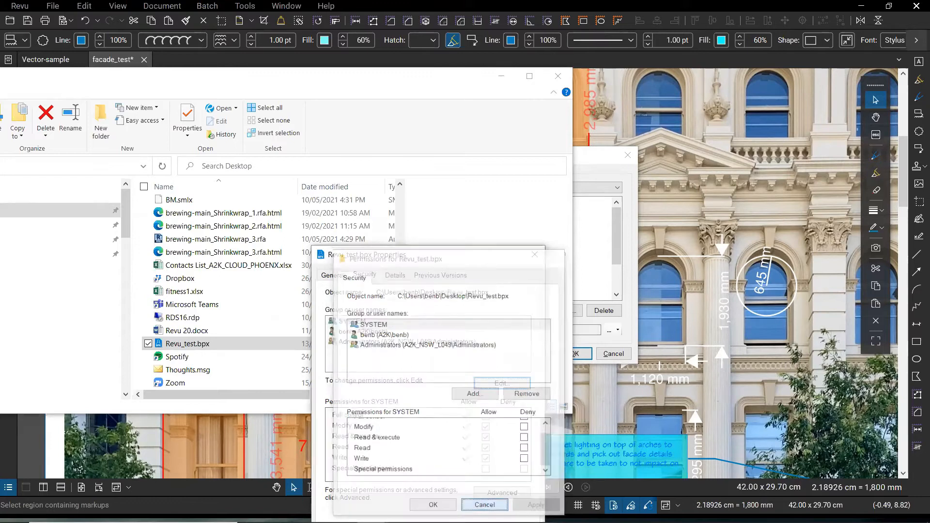
pyautogui.click(535, 255)
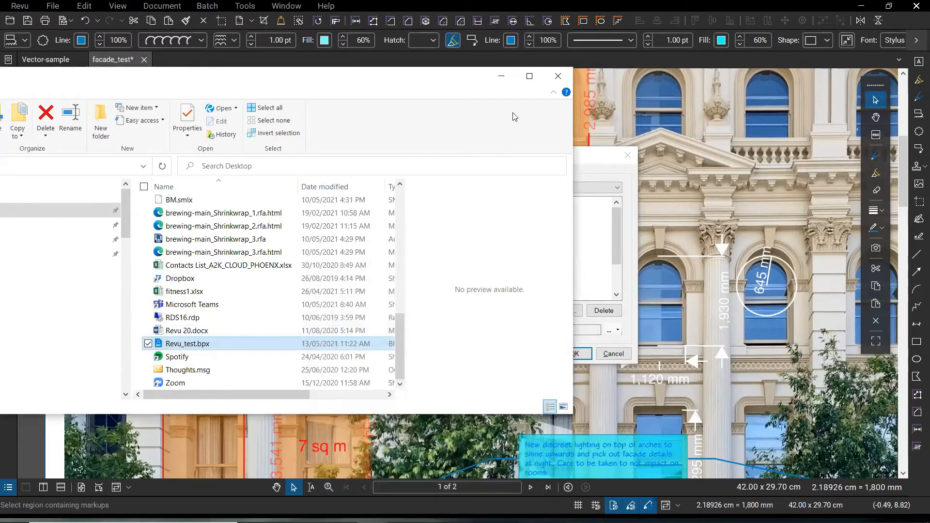
pyautogui.click(502, 79)
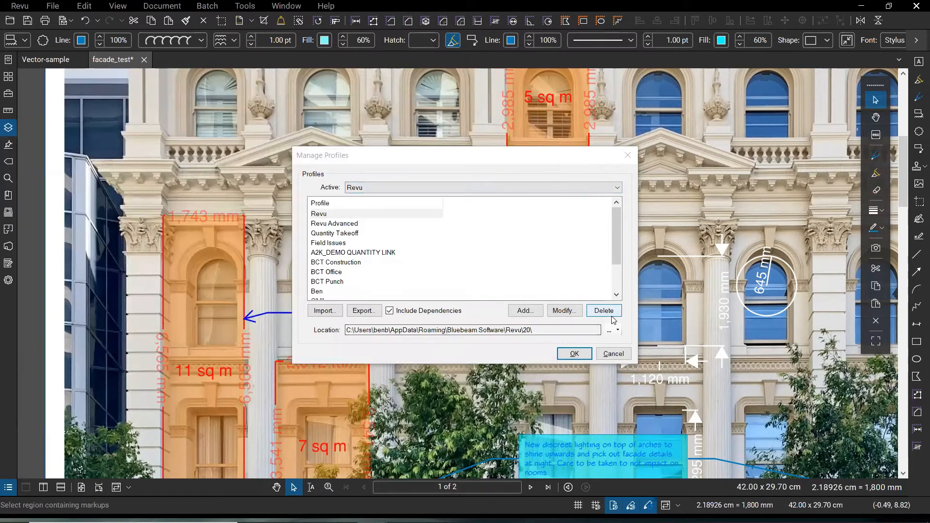
# Step: View the rename option for the Quantity Takeoff profile in Manage Profiles and cancel it without changing the name
pyautogui.click(523, 310)
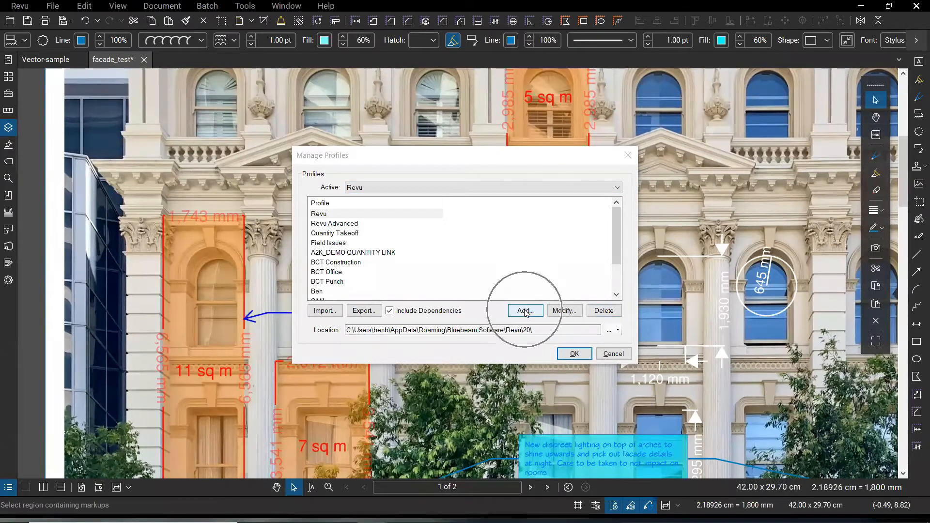
pyautogui.click(346, 235)
pyautogui.click(567, 312)
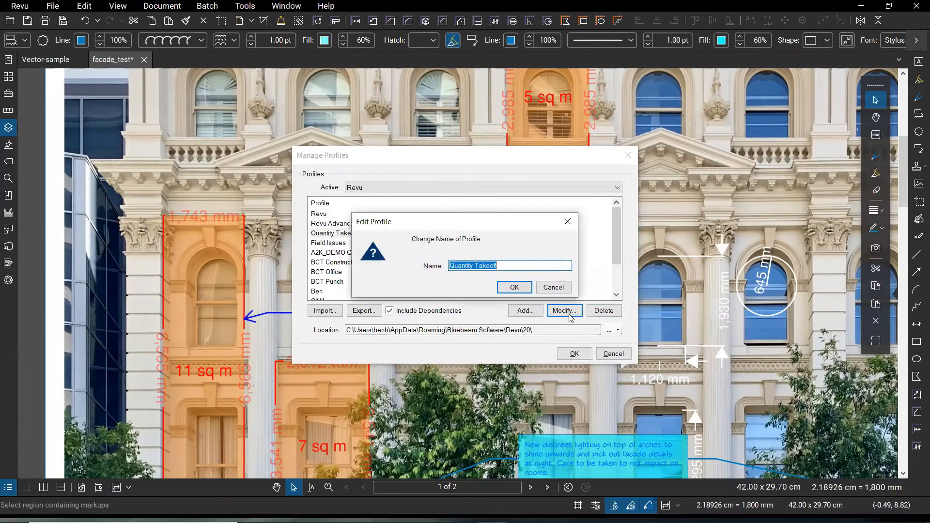
pyautogui.click(554, 288)
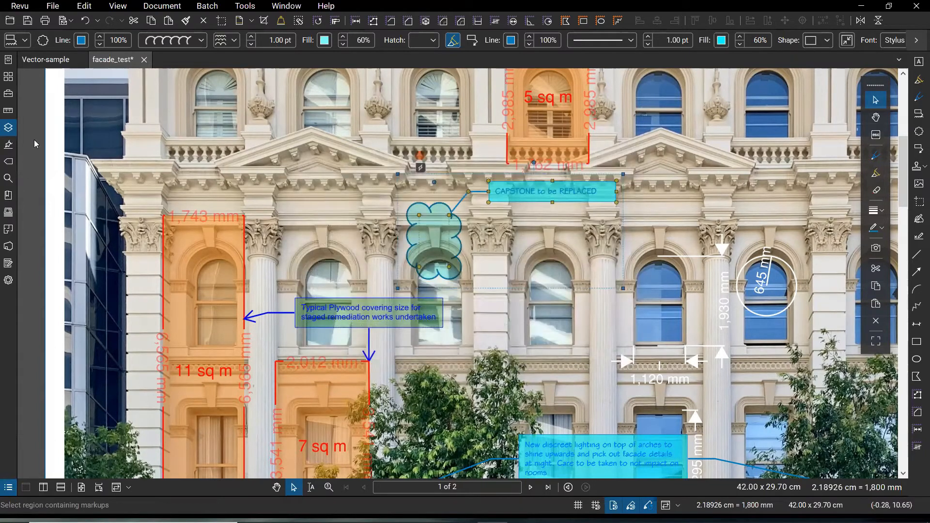
# Step: Show the Tool Chest and collapse the Recent Tools and MARKUP STD_A2K tool sets
pyautogui.click(11, 94)
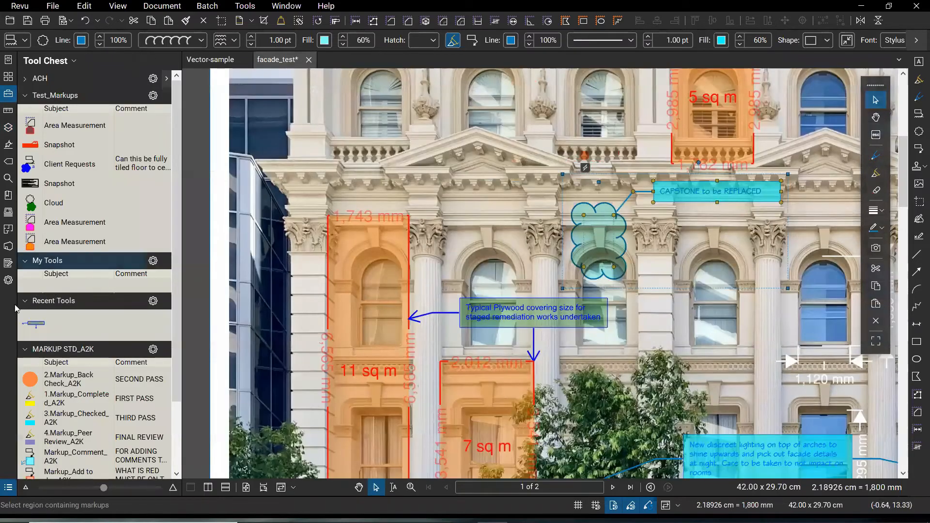
pyautogui.click(26, 301)
pyautogui.click(25, 318)
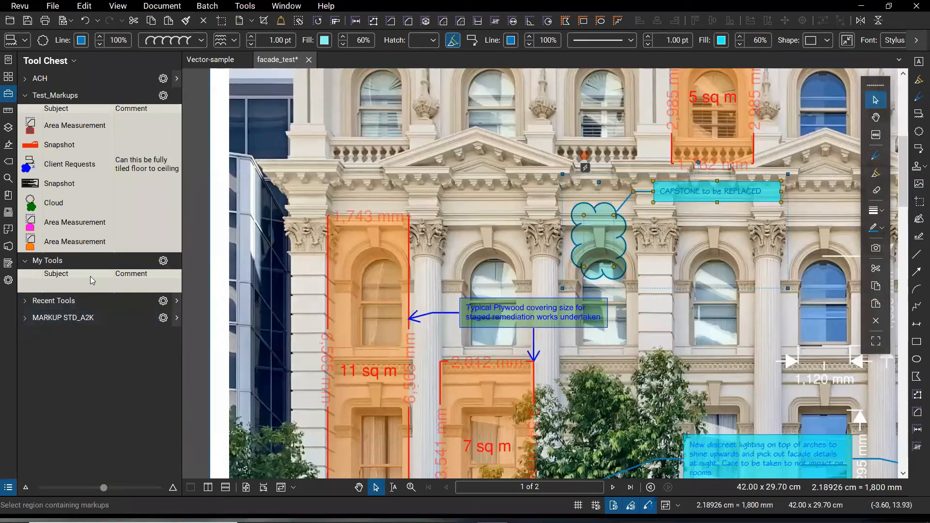
# Step: Select the plywood covering callout and view the tool sets offered for adding it to the Tool Chest
pyautogui.press('ctrl')
pyautogui.press('ctrl')
pyautogui.click(453, 263)
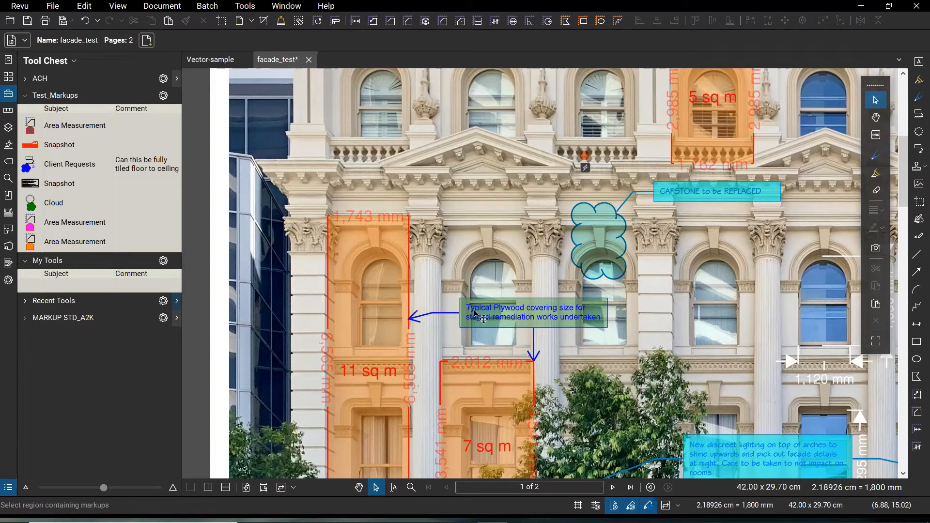
pyautogui.click(499, 310)
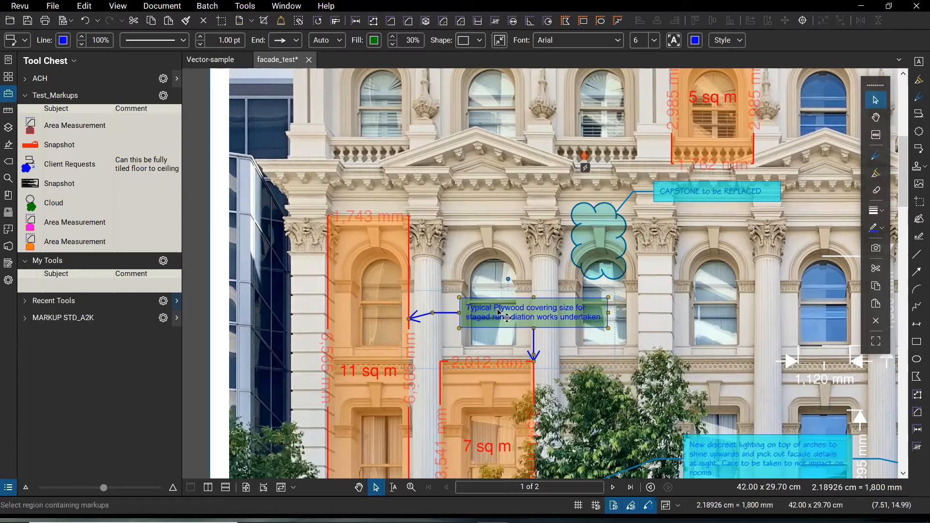
pyautogui.rightClick(500, 312)
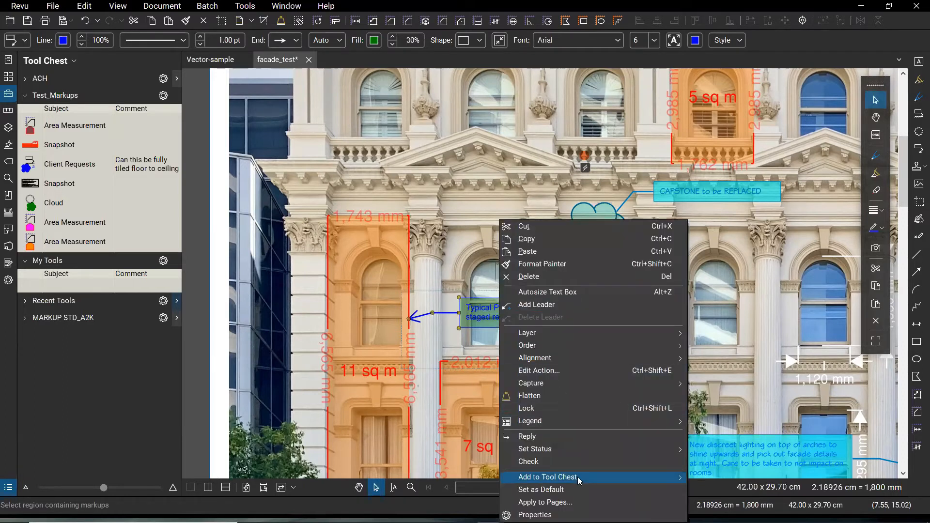
pyautogui.moveTo(579, 479)
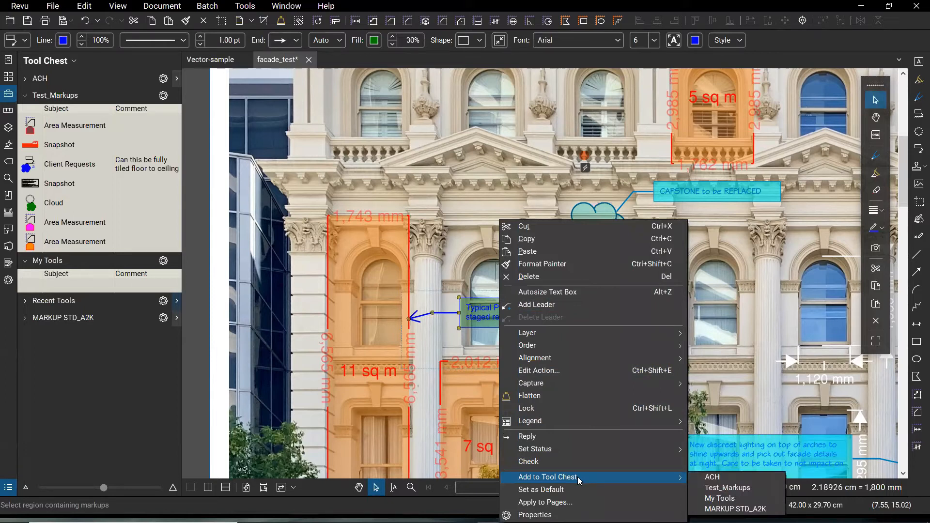
pyautogui.click(530, 305)
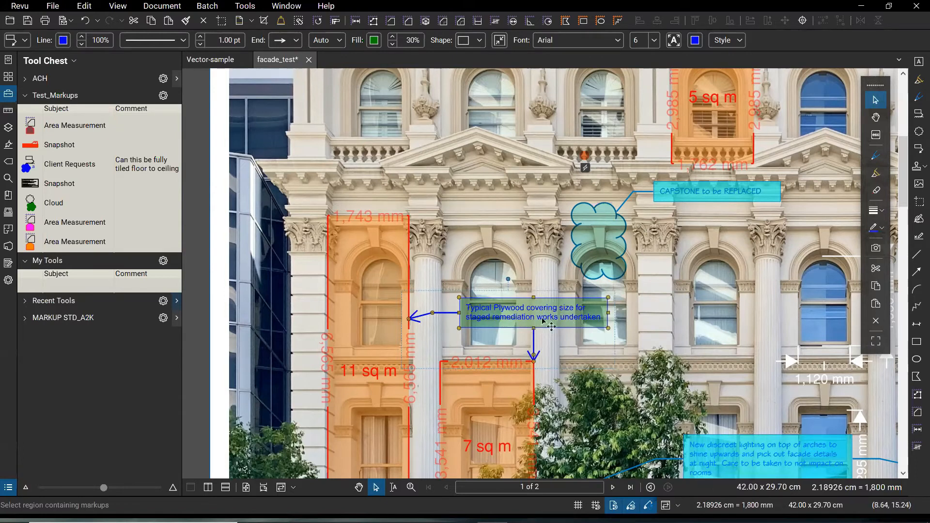
# Step: Duplicate the plywood covering callout onto the windows to the right of the cloud markup
pyautogui.moveTo(597, 322); pyautogui.dragTo(774, 288)
pyautogui.moveTo(703, 366); pyautogui.dragTo(629, 309)
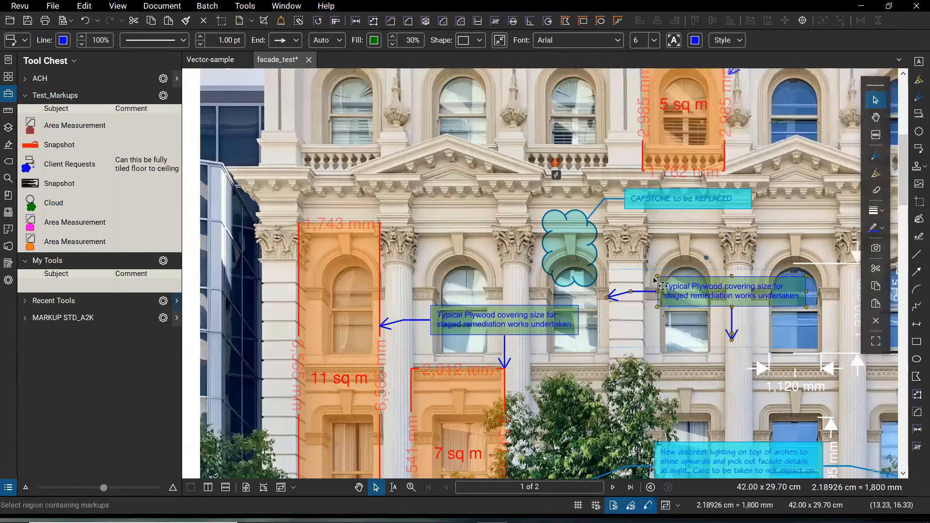
pyautogui.moveTo(654, 279); pyautogui.dragTo(561, 269)
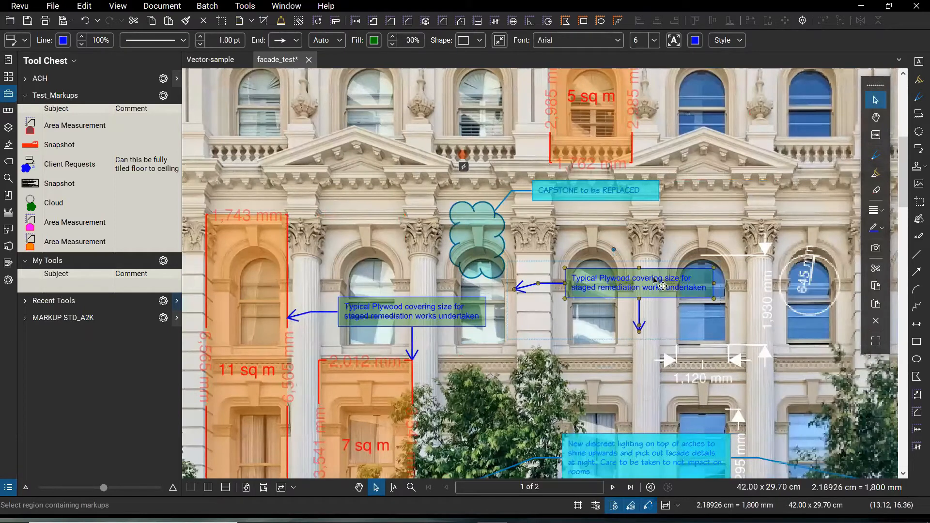
# Step: Replace the duplicated callout's text with "Changes to be made - CONTRACTOR"
pyautogui.moveTo(662, 287); pyautogui.dragTo(652, 288)
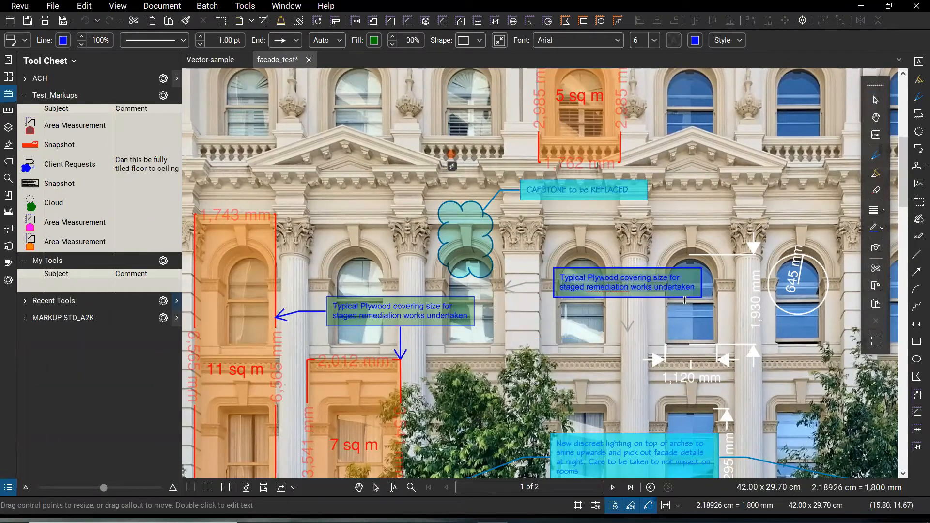
pyautogui.write('T')
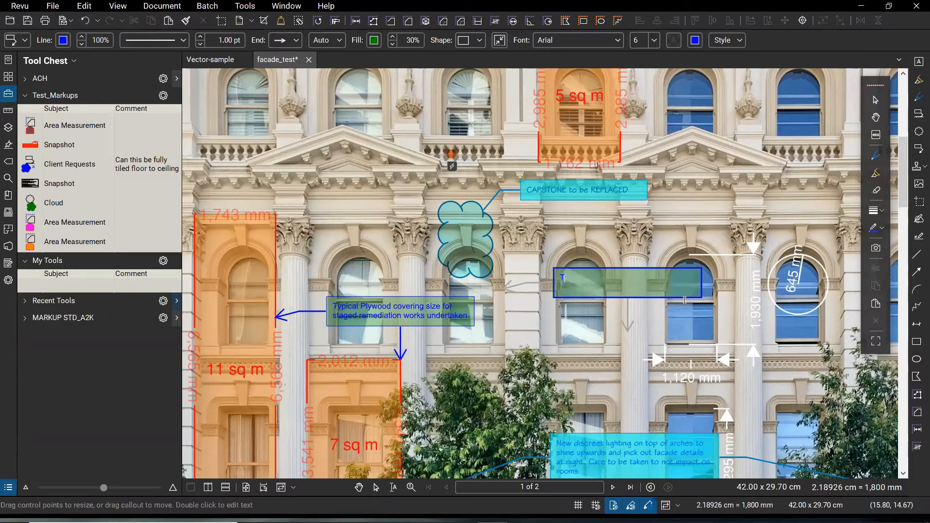
pyautogui.write('hanges to be ma')
pyautogui.write('de - CONTRACTOR')
pyautogui.press('Escape')
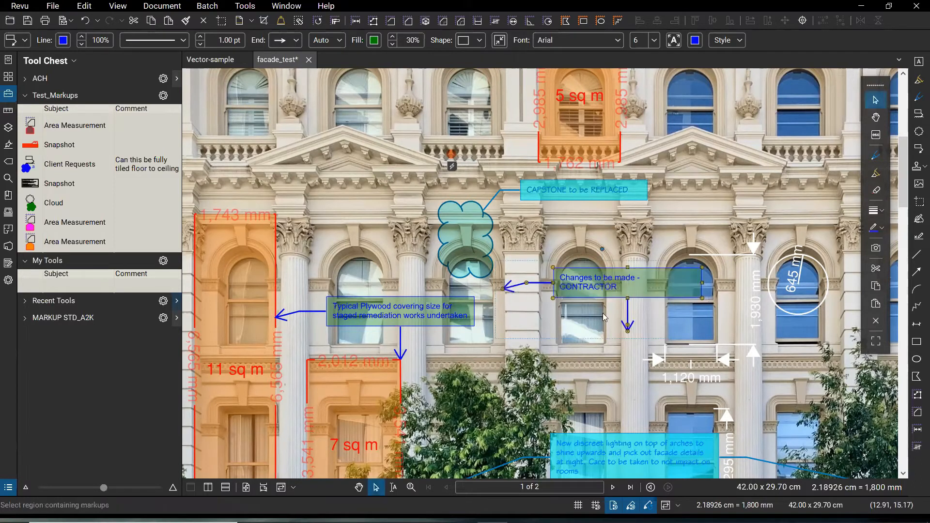
# Step: Delete the downward-pointing leader from the "Changes to be made - CONTRACTOR" call-out
pyautogui.click(622, 302)
pyautogui.click(636, 299)
pyautogui.rightClick(640, 295)
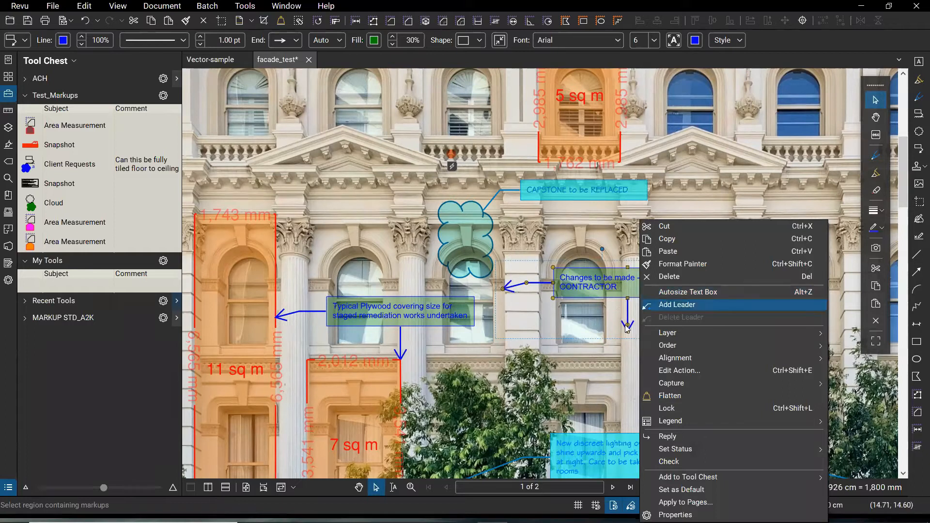
pyautogui.click(586, 351)
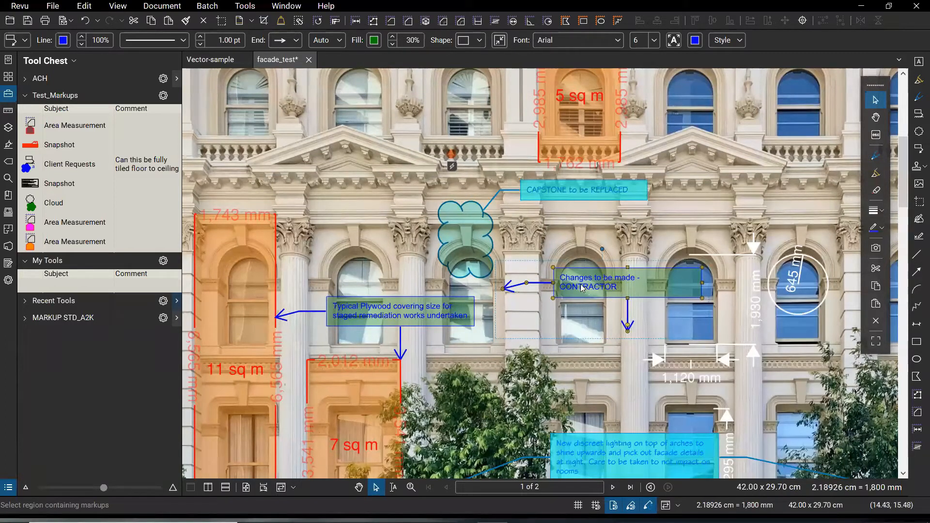
pyautogui.rightClick(626, 319)
pyautogui.click(661, 317)
# Step: Add the "Changes to be made - CONTRACTOR" call-out to the My Tools set of the Tool Chest
pyautogui.rightClick(581, 281)
pyautogui.click(639, 478)
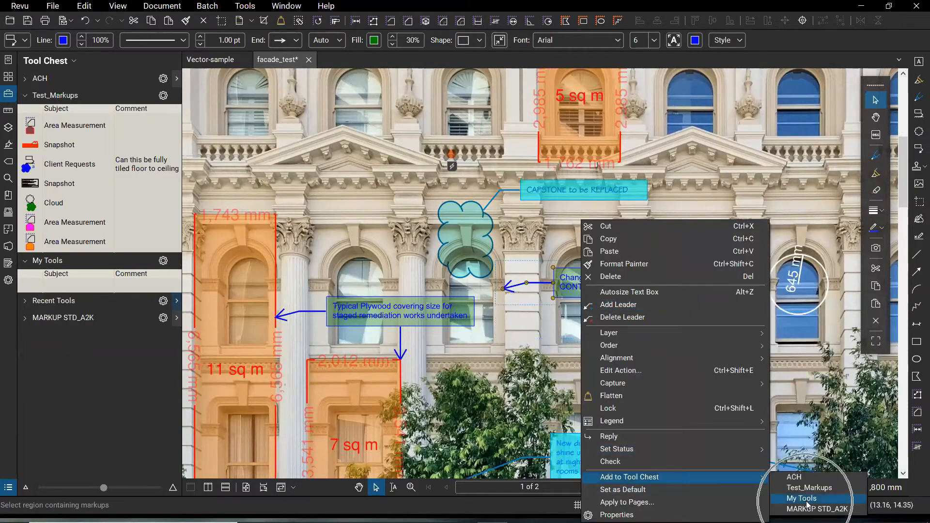
pyautogui.click(806, 496)
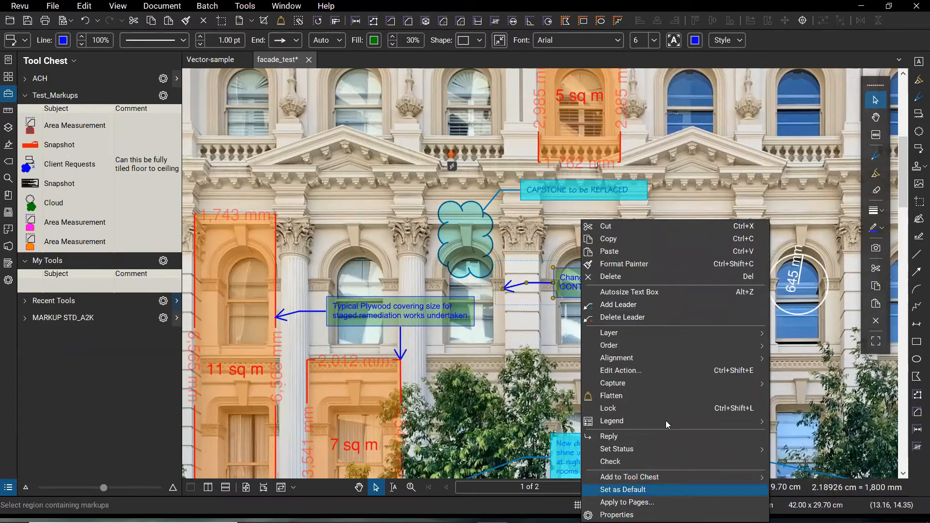
pyautogui.moveTo(736, 479)
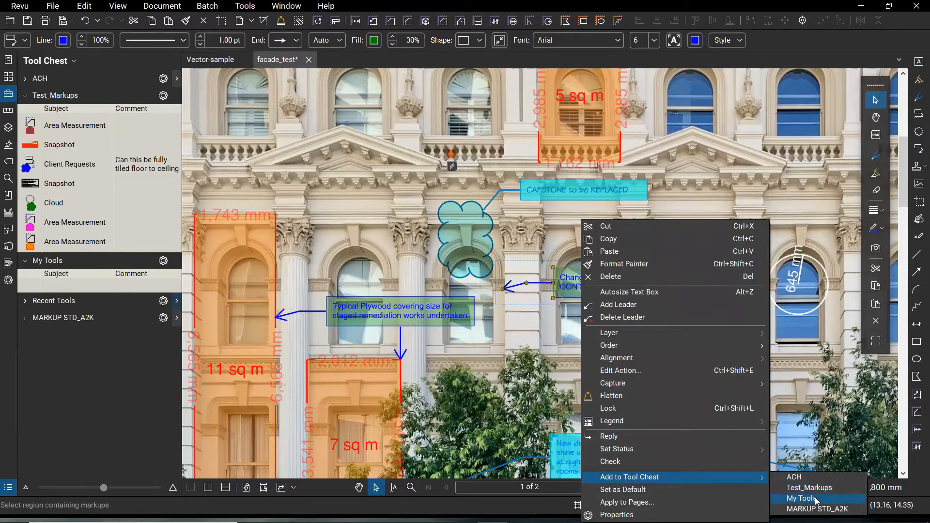
pyautogui.click(817, 499)
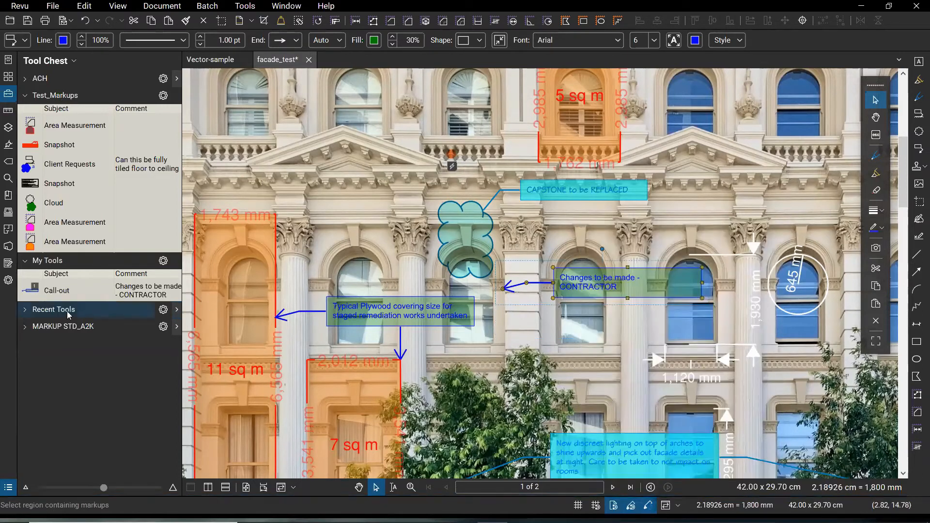
# Step: Add the orange 5 sq m area measurement over the upper window to the My Tools set
pyautogui.press('ctrl')
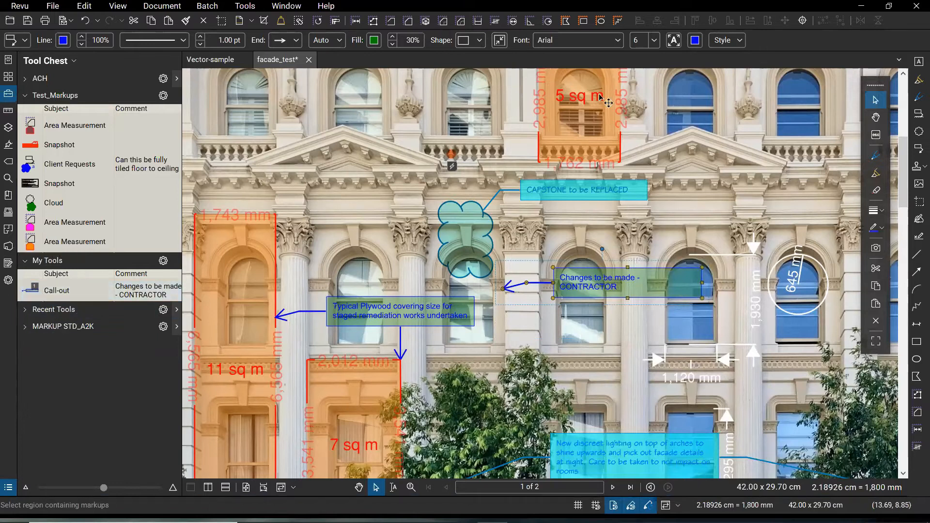
pyautogui.click(609, 127)
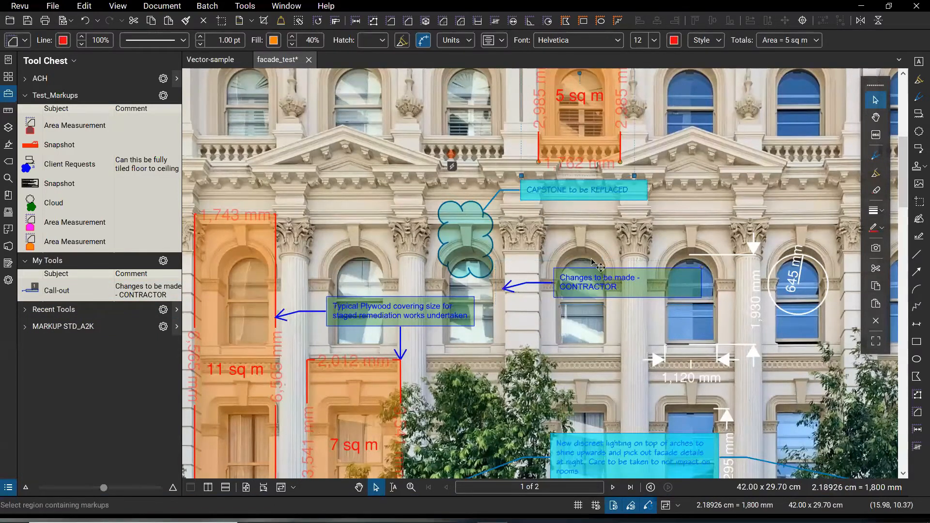
pyautogui.scroll(1, 590, 238)
pyautogui.scroll(4, 595, 226)
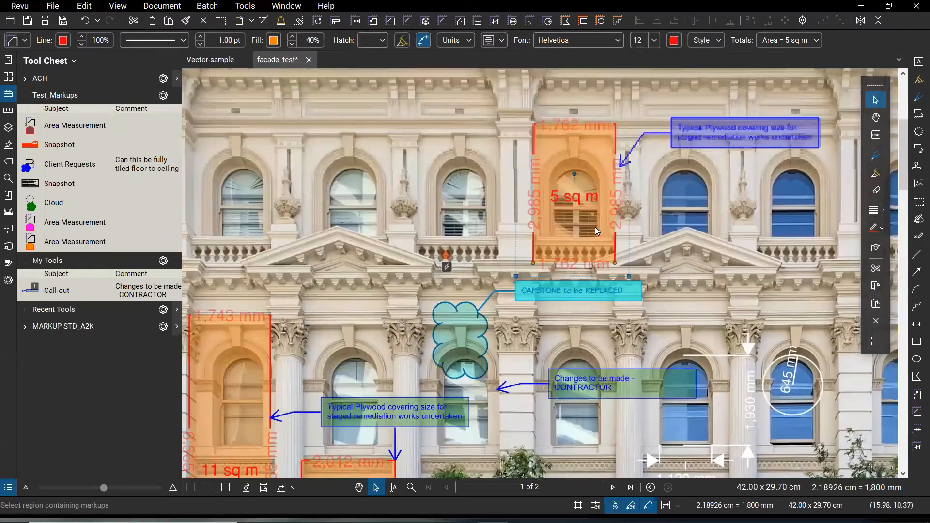
pyautogui.rightClick(596, 227)
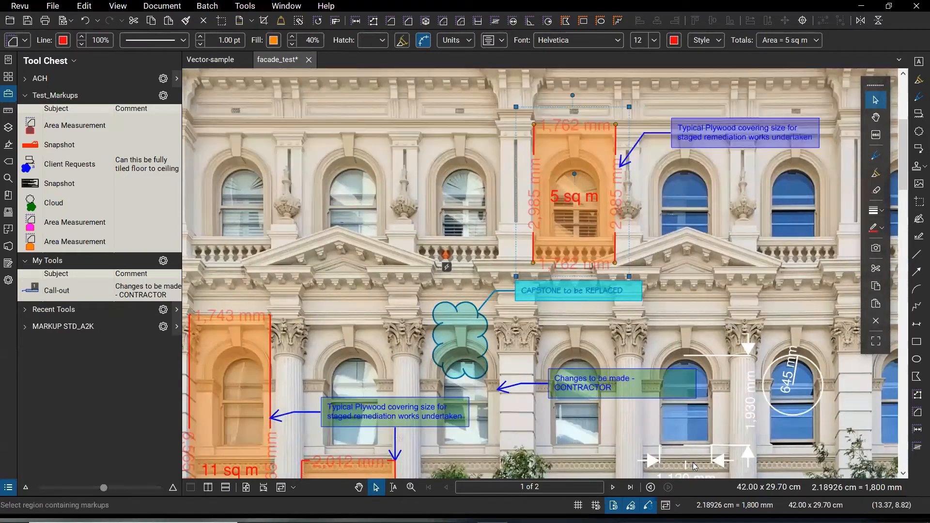
pyautogui.moveTo(682, 477)
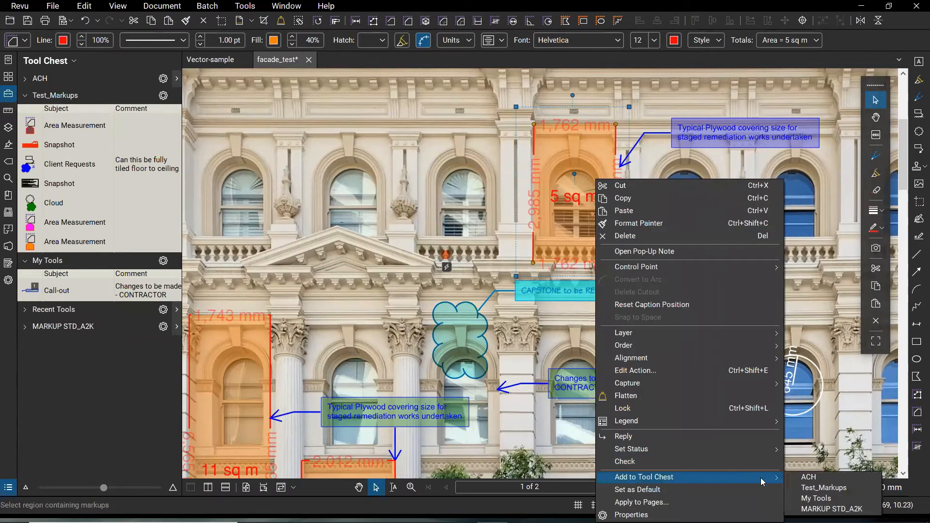
pyautogui.click(831, 498)
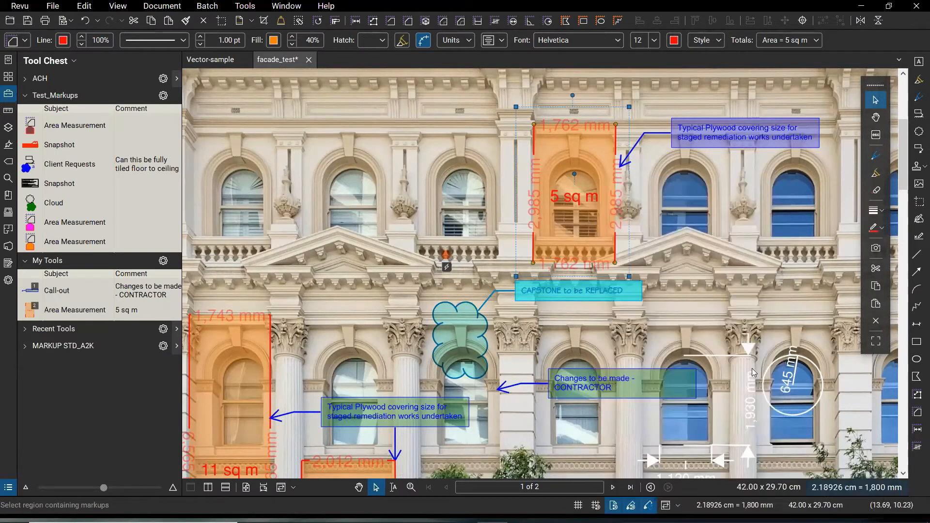
# Step: Delete the "Changes to be made - CONTRACTOR" call-out from the facade page
pyautogui.click(736, 143)
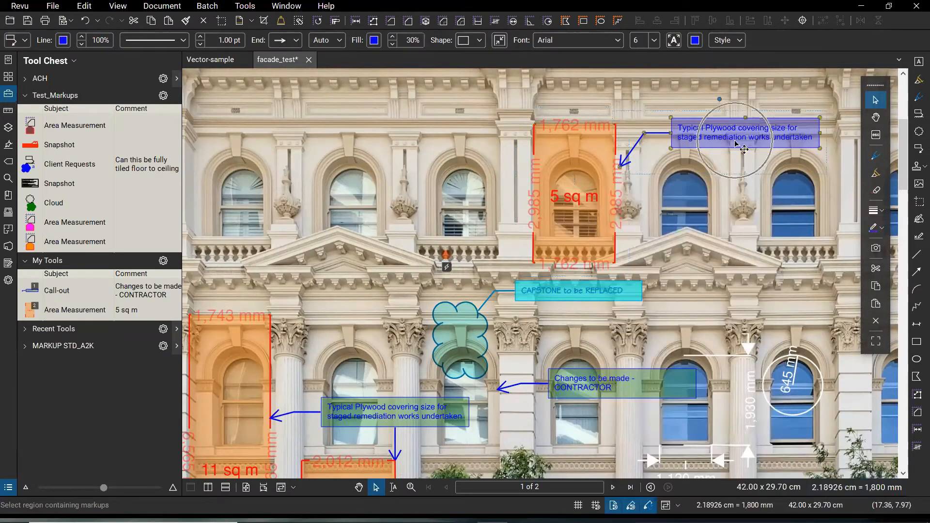
pyautogui.click(586, 394)
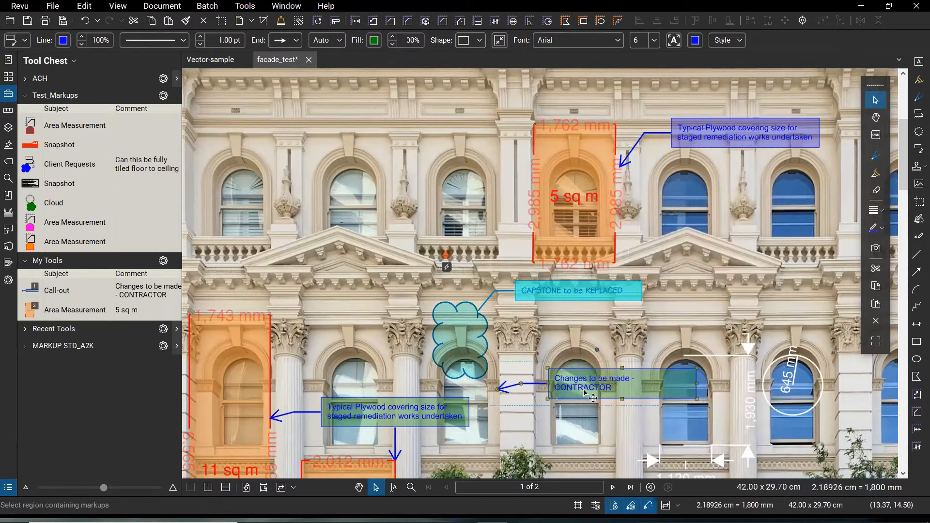
pyautogui.press('Delete')
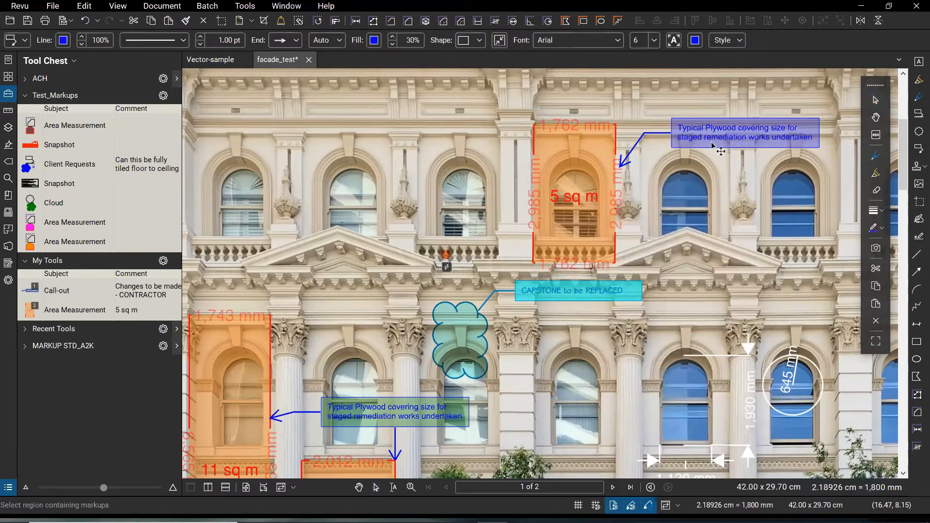
# Step: Add the blue "Typical Plywood covering size" call-out to the My Tools set and widen the Tool Chest to show more columns
pyautogui.rightClick(717, 132)
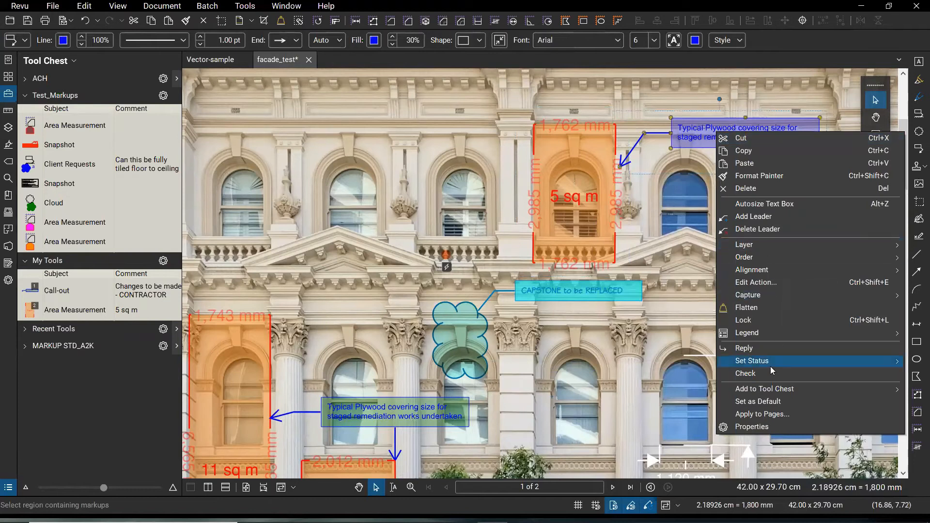
pyautogui.moveTo(770, 388)
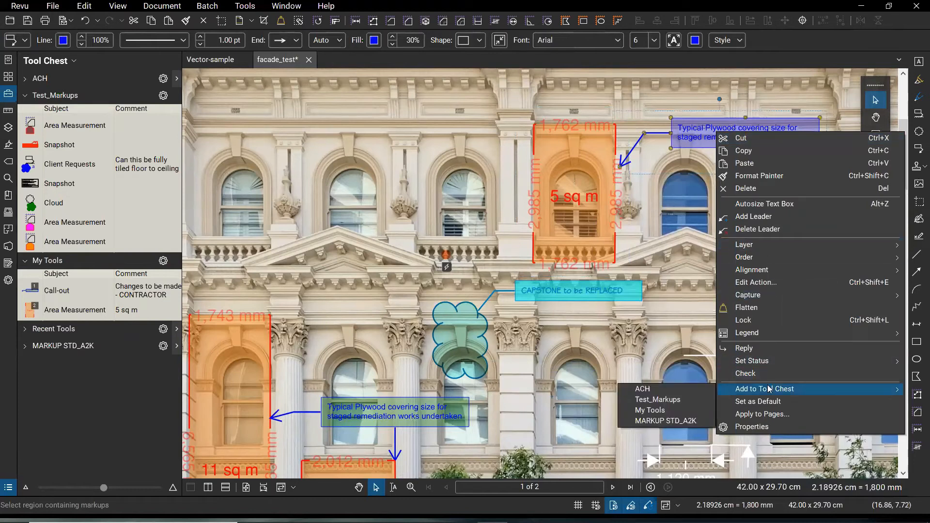
pyautogui.click(666, 415)
pyautogui.moveTo(182, 338); pyautogui.dragTo(237, 338)
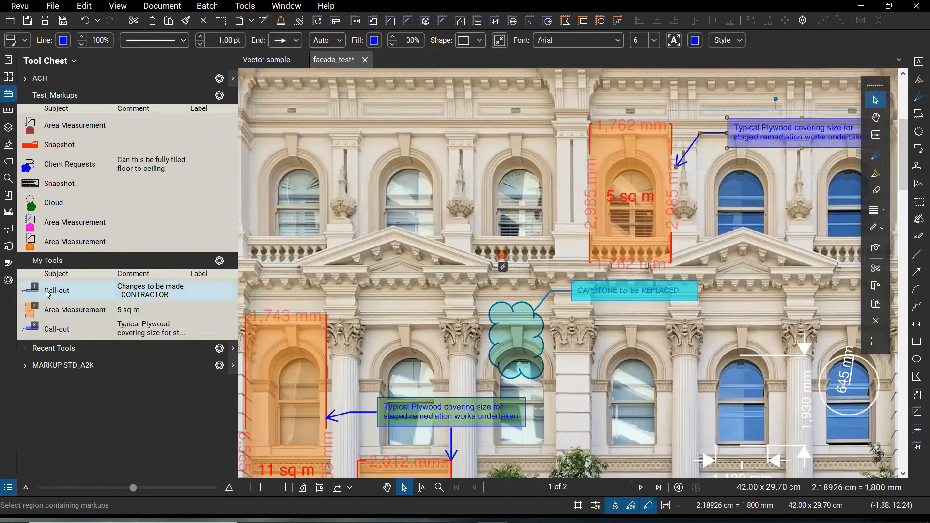
pyautogui.click(30, 291)
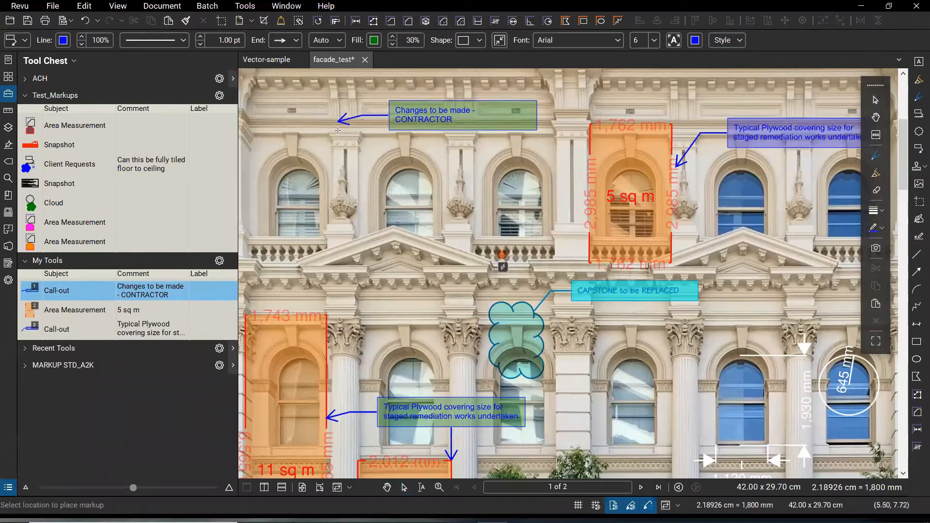
pyautogui.press('Escape')
pyautogui.click(164, 297)
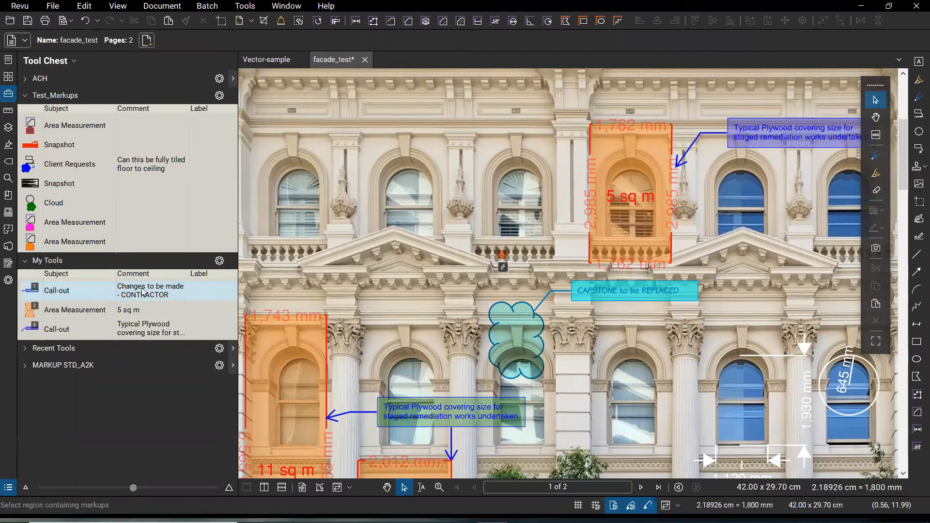
pyautogui.click(169, 294)
pyautogui.click(150, 311)
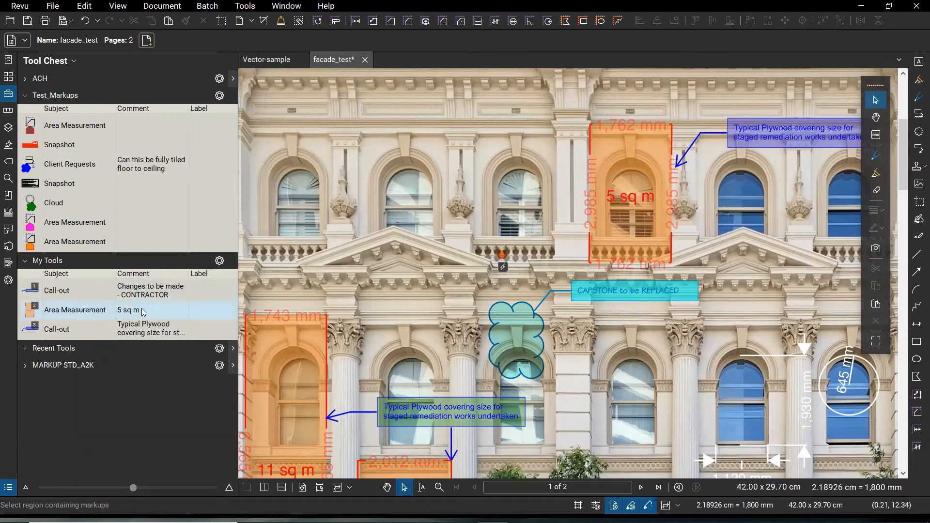
pyautogui.click(140, 330)
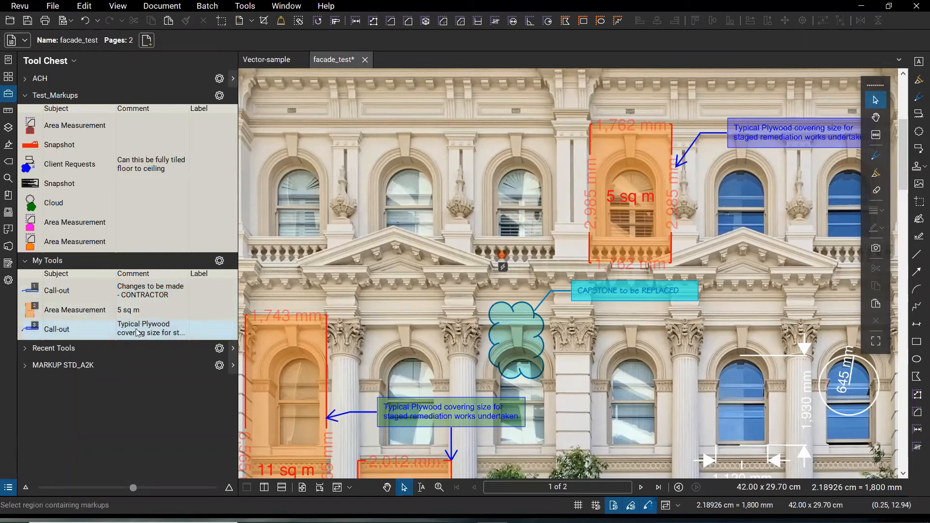
pyautogui.press('ctrl')
# Step: Preview the My Tools set in Symbol mode with enlarged icons, restoring the smaller icon size and Detail mode
pyautogui.click(220, 263)
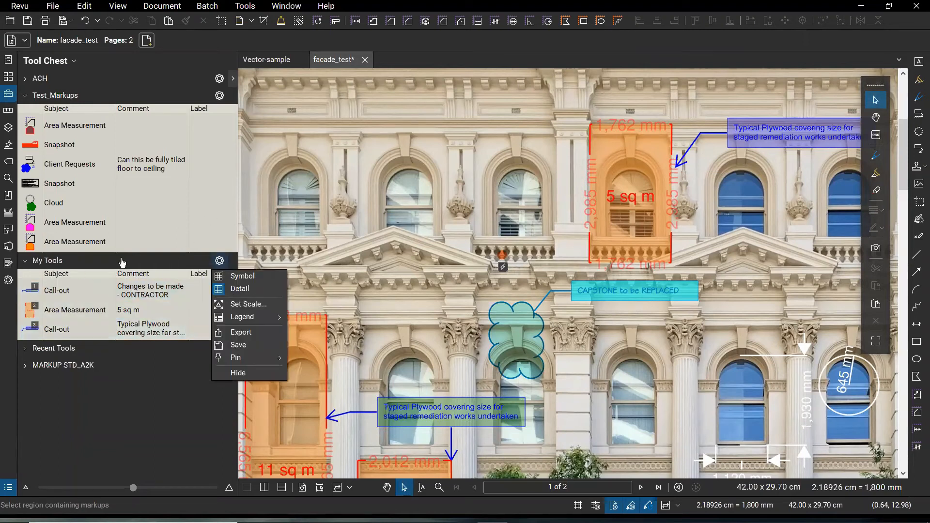
pyautogui.click(227, 280)
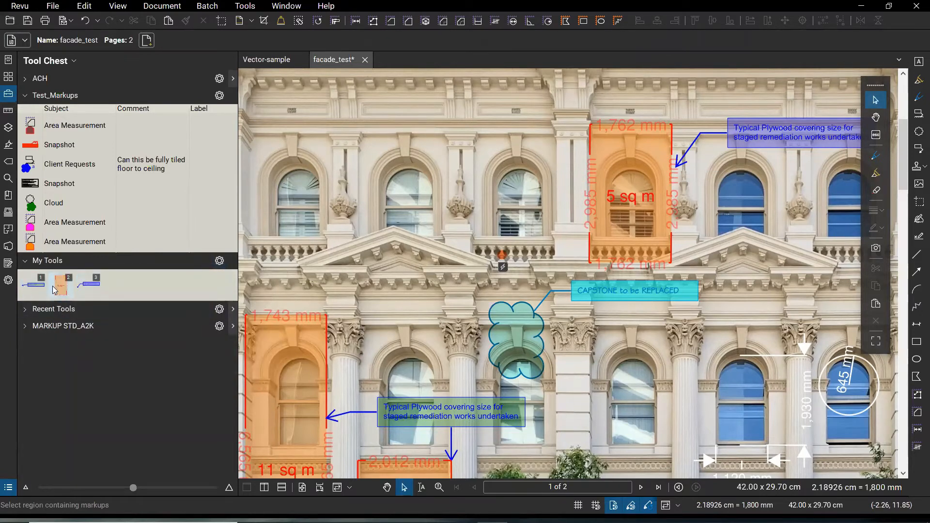
pyautogui.click(89, 292)
pyautogui.click(136, 489)
pyautogui.moveTo(119, 483); pyautogui.dragTo(256, 488)
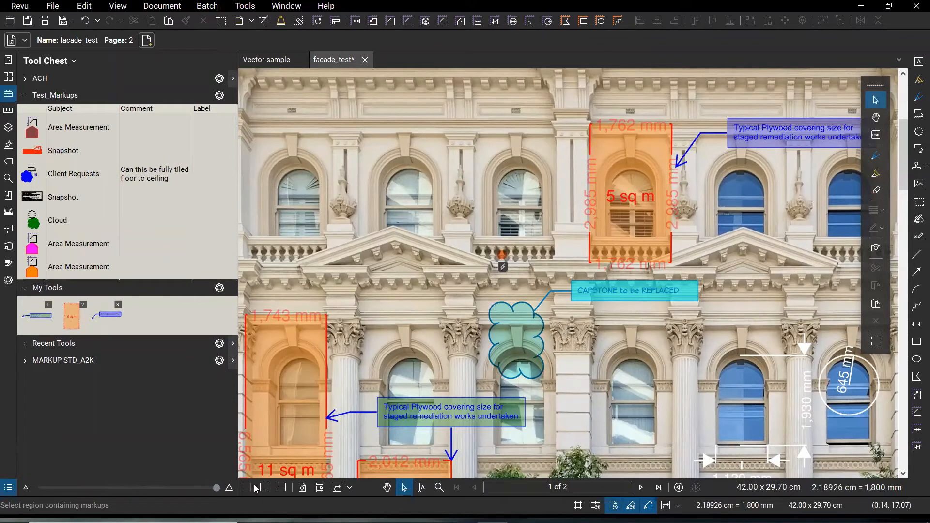
pyautogui.moveTo(158, 490); pyautogui.dragTo(131, 489)
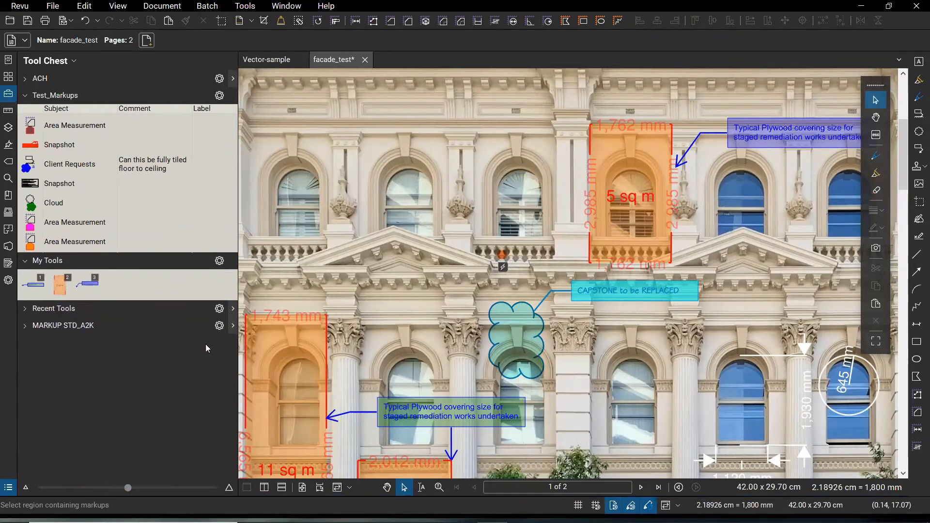
pyautogui.click(221, 262)
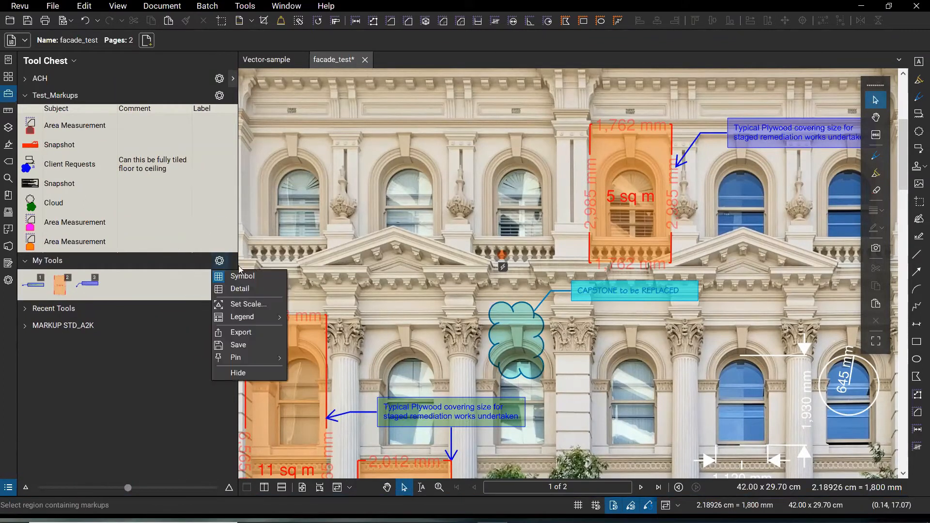
pyautogui.click(245, 289)
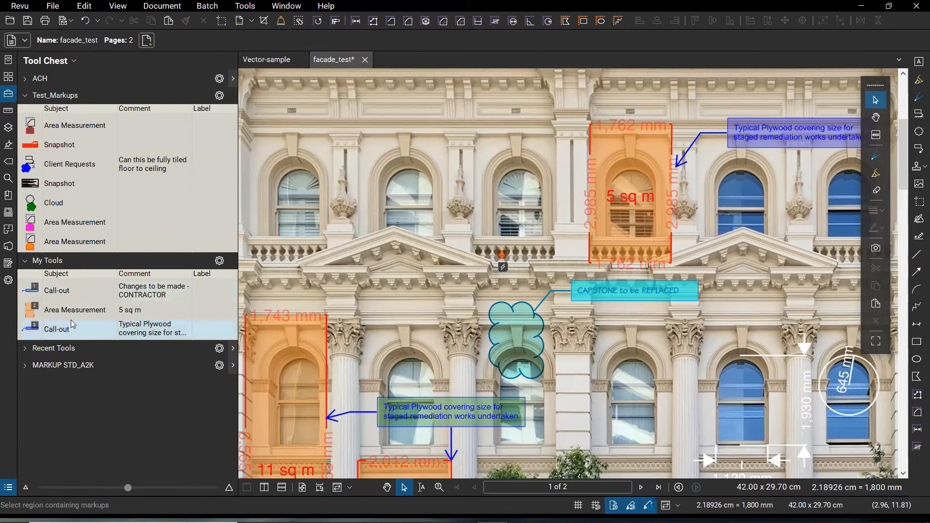
# Step: Place the saved contractor call-out, the 5 sq m area measurement and the plywood call-out from My Tools onto the facade
pyautogui.click(58, 292)
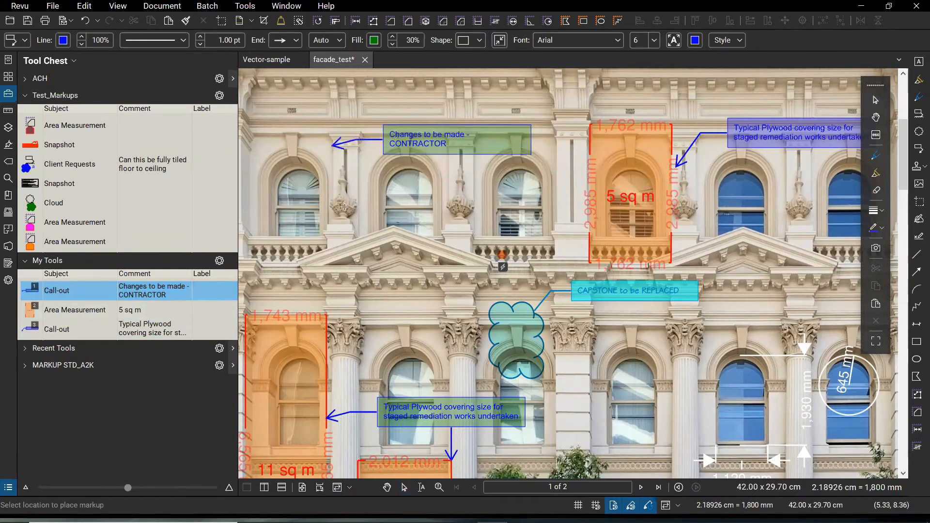
pyautogui.click(65, 312)
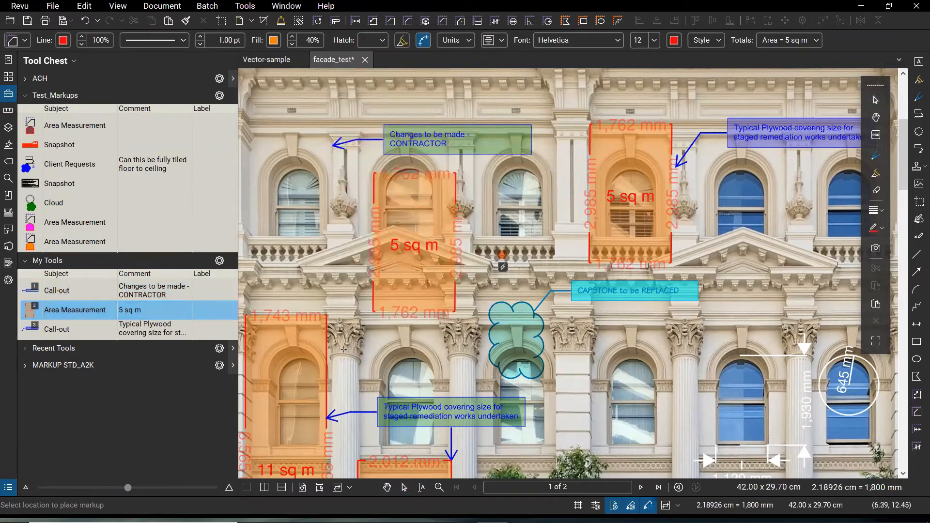
pyautogui.click(57, 329)
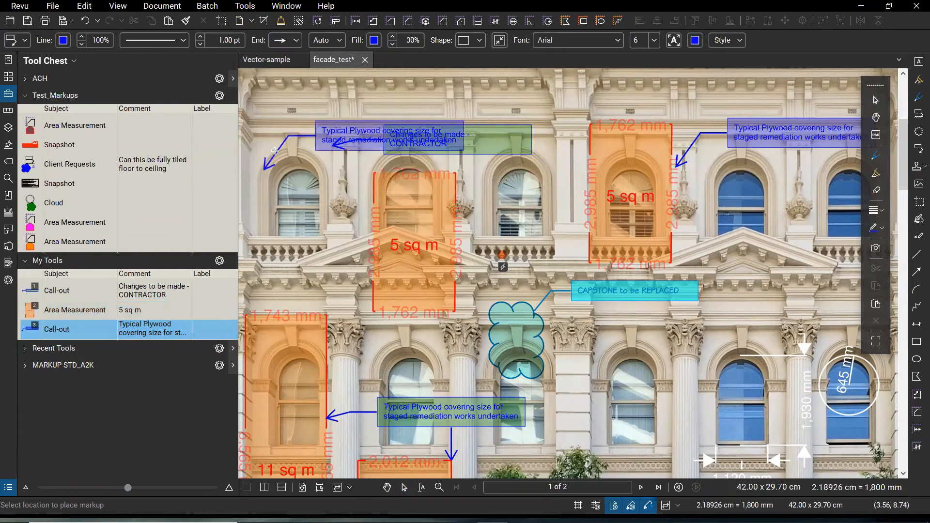
pyautogui.click(620, 390)
# Step: Extend the leader of the newly placed plywood call-out down towards the trees and replace its text with "This is new text"
pyautogui.moveTo(657, 431); pyautogui.dragTo(461, 339)
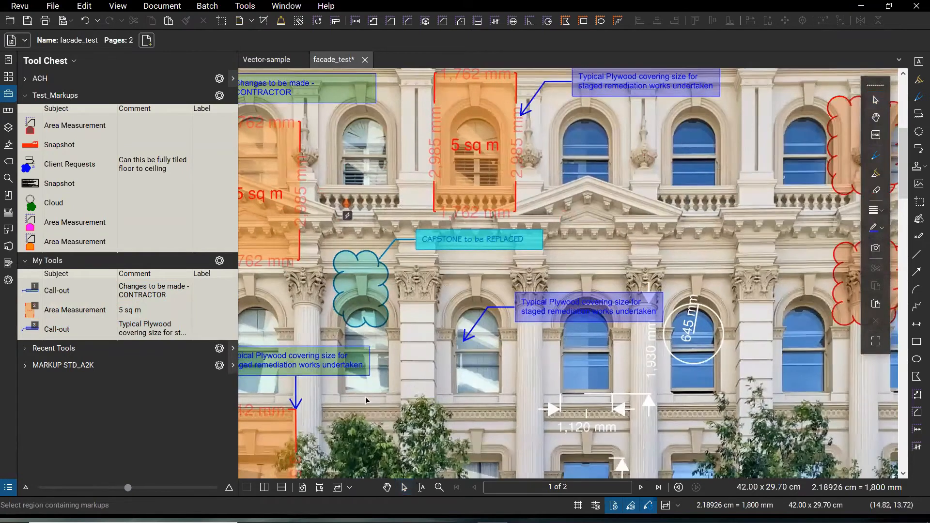
pyautogui.click(588, 319)
pyautogui.doubleClick(584, 316)
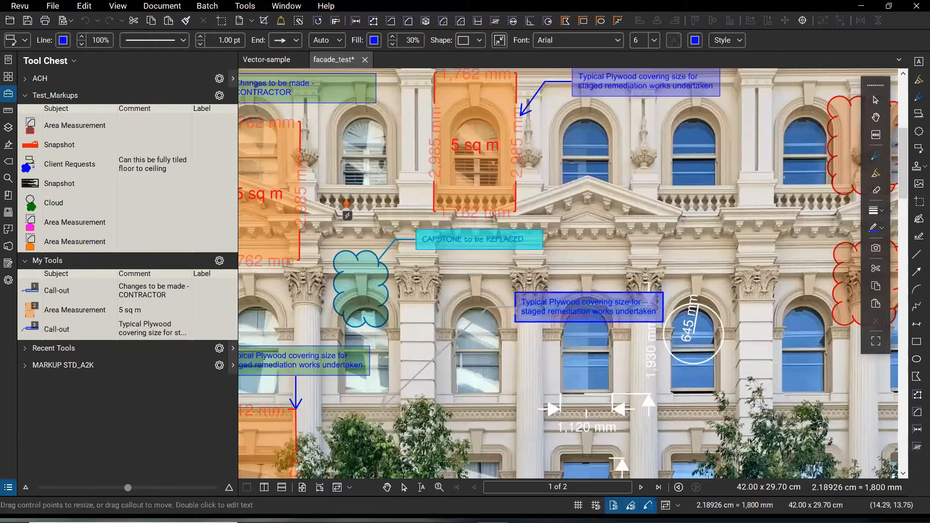
pyautogui.hotkey('ctrl', 'a')
pyautogui.write('B')
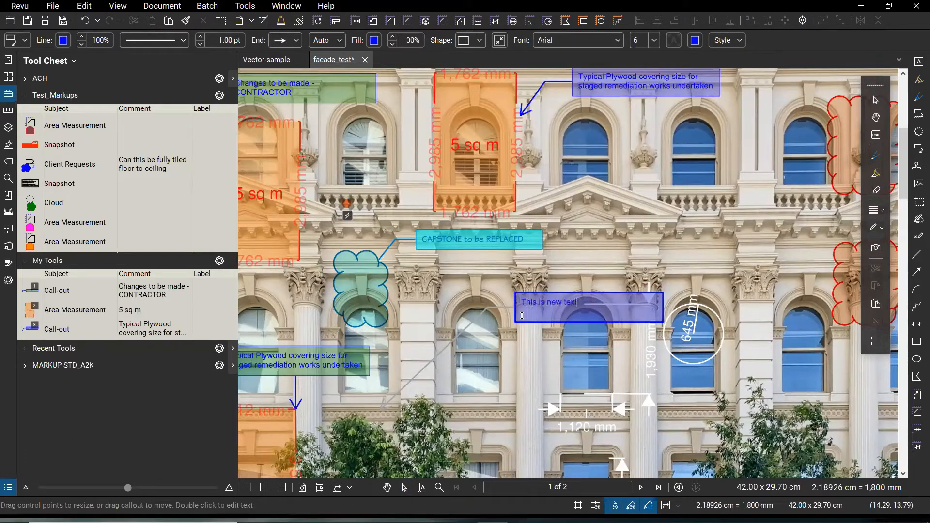
pyautogui.click(553, 338)
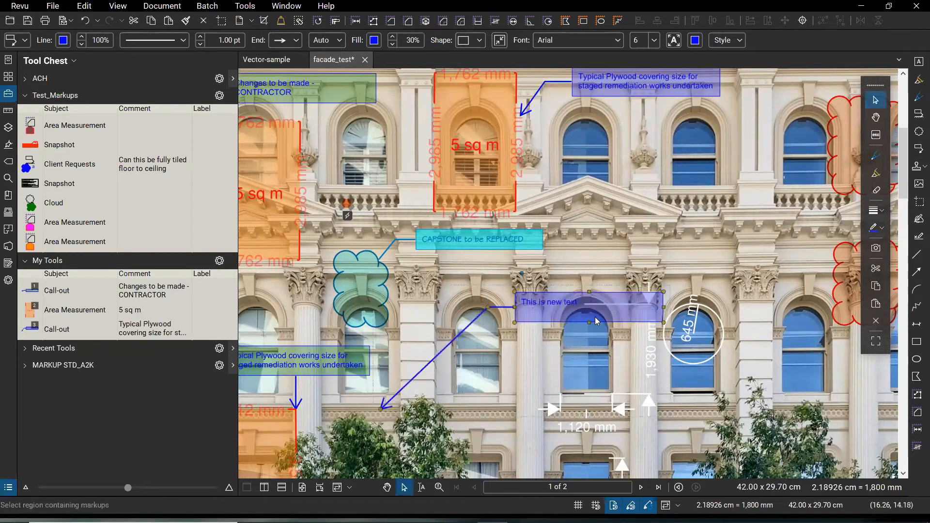
# Step: Switch the contractor call-out saved in My Tools to Properties Mode
pyautogui.click(571, 309)
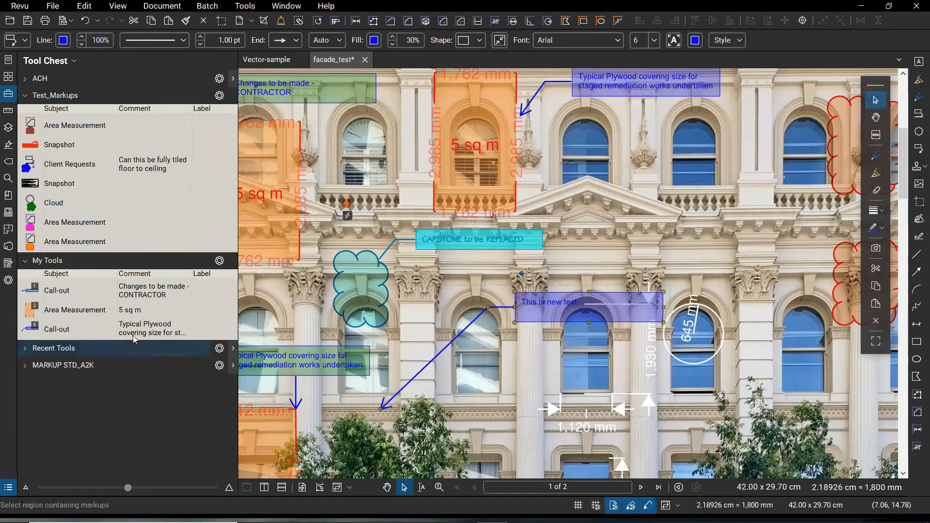
pyautogui.press('Escape')
pyautogui.press('ctrl')
pyautogui.rightClick(33, 289)
pyautogui.press('Escape')
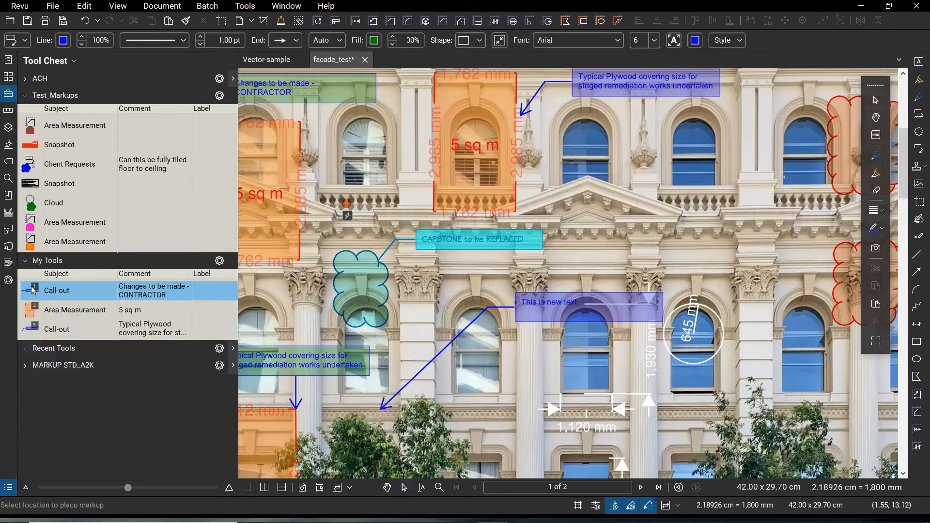
pyautogui.press('Escape')
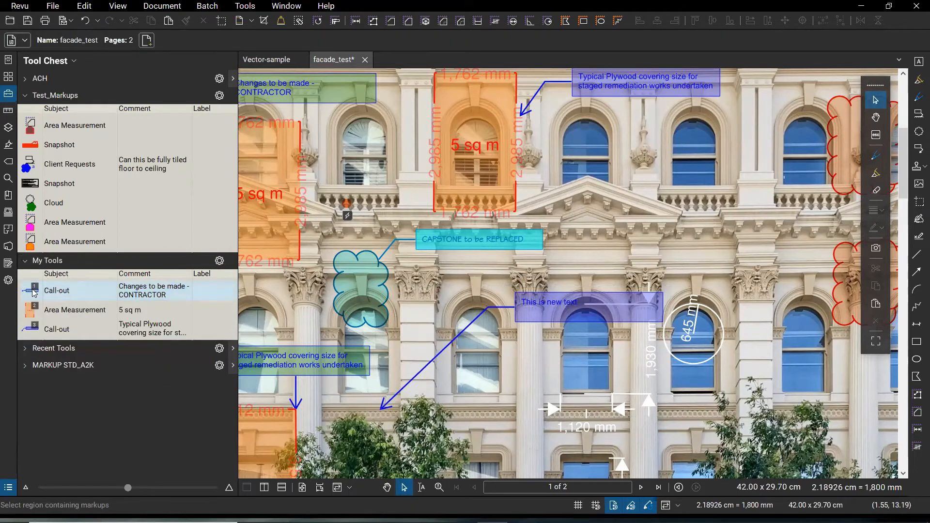
pyautogui.rightClick(34, 292)
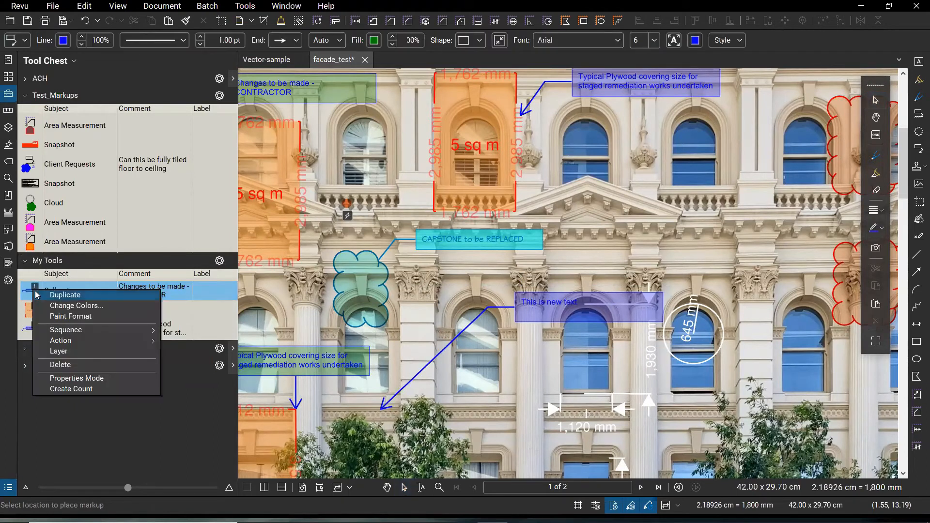
pyautogui.click(90, 379)
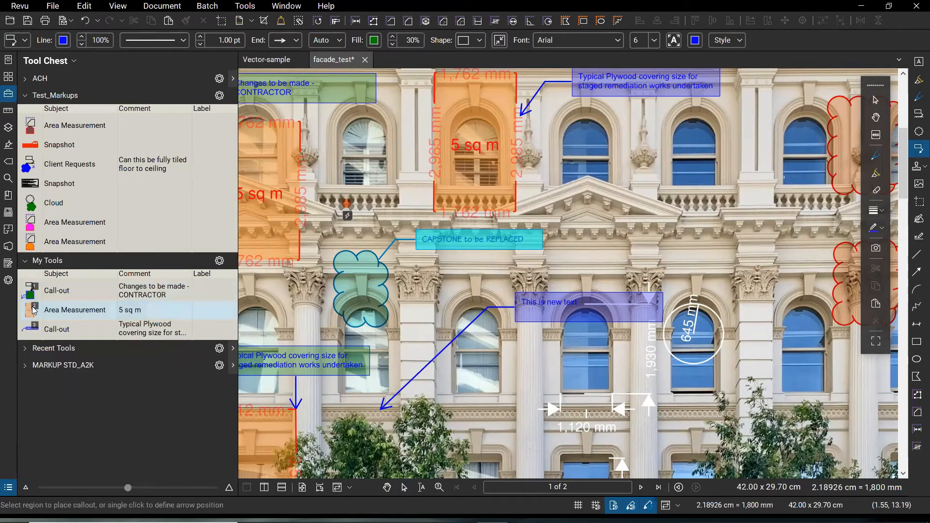
# Step: Switch the saved Area Measurement and the plywood call-out in My Tools to Properties Mode
pyautogui.rightClick(34, 310)
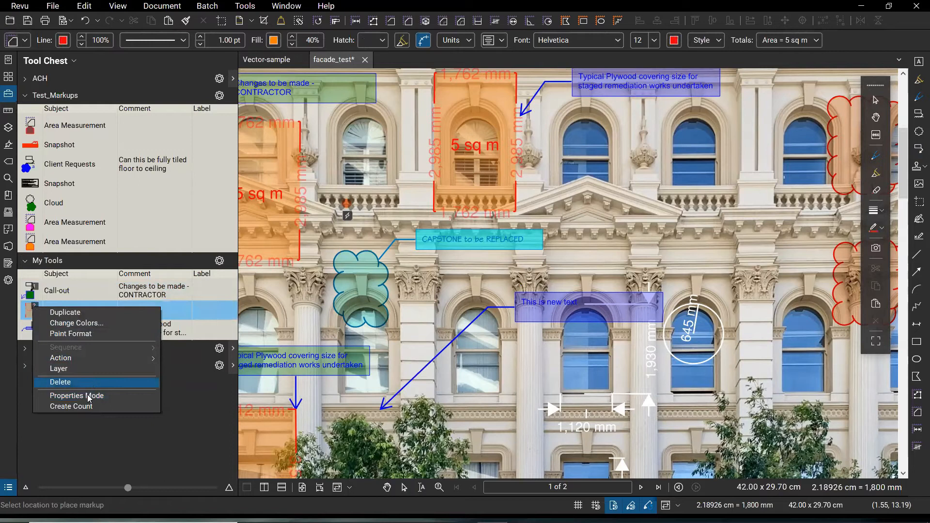
pyautogui.doubleClick(30, 313)
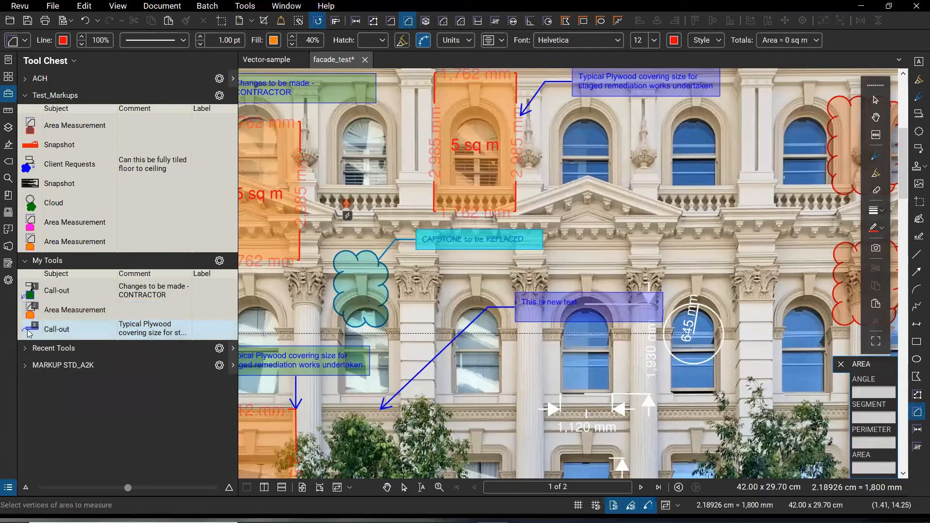
pyautogui.doubleClick(29, 333)
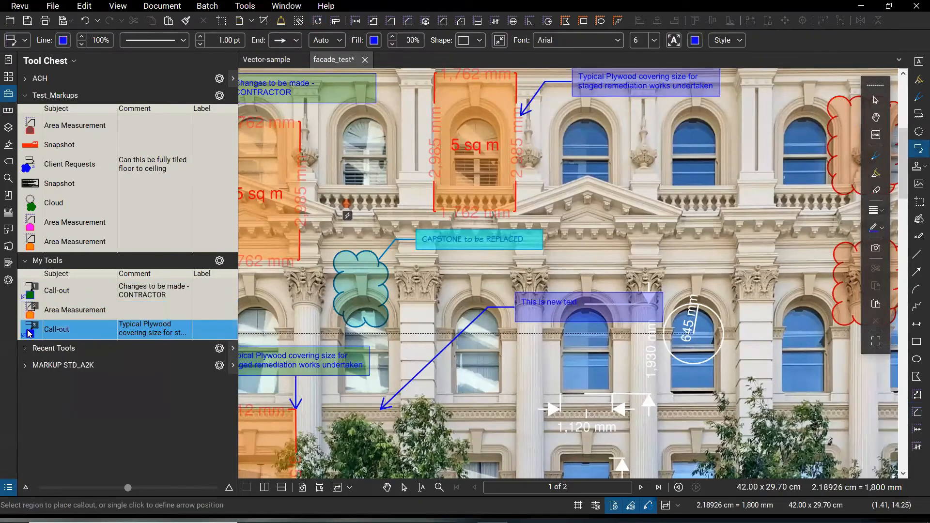
pyautogui.press('Escape')
pyautogui.press('ctrl')
pyautogui.press('ctrl')
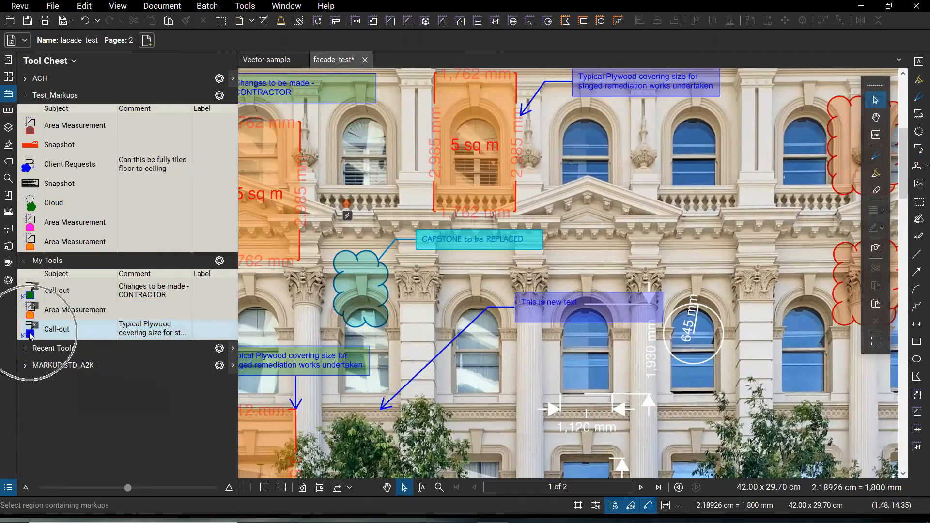
# Step: Draw an orange area measurement of about 4 sq m below the lower red cloud using the saved Area Measurement, and raise its lower corner
pyautogui.moveTo(446, 314)
pyautogui.mouseDown()
pyautogui.moveTo(463, 323)
pyautogui.moveTo(399, 178)
pyautogui.moveTo(625, 139)
pyautogui.mouseUp()
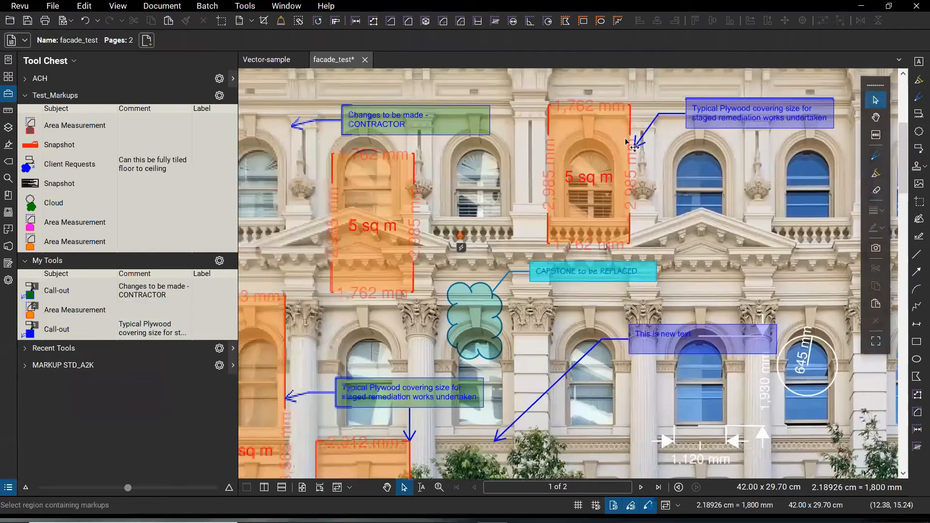
pyautogui.click(381, 220)
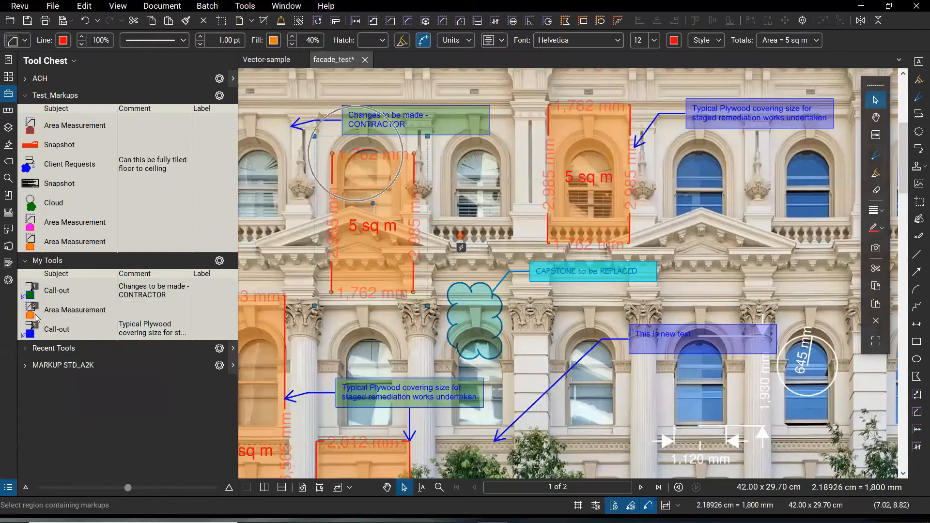
pyautogui.click(33, 311)
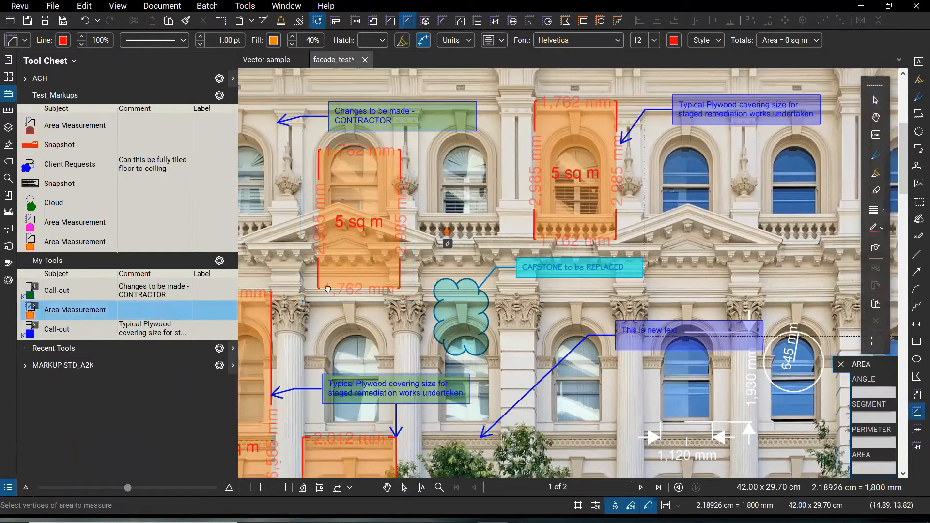
pyautogui.moveTo(629, 341); pyautogui.dragTo(572, 313)
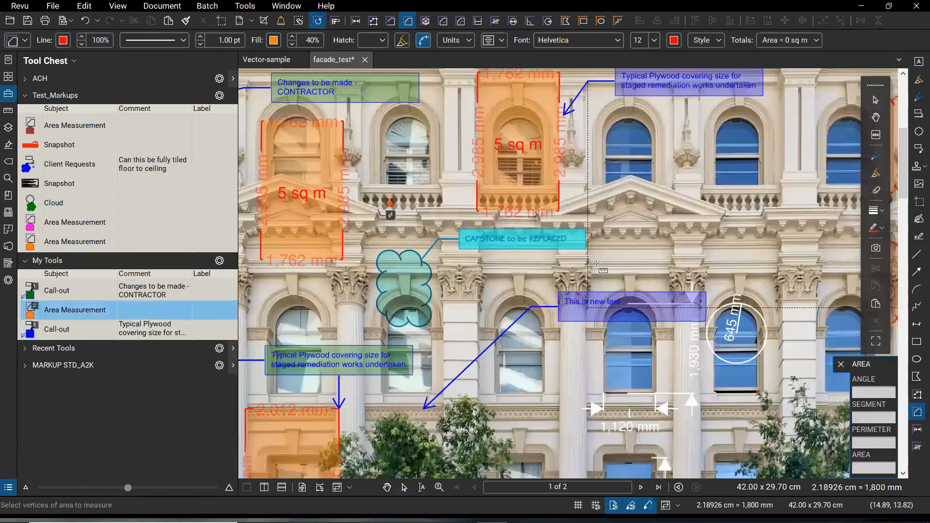
pyautogui.moveTo(651, 418); pyautogui.dragTo(537, 325)
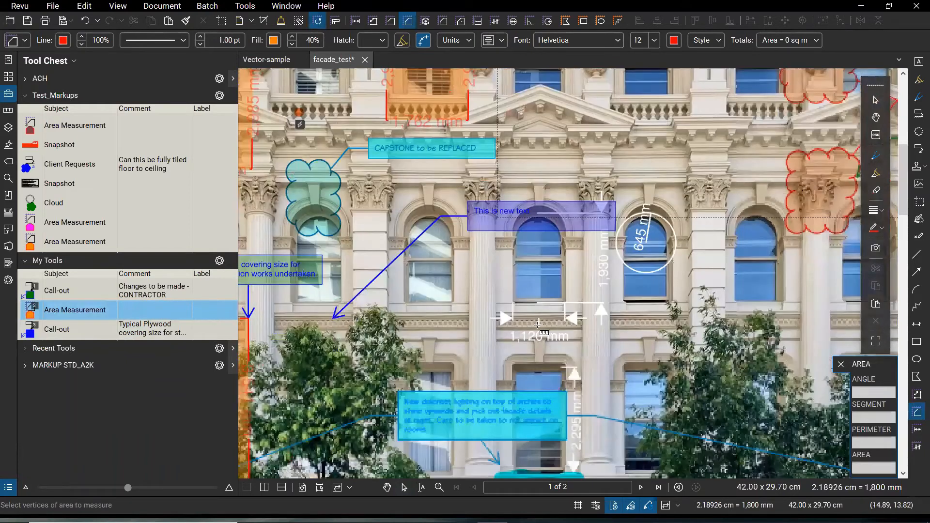
pyautogui.moveTo(614, 372); pyautogui.dragTo(583, 324)
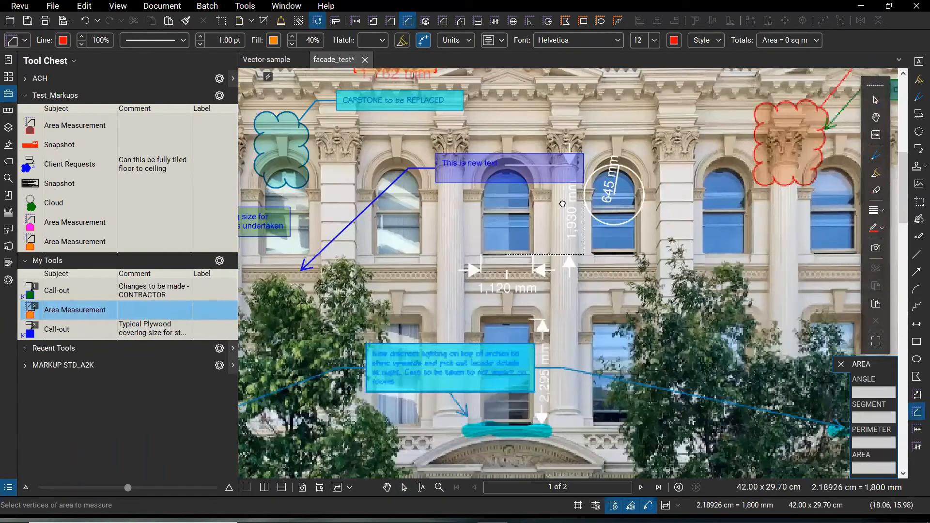
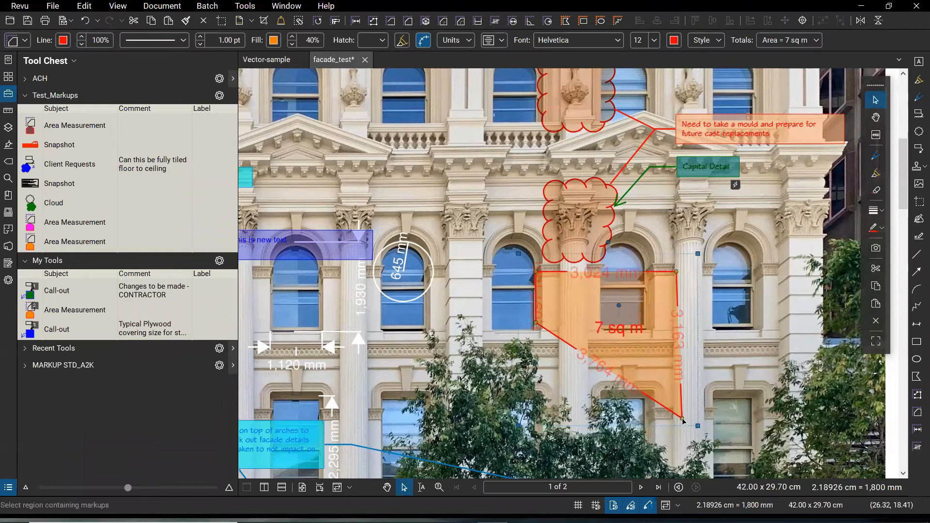
pyautogui.moveTo(682, 418); pyautogui.dragTo(678, 328)
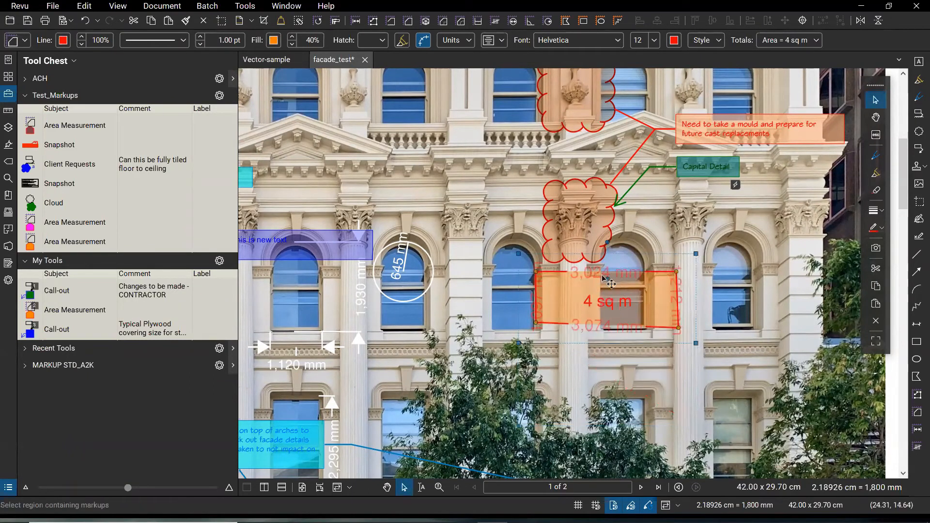
pyautogui.click(423, 42)
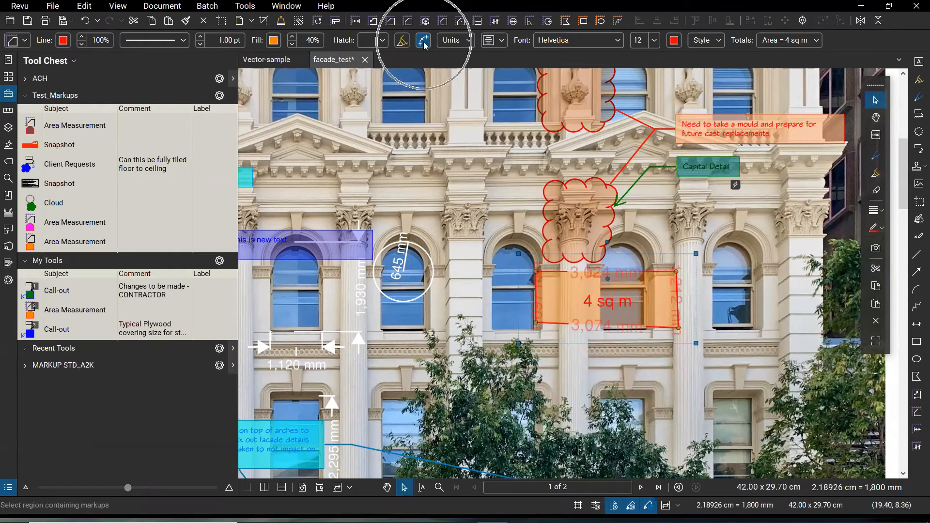
pyautogui.click(423, 42)
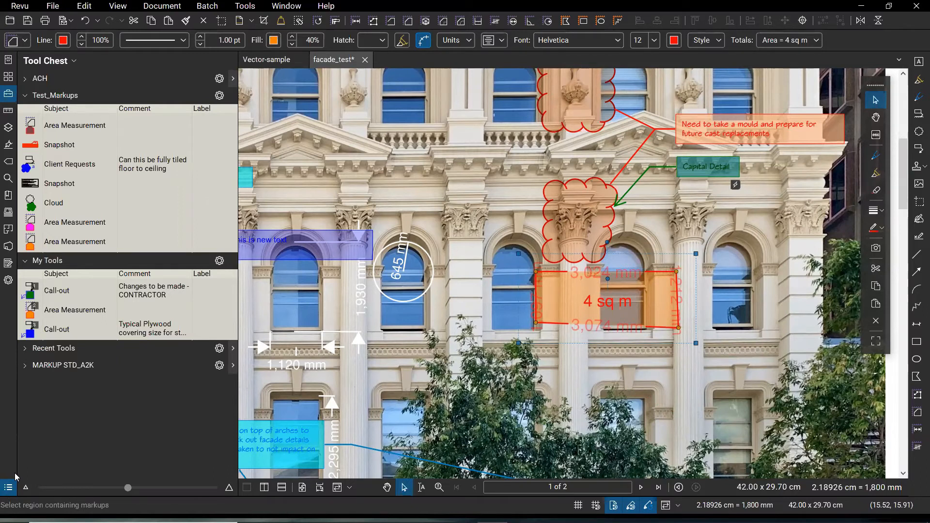
# Step: Open the Markups List and review the markup groups from Area Measurement to Rectangle Sketch to Scale
pyautogui.click(5, 487)
pyautogui.moveTo(107, 422); pyautogui.dragTo(100, 351)
pyautogui.scroll(-3, 80, 441)
pyautogui.scroll(-2, 84, 451)
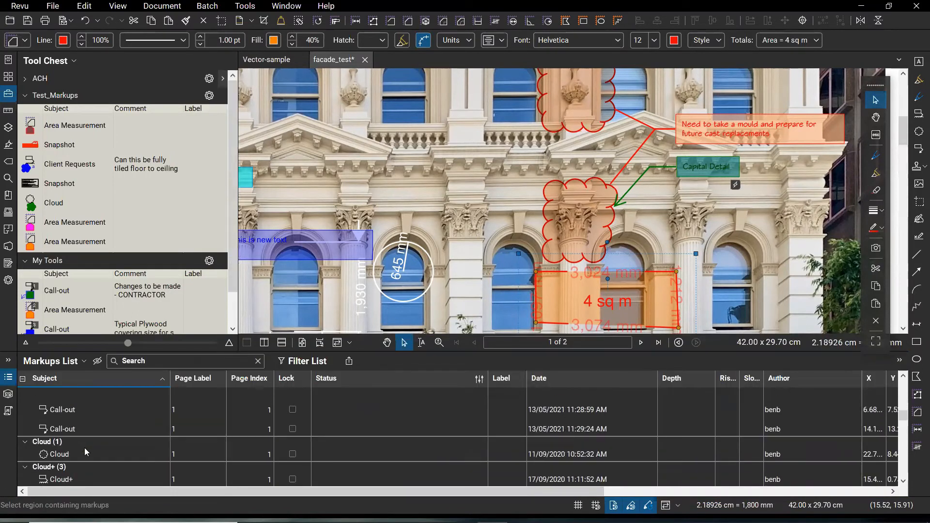
pyautogui.scroll(-5, 87, 451)
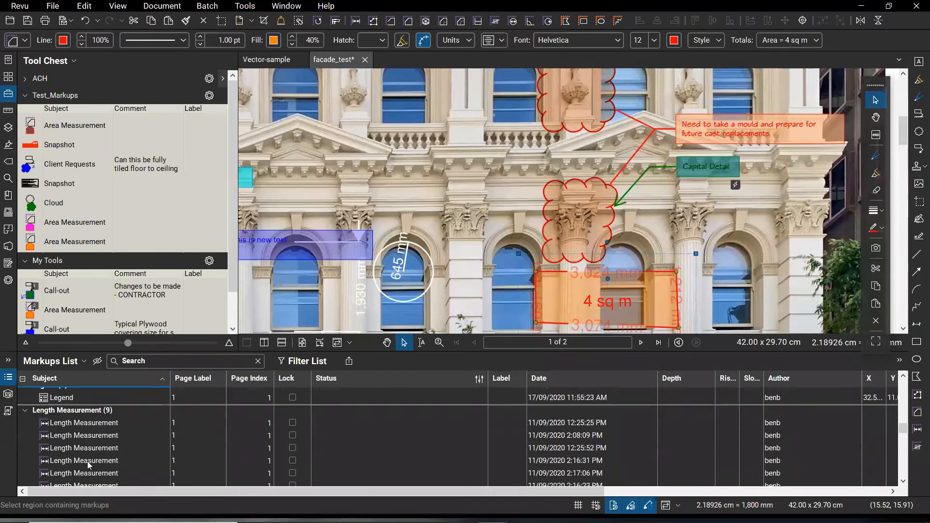
pyautogui.scroll(2, 87, 461)
pyautogui.scroll(-8, 171, 453)
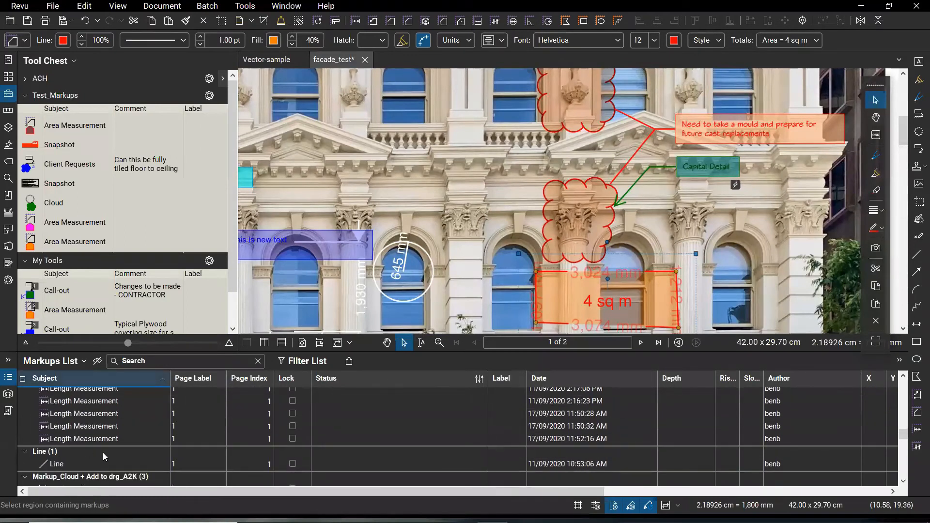
pyautogui.scroll(-6, 103, 453)
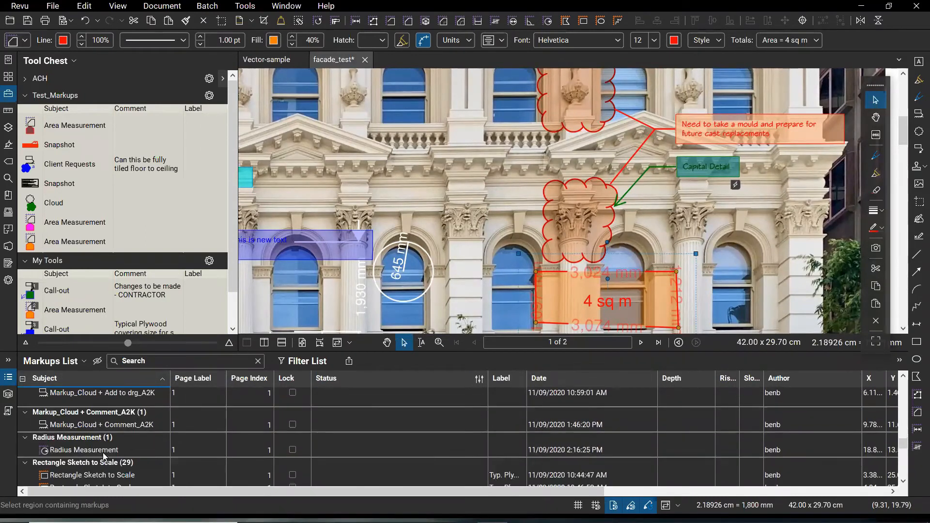
# Step: Filter the Markups List by the subject Rectangle Sketch to Scale and examine the filtered facade drawing
pyautogui.click(305, 361)
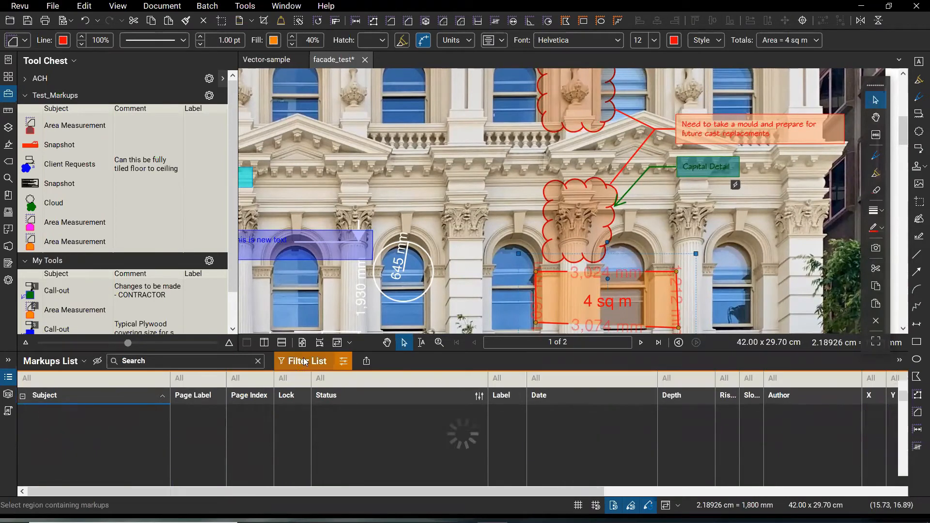
pyautogui.click(158, 379)
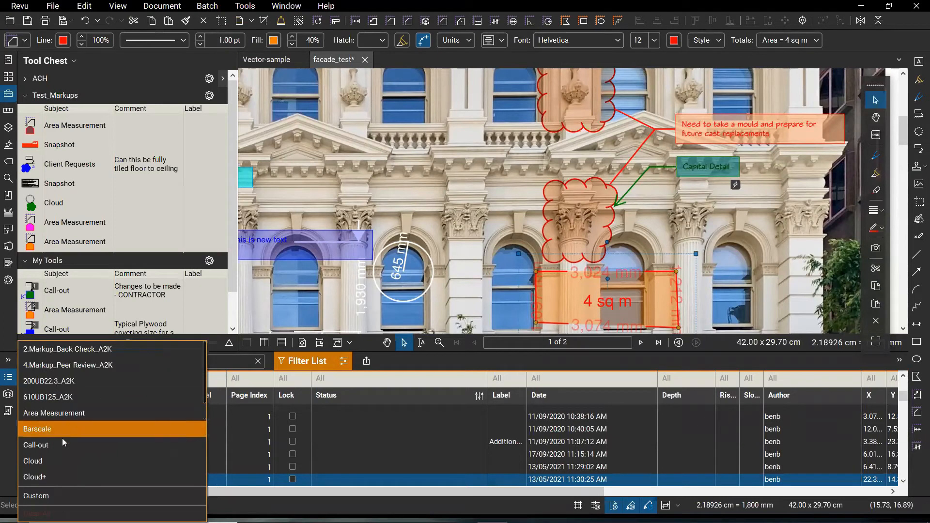
pyautogui.scroll(-2, 80, 454)
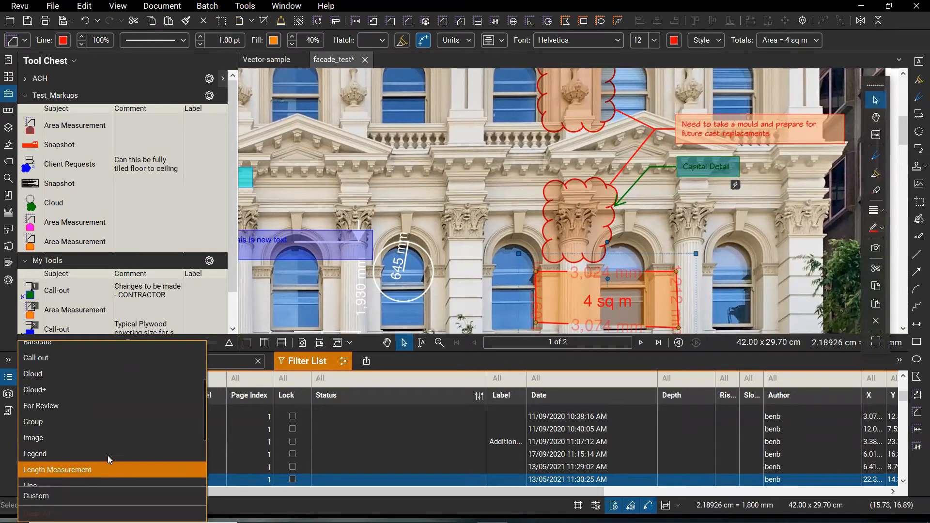
pyautogui.scroll(-2, 97, 462)
pyautogui.click(95, 463)
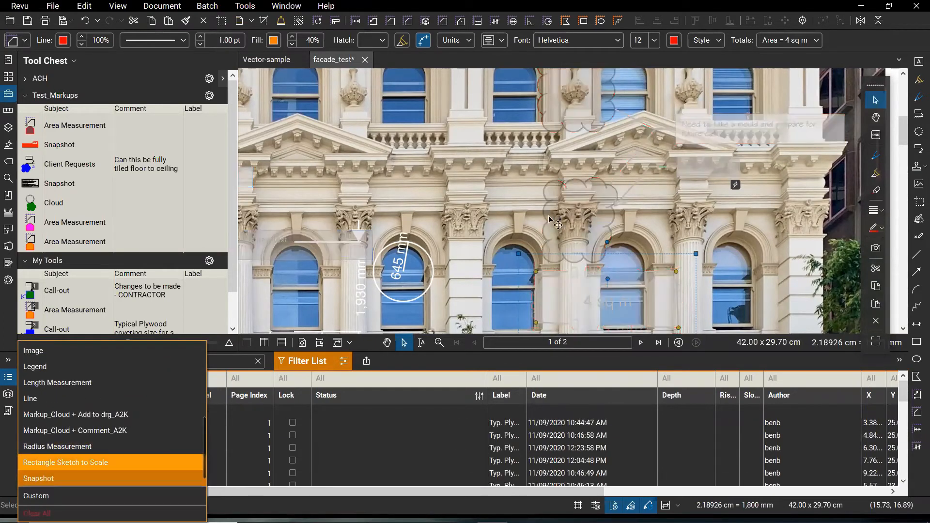
pyautogui.scroll(-1, 540, 209)
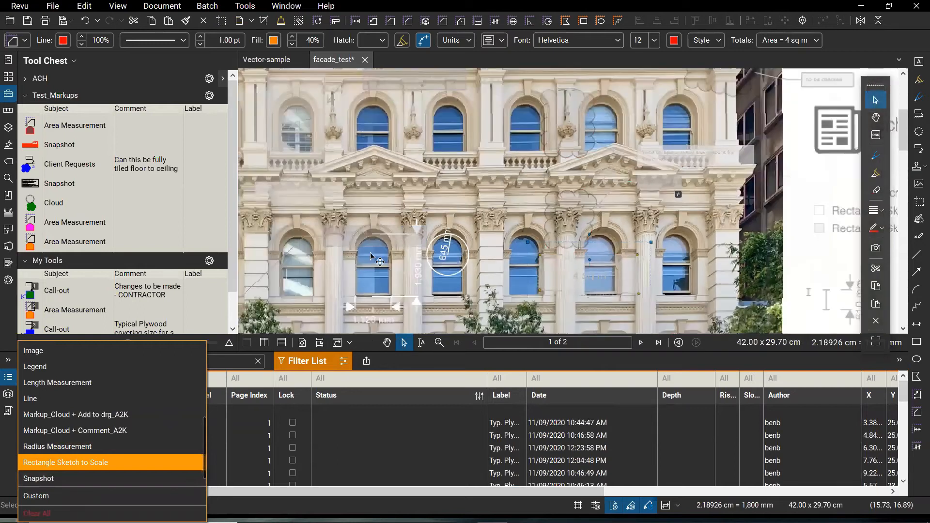
pyautogui.scroll(-1, 556, 220)
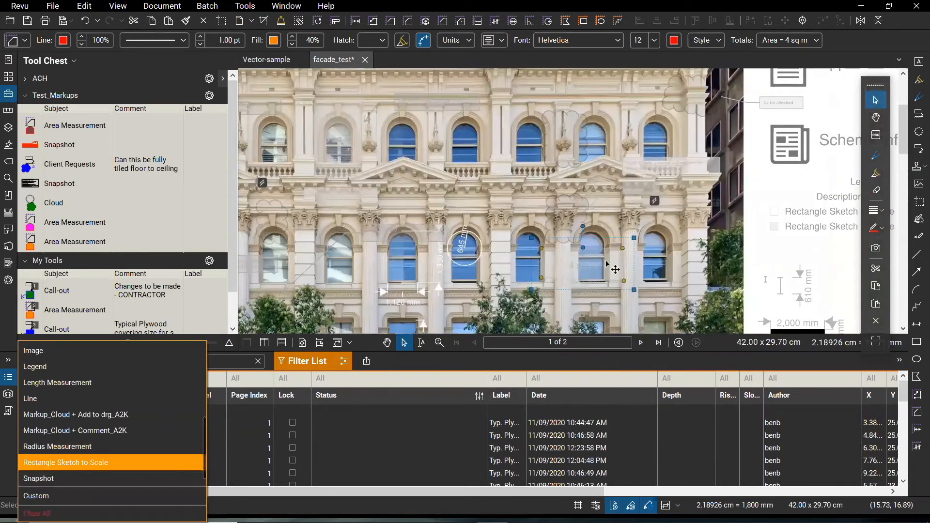
pyautogui.scroll(-1, 557, 271)
pyautogui.scroll(-1, 504, 316)
pyautogui.moveTo(504, 314); pyautogui.dragTo(529, 196)
pyautogui.scroll(3, 380, 240)
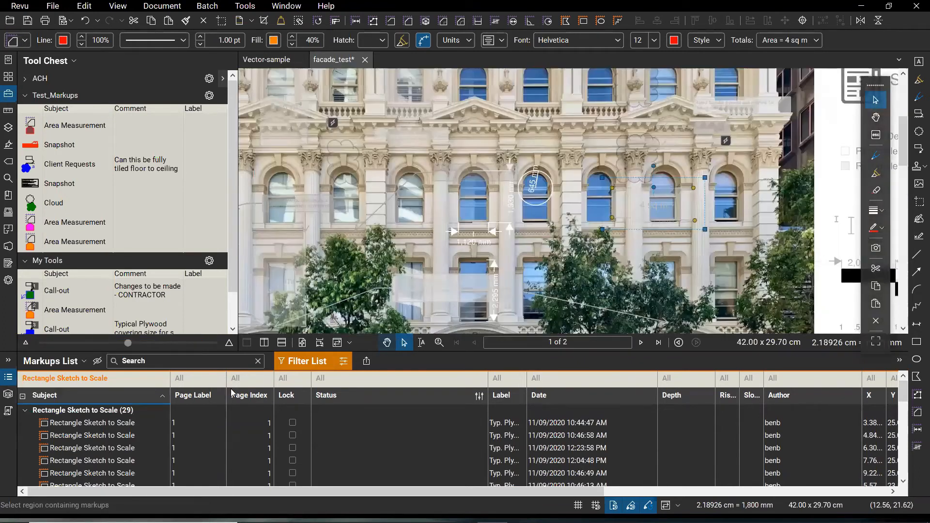
# Step: Turn off the Markups List filter, deselect the area measurement and hide the list
pyautogui.click(160, 381)
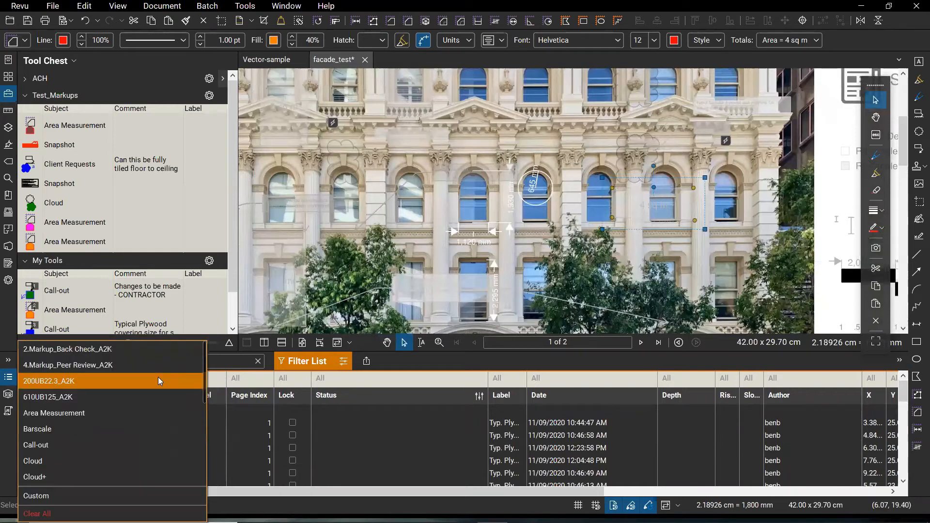
pyautogui.click(307, 361)
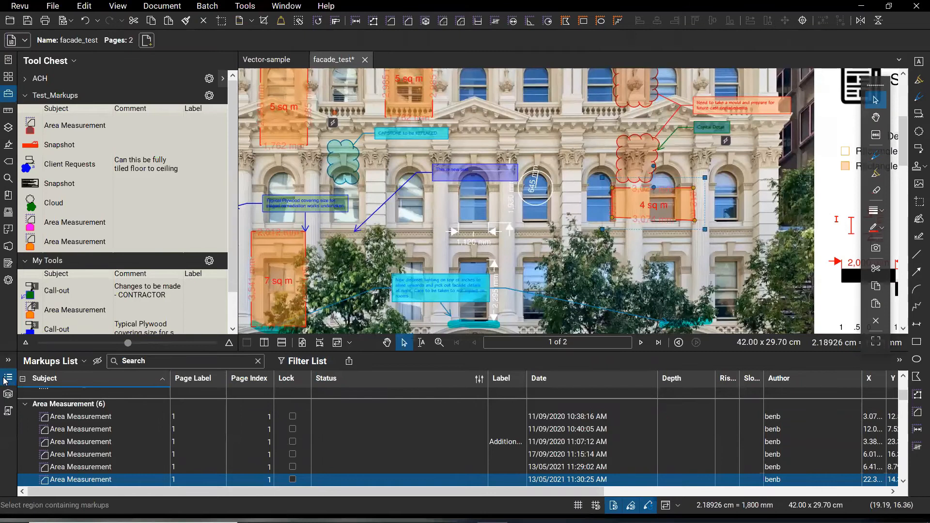
pyautogui.click(566, 212)
pyautogui.scroll(-1, 566, 211)
pyautogui.hotkey('alt', 'l')
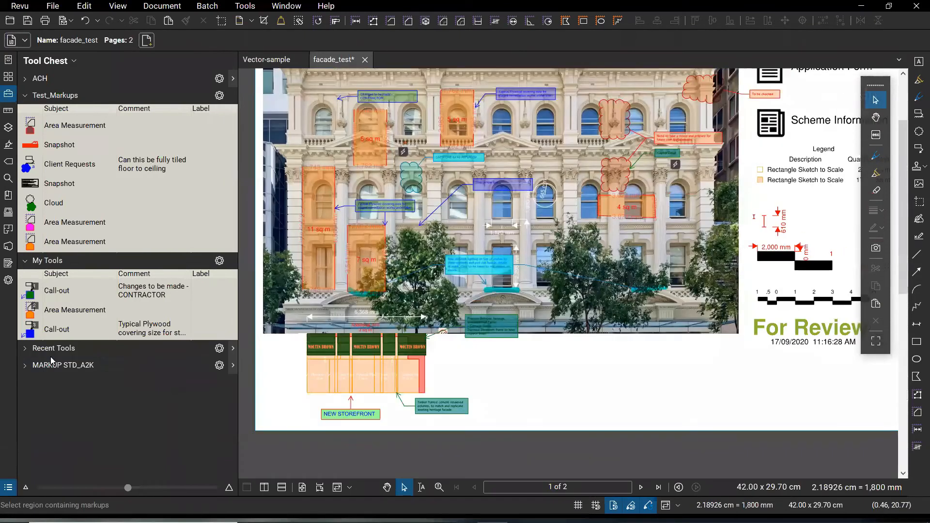
pyautogui.press('ctrl')
pyautogui.press('ctrl')
pyautogui.press('ctrl')
pyautogui.press('ctrl')
pyautogui.press('ctrl')
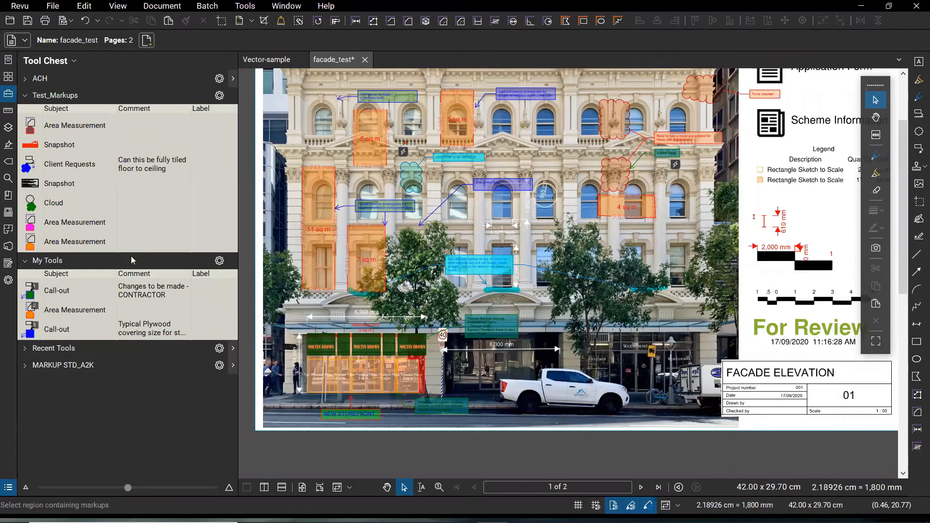
# Step: Save the My Tools tool set and export it to the Desktop as My Tools.btx
pyautogui.click(220, 261)
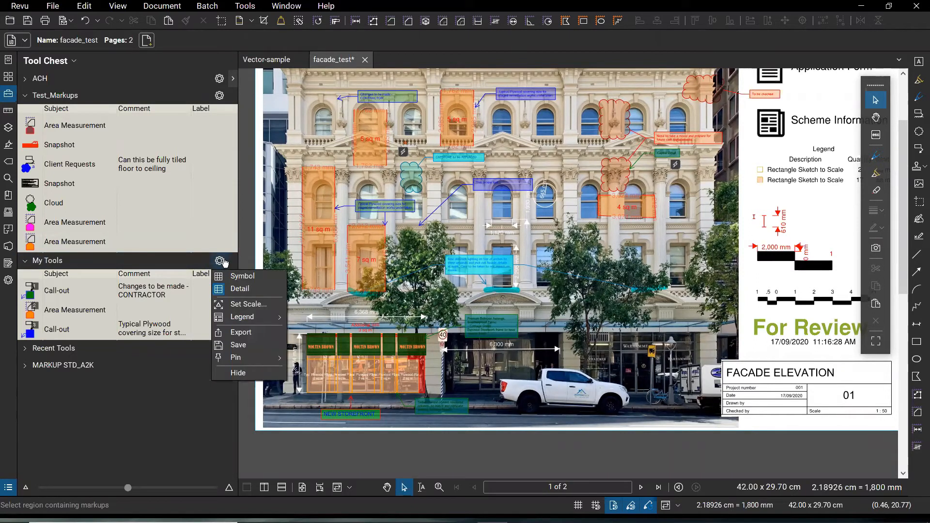
pyautogui.click(259, 334)
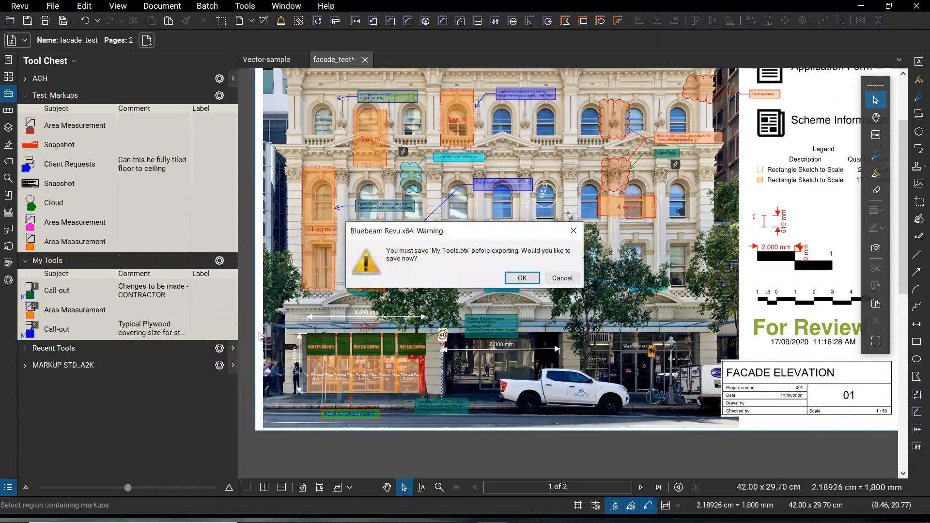
pyautogui.click(518, 277)
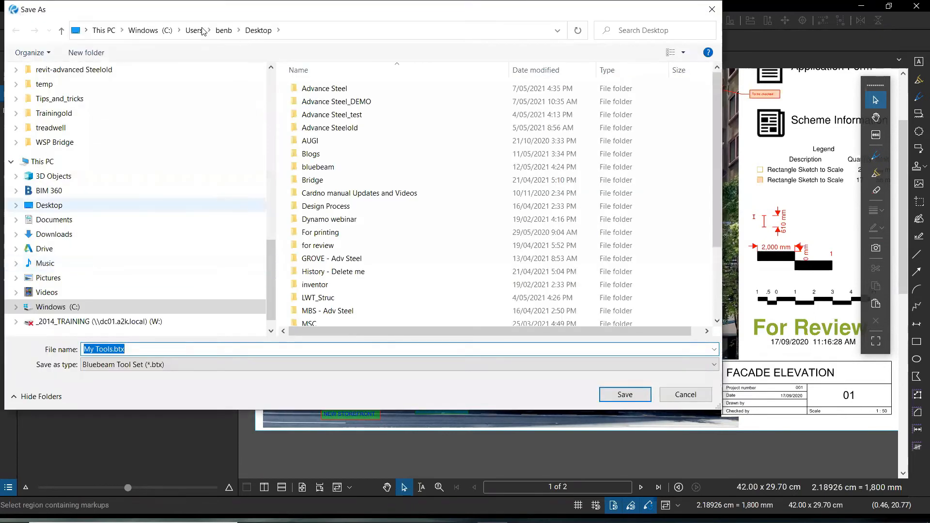
pyautogui.click(626, 392)
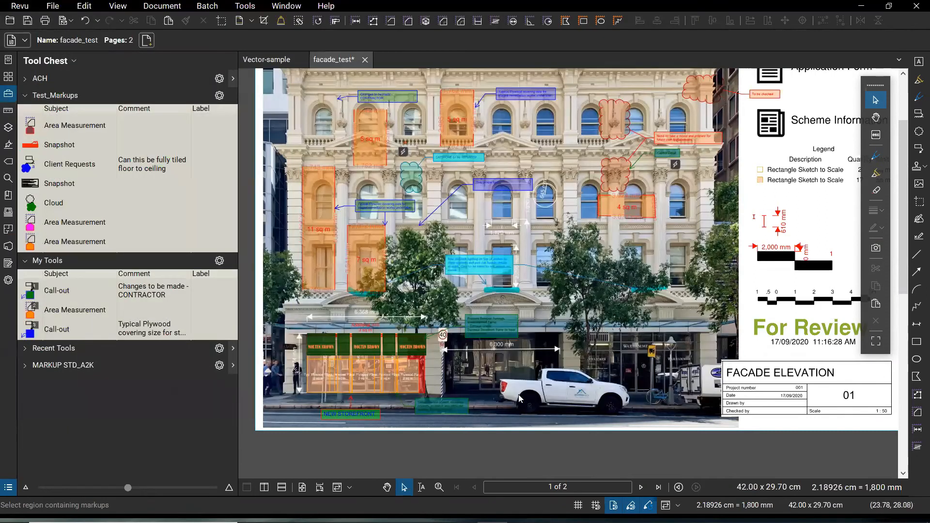
pyautogui.click(219, 261)
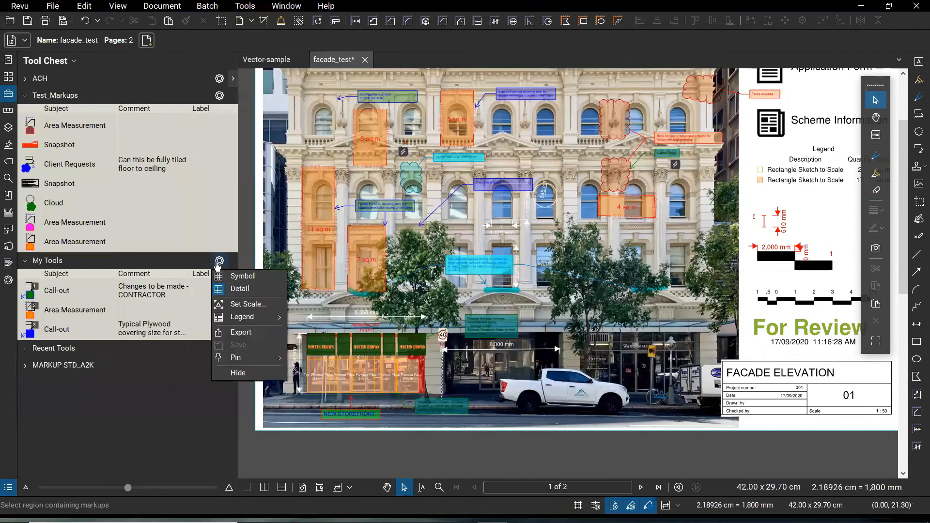
pyautogui.click(314, 449)
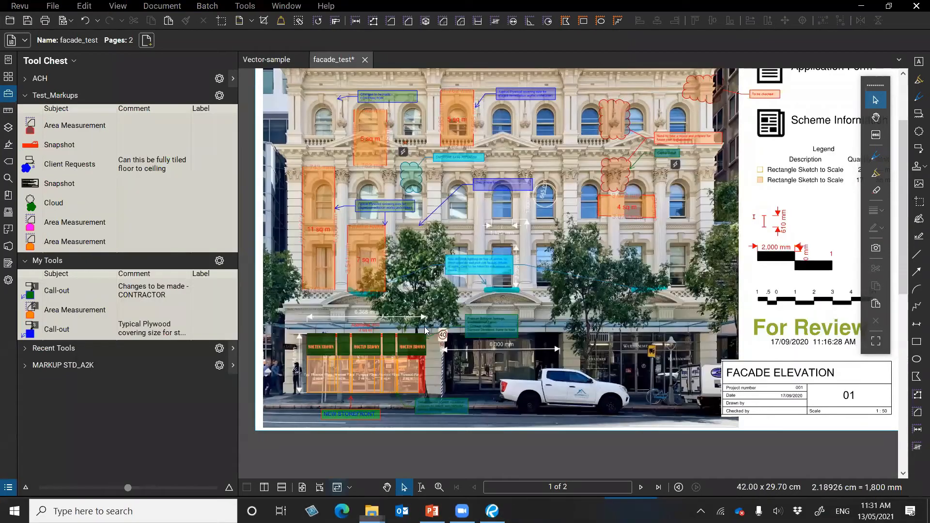
# Step: Switch to the Desktop folder in File Explorer and select the exported My Tools.btx file
pyautogui.click(340, 508)
pyautogui.scroll(-2, 267, 342)
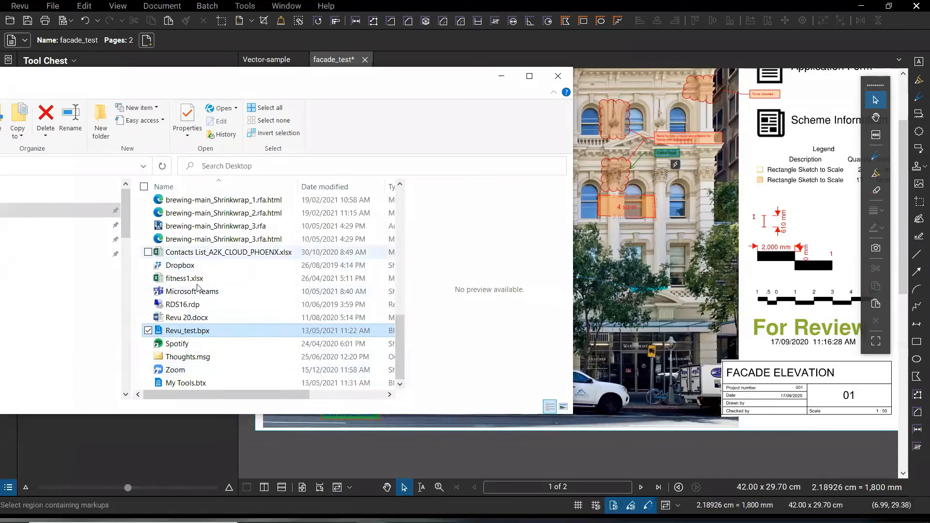
pyautogui.click(201, 385)
pyautogui.press('ctrl')
pyautogui.press('ctrl')
pyautogui.press('ctrl')
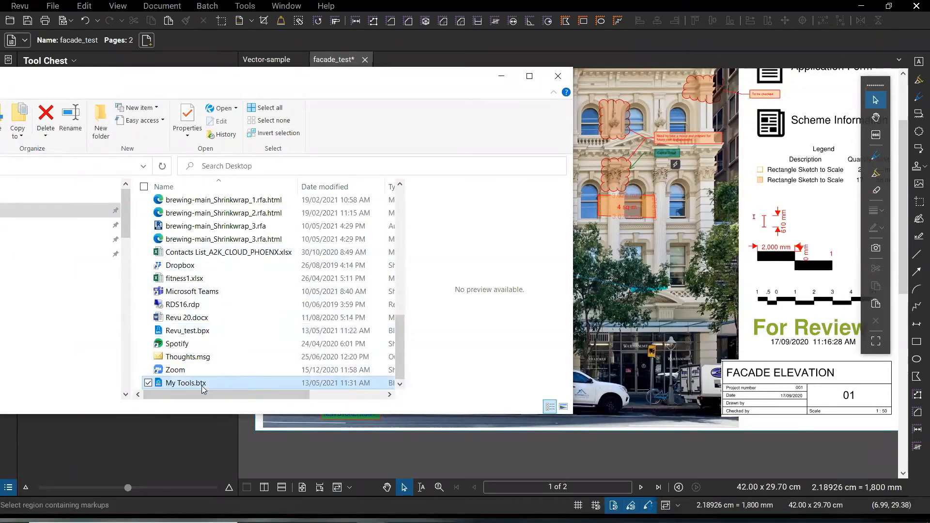
# Step: Open the properties of My Tools.btx and bring up its security permissions for editing
pyautogui.rightClick(205, 383)
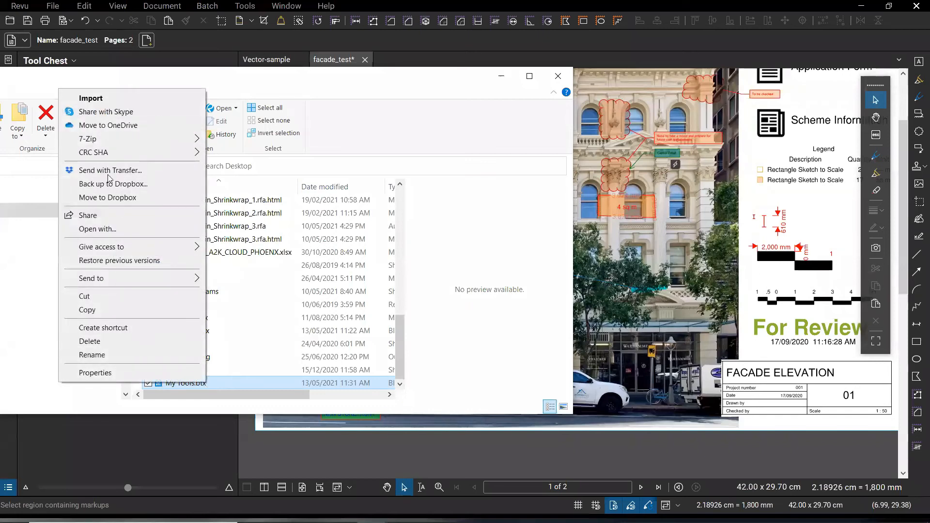
pyautogui.click(113, 377)
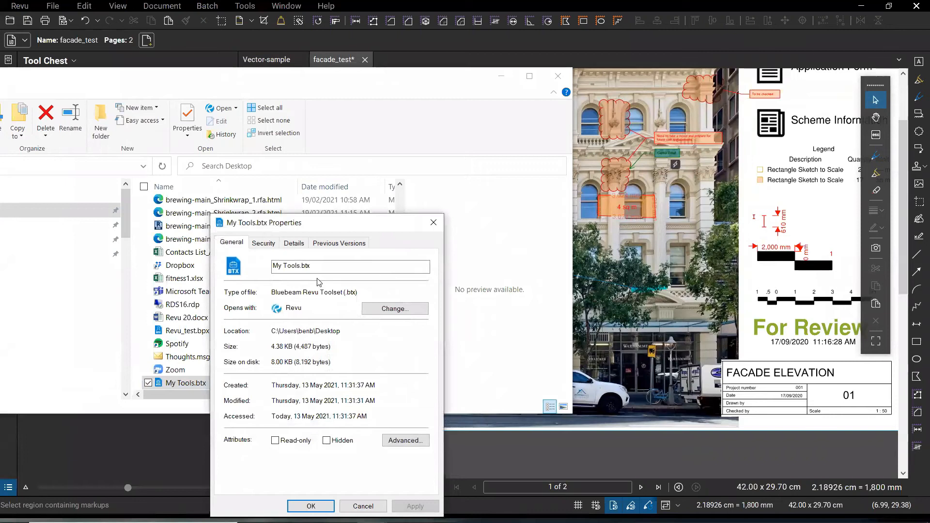
pyautogui.click(264, 244)
pyautogui.click(402, 353)
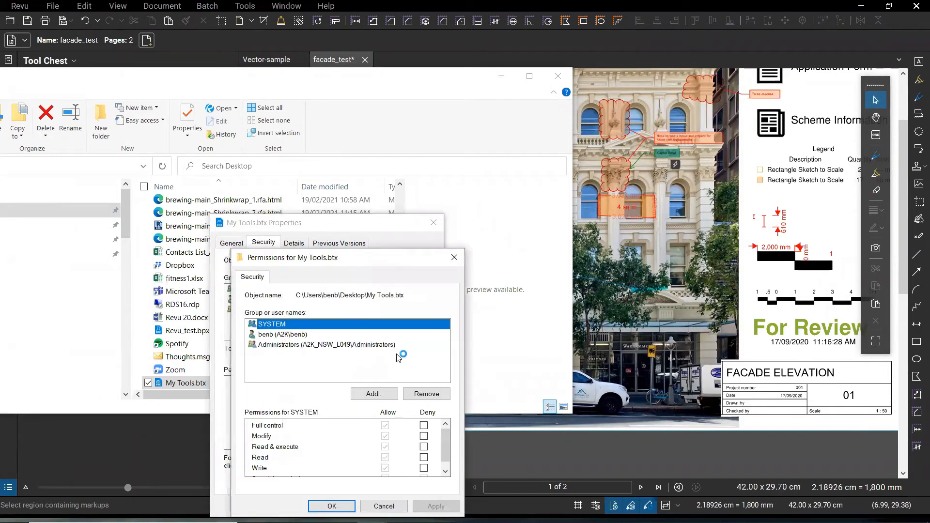
# Step: Try to deny Full control of My Tools.btx for SYSTEM, the personal user account and Administrators
pyautogui.click(316, 346)
pyautogui.click(289, 331)
pyautogui.click(289, 325)
pyautogui.click(424, 425)
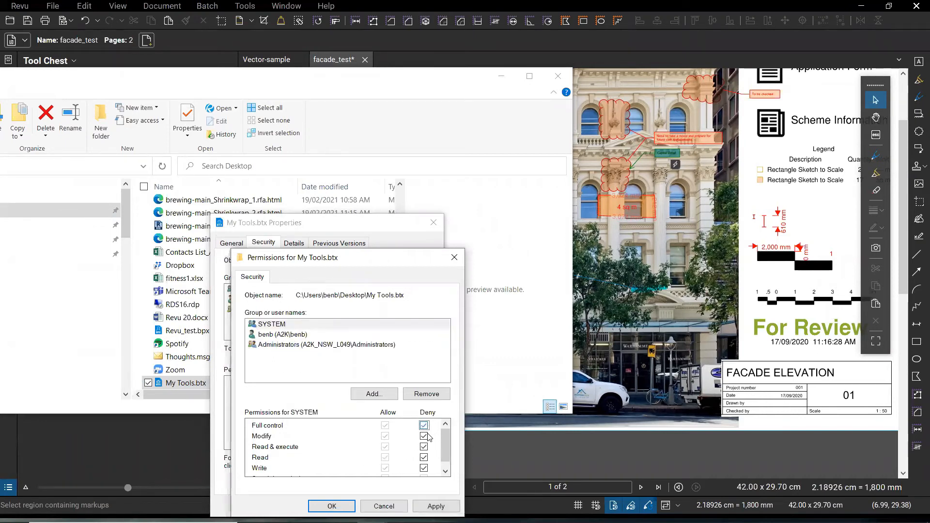
pyautogui.click(300, 335)
pyautogui.click(424, 424)
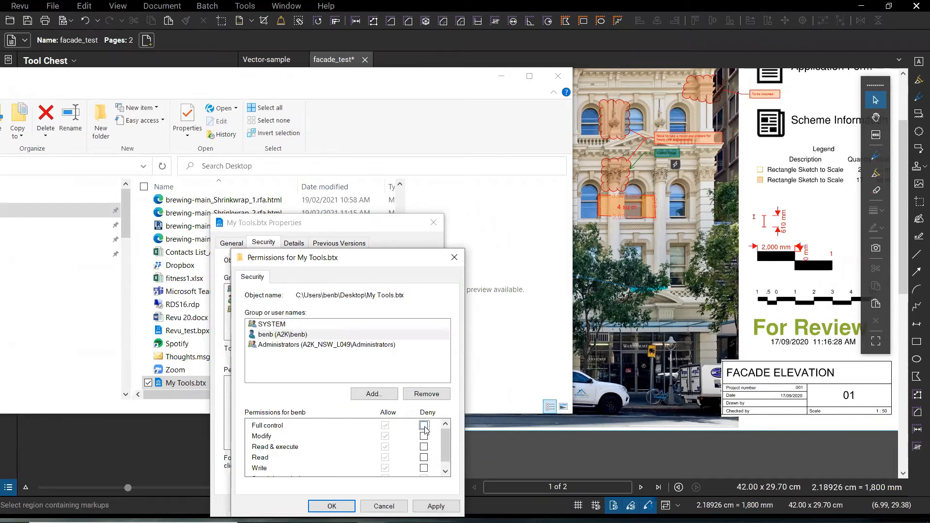
pyautogui.click(300, 346)
pyautogui.click(424, 426)
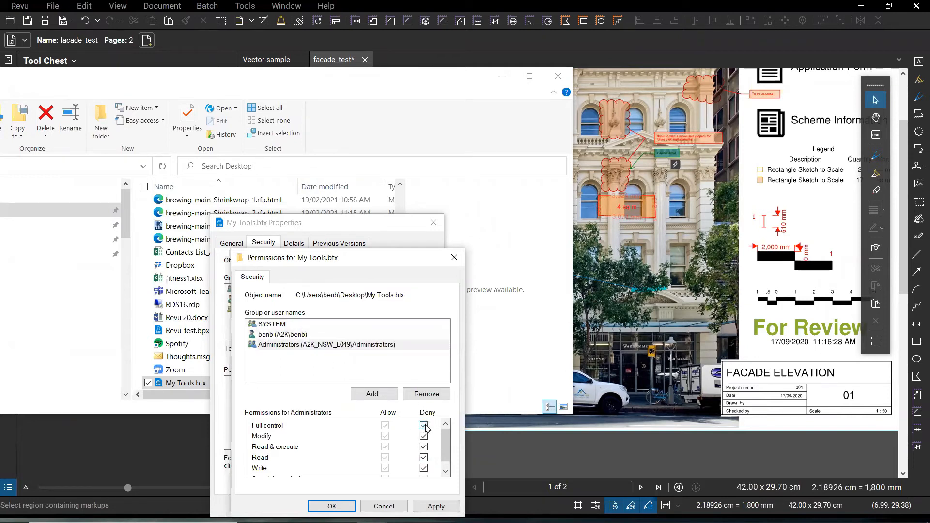
# Step: Leave only Write denied for the Administrators group, submit the permissions and decline the security confirmation
pyautogui.click(427, 459)
pyautogui.click(424, 457)
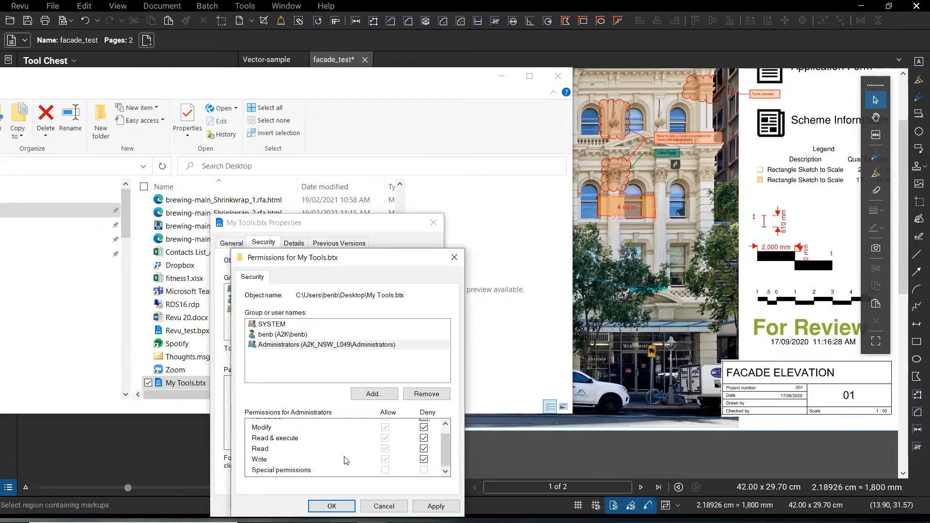
pyautogui.moveTo(447, 449); pyautogui.dragTo(451, 454)
pyautogui.click(423, 448)
pyautogui.click(331, 506)
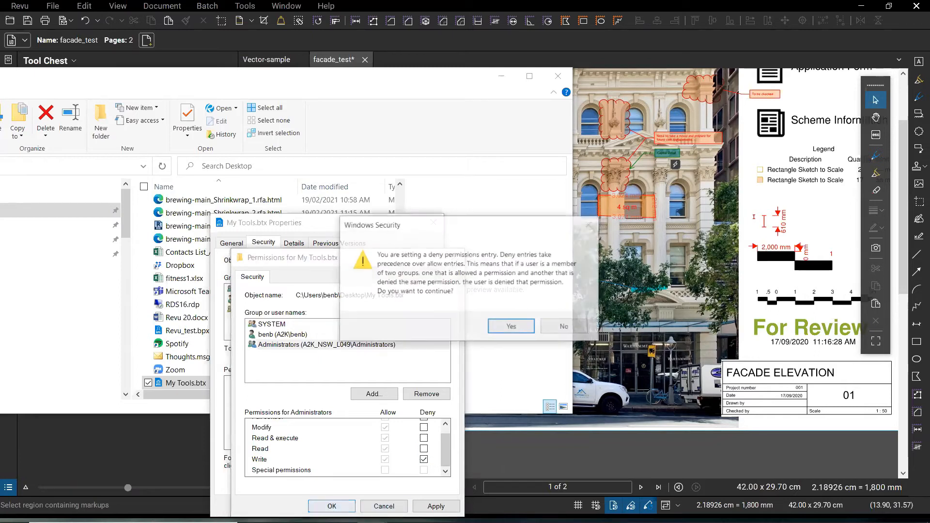
pyautogui.click(564, 327)
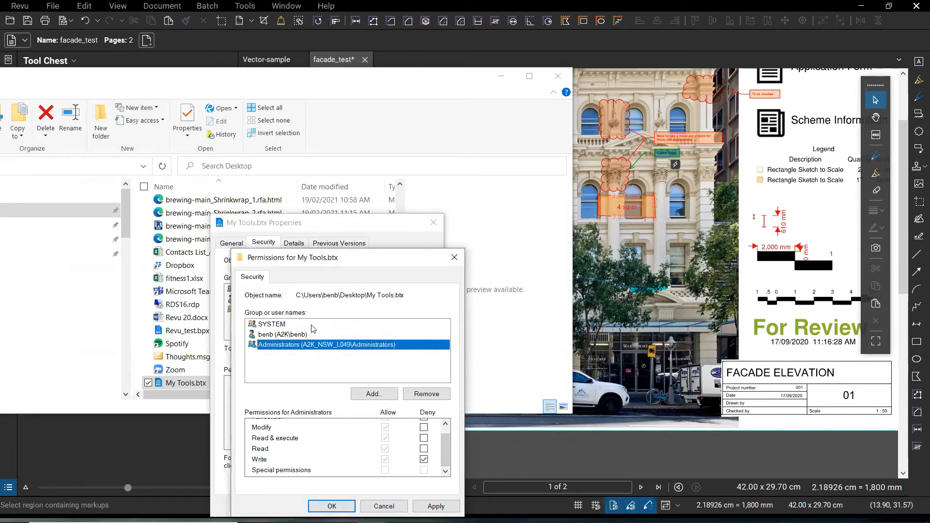
# Step: Clear SYSTEM's denied permissions down to Write, then cancel the permissions and file properties and minimise File Explorer
pyautogui.click(312, 324)
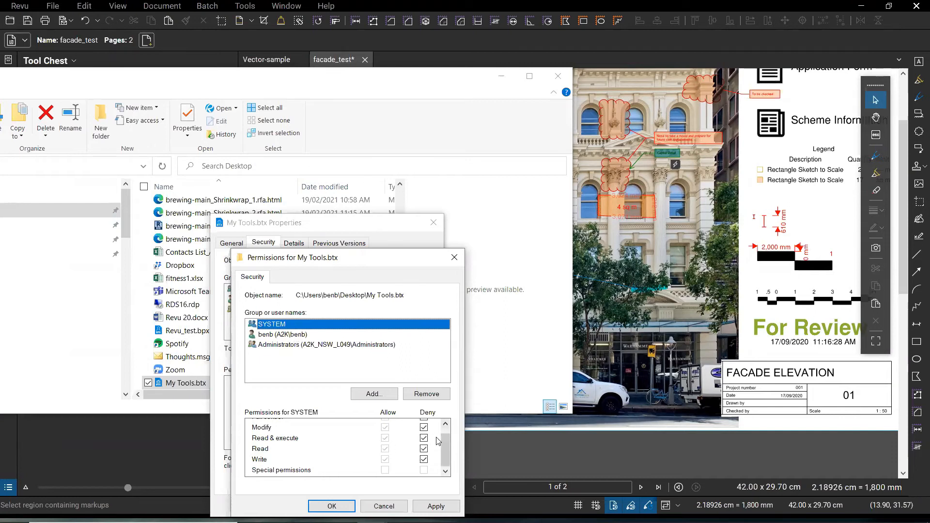
pyautogui.click(445, 424)
pyautogui.click(424, 426)
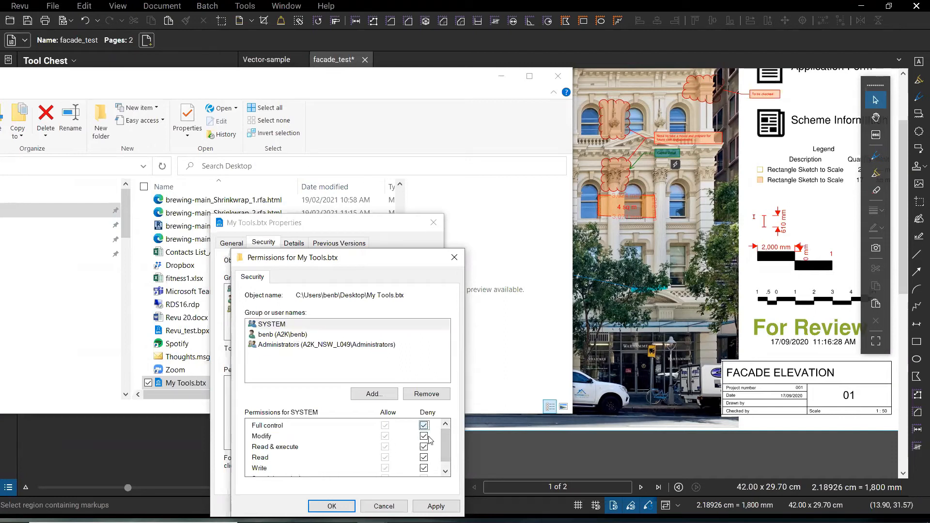
pyautogui.click(425, 449)
pyautogui.click(424, 425)
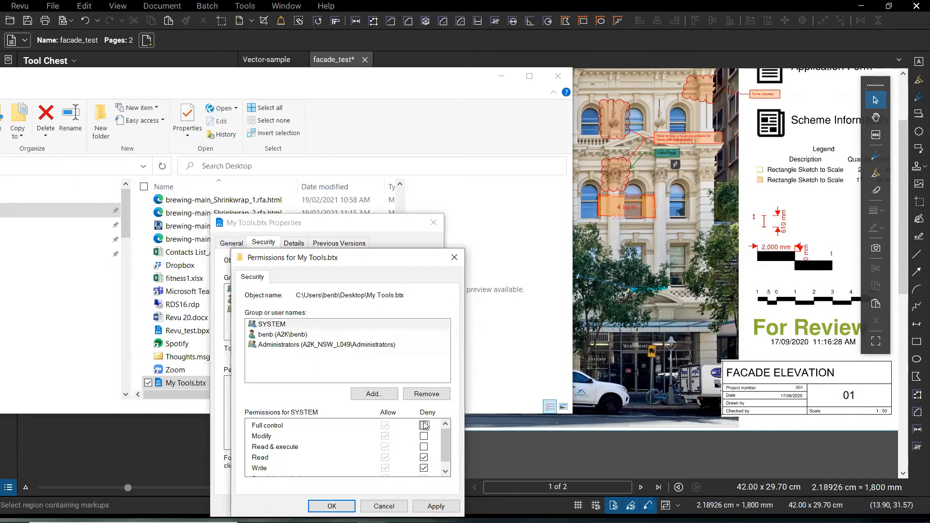
pyautogui.click(424, 457)
pyautogui.click(384, 506)
pyautogui.click(363, 506)
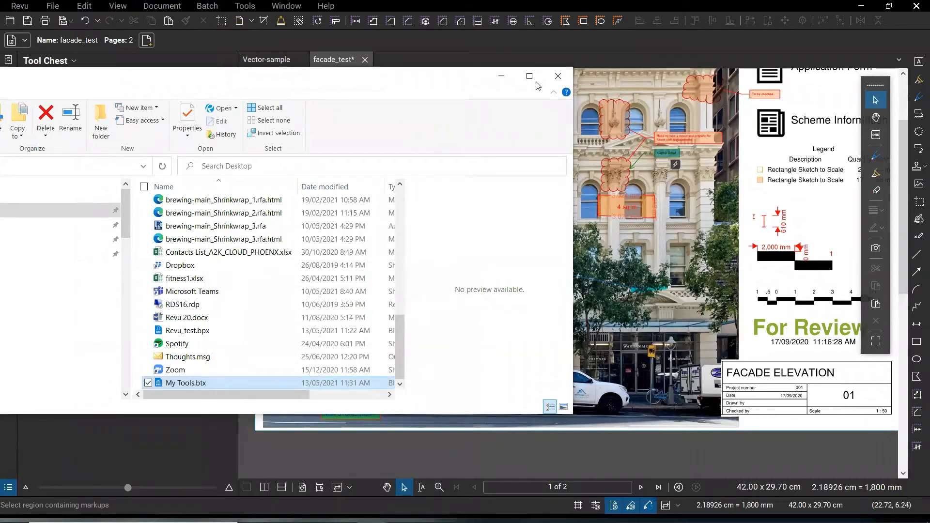
pyautogui.click(502, 77)
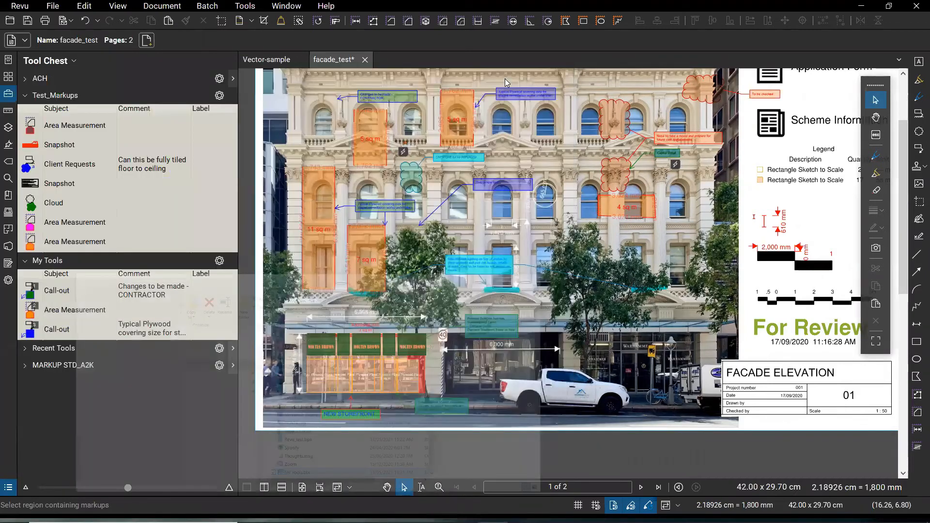
pyautogui.click(211, 267)
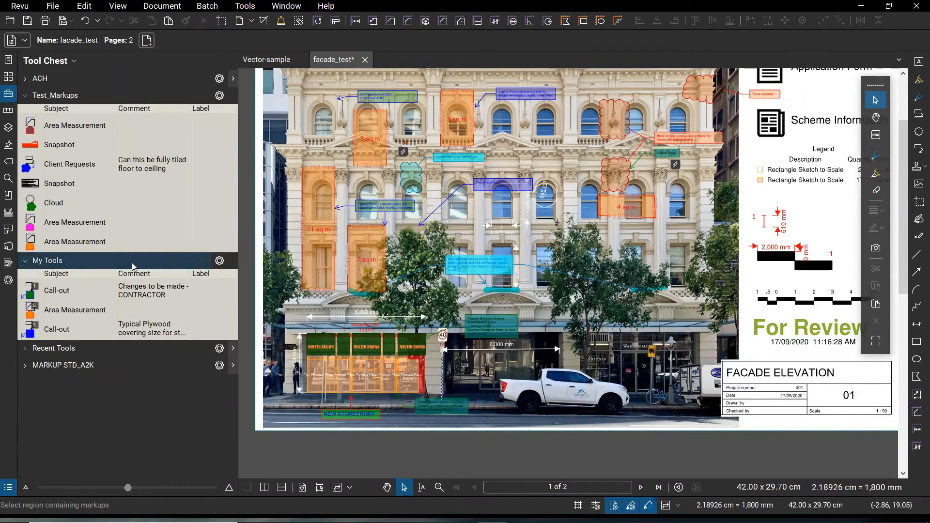
pyautogui.press('ctrl')
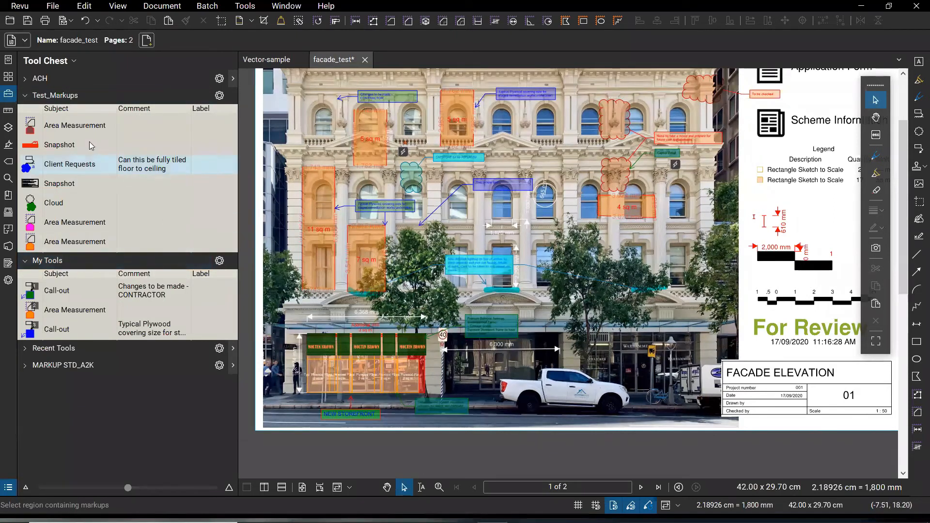
pyautogui.click(59, 183)
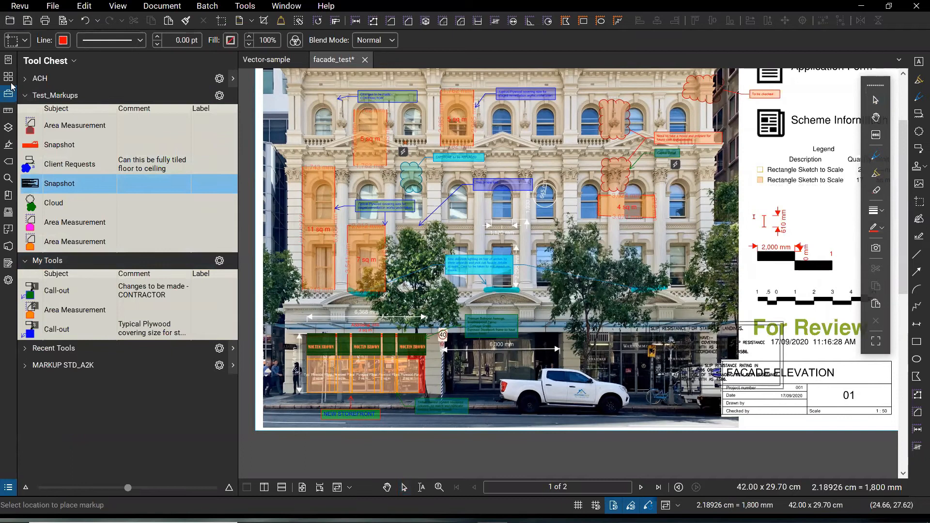
pyautogui.press('Escape')
# Step: Examine the list of available Tool Chest tool sets and the list of saved profiles
pyautogui.click(70, 70)
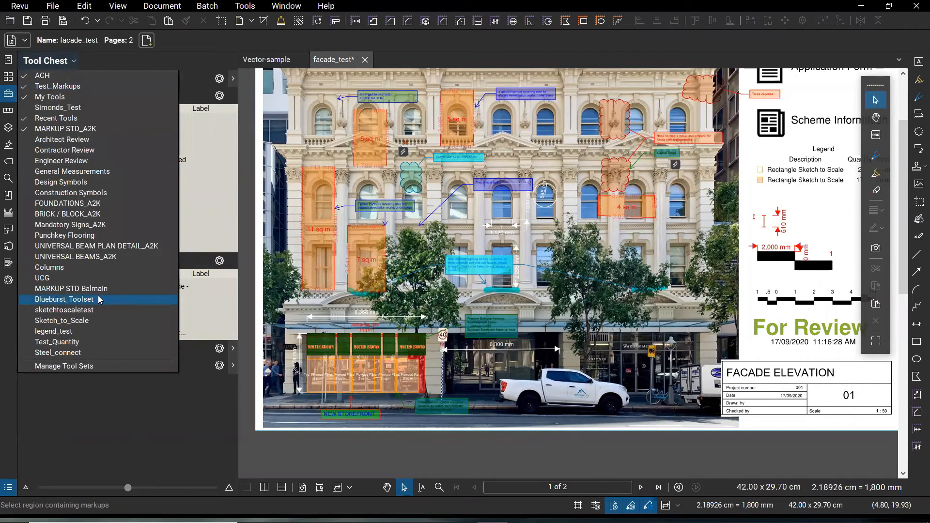
pyautogui.click(206, 278)
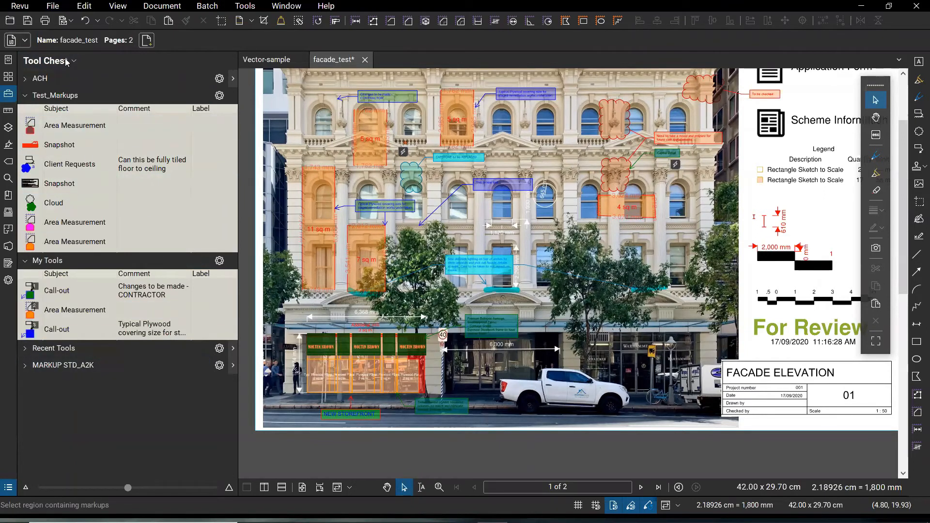
pyautogui.click(28, 6)
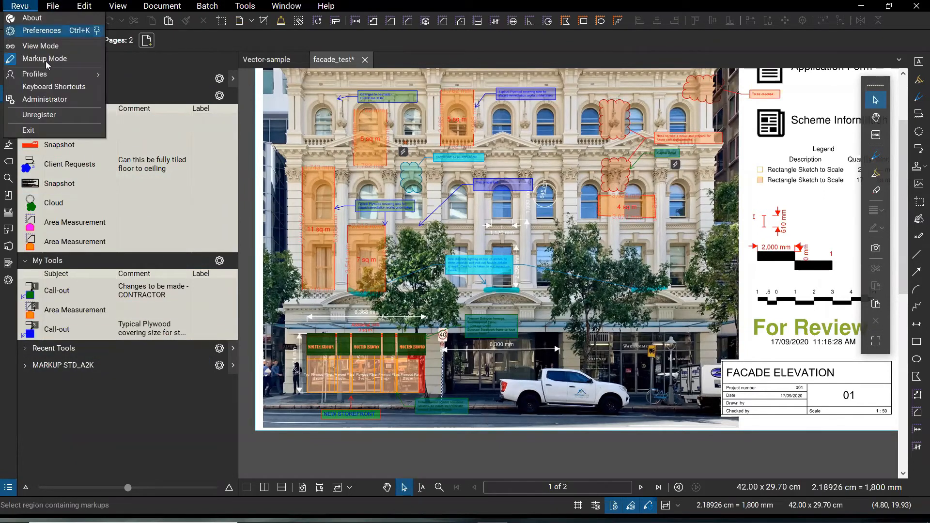
pyautogui.moveTo(51, 76)
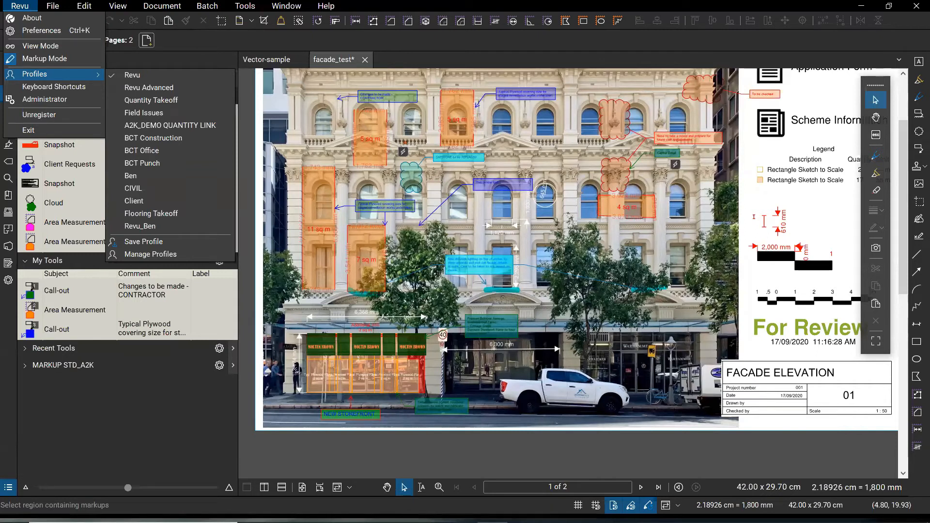
pyautogui.press('super')
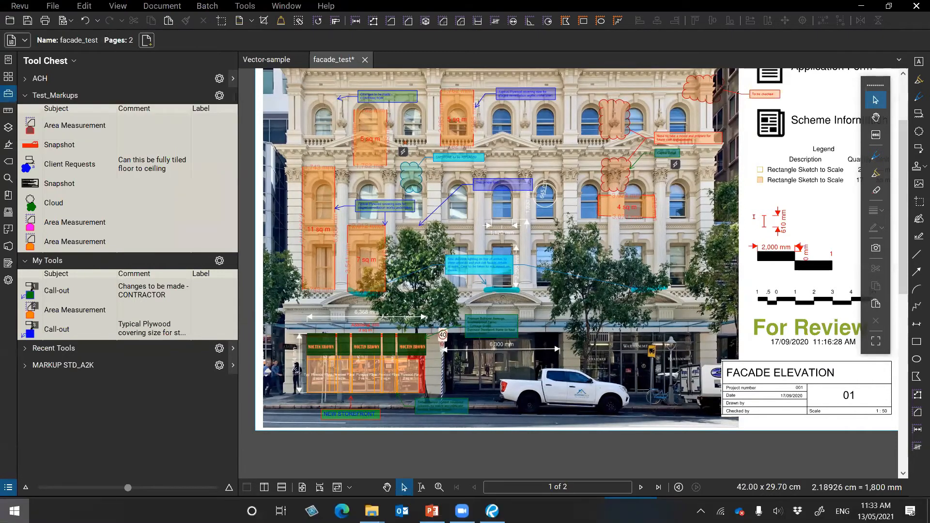
pyautogui.press('super')
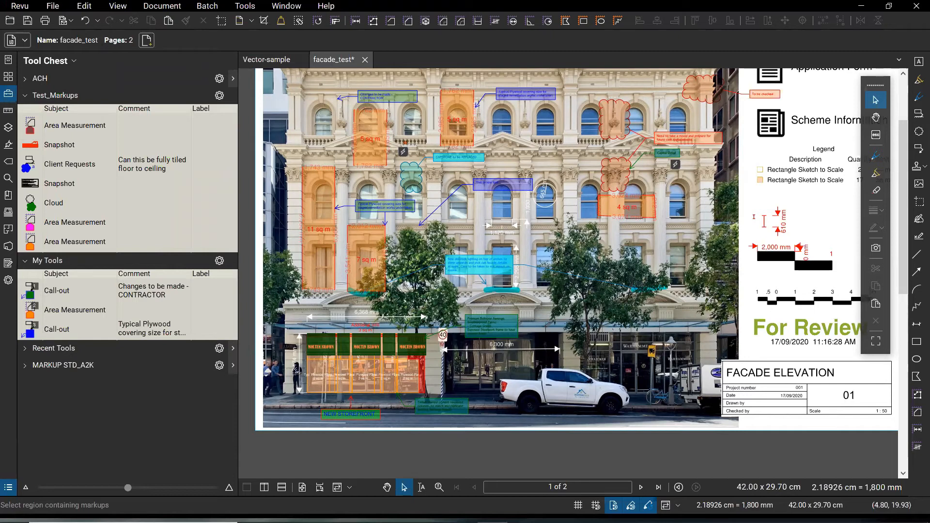
pyautogui.click(321, 6)
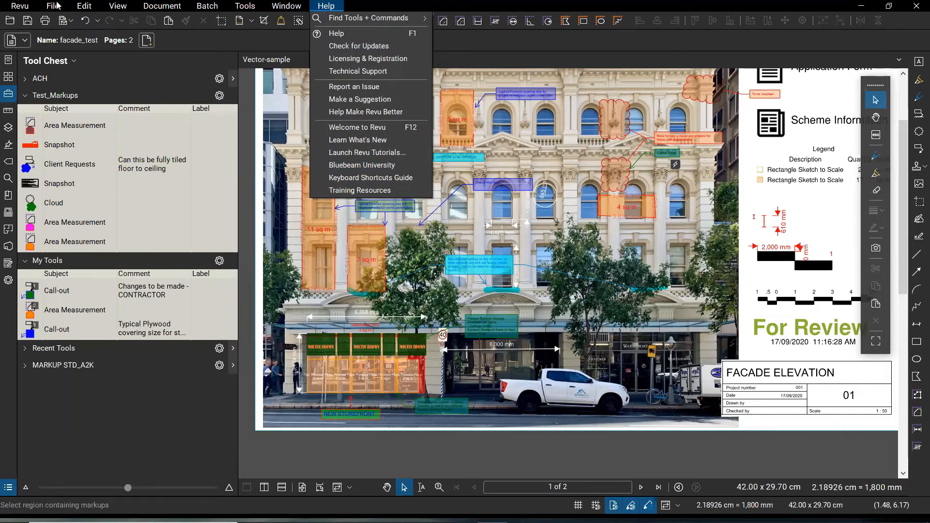
pyautogui.click(192, 107)
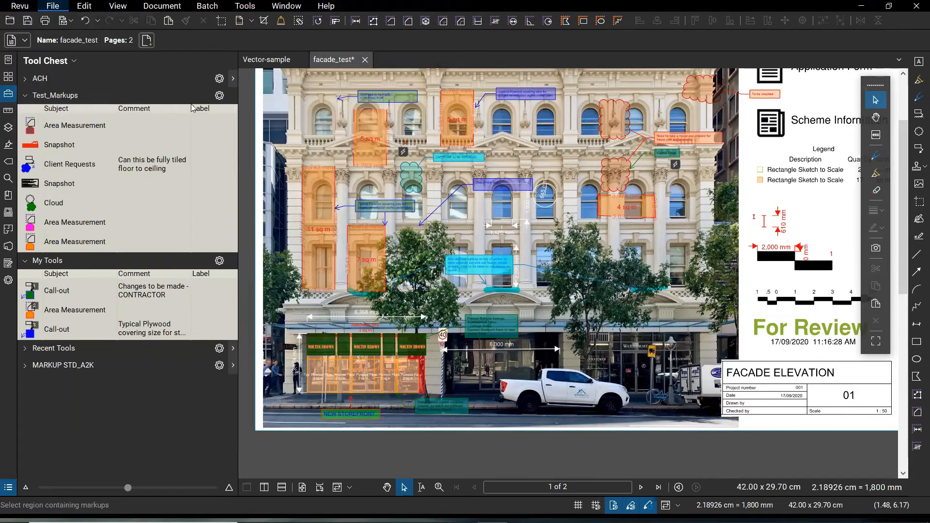
# Step: Look at the export save options for the Test_Markups tool set and cancel without saving a file
pyautogui.click(219, 95)
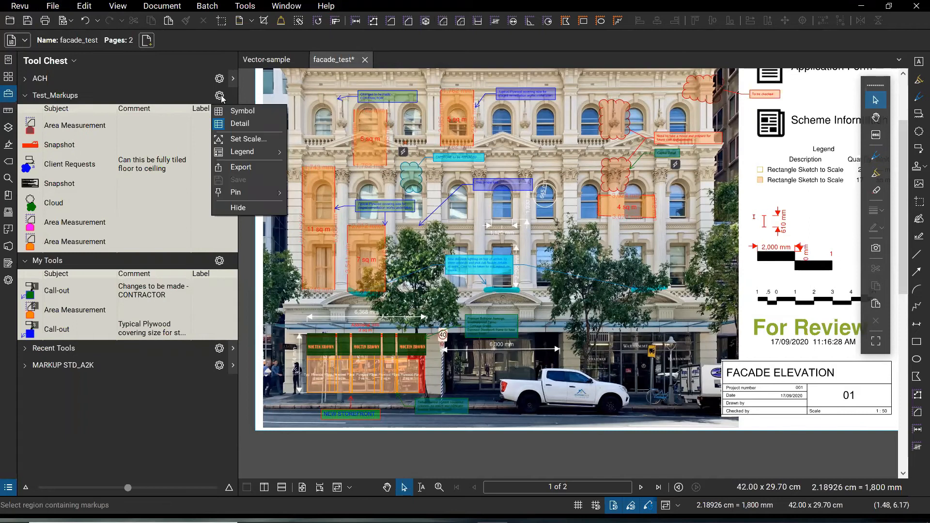
pyautogui.click(246, 168)
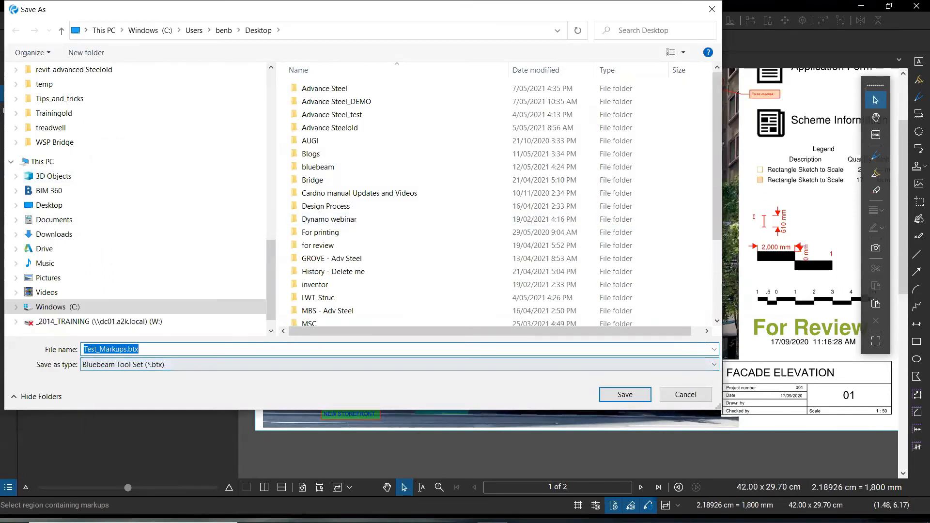
pyautogui.click(686, 394)
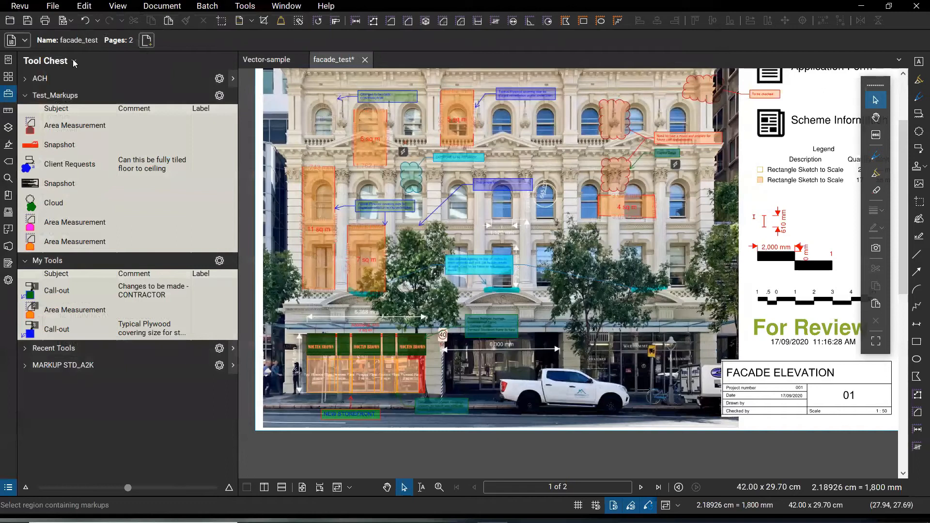
# Step: Open Manage Tool Sets to review the listed tool sets and the import option, and close the dialog
pyautogui.click(75, 62)
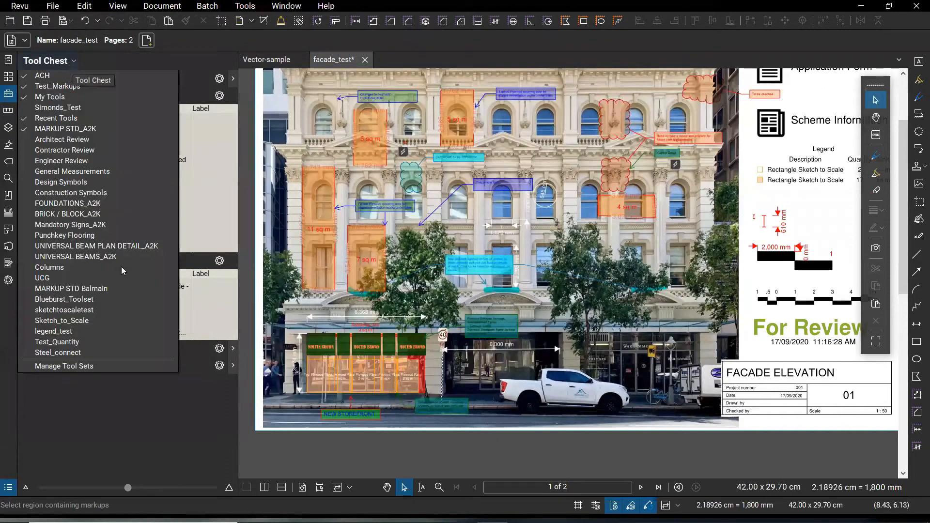
pyautogui.click(95, 367)
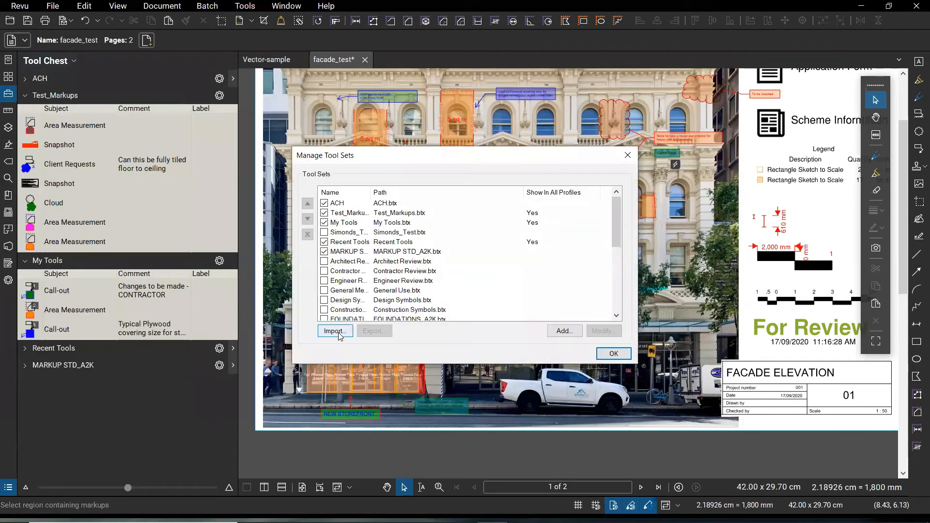
pyautogui.press('ctrl')
pyautogui.press('ctrl')
pyautogui.press('ctrl')
pyautogui.click(627, 155)
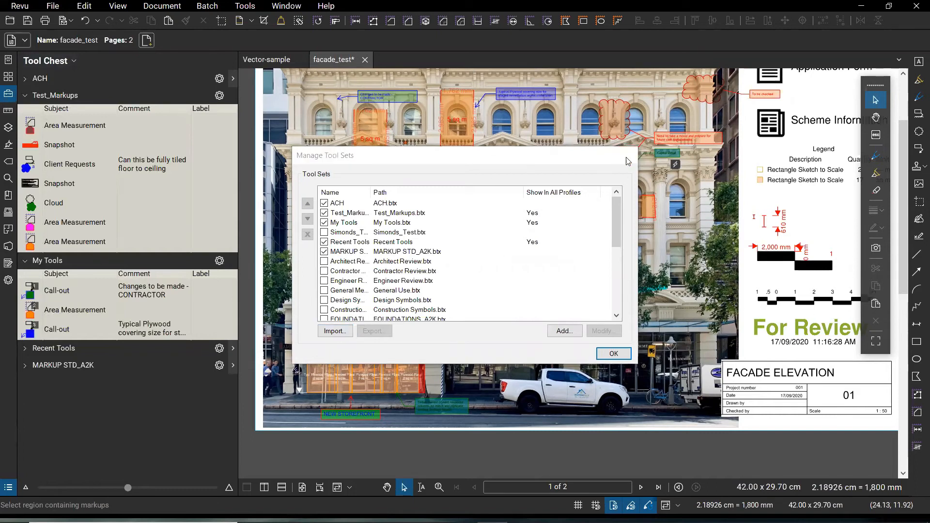
# Step: Switch to Microsoft Edge and open the Bluebeam Revu 20 Deployment Guide support article
pyautogui.click(342, 512)
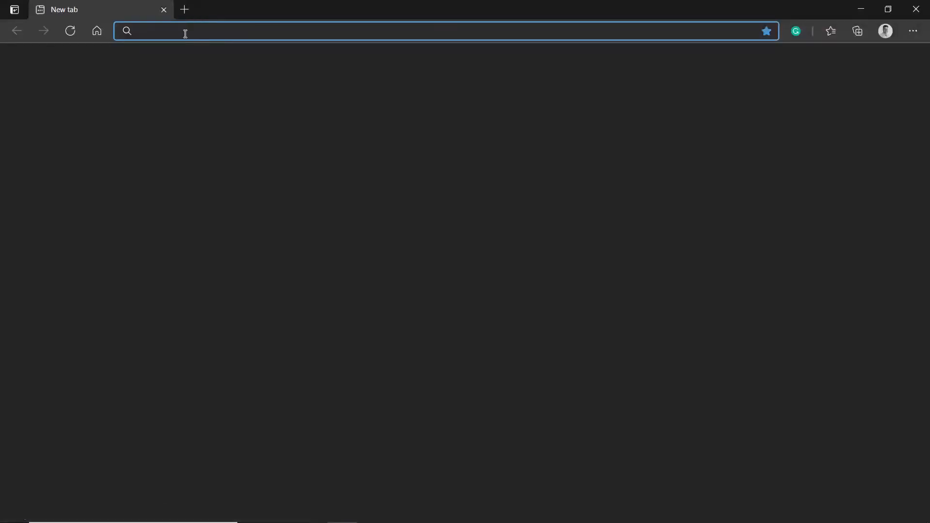
pyautogui.write('deplo')
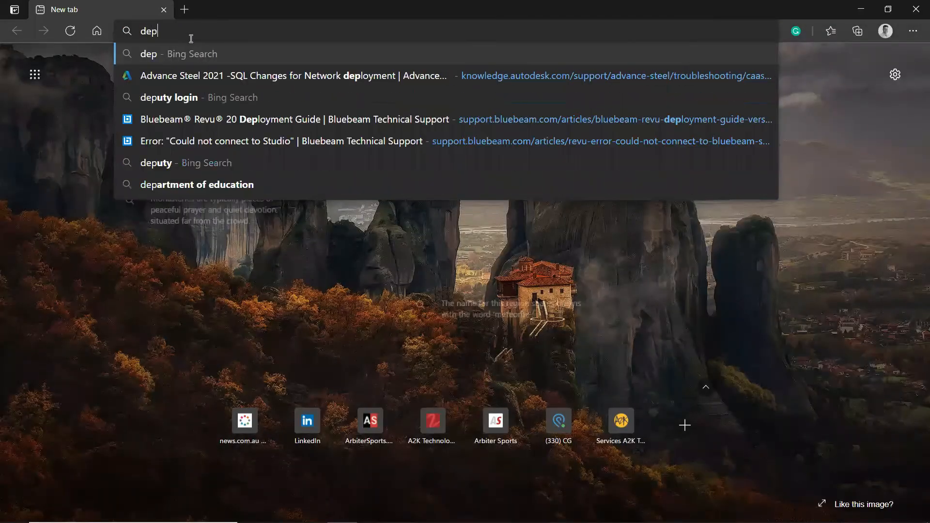
pyautogui.click(360, 120)
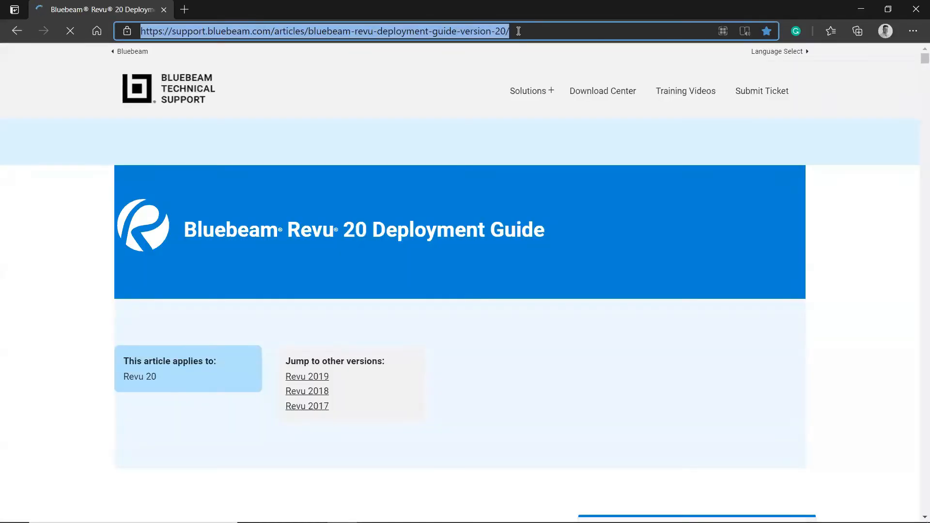
pyautogui.hotkey('alt', 'Tab')
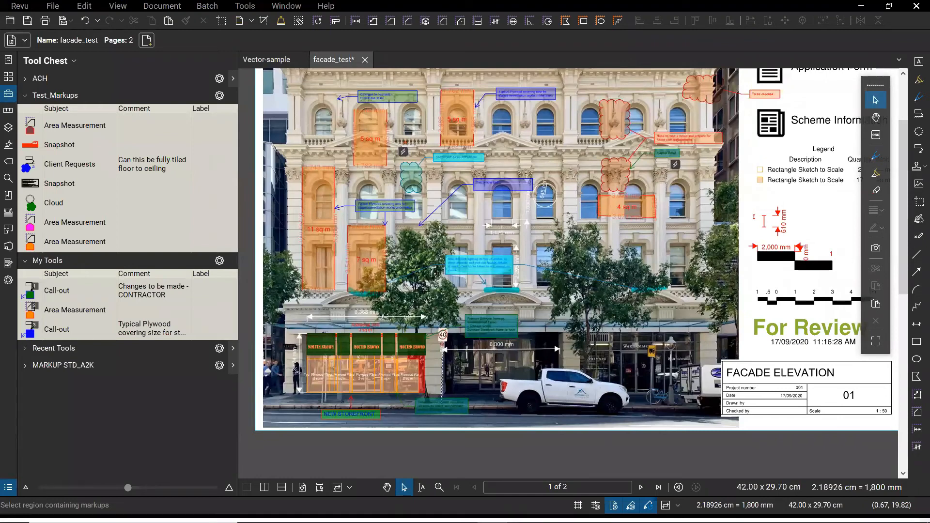
pyautogui.hotkey('alt', 'Tab')
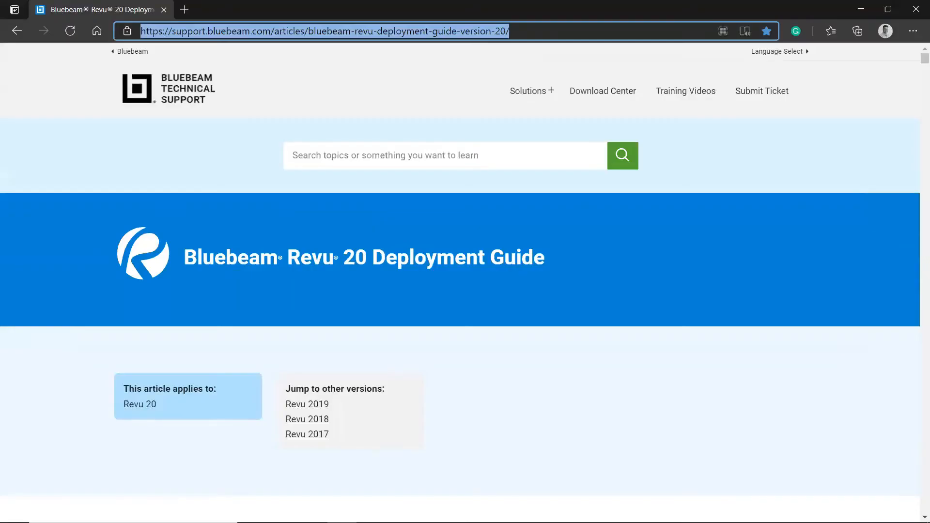
# Step: Examine the Deployment Guide's sections on MSI download packages, deployment planning, deployment tools, authorization and the Revu MSI properties
pyautogui.scroll(-7, 376, 339)
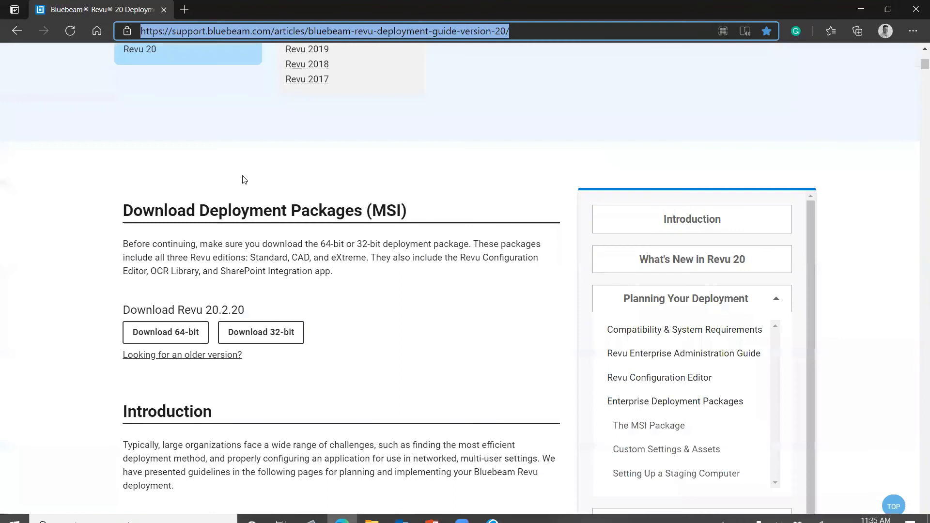
pyautogui.scroll(-5, 262, 201)
pyautogui.scroll(3, 348, 141)
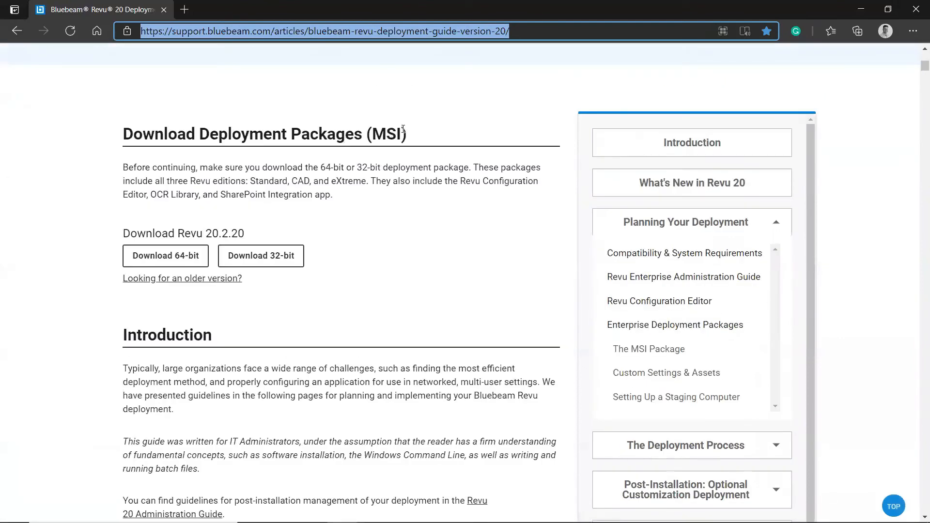
pyautogui.press('ctrl')
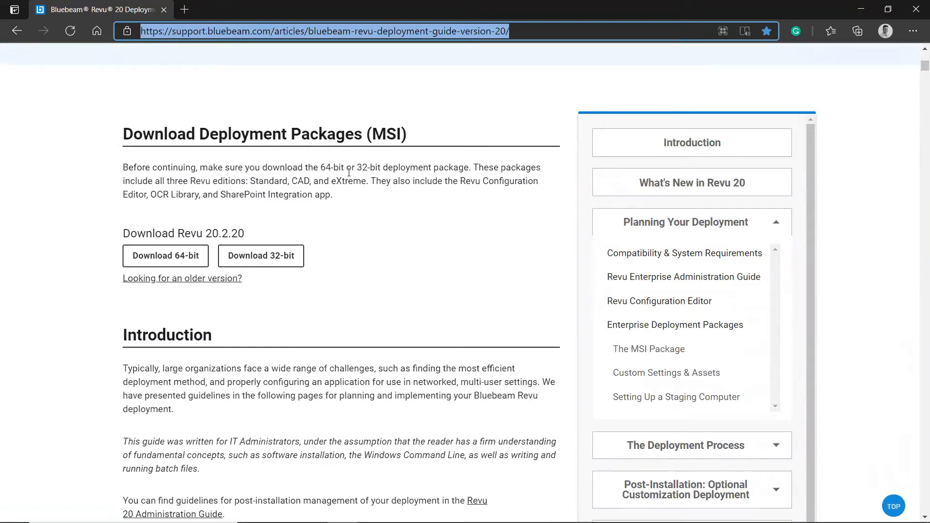
pyautogui.scroll(-7, 349, 172)
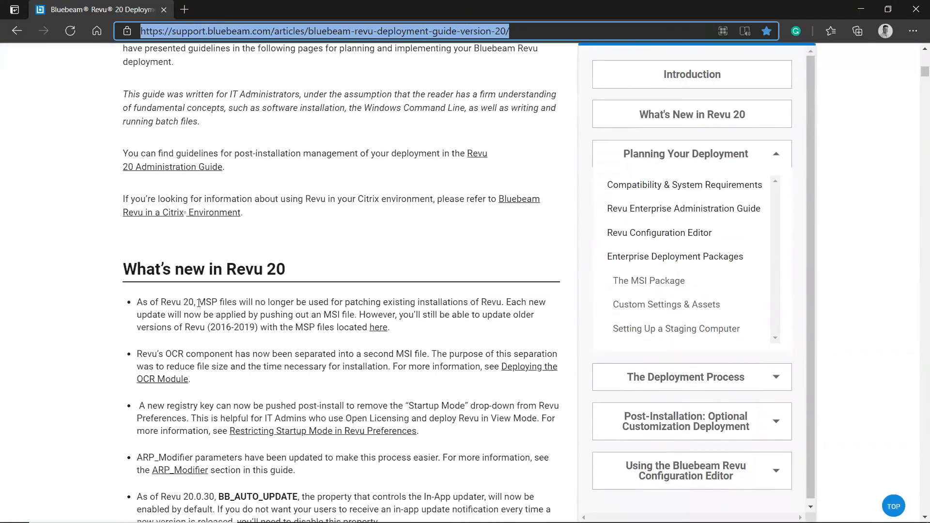
pyautogui.scroll(-18, 297, 292)
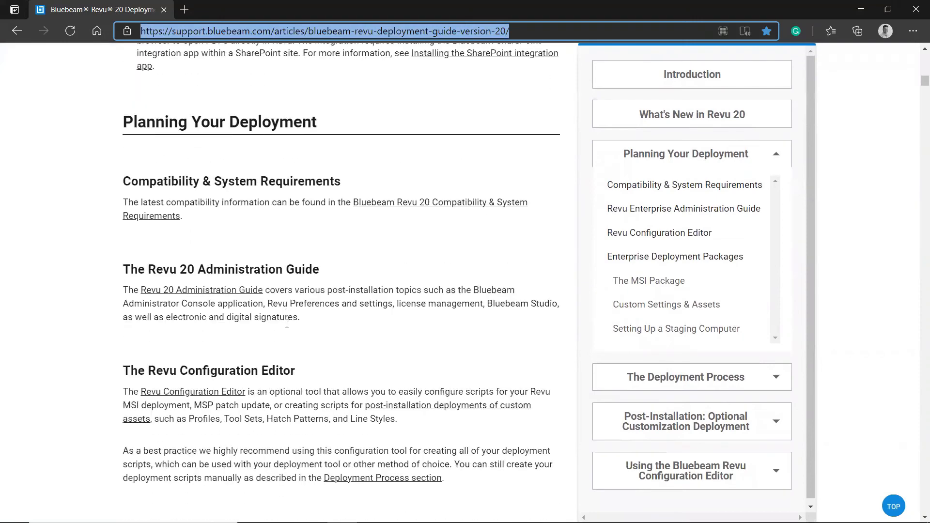
pyautogui.scroll(-10, 287, 323)
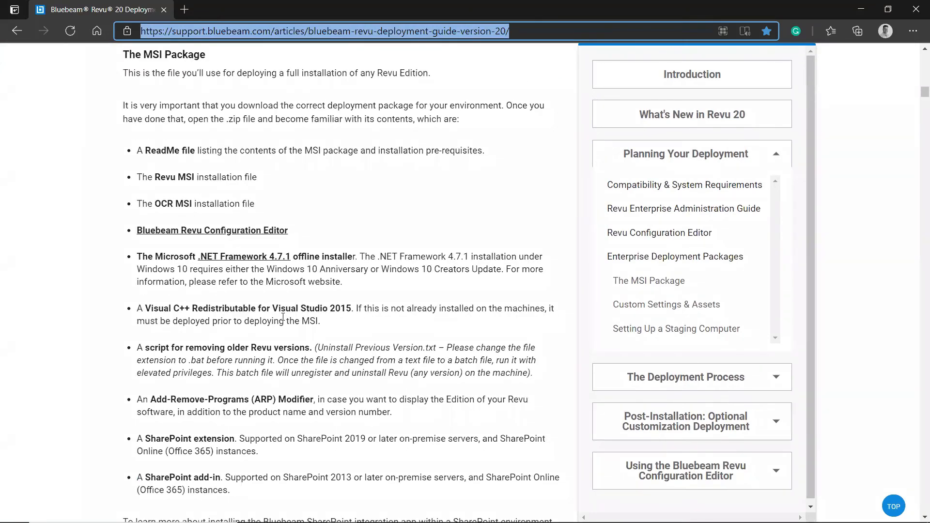
pyautogui.scroll(-7, 283, 317)
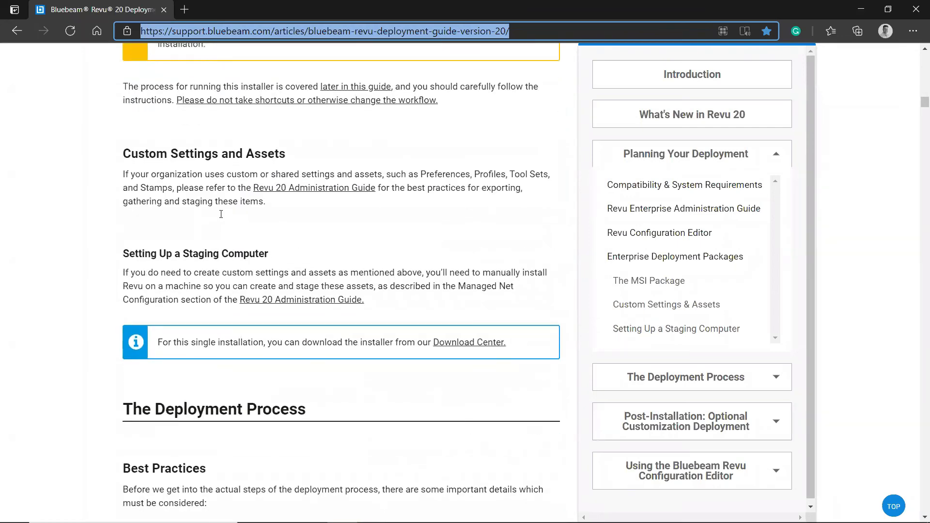
pyautogui.scroll(-16, 228, 166)
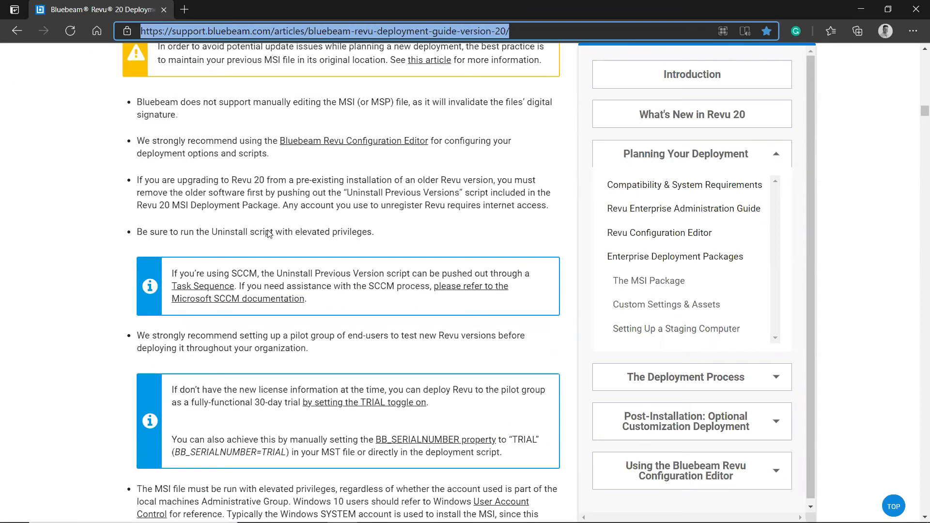
pyautogui.scroll(-20, 352, 236)
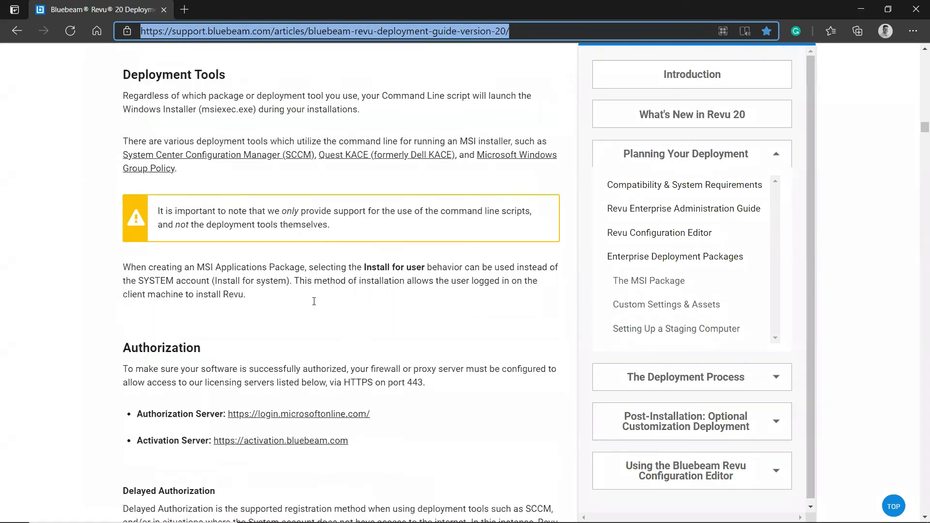
pyautogui.scroll(-16, 314, 305)
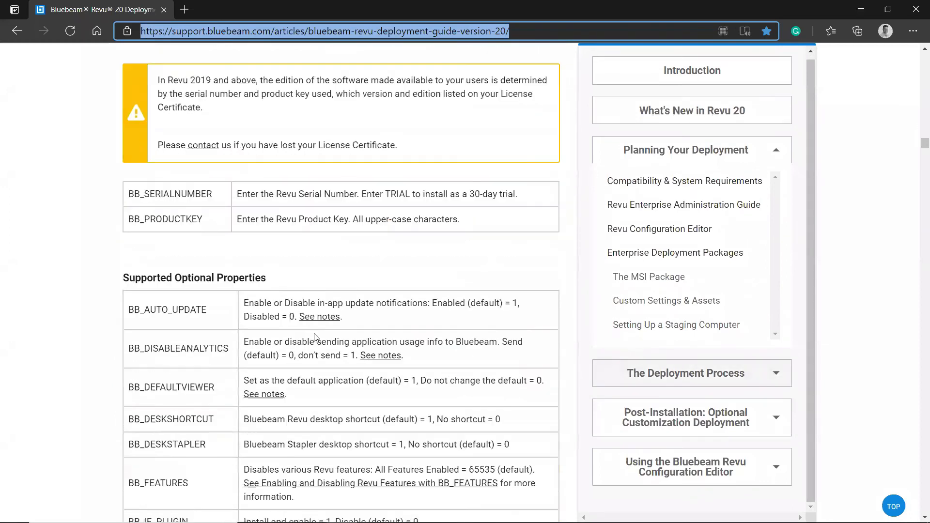
pyautogui.scroll(-9, 317, 336)
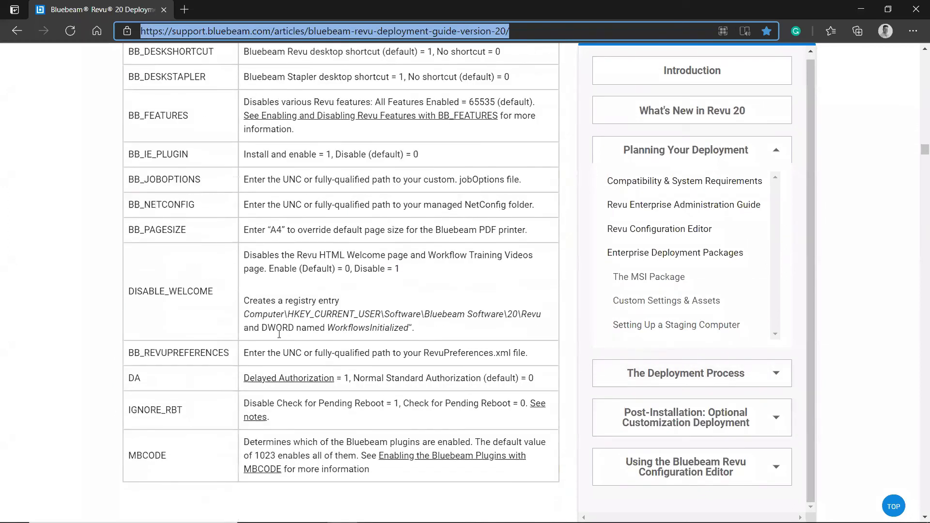
pyautogui.scroll(-20, 280, 332)
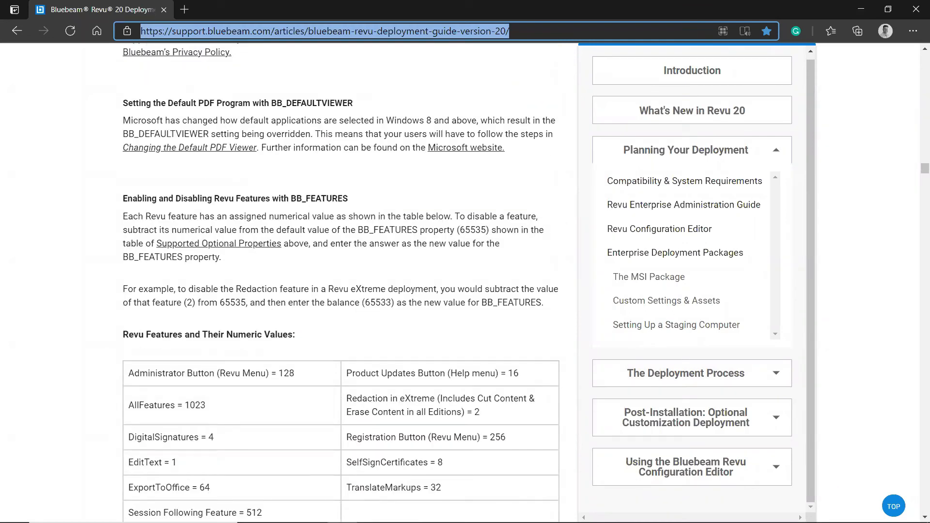
pyautogui.scroll(4, 772, 358)
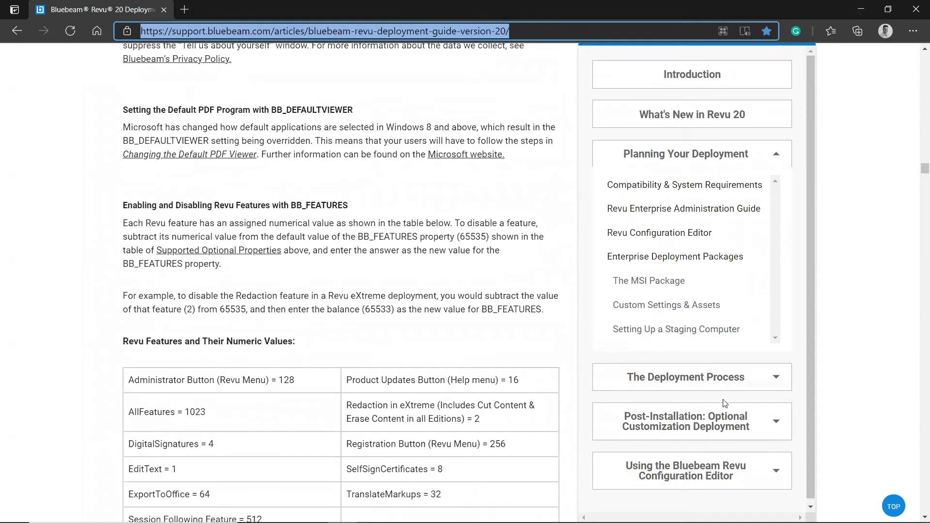
pyautogui.scroll(19, 771, 358)
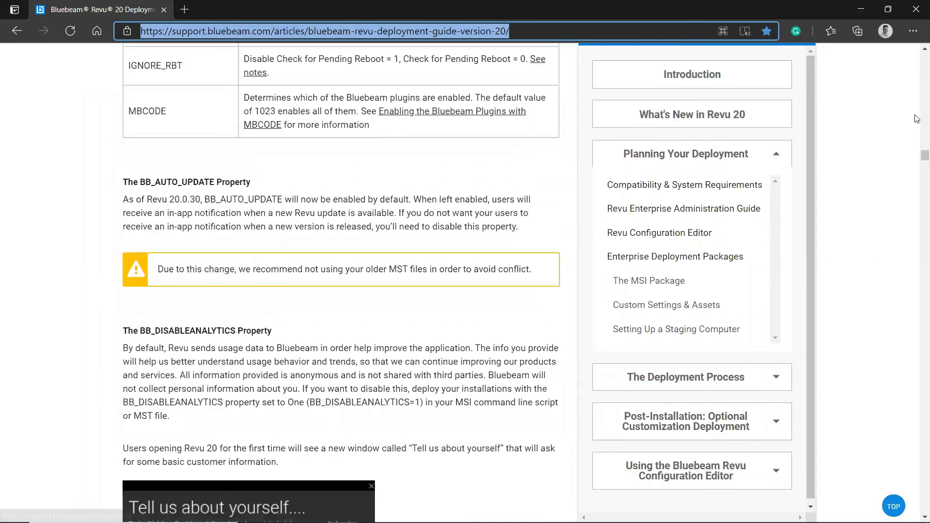
pyautogui.scroll(20, 916, 72)
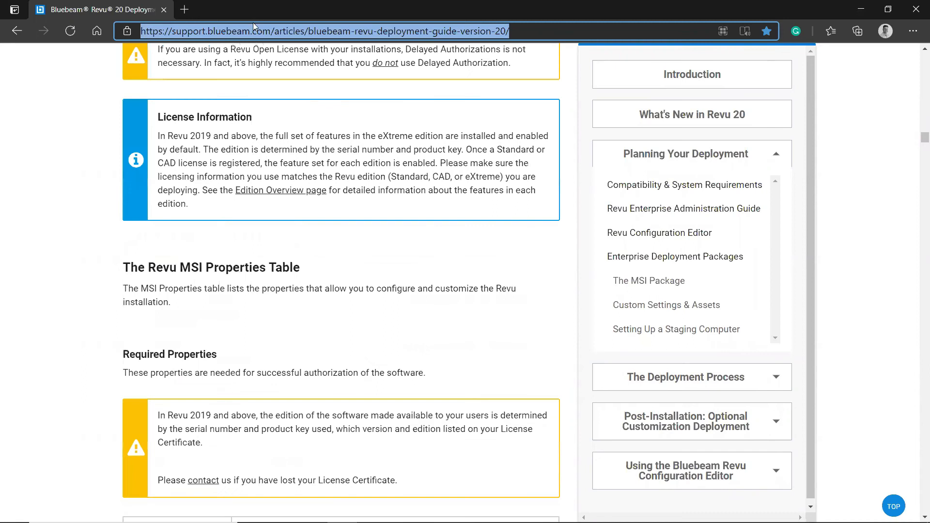
# Step: Find and open the Bluebeam Revu 20 Administration Guide support article in the same browser tab
pyautogui.write('ad')
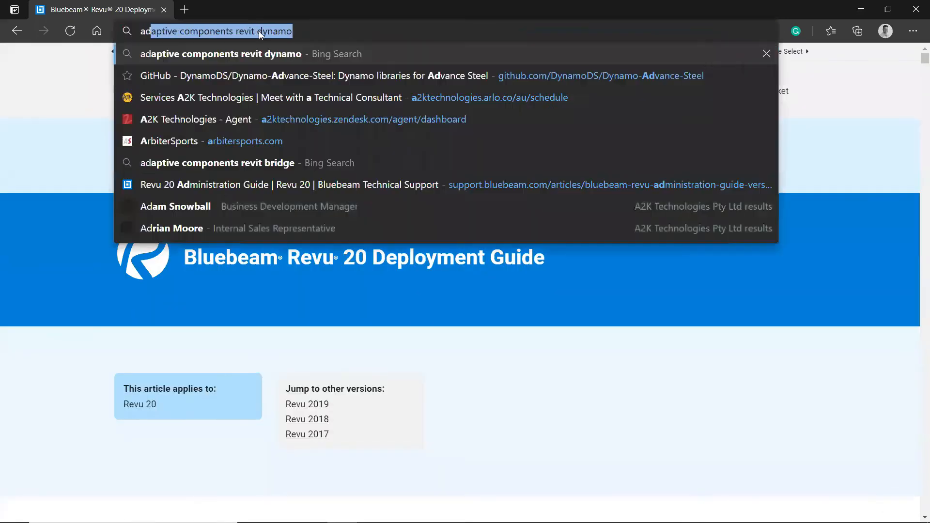
pyautogui.write('minal')
pyautogui.press('BackSpace')
pyautogui.press('BackSpace')
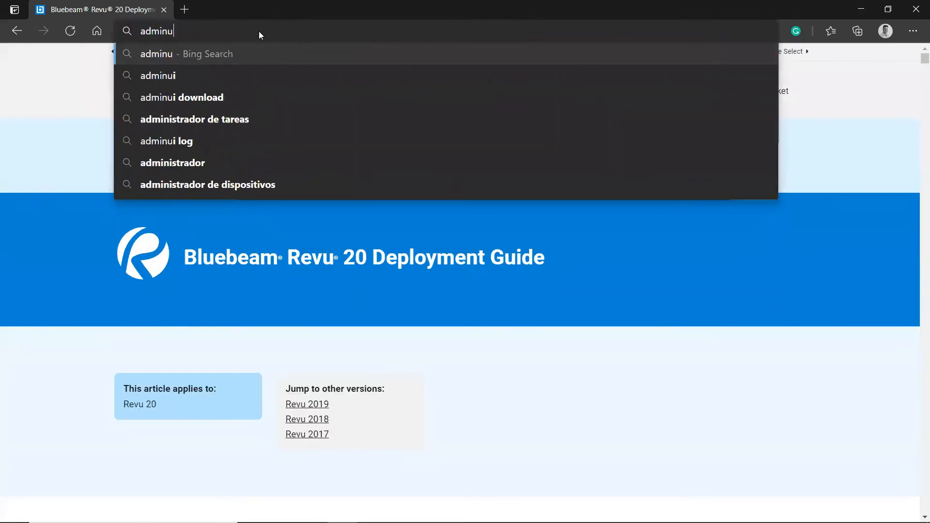
pyautogui.click(300, 78)
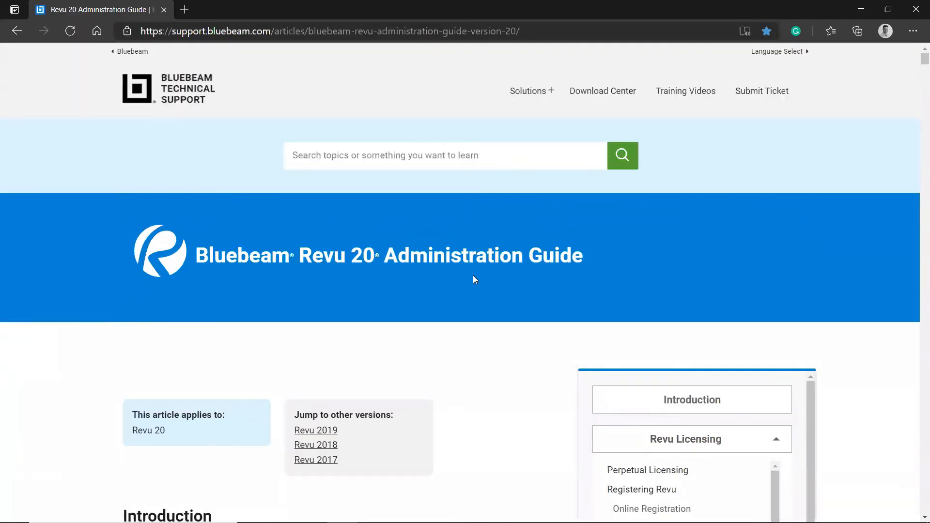
# Step: Go to Revu Profiles under Revu Preferences and Settings in the guide and read about exporting profiles with dependencies
pyautogui.scroll(-9, 475, 279)
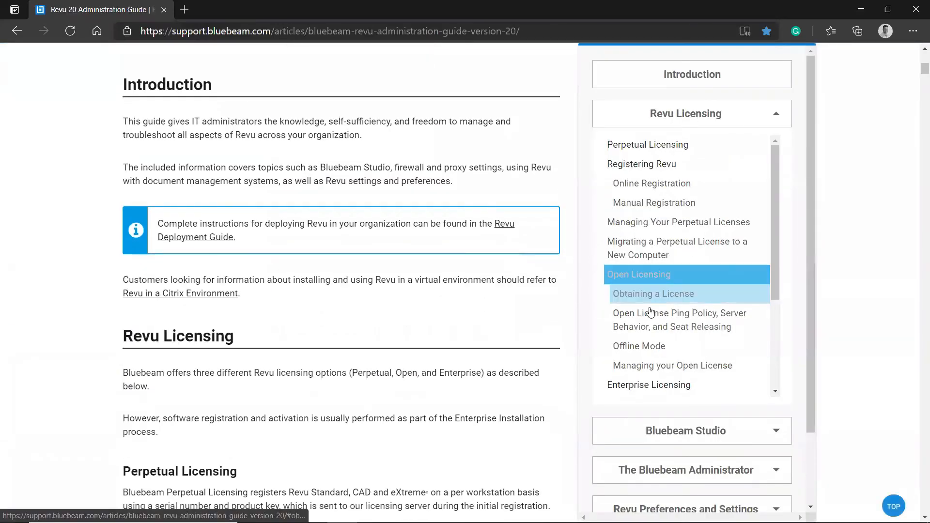
pyautogui.scroll(-10, 650, 312)
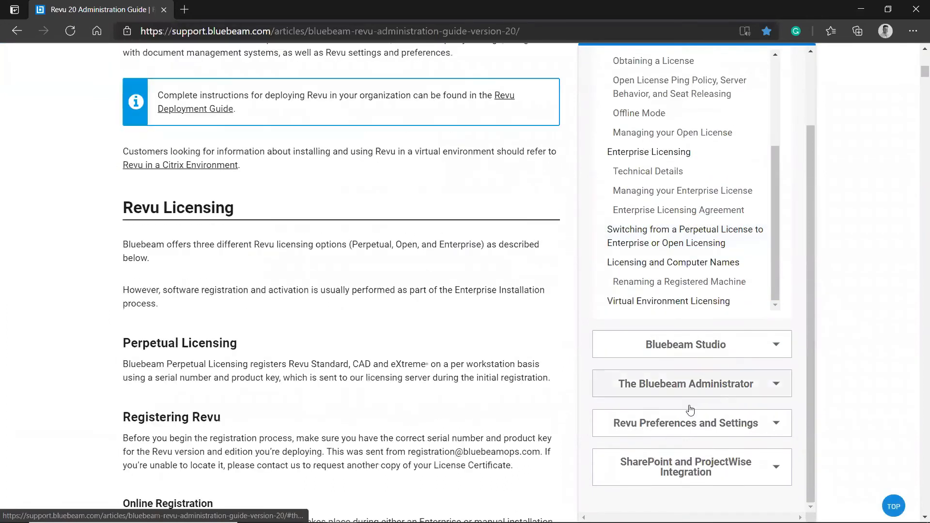
pyautogui.click(717, 423)
pyautogui.click(653, 311)
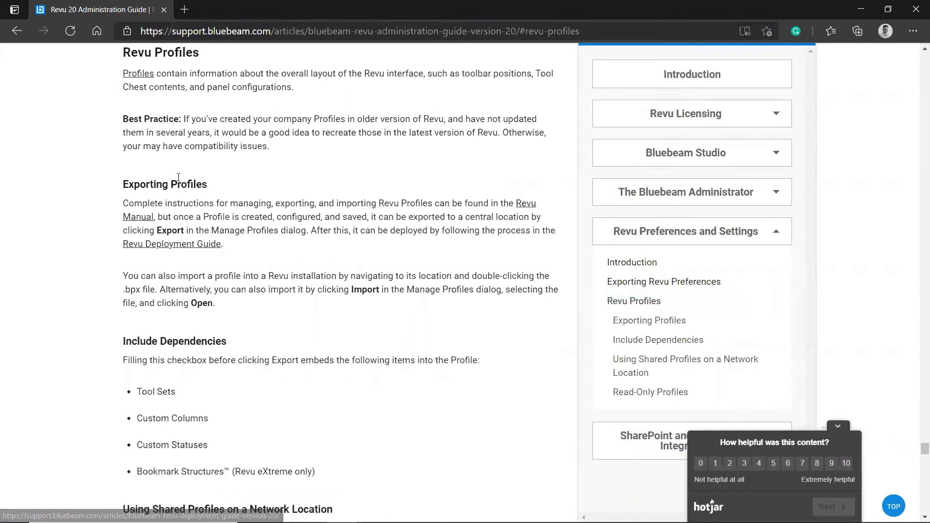
pyautogui.scroll(3, 178, 177)
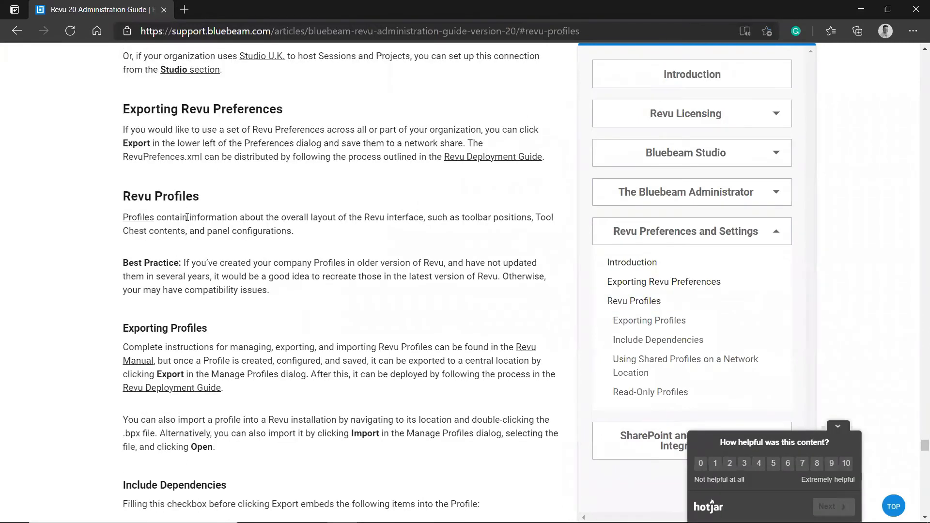
pyautogui.scroll(-3, 346, 194)
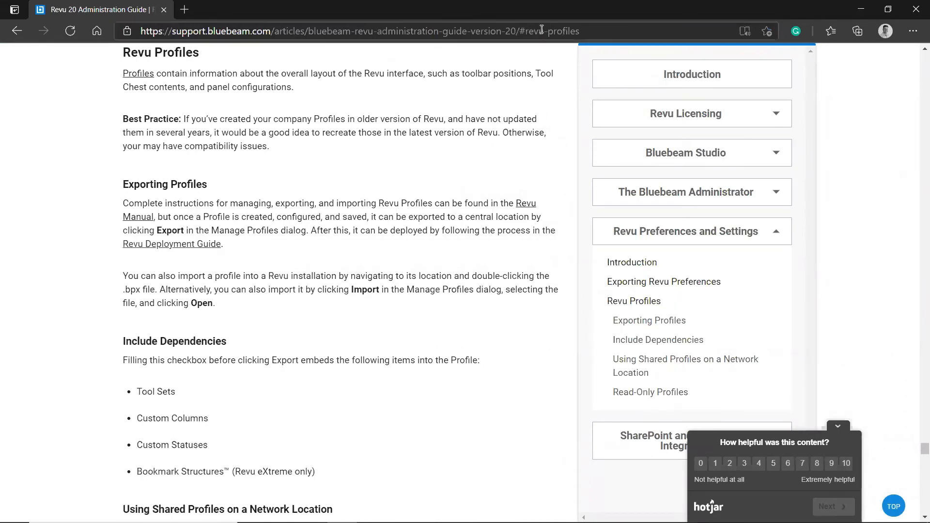
# Step: Remove the #revu-profiles anchor from the Administration Guide's web address, leaving the address ending in version-20/
pyautogui.click(524, 30)
pyautogui.click(525, 30)
pyautogui.moveTo(517, 30); pyautogui.dragTo(599, 35)
pyautogui.press('BackSpace')
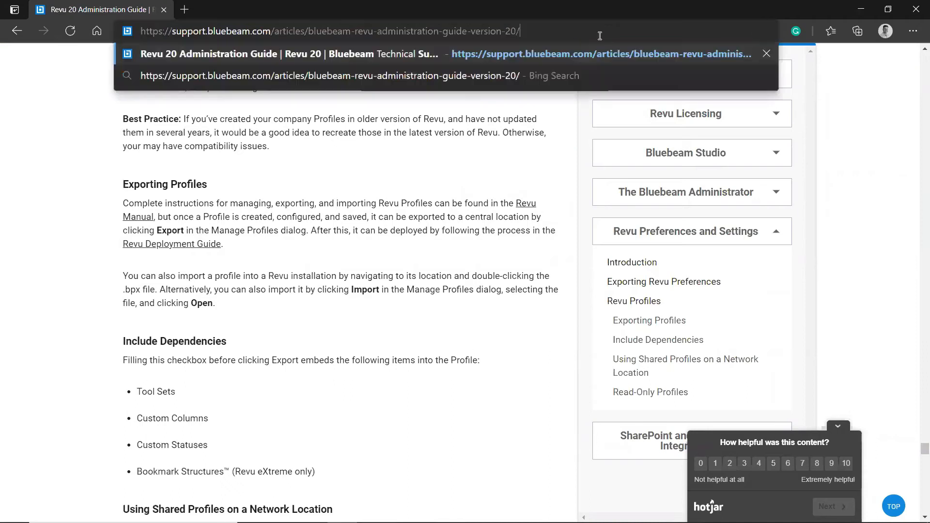
# Step: Load the Administration Guide from its shortened web address and switch back to the facade_test drawing in Bluebeam Revu
pyautogui.press('Return')
pyautogui.click(544, 32)
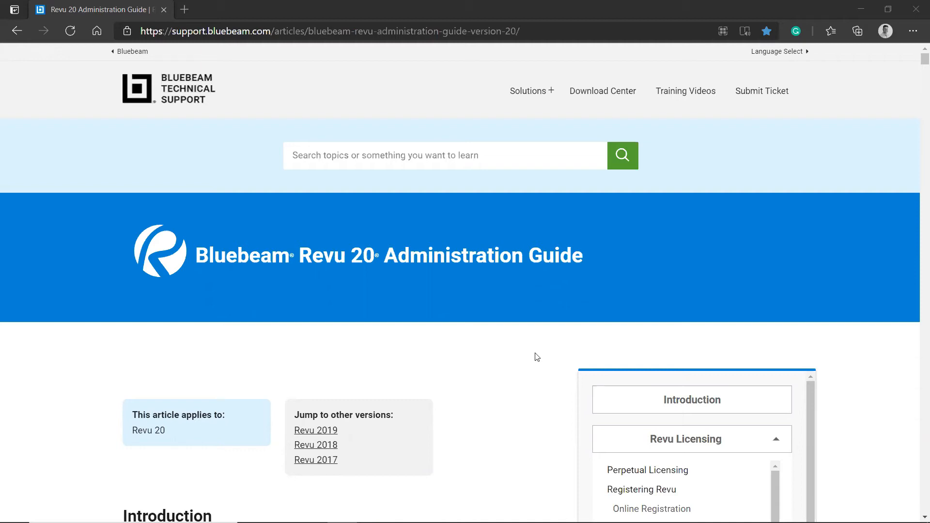
pyautogui.hotkey('alt', 'Tab')
pyautogui.hotkey('alt', 'Tab')
pyautogui.hotkey('alt', 'Tab')
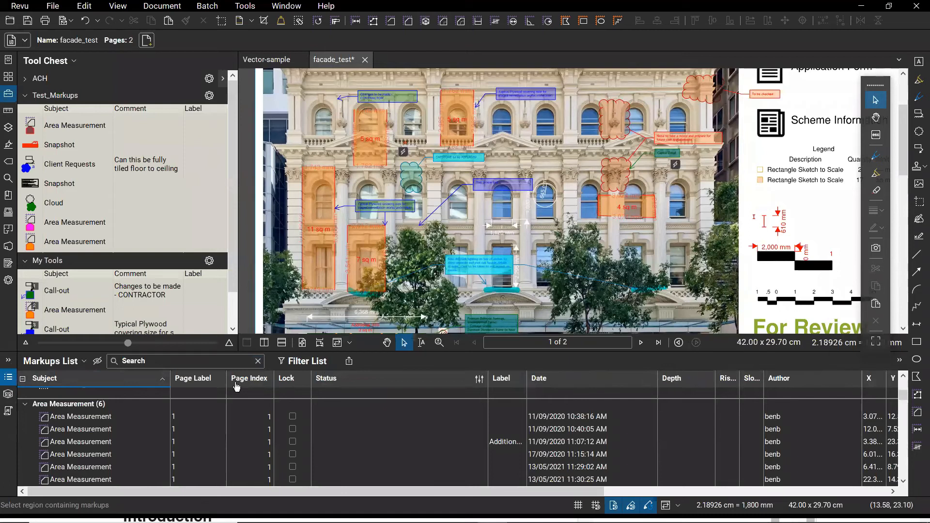
# Step: Sort the Markups List by date, and undock it and re-dock it as the last tab of the lower panel
pyautogui.moveTo(8, 377); pyautogui.dragTo(718, 380)
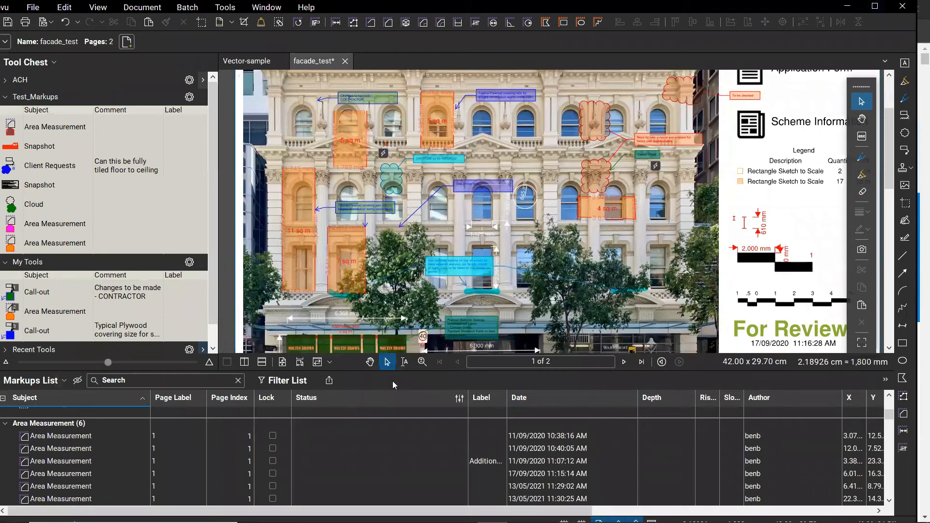
pyautogui.click(528, 398)
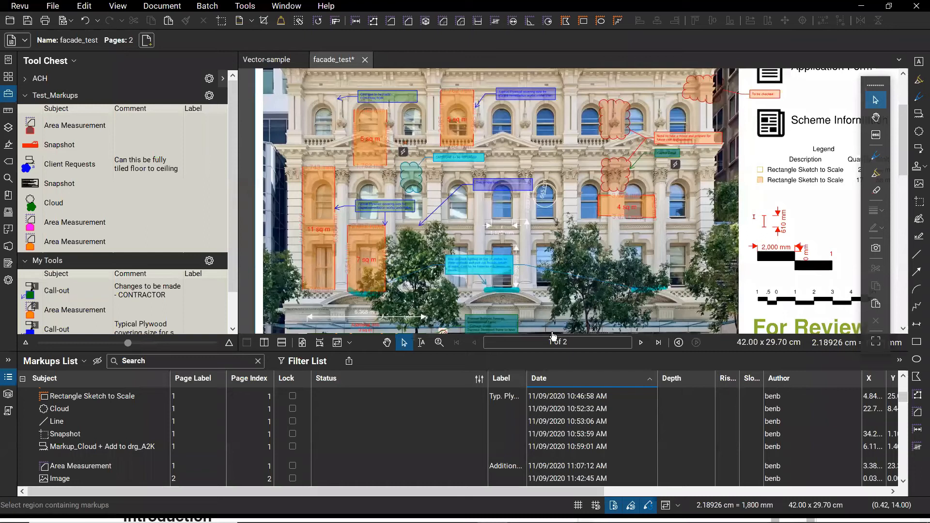
pyautogui.click(8, 394)
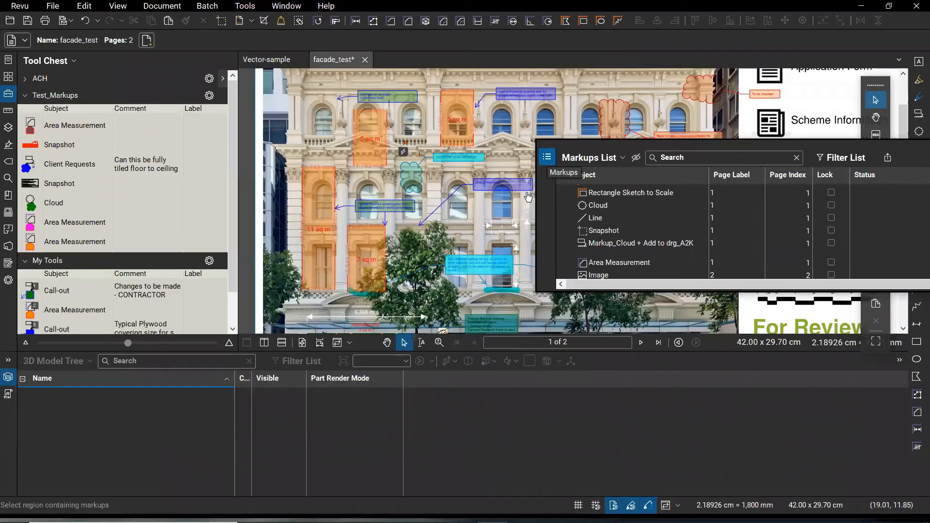
pyautogui.moveTo(528, 198); pyautogui.dragTo(11, 414)
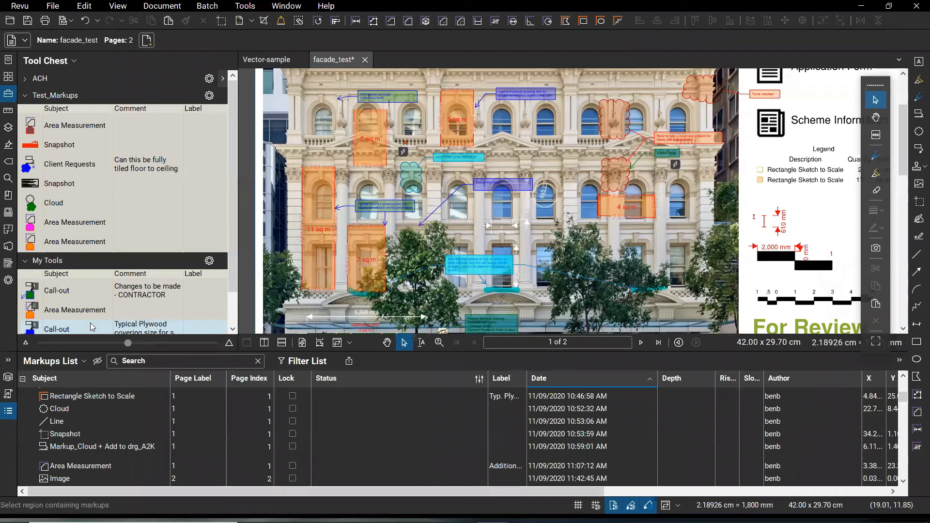
# Step: Collapse the Markups List and Tool Chest so that the facade elevation sheet fills the workspace
pyautogui.press('ctrl')
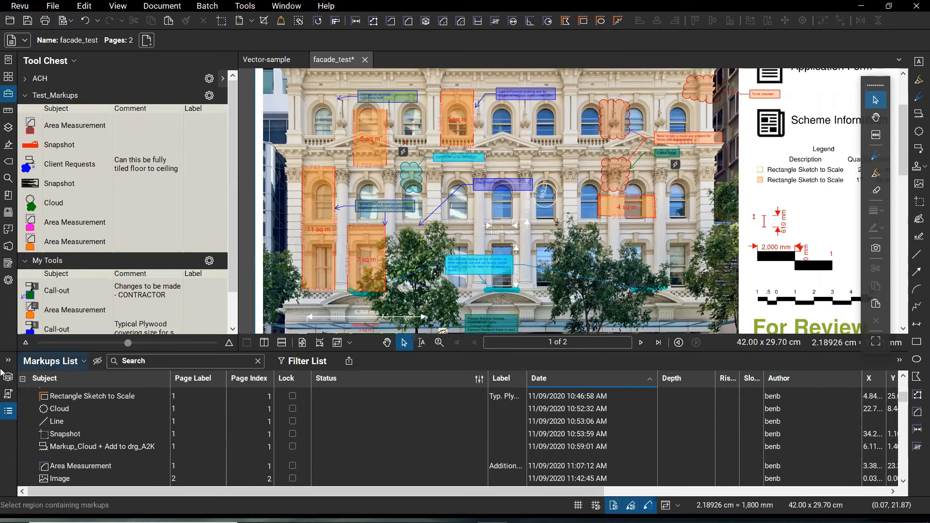
pyautogui.click(6, 413)
pyautogui.scroll(2, 480, 234)
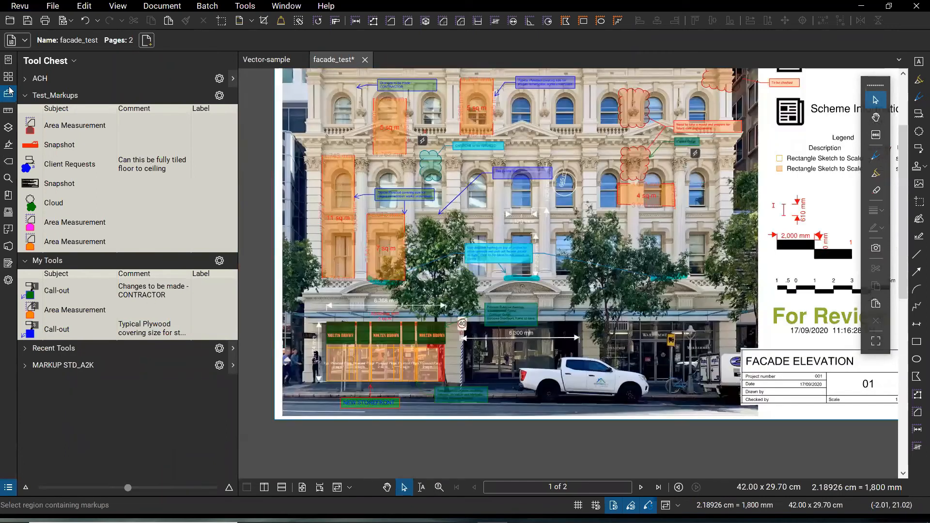
pyautogui.click(9, 90)
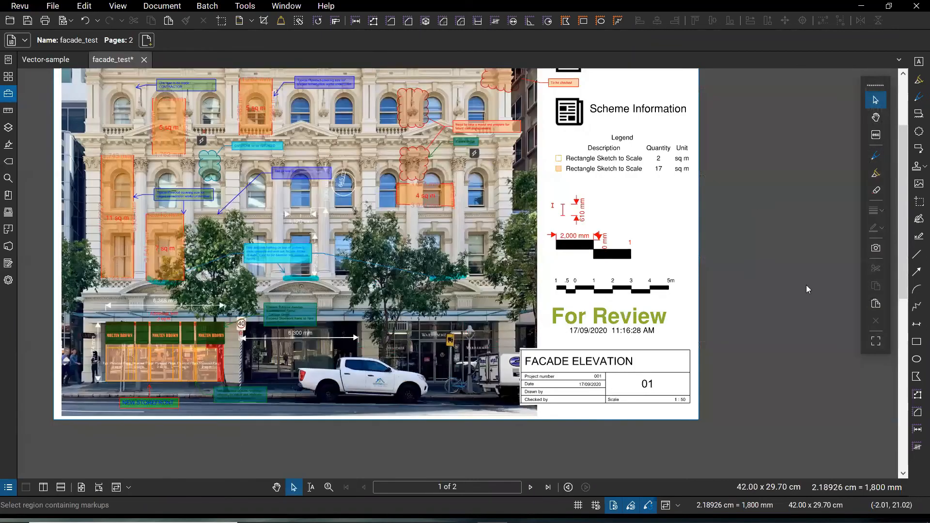
pyautogui.scroll(-1, 806, 285)
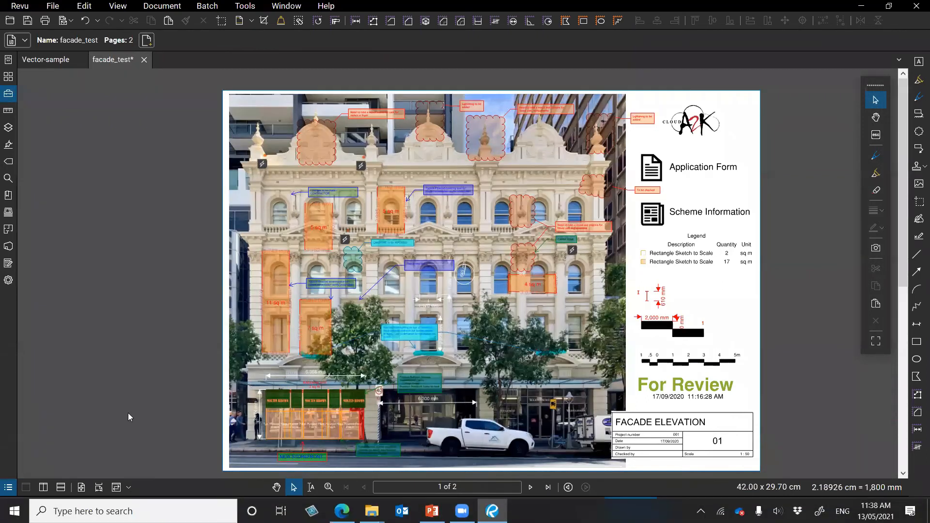
pyautogui.scroll(1, 128, 413)
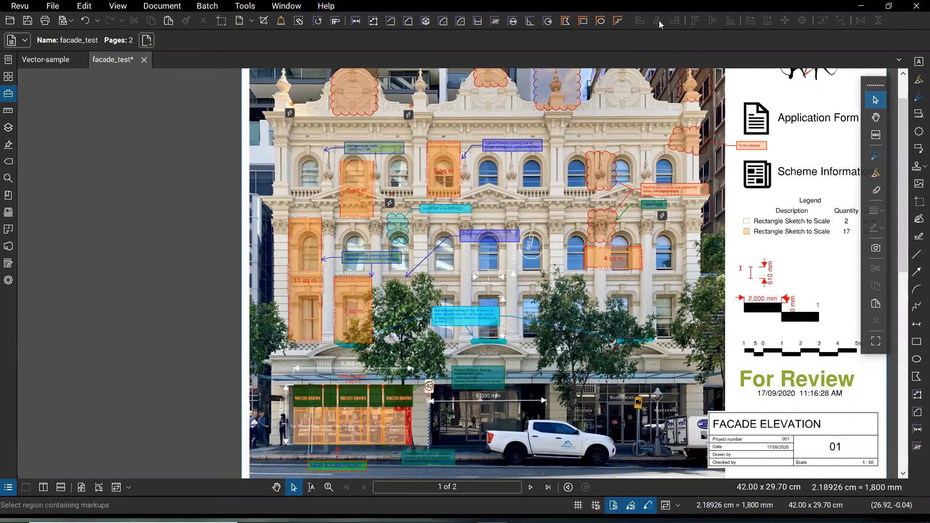
pyautogui.hotkey('ctrl', 's')
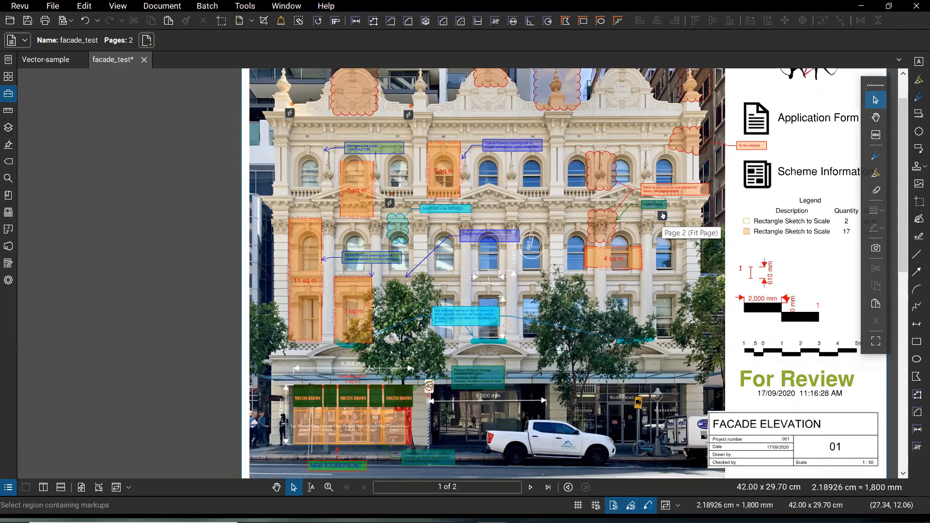
pyautogui.moveTo(791, 278); pyautogui.dragTo(539, 220)
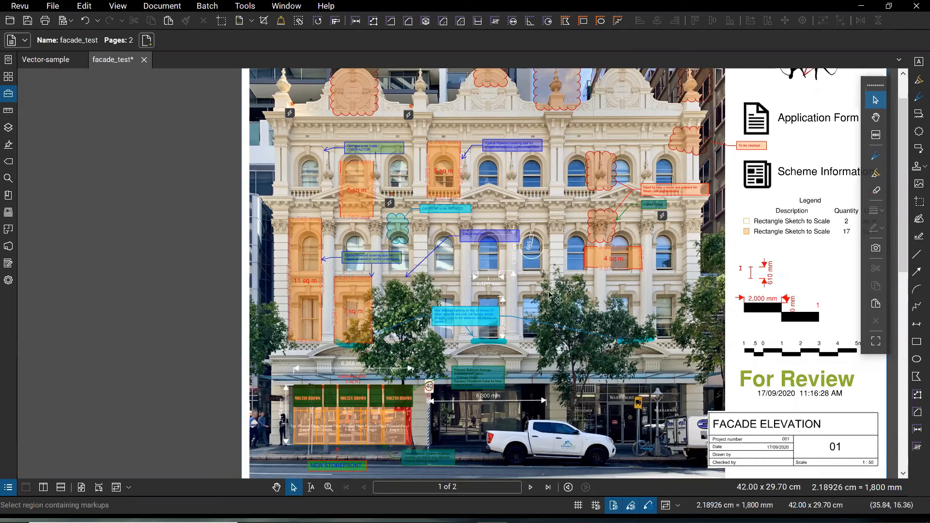
# Step: Take a snapshot of the whole FACADE ELEVATION title block on page 1
pyautogui.scroll(5, 534, 405)
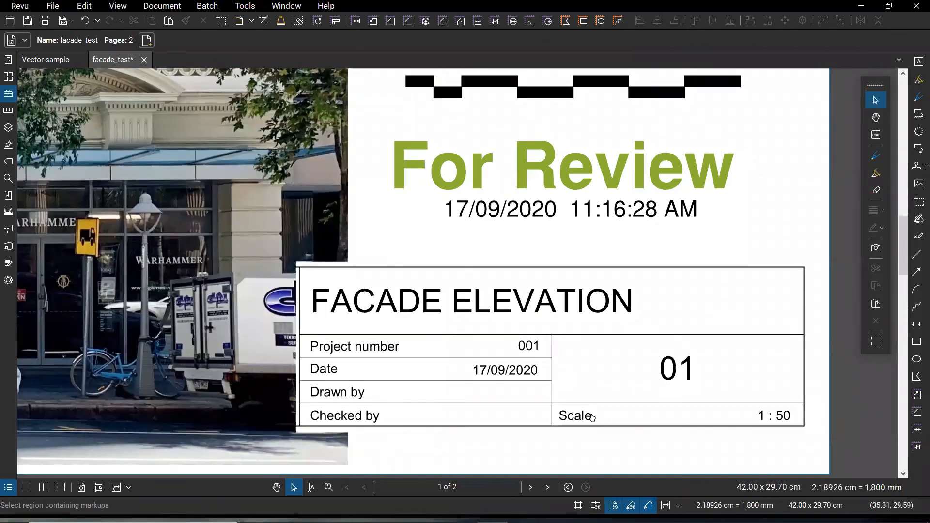
pyautogui.click(220, 21)
pyautogui.moveTo(297, 263); pyautogui.dragTo(600, 371)
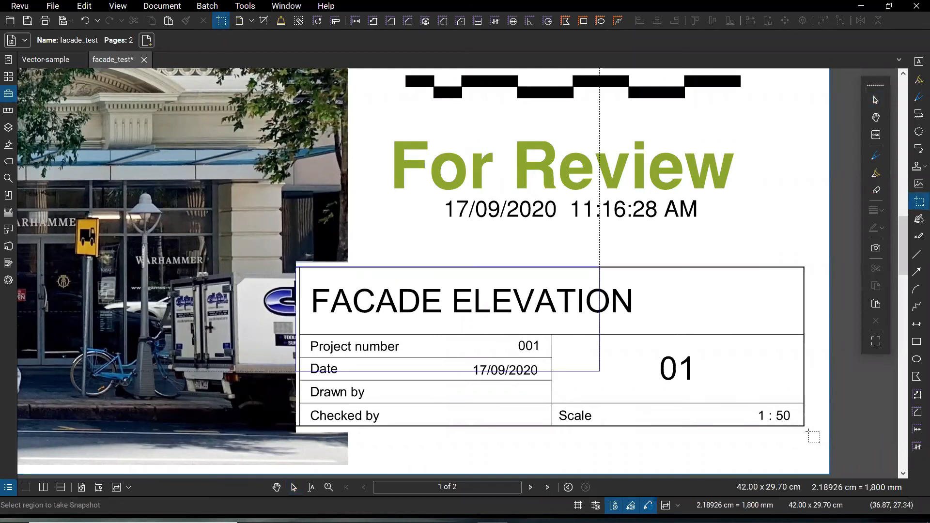
pyautogui.moveTo(808, 431); pyautogui.dragTo(807, 431)
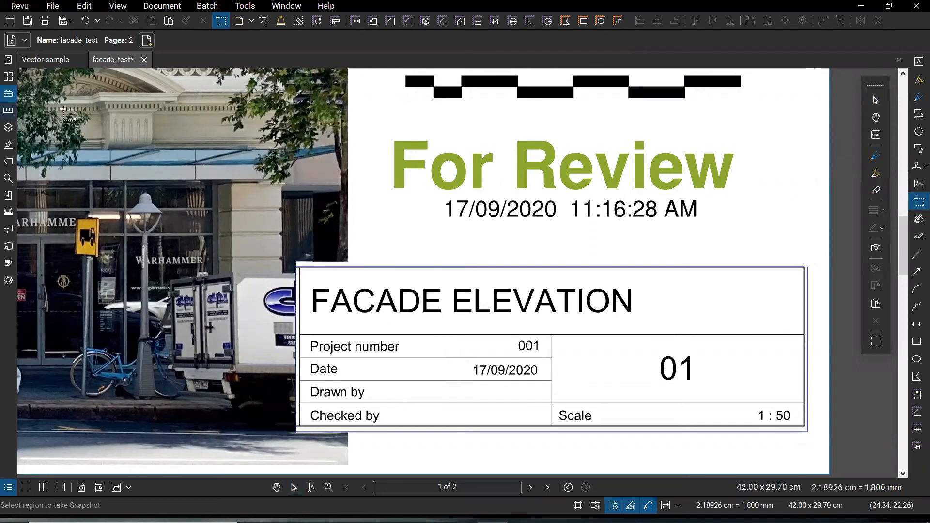
pyautogui.scroll(-2, 598, 348)
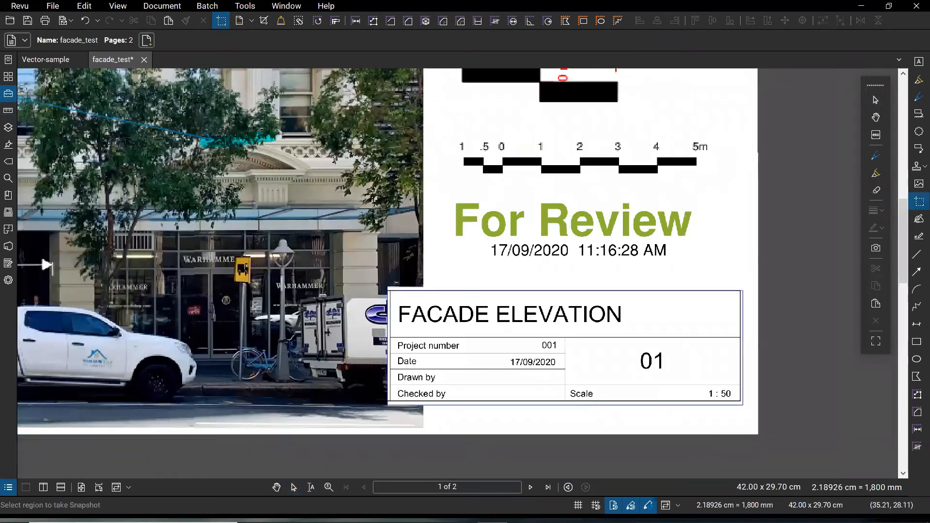
# Step: Paste the title block snapshot onto page 2, over the lower-right part of the Corinthian details drawing, and leave it selected
pyautogui.click(531, 487)
pyautogui.scroll(-6, 451, 363)
pyautogui.moveTo(405, 345); pyautogui.dragTo(581, 360)
pyautogui.press('Escape')
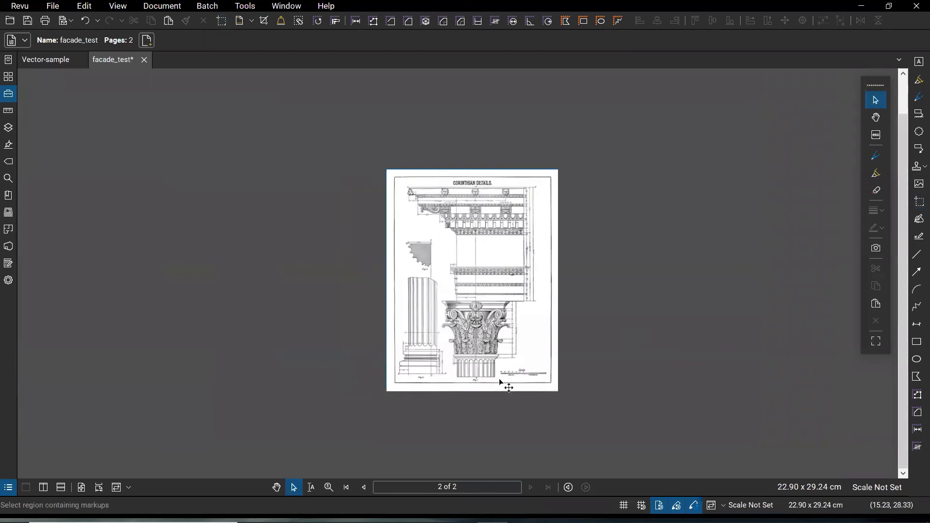
pyautogui.hotkey('ctrl', 'v')
pyautogui.moveTo(543, 369); pyautogui.dragTo(508, 363)
pyautogui.scroll(6, 504, 353)
pyautogui.scroll(1, 514, 332)
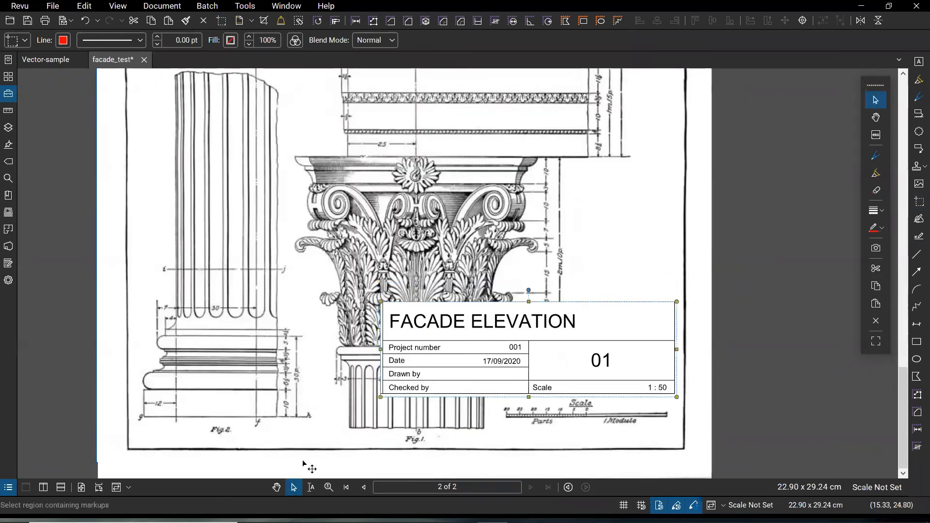
pyautogui.click(303, 462)
pyautogui.click(506, 327)
# Step: Add the title block snapshot from Recent Tools to the My Tools set and preview placing it without inserting a copy
pyautogui.click(4, 95)
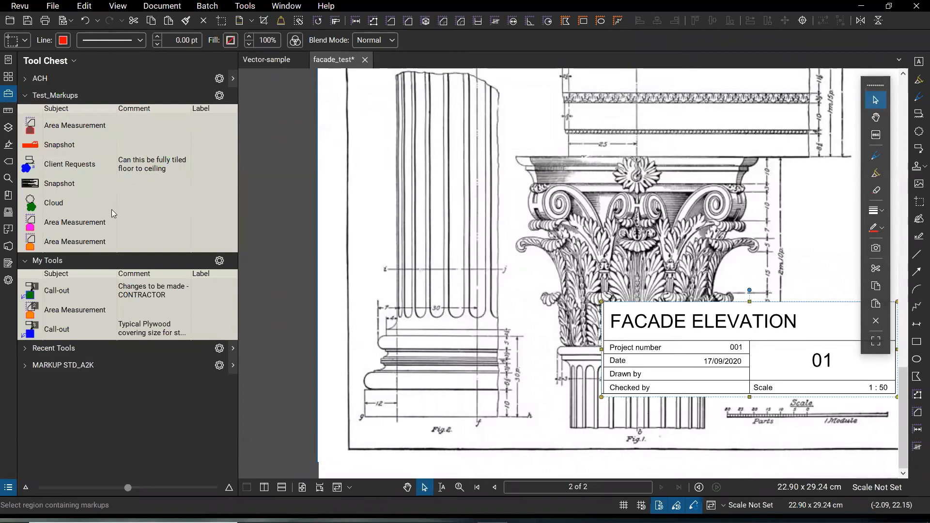
pyautogui.click(25, 349)
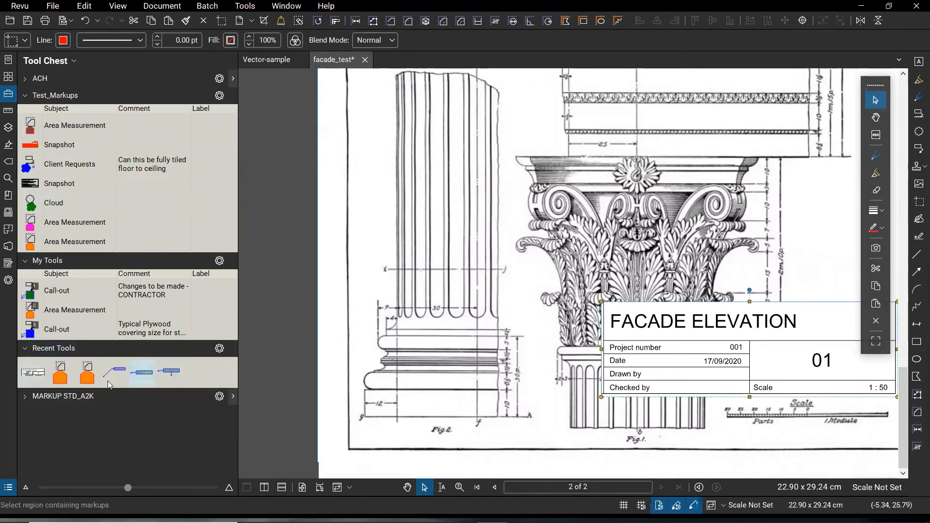
pyautogui.click(33, 374)
pyautogui.moveTo(30, 374); pyautogui.dragTo(116, 301)
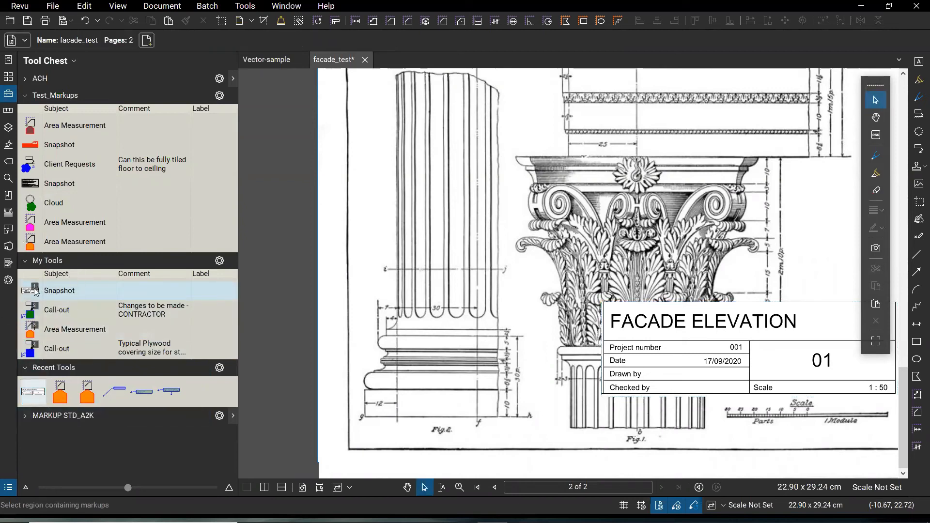
pyautogui.click(33, 292)
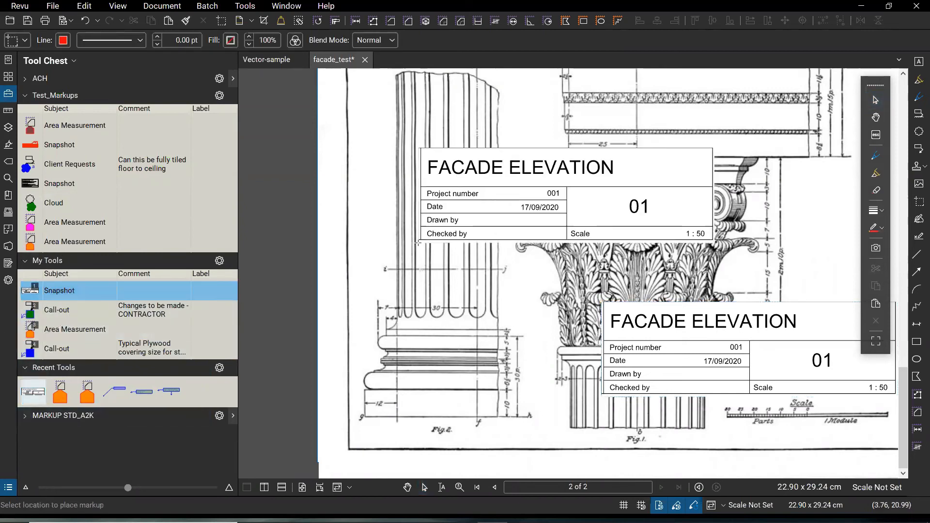
pyautogui.press('Escape')
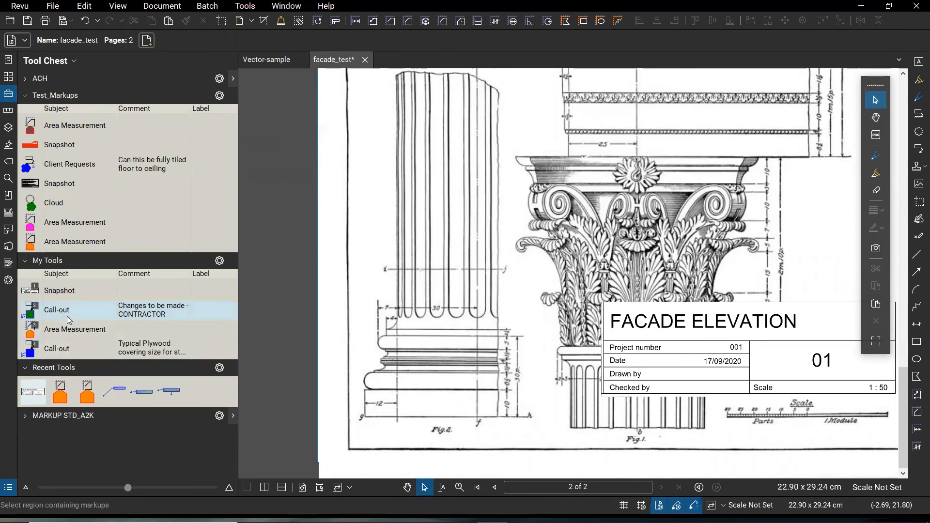
# Step: Add the pasted title block to the My Tools set from its snapshot properties, and hide the properties again
pyautogui.click(680, 346)
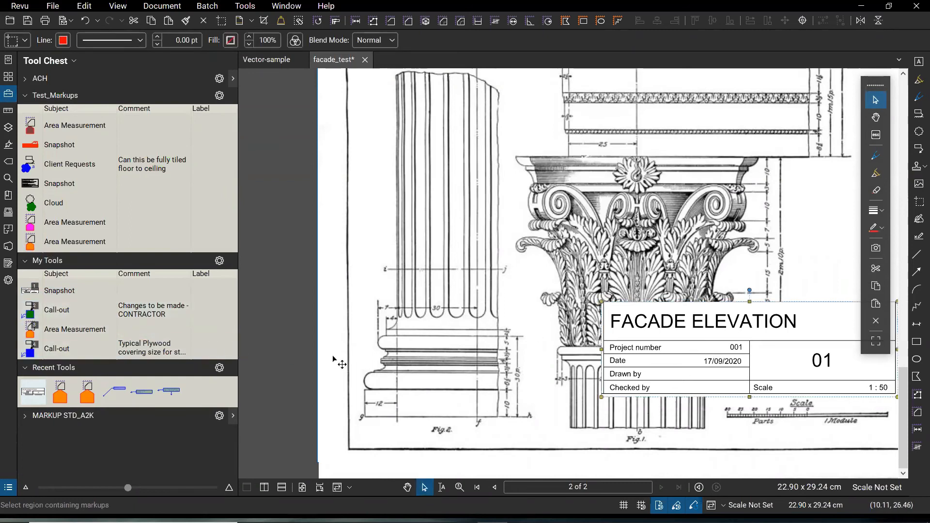
pyautogui.click(8, 280)
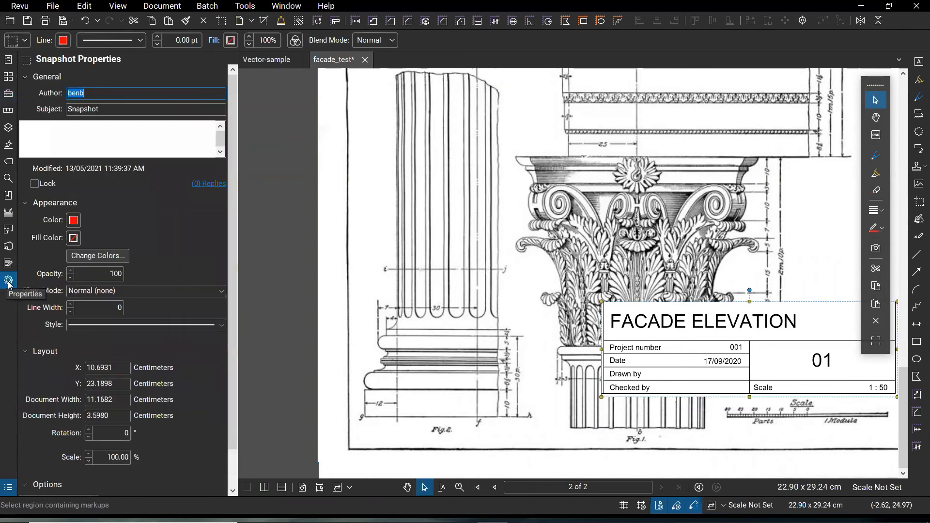
pyautogui.scroll(-2, 108, 352)
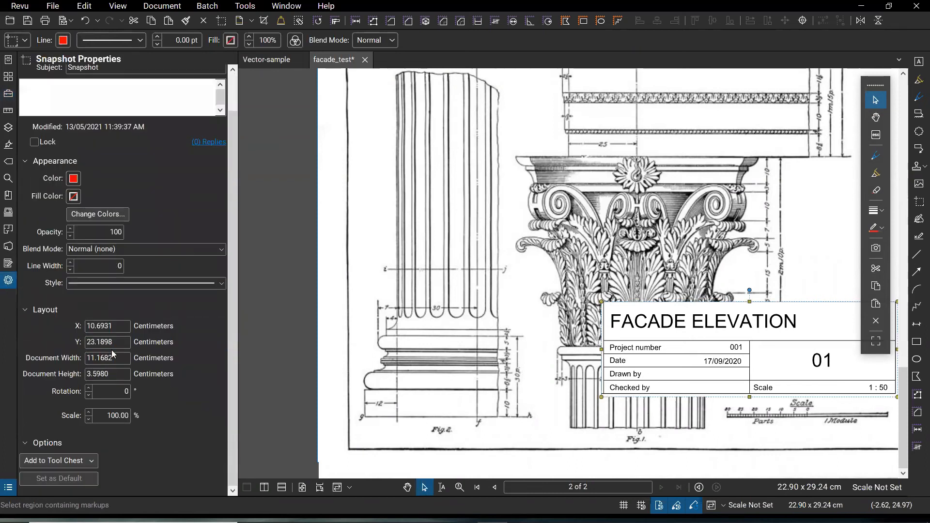
pyautogui.click(93, 465)
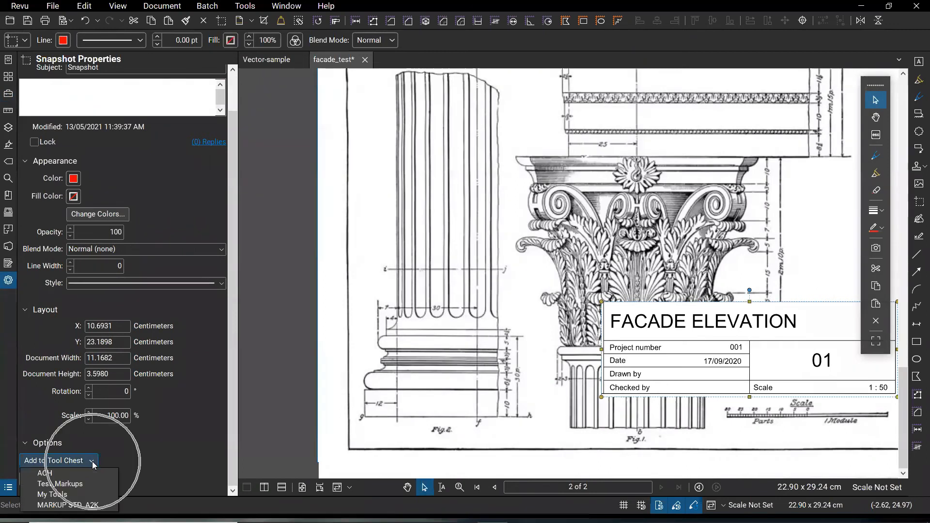
pyautogui.press('ctrl')
pyautogui.press('ctrl')
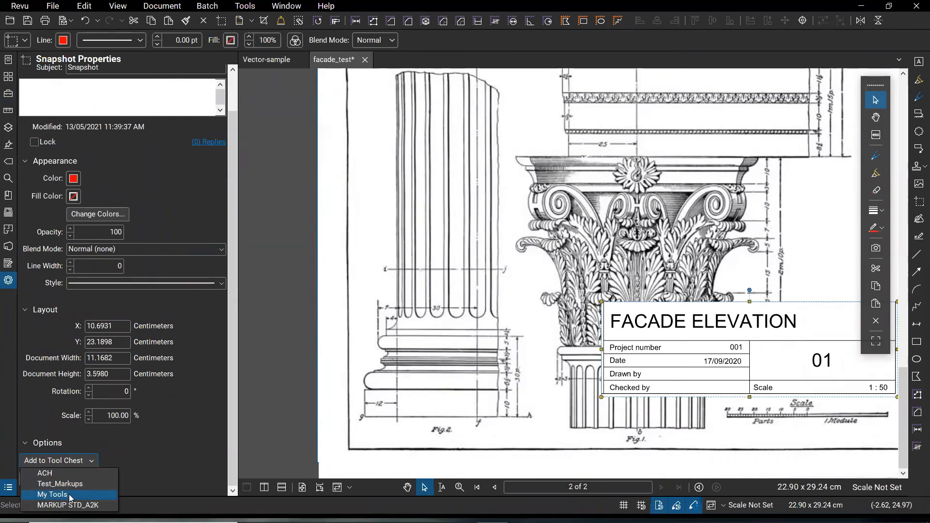
pyautogui.click(70, 495)
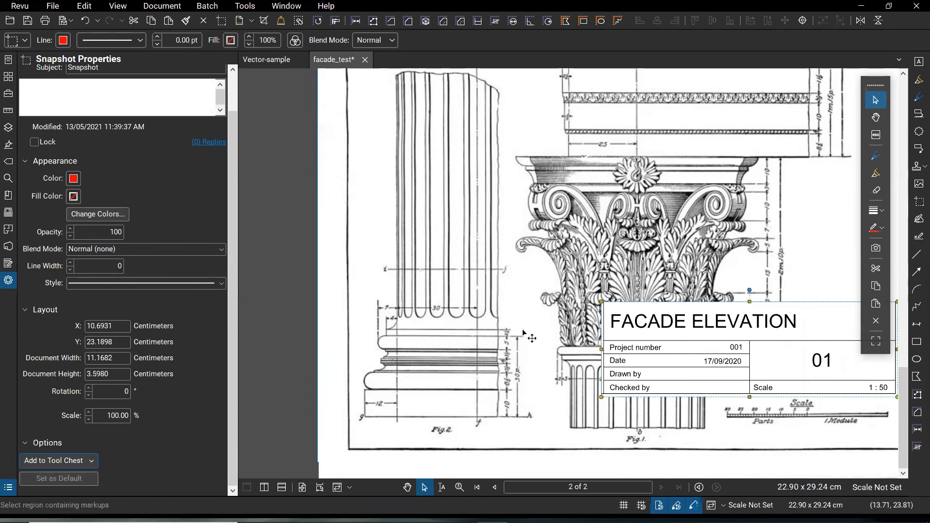
pyautogui.click(5, 280)
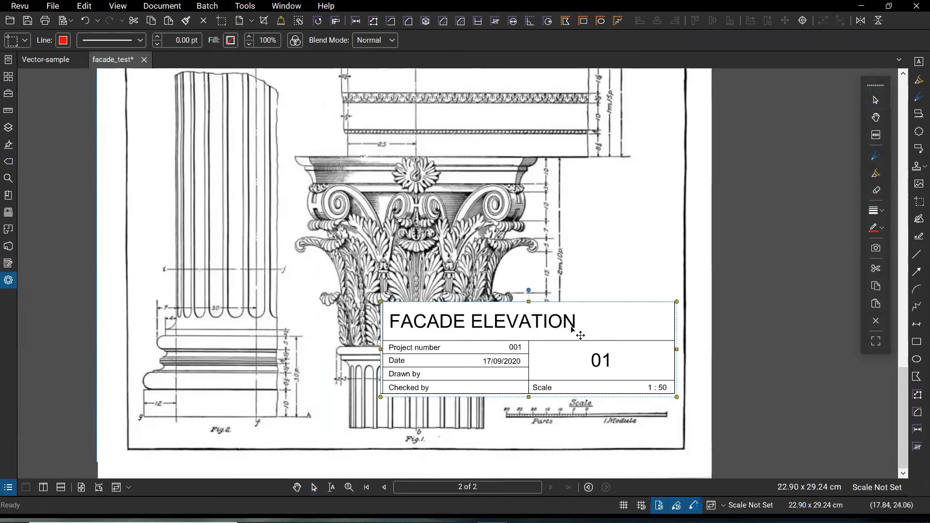
# Step: Try to select the FACADE ELEVATION text inside the pasted title block, and select the snapshot as a markup again
pyautogui.click(331, 487)
pyautogui.moveTo(454, 323); pyautogui.dragTo(520, 328)
pyautogui.moveTo(595, 327); pyautogui.dragTo(498, 323)
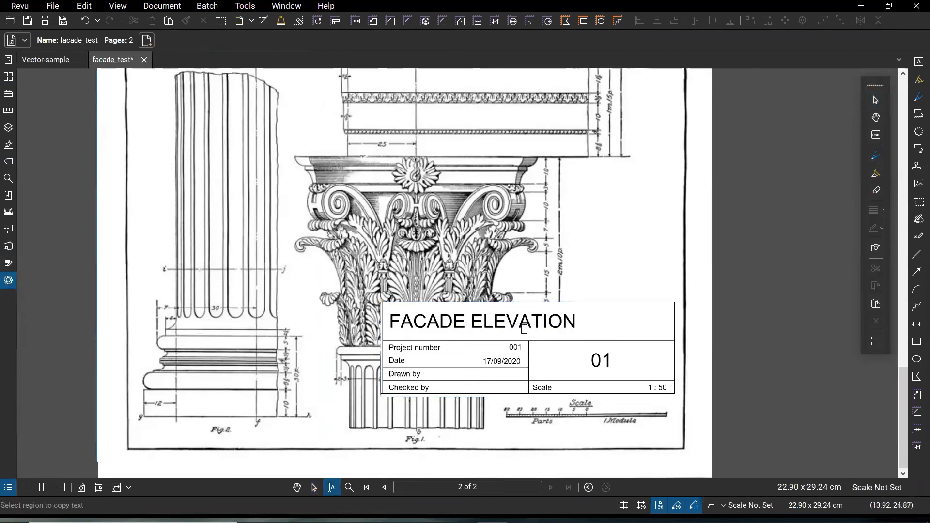
pyautogui.press('v')
pyautogui.click(561, 368)
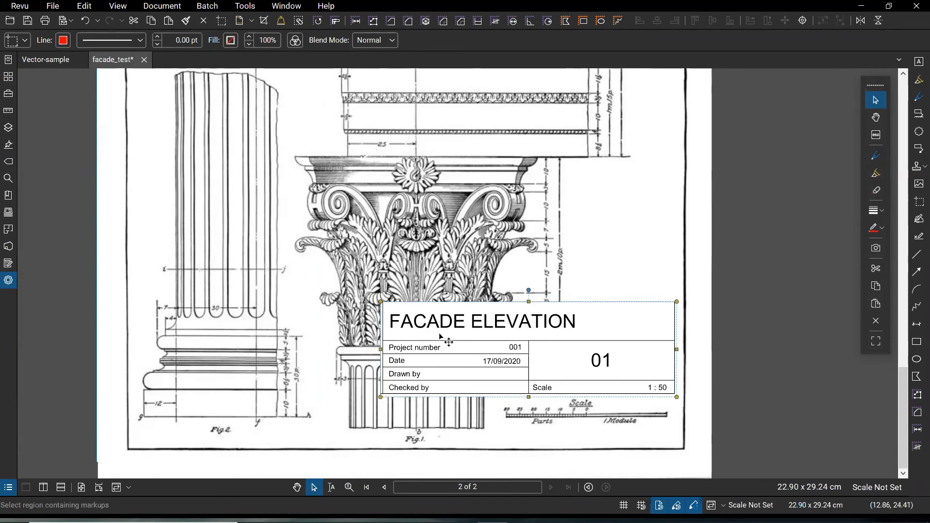
# Step: Flatten only the currently selected markup, the pasted title block snapshot on page 2
pyautogui.click(283, 25)
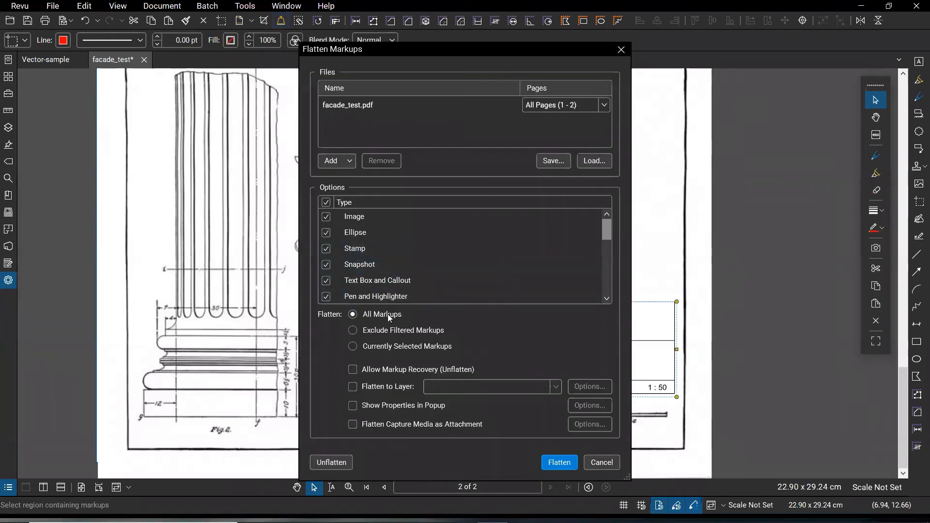
pyautogui.click(377, 346)
pyautogui.click(464, 372)
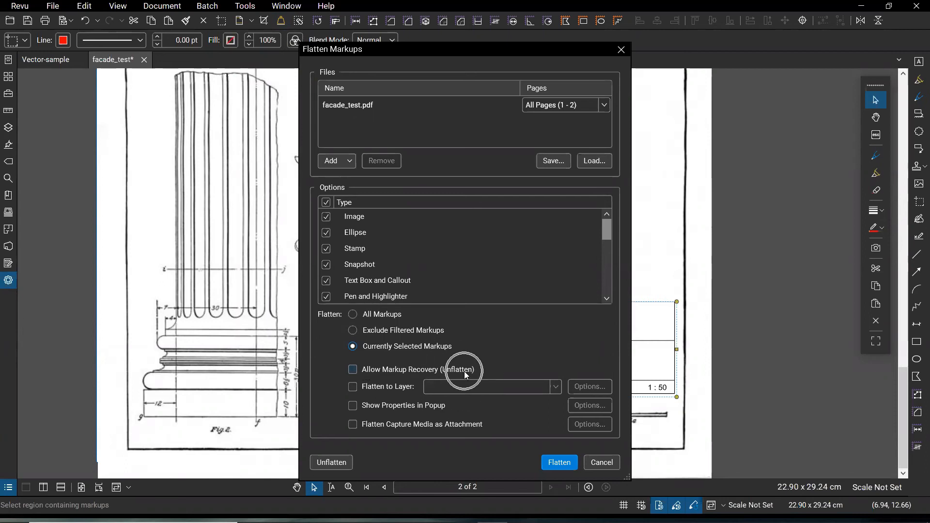
pyautogui.click(563, 463)
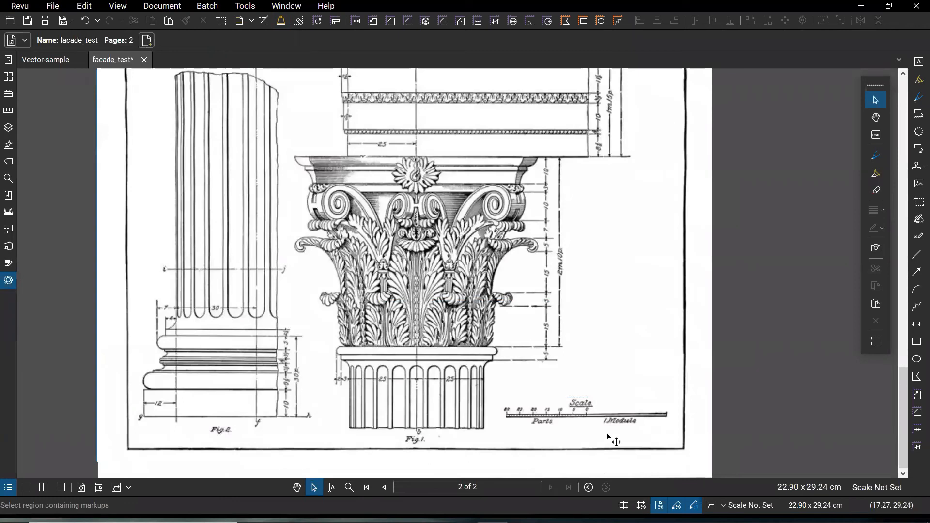
# Step: Check page 2 for the flattened title block, and look over the Vector-sample document and page 1
pyautogui.click(558, 379)
pyautogui.scroll(-3, 559, 380)
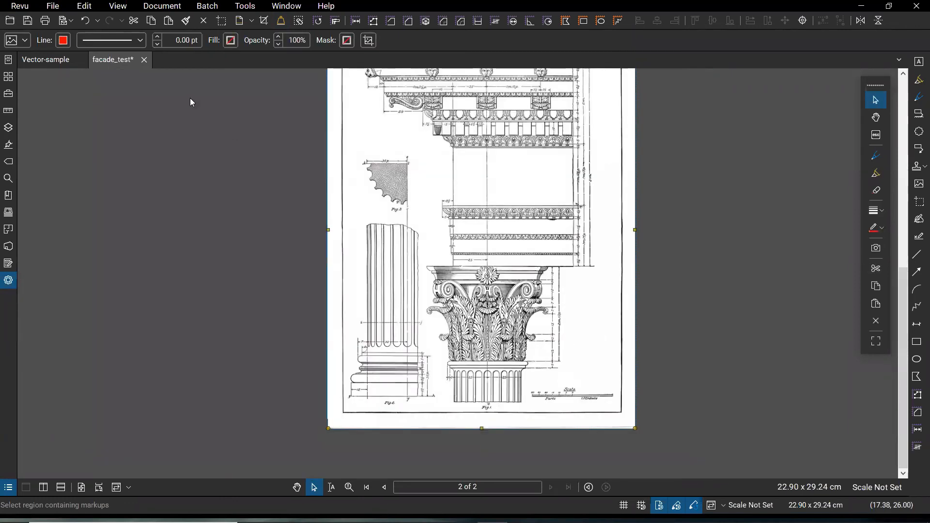
pyautogui.click(52, 64)
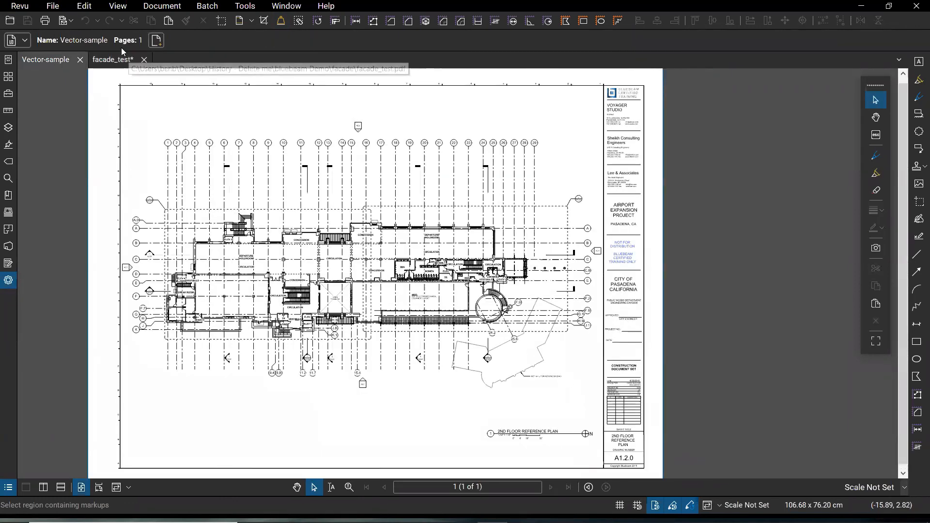
pyautogui.click(112, 59)
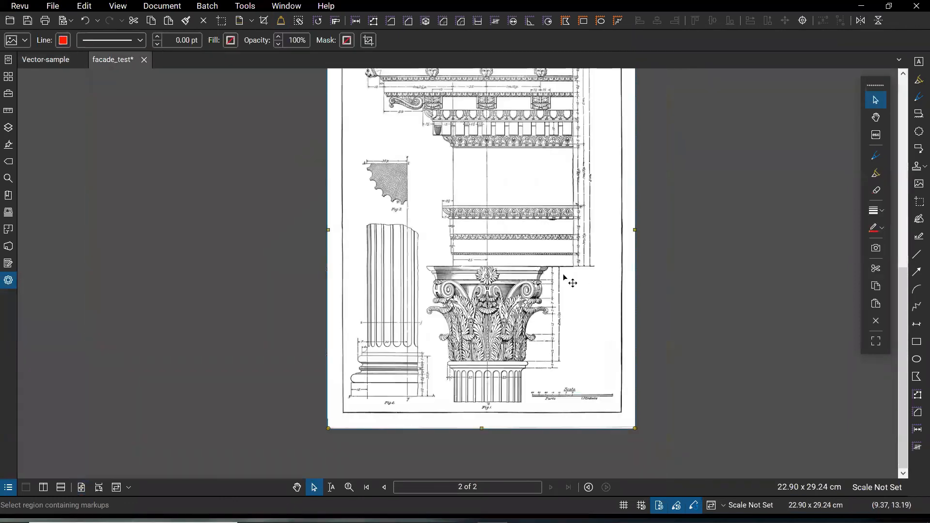
pyautogui.click(905, 133)
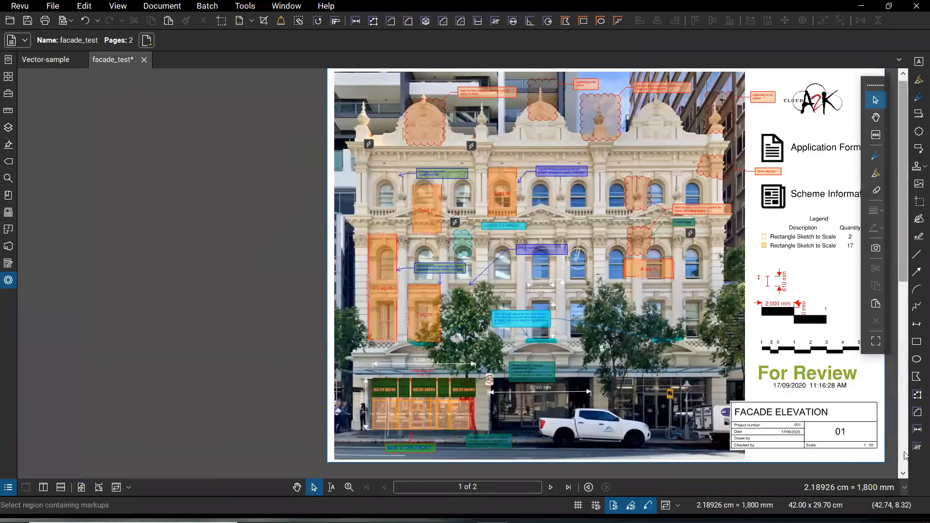
pyautogui.click(905, 455)
# Step: Delete the Corinthian details image from page 2 to uncover the title block, and undo the deletion
pyautogui.click(457, 411)
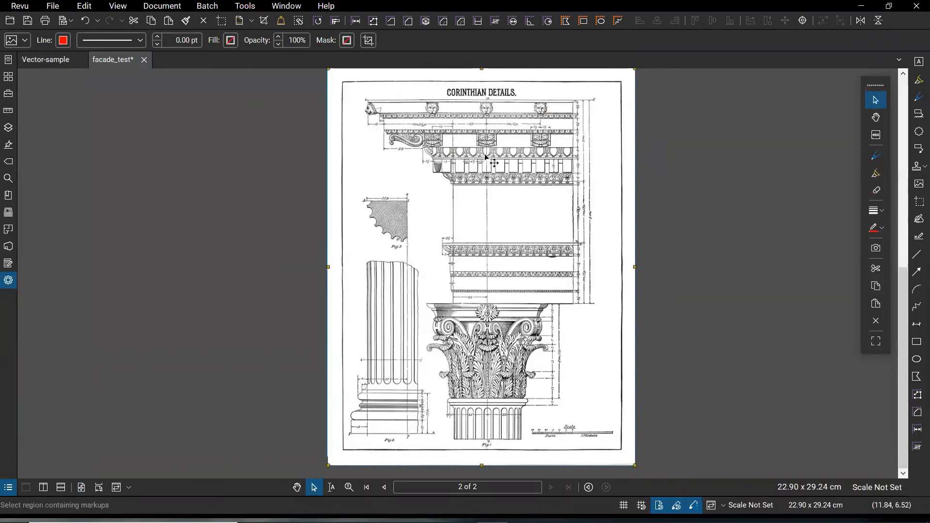
pyautogui.press('Delete')
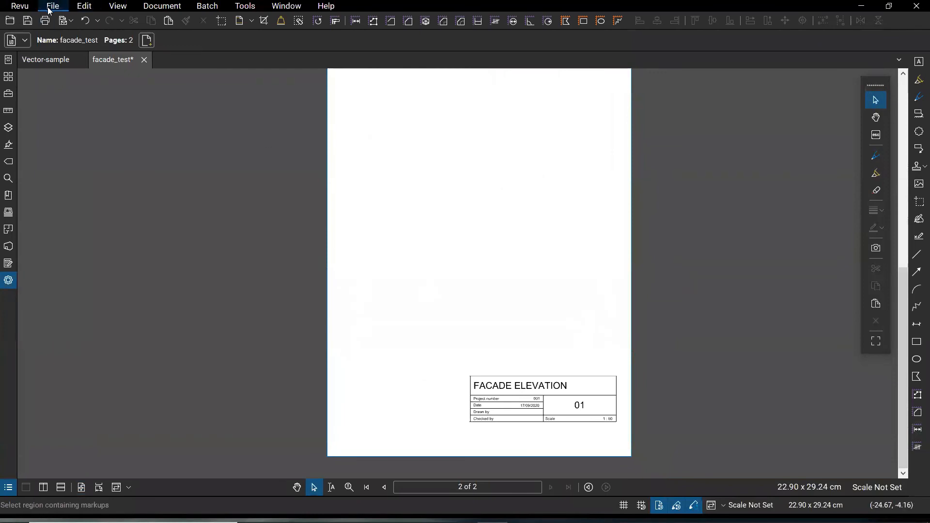
pyautogui.click(86, 21)
# Step: Move the Corinthian details image off page 2 to its right side, uncovering the flattened title block, and return to the Select tool
pyautogui.click(565, 150)
pyautogui.moveTo(760, 250); pyautogui.dragTo(764, 251)
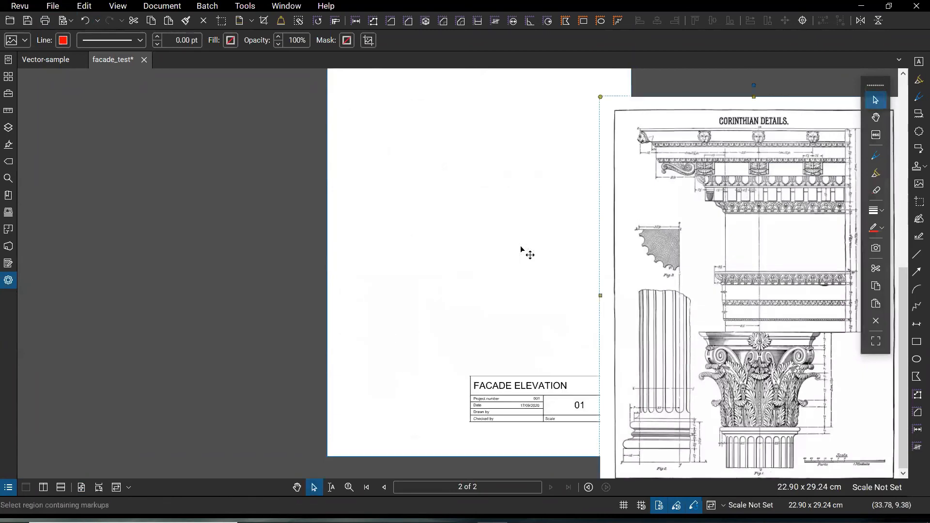
pyautogui.moveTo(714, 259); pyautogui.dragTo(639, 370)
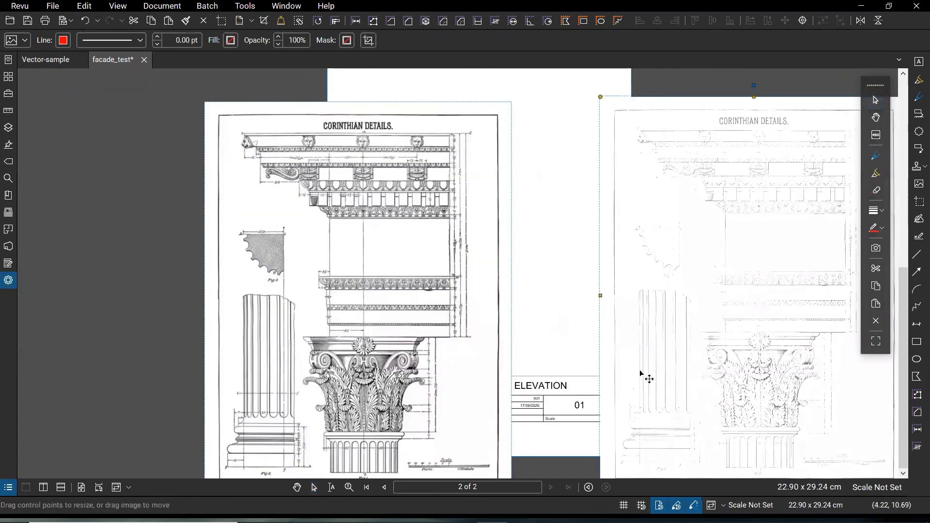
pyautogui.moveTo(437, 376)
pyautogui.mouseDown()
pyautogui.moveTo(634, 307)
pyautogui.moveTo(718, 242)
pyautogui.moveTo(712, 249)
pyautogui.moveTo(754, 231)
pyautogui.moveTo(431, 265)
pyautogui.moveTo(390, 227)
pyautogui.moveTo(710, 242)
pyautogui.moveTo(654, 267)
pyautogui.moveTo(492, 386)
pyautogui.moveTo(420, 374)
pyautogui.mouseUp()
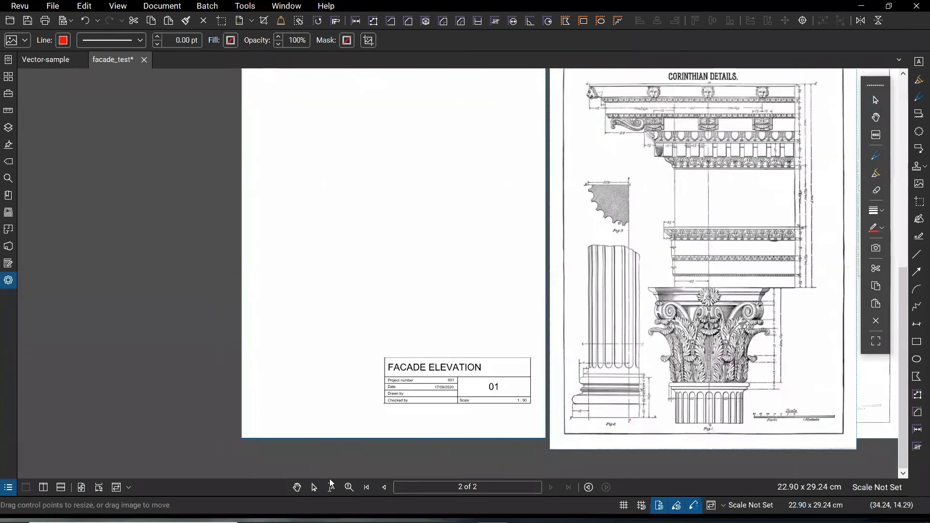
pyautogui.click(314, 486)
# Step: Edit the PDF text of the flattened title block, replacing the FACADE ELEVATION title with Column Details
pyautogui.click(86, 6)
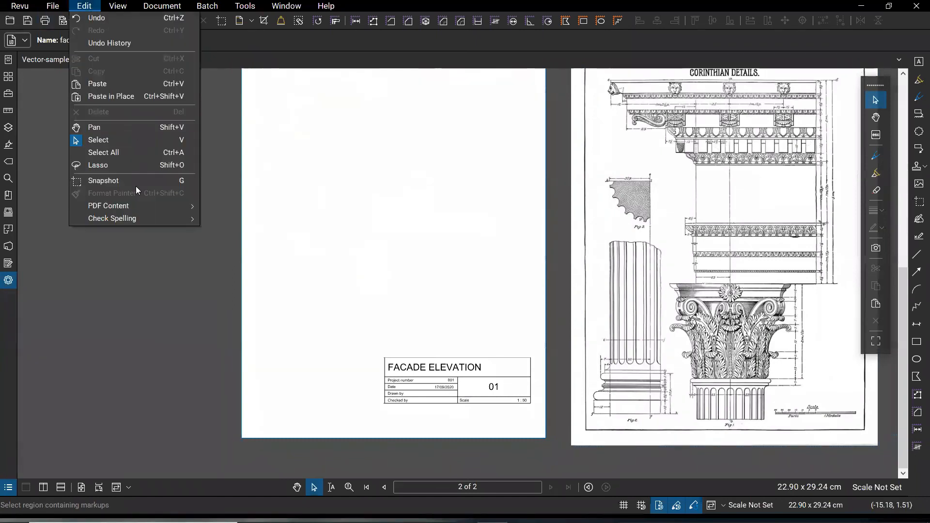
pyautogui.moveTo(138, 205)
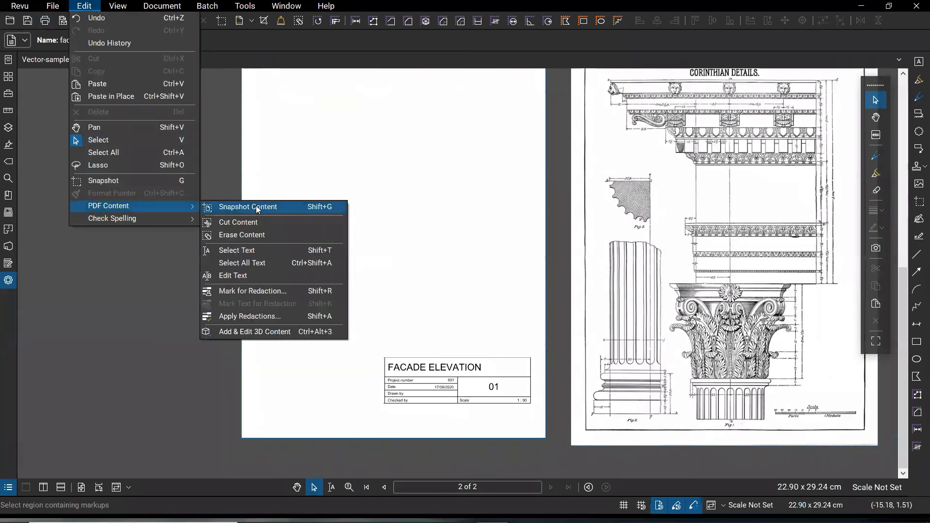
pyautogui.click(255, 278)
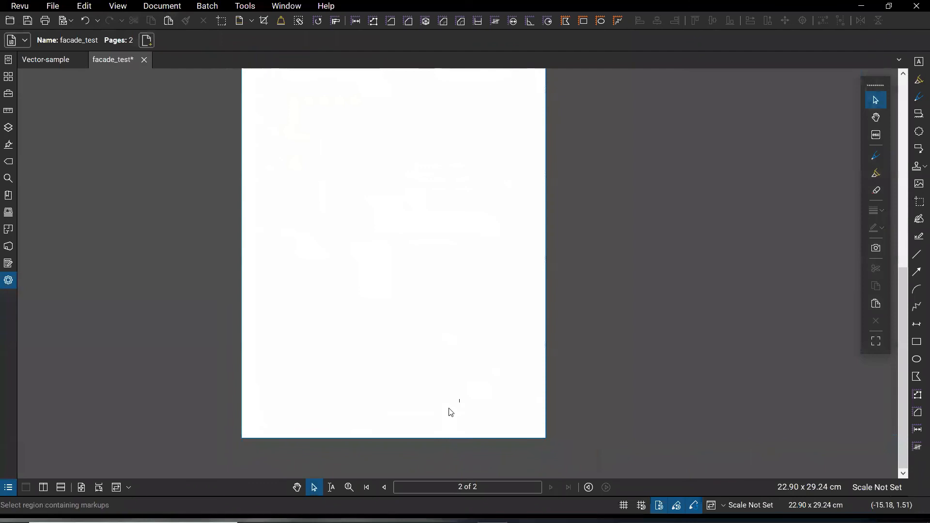
pyautogui.scroll(2, 426, 388)
pyautogui.moveTo(524, 354); pyautogui.dragTo(387, 354)
pyautogui.moveTo(371, 355); pyautogui.dragTo(361, 356)
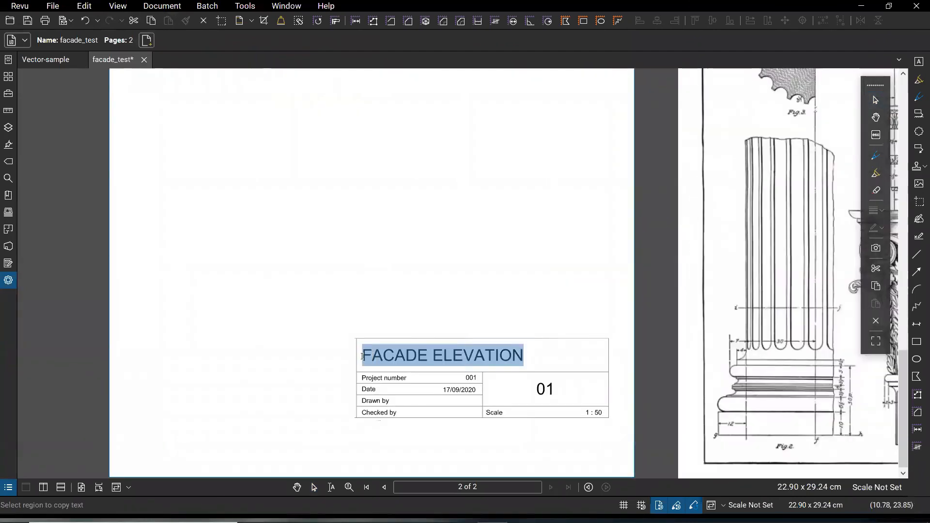
pyautogui.write('C')
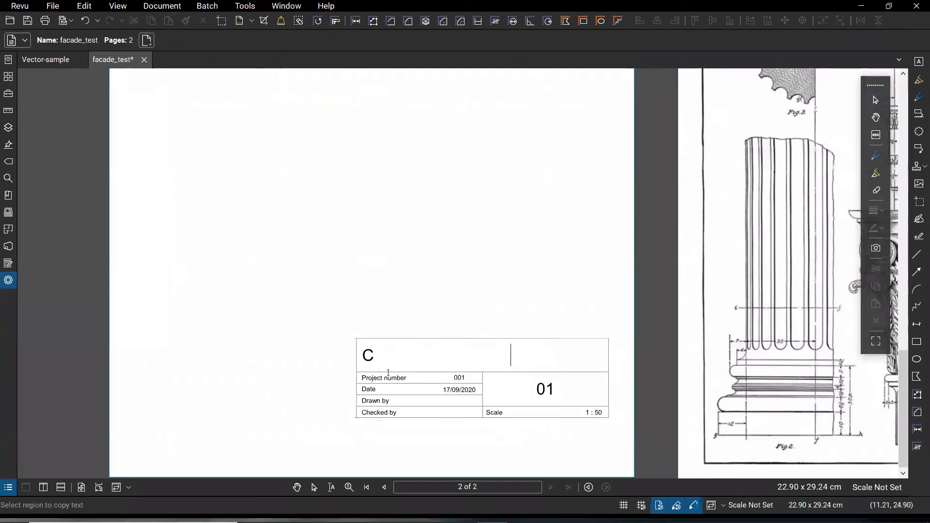
pyautogui.click(373, 359)
pyautogui.write('olumn ')
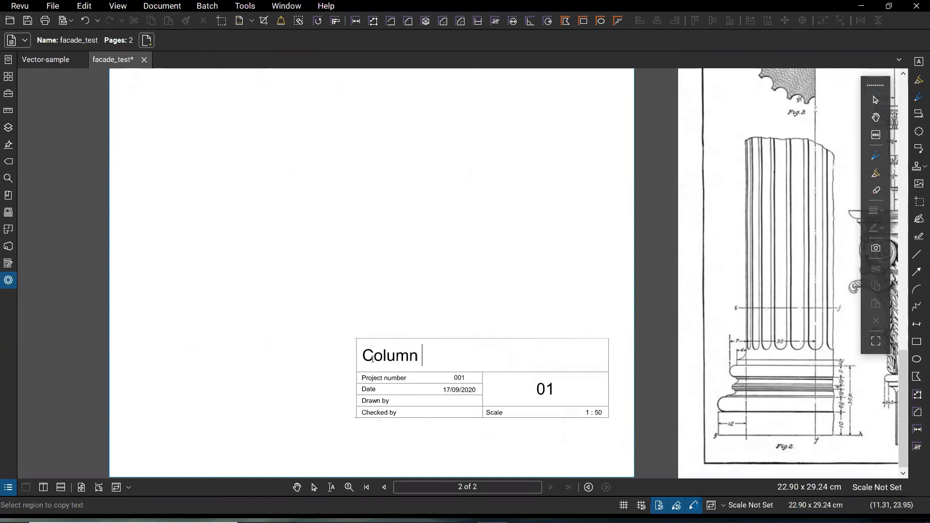
pyautogui.write('Details')
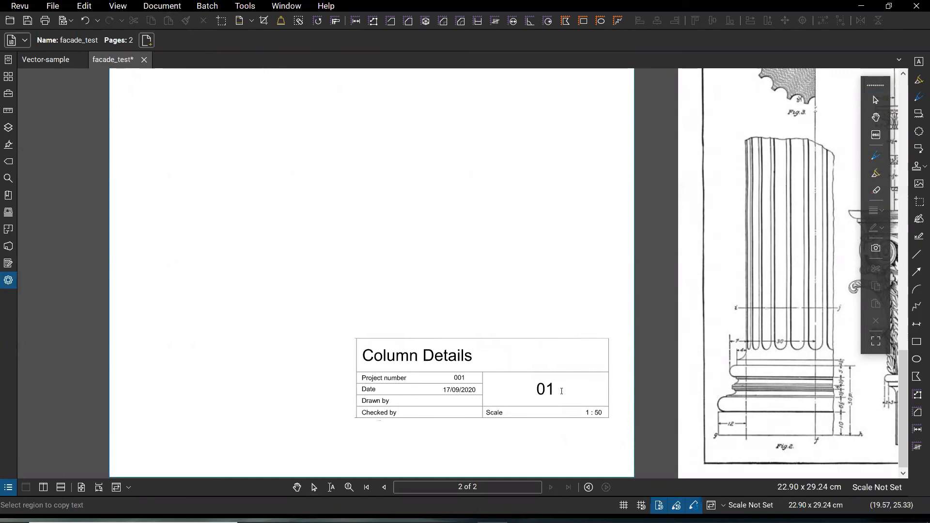
# Step: Update the title block's text with sheet number 02, date 17/10/2020 and scale 1 : 10
pyautogui.write('2')
pyautogui.press('Delete')
pyautogui.press('Delete')
pyautogui.write('10v')
pyautogui.scroll(1, 515, 427)
pyautogui.scroll(-2, 514, 424)
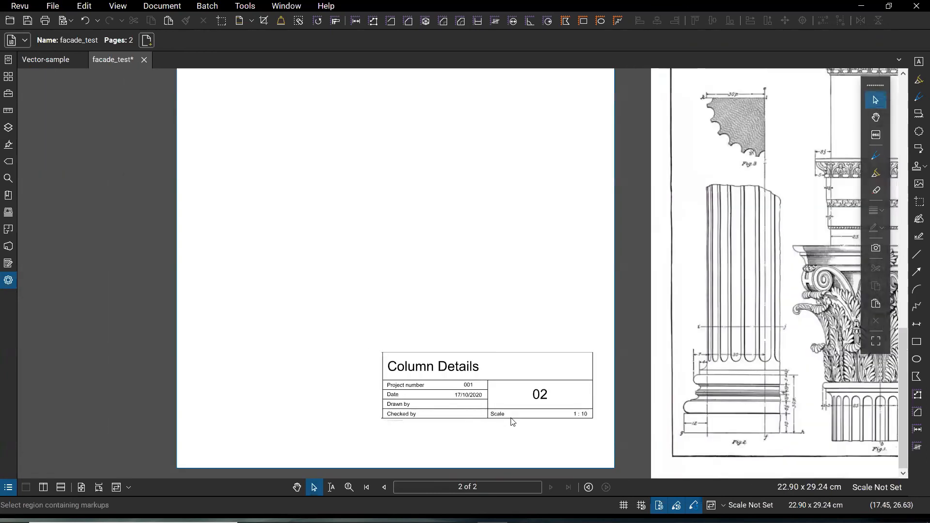
# Step: Move the Corinthian details image back over page 2 and flatten it into the page
pyautogui.scroll(-2, 513, 422)
pyautogui.click(688, 347)
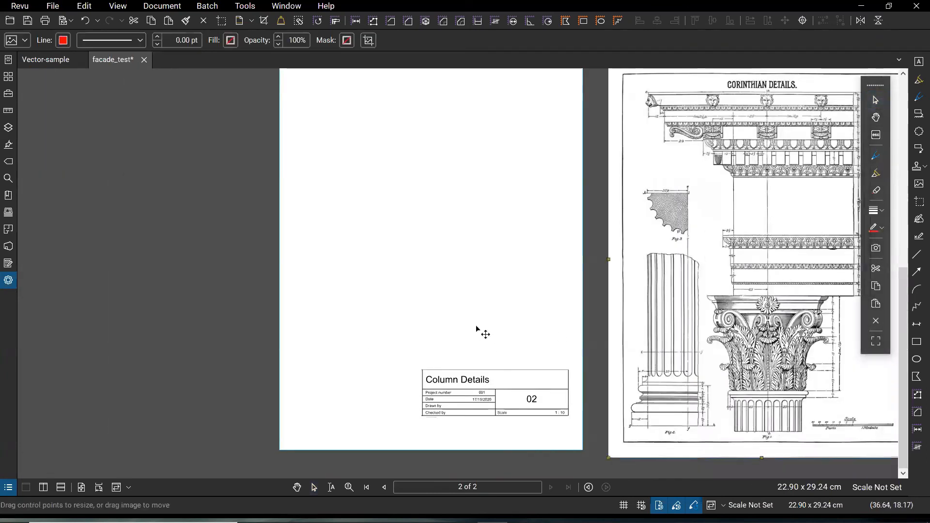
pyautogui.moveTo(438, 309); pyautogui.dragTo(383, 168)
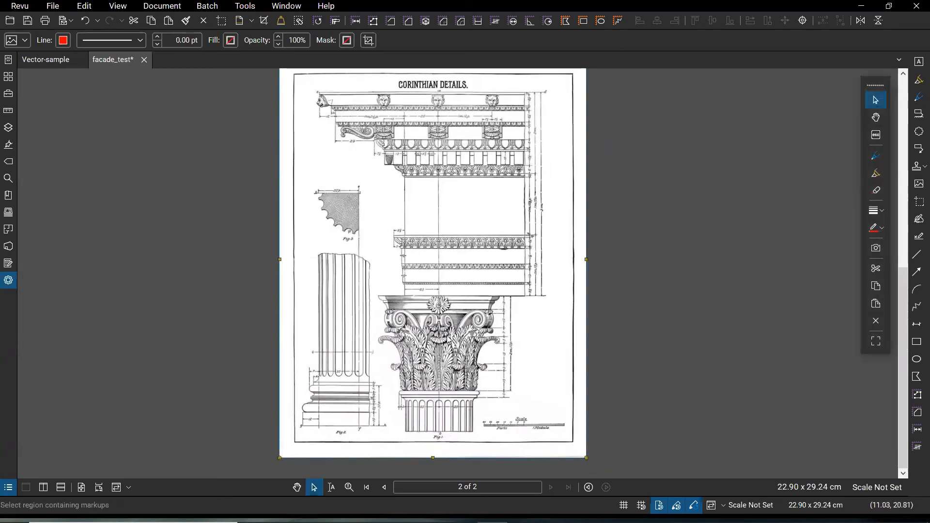
pyautogui.rightClick(381, 167)
pyautogui.press('Return')
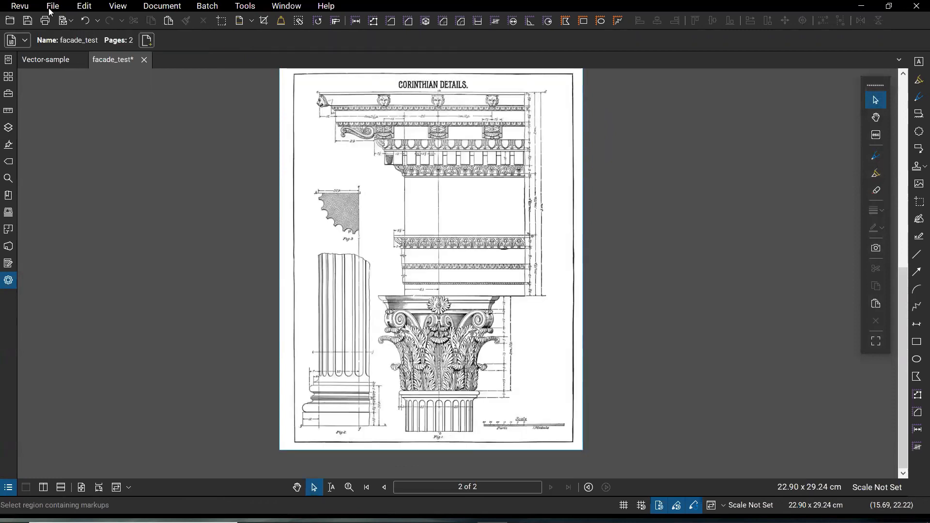
# Step: Undo the flattening of the Corinthian details image and move it off the page again, beside page 2
pyautogui.click(87, 21)
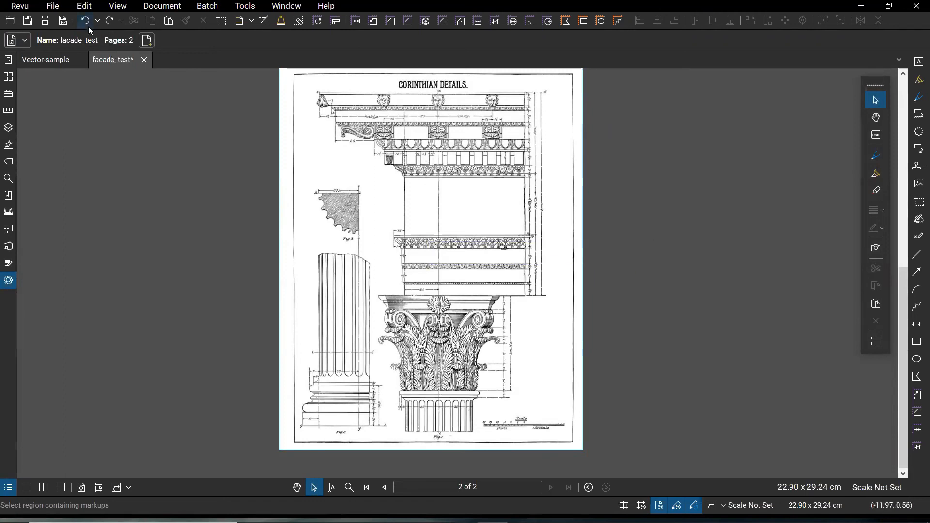
pyautogui.moveTo(436, 244); pyautogui.dragTo(671, 280)
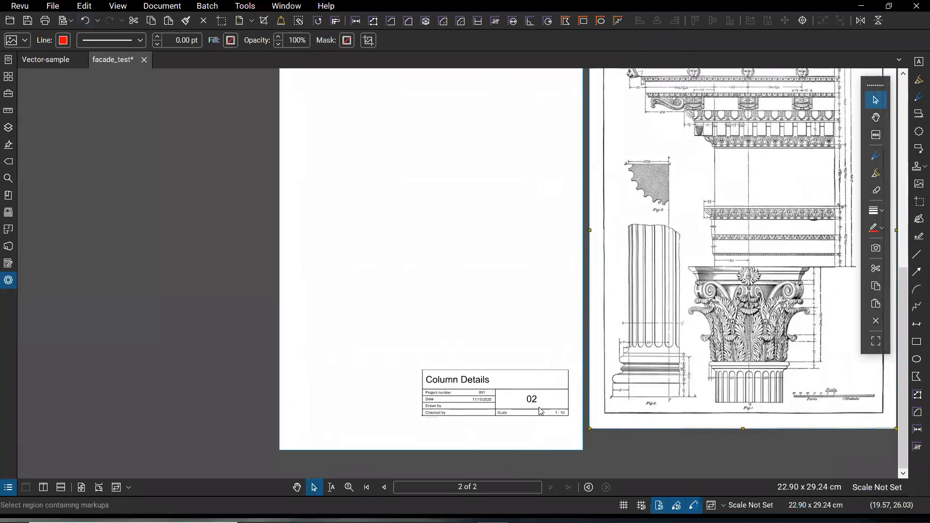
# Step: Switch to the PowerPoint presentation and start the slide show from the Revu Demonstration slide
pyautogui.hotkey('alt', 'Tab')
pyautogui.hotkey('alt', 'Tab')
pyautogui.hotkey('alt', 'Tab')
pyautogui.hotkey('alt', 'Tab')
pyautogui.hotkey('alt', 'Tab')
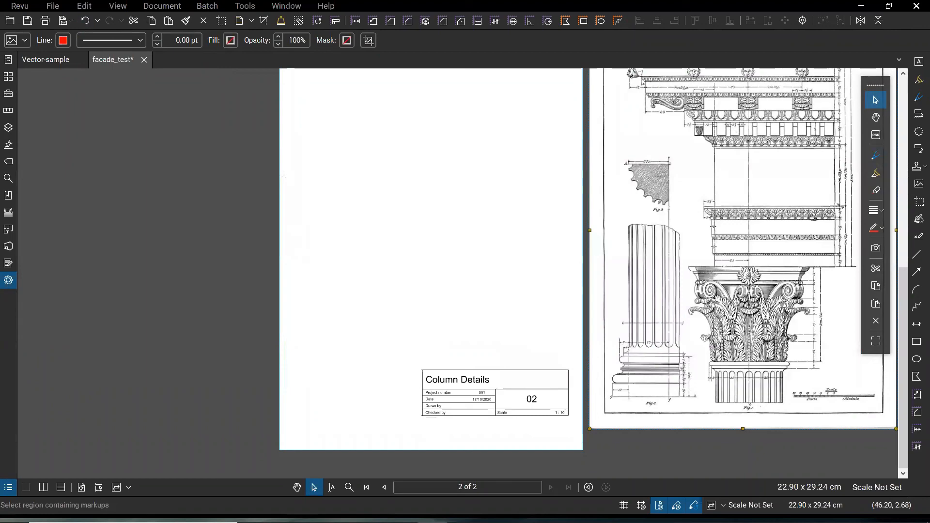
pyautogui.hotkey('shift', 'F5')
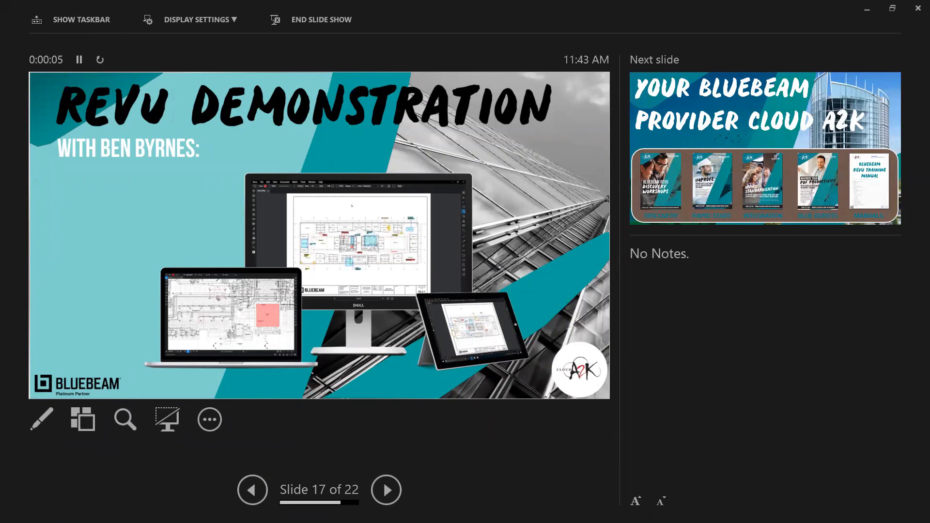
# Step: Swap the presenter view and slide show displays, and advance to the Your Bluebeam Provider Cloud A2K slide
pyautogui.click(217, 19)
pyautogui.click(246, 42)
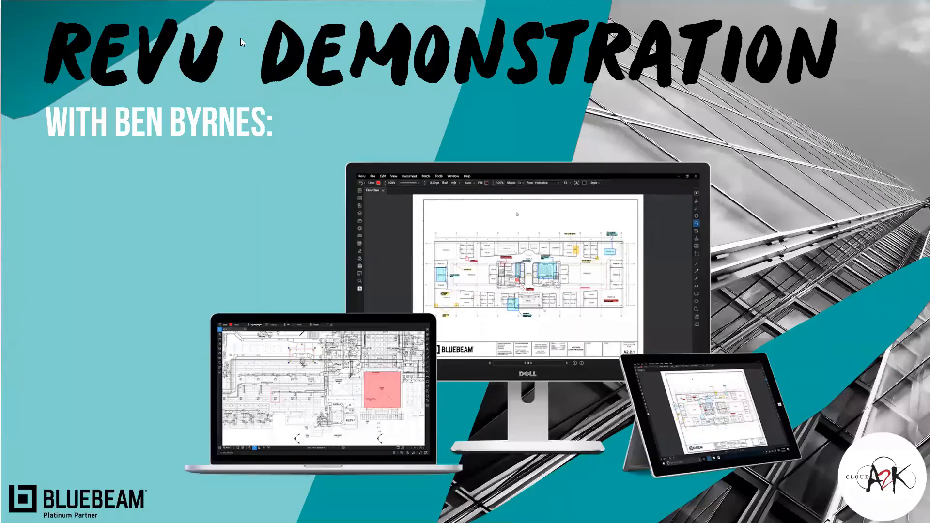
pyautogui.click(82, 306)
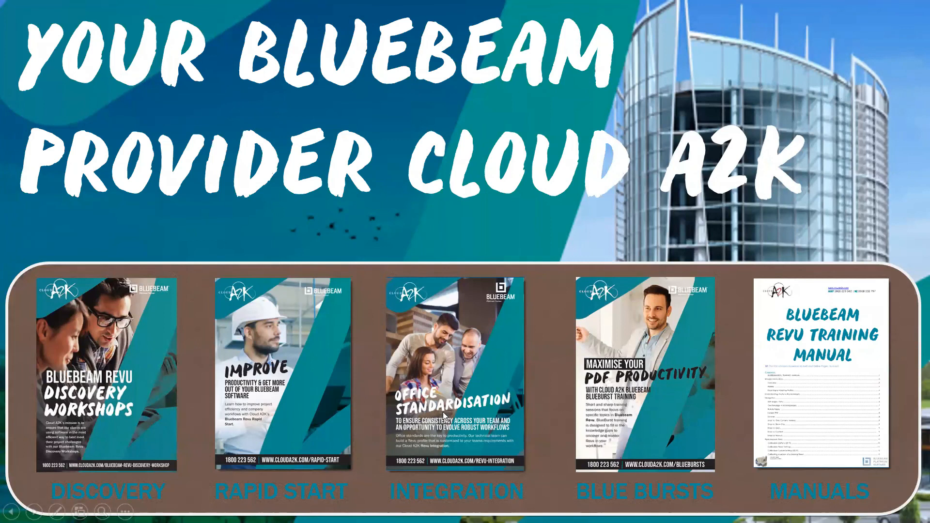
pyautogui.click(455, 490)
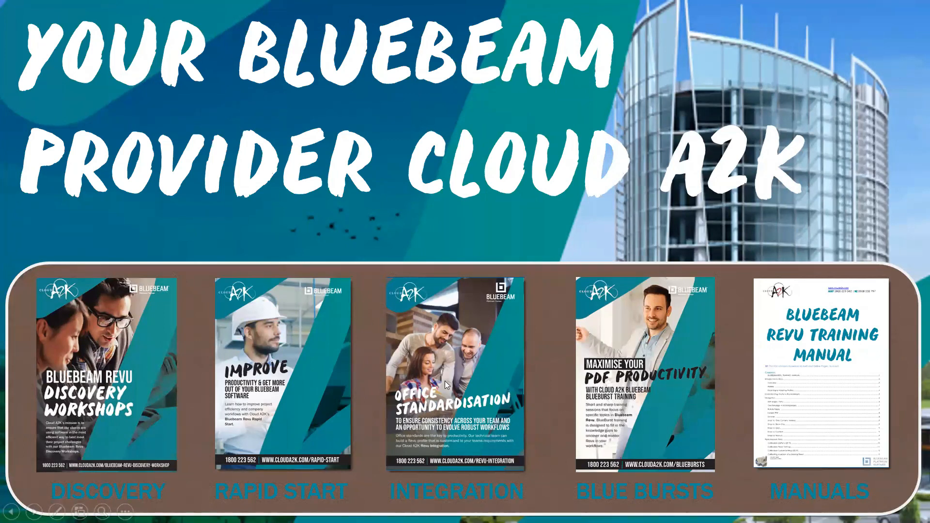